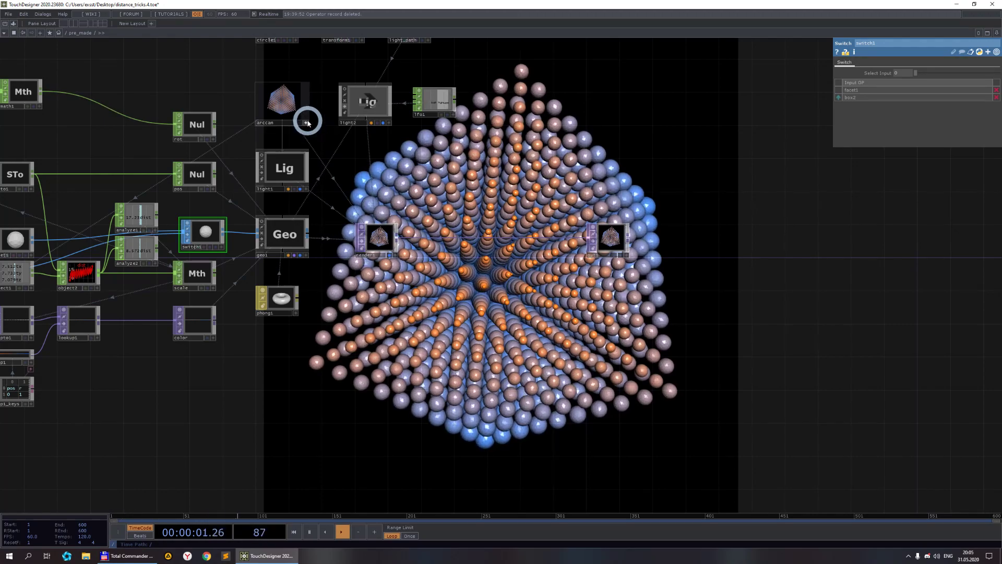
Orbit the scene in the arccam viewer, and set the Select Input of switch1 to 1
{"action": "left_click", "coordinate": [306, 122]}
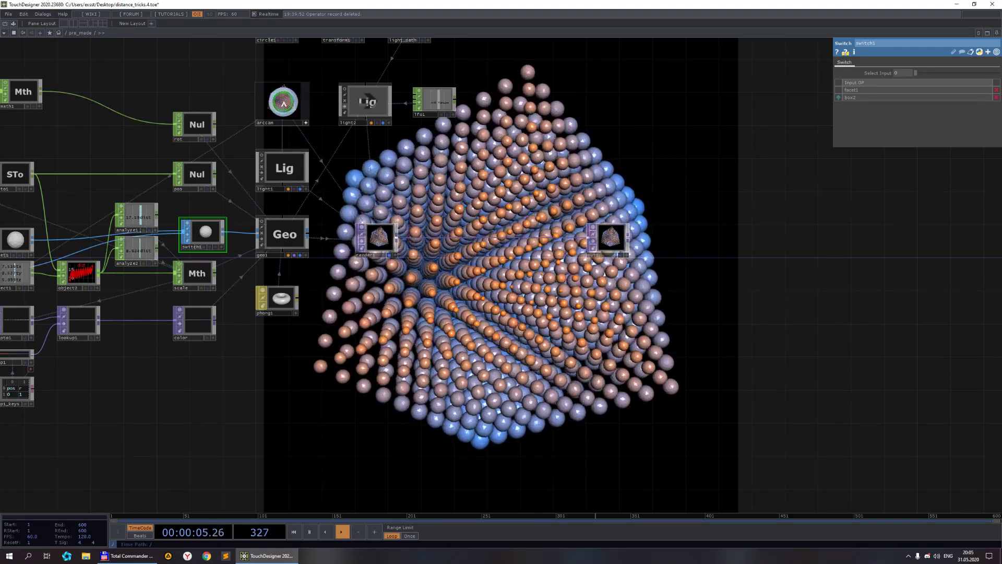
{"action": "mouse_move", "coordinate": [298, 104]}
{"action": "left_mouse_down"}
{"action": "mouse_move", "coordinate": [314, 119]}
{"action": "mouse_move", "coordinate": [279, 100]}
{"action": "left_mouse_up"}
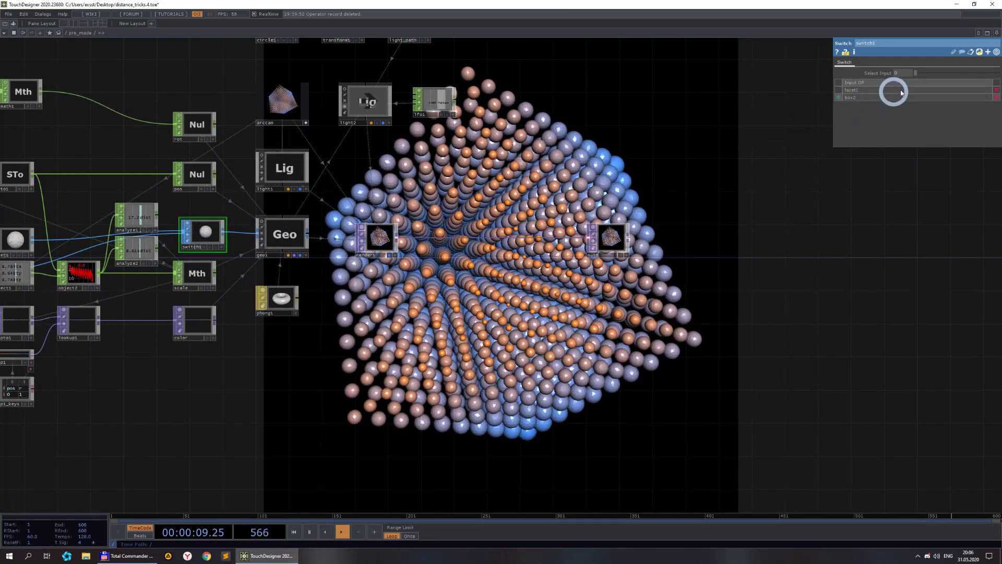
{"action": "type", "text": "1"}
{"action": "left_click", "coordinate": [850, 257]}
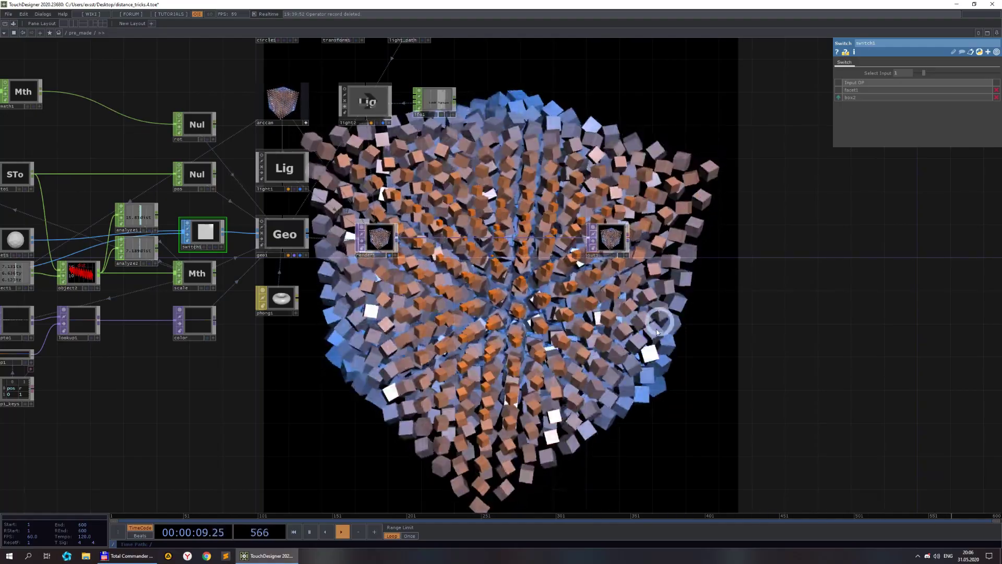
{"action": "left_click_drag", "start_coordinate": [634, 386], "coordinate": [610, 420]}
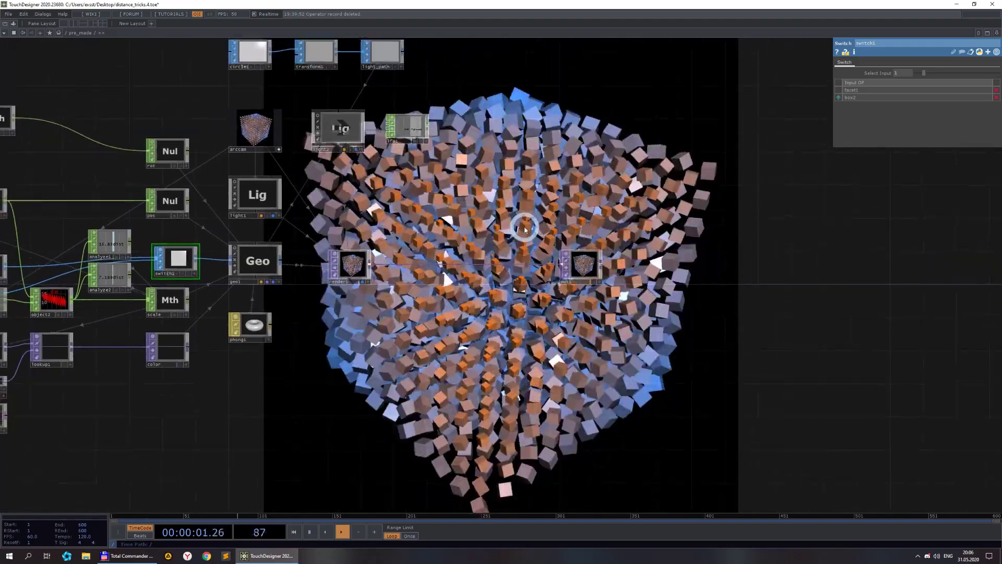
Return to the project's root network and place a new Container COMP between pre_made and light_noise
{"action": "left_click", "coordinate": [76, 36]}
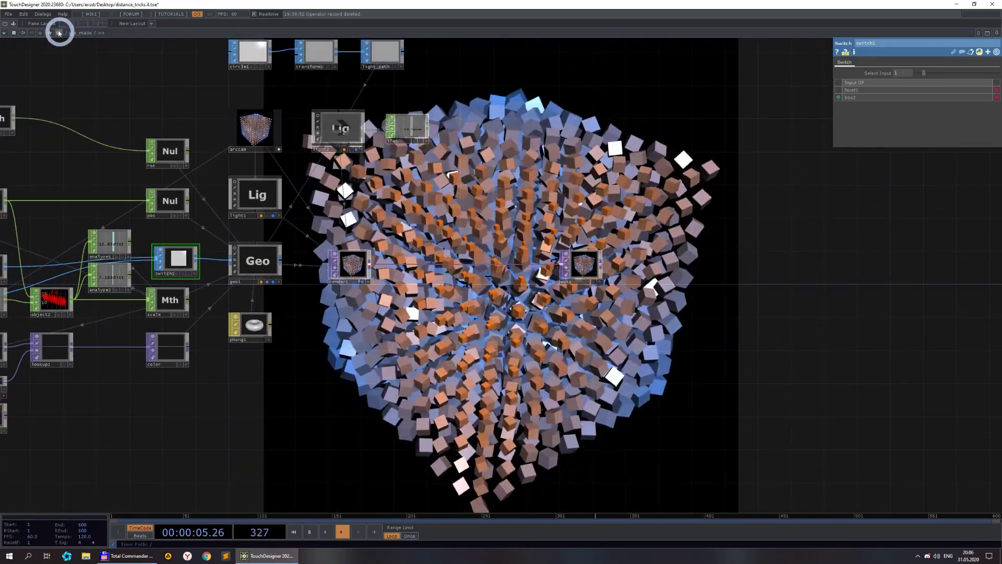
{"action": "left_click", "coordinate": [65, 35]}
{"action": "left_click", "coordinate": [65, 40]}
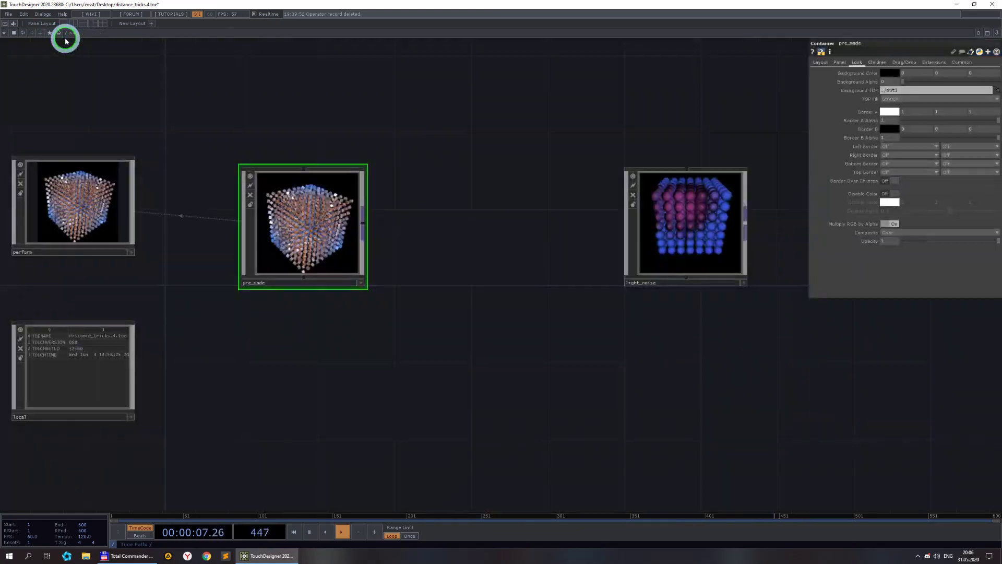
{"action": "left_click", "coordinate": [322, 181]}
{"action": "double_click", "coordinate": [453, 260]}
{"action": "left_click", "coordinate": [381, 172]}
{"action": "left_click", "coordinate": [331, 167]}
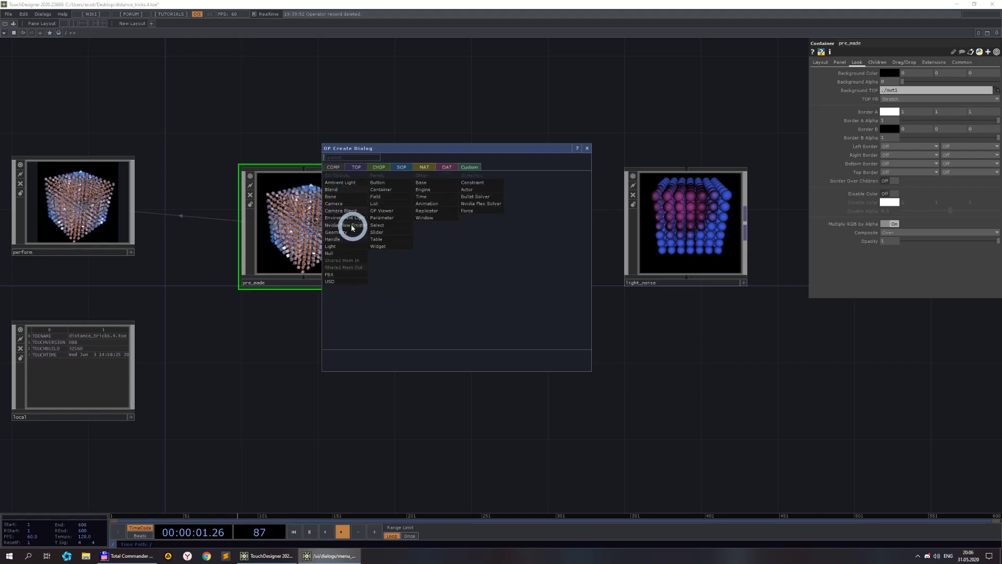
{"action": "left_click", "coordinate": [379, 190]}
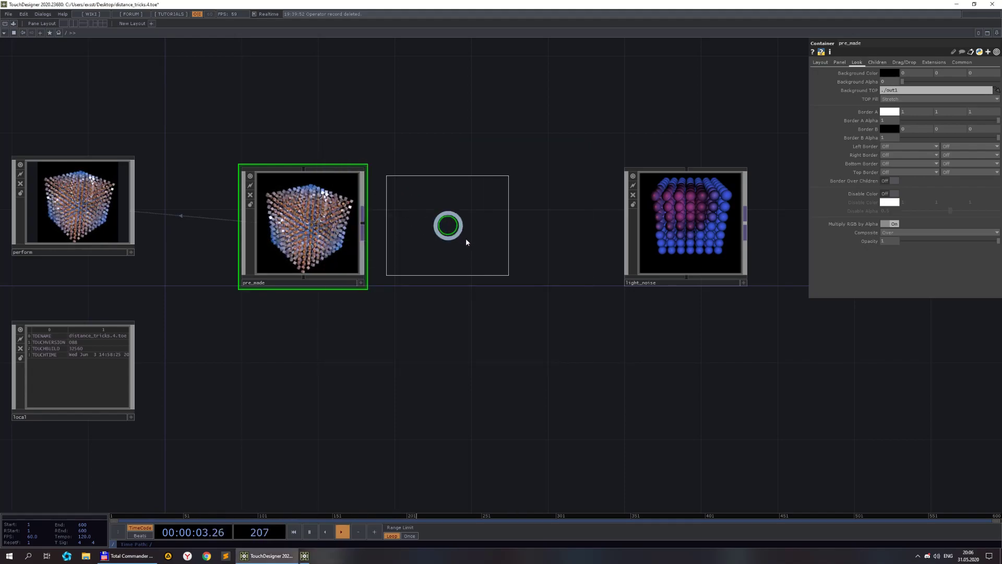
{"action": "left_click", "coordinate": [484, 233]}
Rename the new container as record and set its width to 1200 and its height to 1280
{"action": "left_click", "coordinate": [446, 284]}
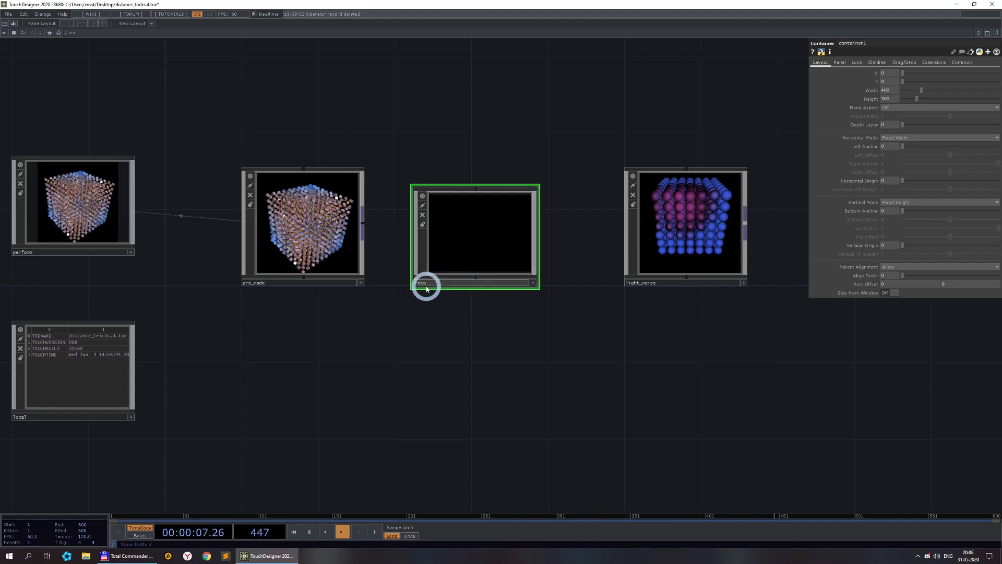
{"action": "key", "text": "Return"}
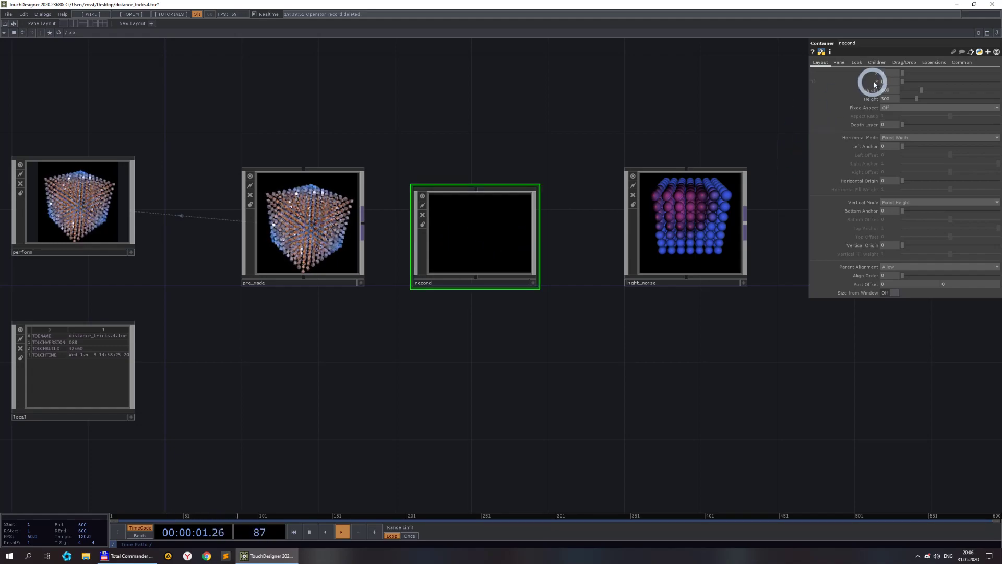
{"action": "left_click_drag", "start_coordinate": [891, 91], "coordinate": [861, 99]}
{"action": "type", "text": "12001280"}
{"action": "left_click", "coordinate": [676, 369]}
Enter the record container's network and place a Box SOP in it
{"action": "double_click", "coordinate": [478, 233]}
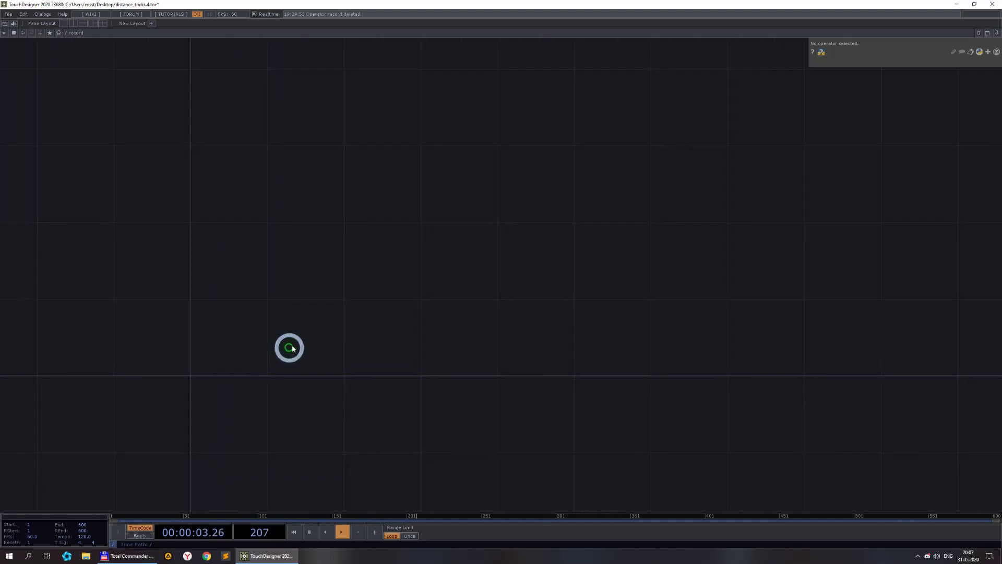
{"action": "scroll", "coordinate": [292, 345], "scroll_direction": "down", "scroll_amount": 1}
{"action": "key", "text": "Tab"}
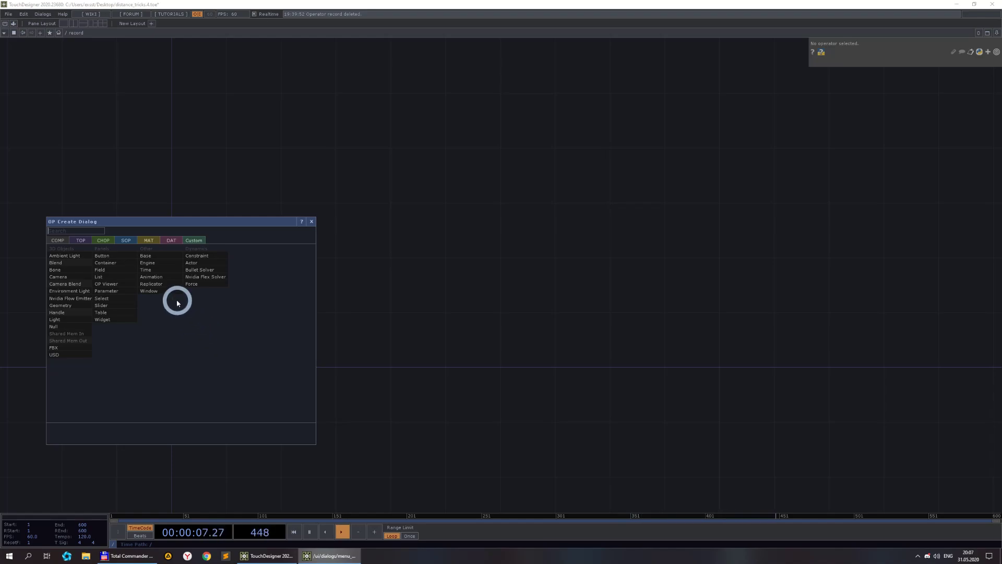
{"action": "left_click", "coordinate": [126, 240]}
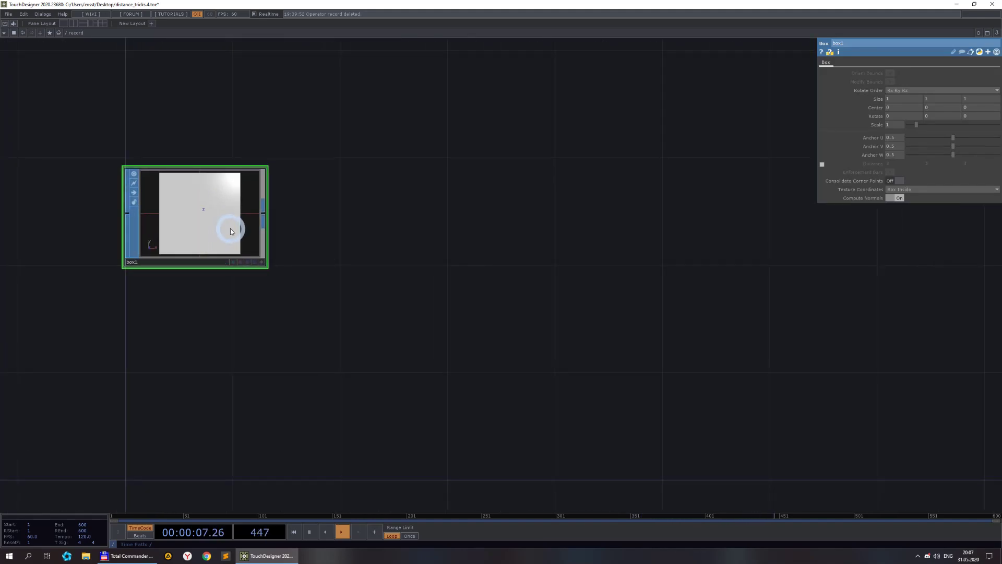
{"action": "scroll", "coordinate": [231, 229], "scroll_direction": "down", "scroll_amount": 4}
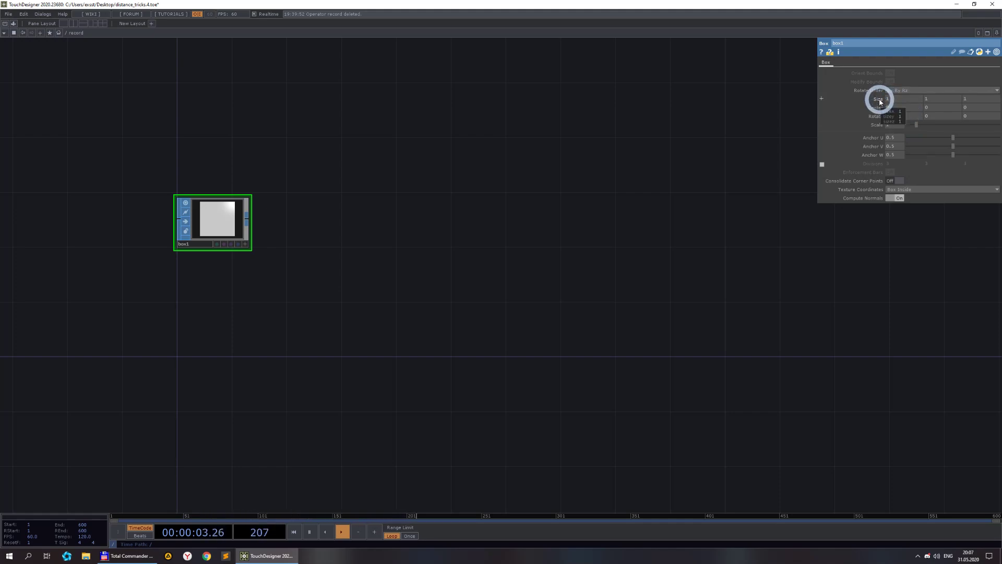
Set the box's size to 5 on all three axes, enable its divisions and set them to 9 per axis
{"action": "middle_click_drag", "start_coordinate": [880, 102], "coordinate": [934, 94]}
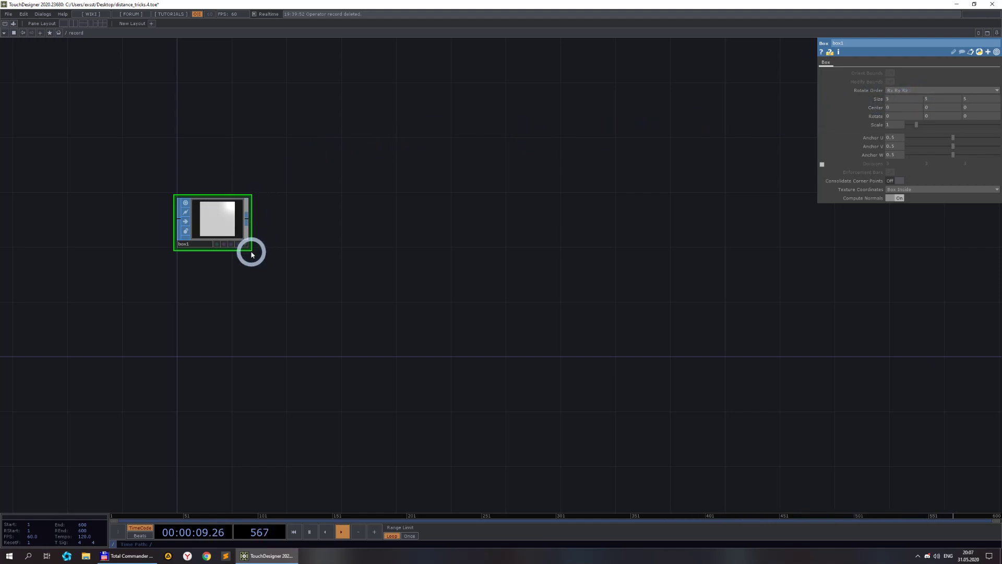
{"action": "left_click", "coordinate": [822, 164]}
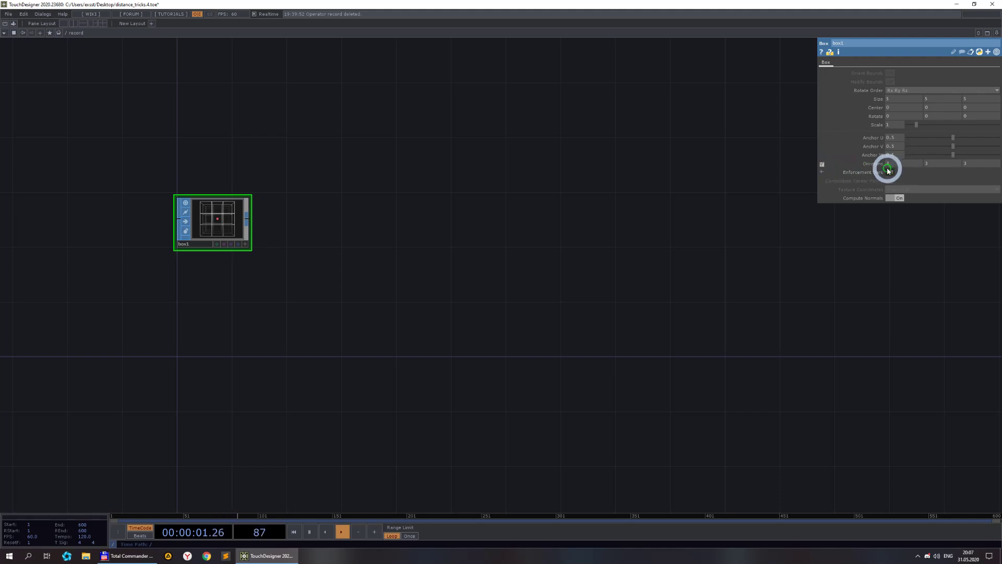
{"action": "middle_click_drag", "start_coordinate": [888, 169], "coordinate": [973, 157]}
{"action": "key", "text": "h"}
{"action": "scroll", "coordinate": [266, 286], "scroll_direction": "up", "scroll_amount": 3}
{"action": "middle_click", "coordinate": [323, 235]}
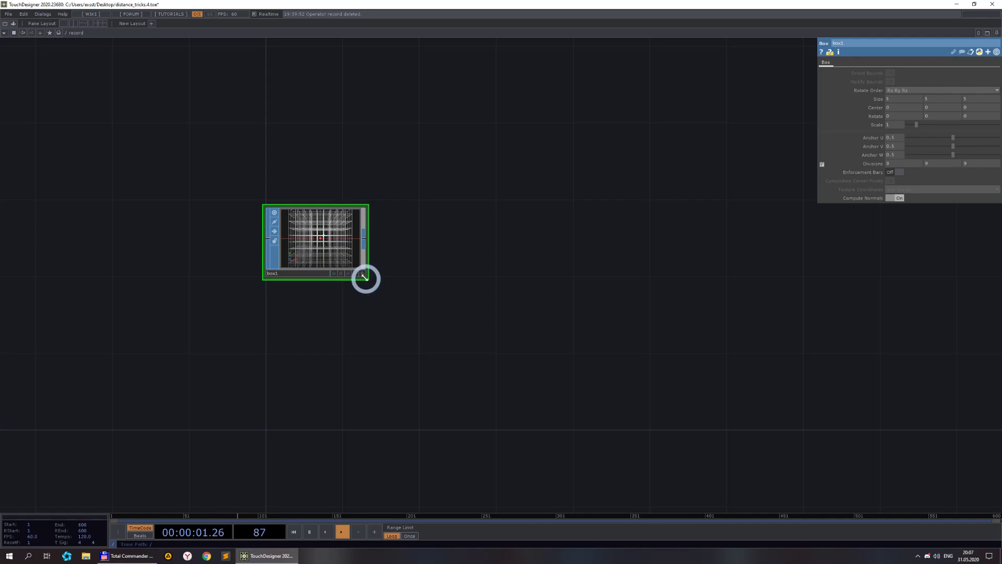
Inspect the divided box in its node viewer, and turn off that viewer
{"action": "left_click", "coordinate": [363, 275]}
{"action": "scroll", "coordinate": [402, 302], "scroll_direction": "down", "scroll_amount": 2}
{"action": "left_click", "coordinate": [372, 280]}
{"action": "left_click", "coordinate": [312, 238]}
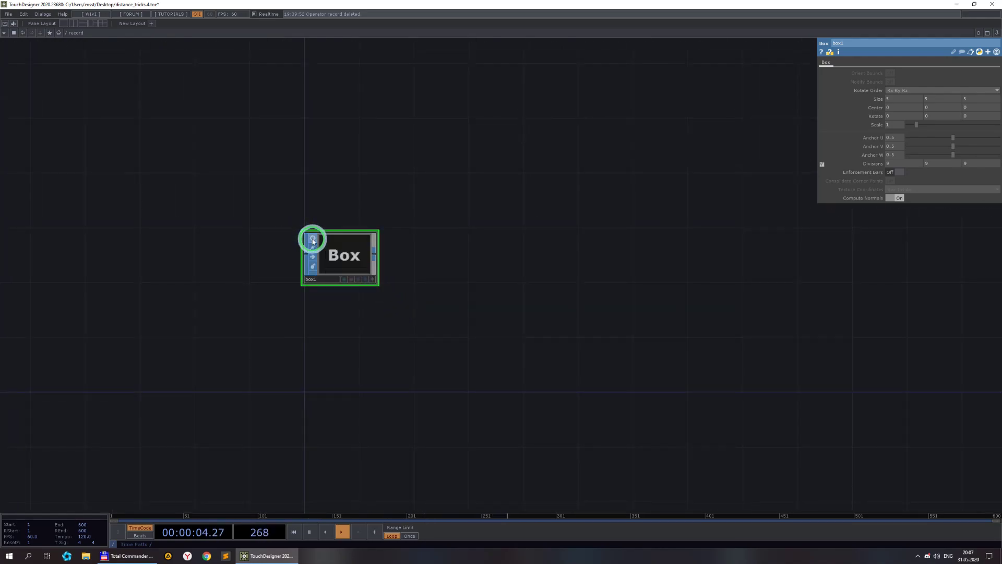
Convert the box's points to channels with a SOP to CHOP placed beside the box node
{"action": "left_click", "coordinate": [377, 257]}
{"action": "left_click", "coordinate": [296, 164]}
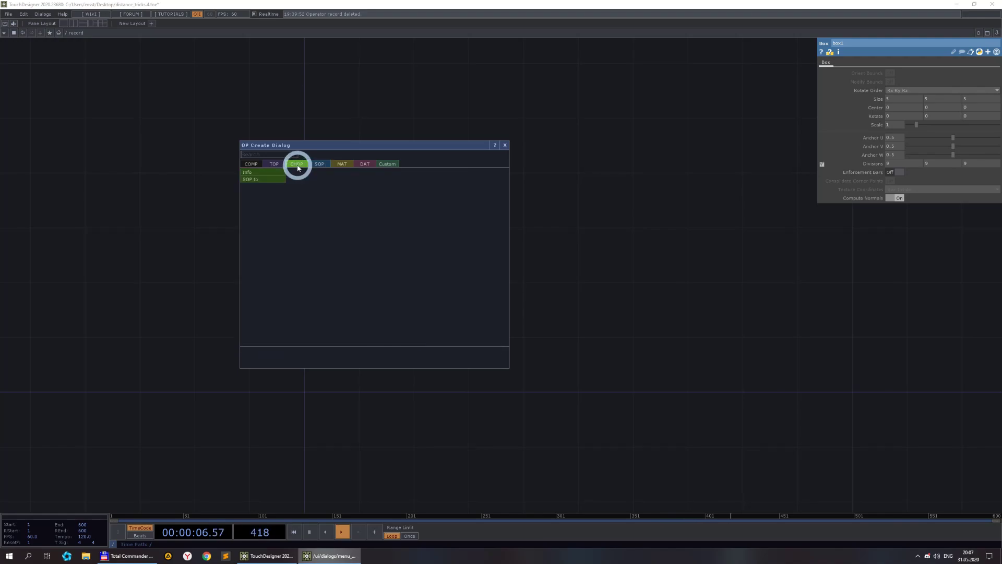
{"action": "left_click", "coordinate": [269, 179]}
{"action": "left_click", "coordinate": [443, 257]}
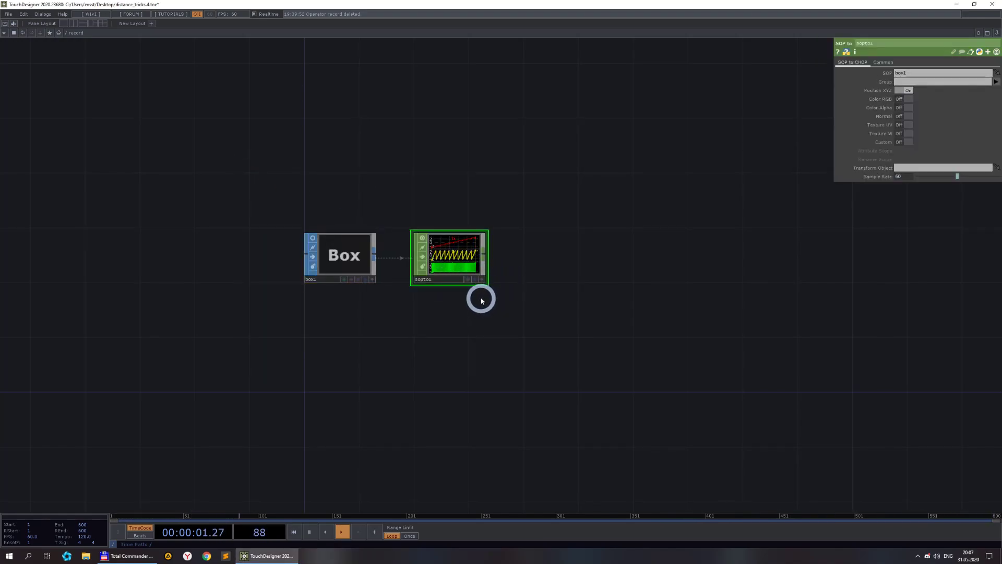
Add a Null CHOP after the SOP to CHOP, leaving a gap between them, and rename it pos
{"action": "key", "text": "alt+n"}
{"action": "left_click", "coordinate": [675, 258]}
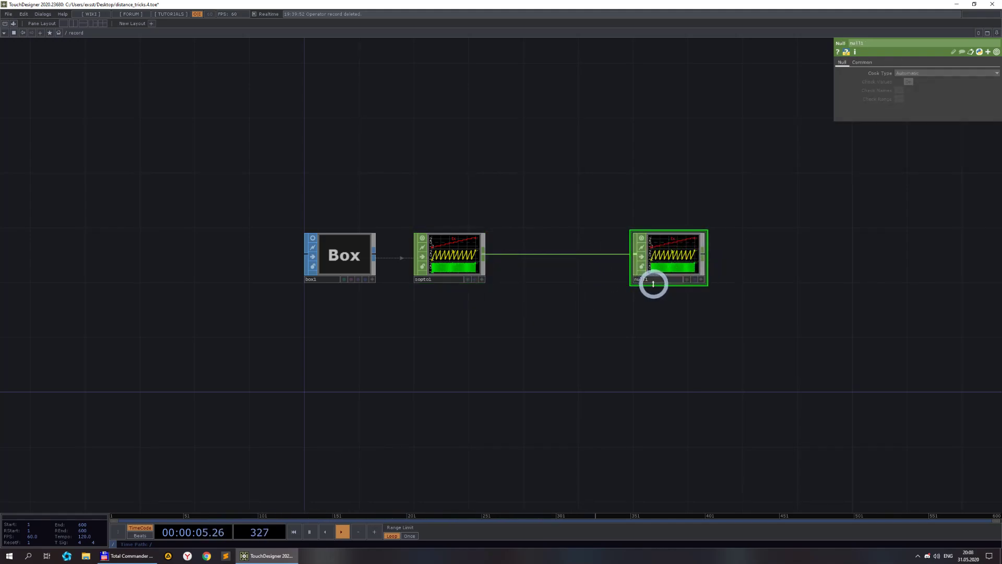
{"action": "left_click", "coordinate": [596, 290]}
{"action": "left_click_drag", "start_coordinate": [689, 369], "coordinate": [578, 351]}
Create a Sphere SOP feeding a Switch SOP, and connect the switch to a new Geometry COMP
{"action": "key", "text": "Tab"}
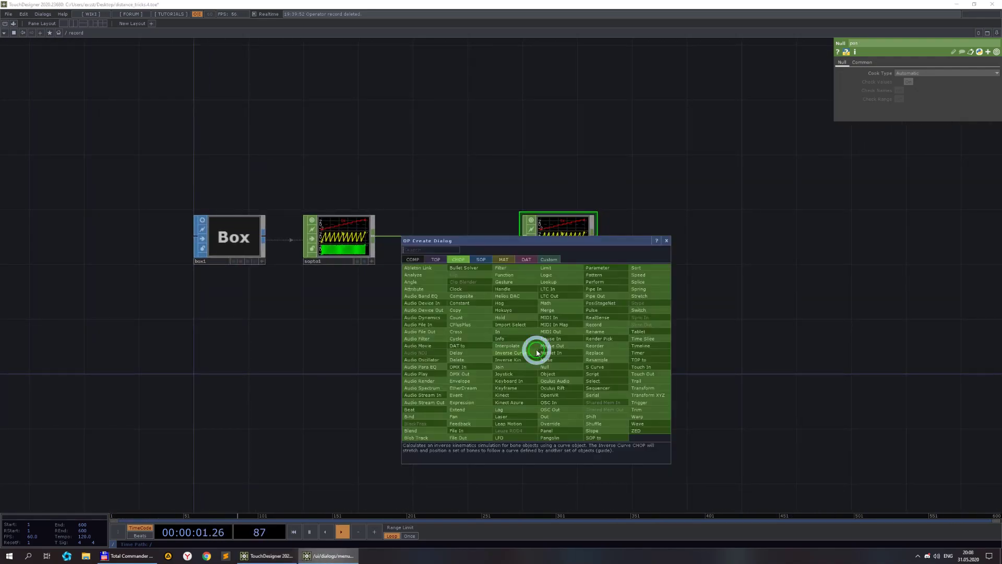
{"action": "left_click", "coordinate": [481, 259]}
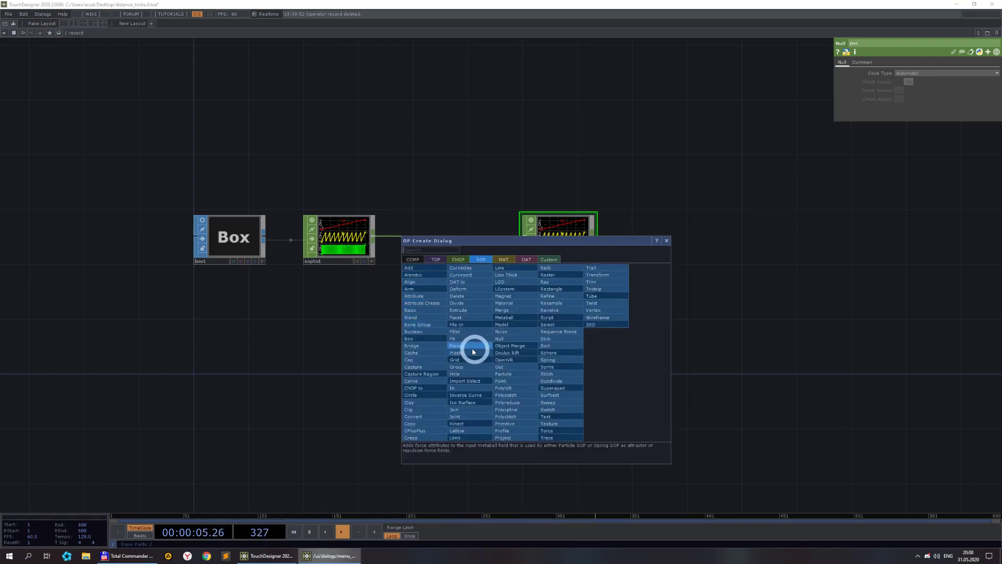
{"action": "left_click", "coordinate": [547, 353]}
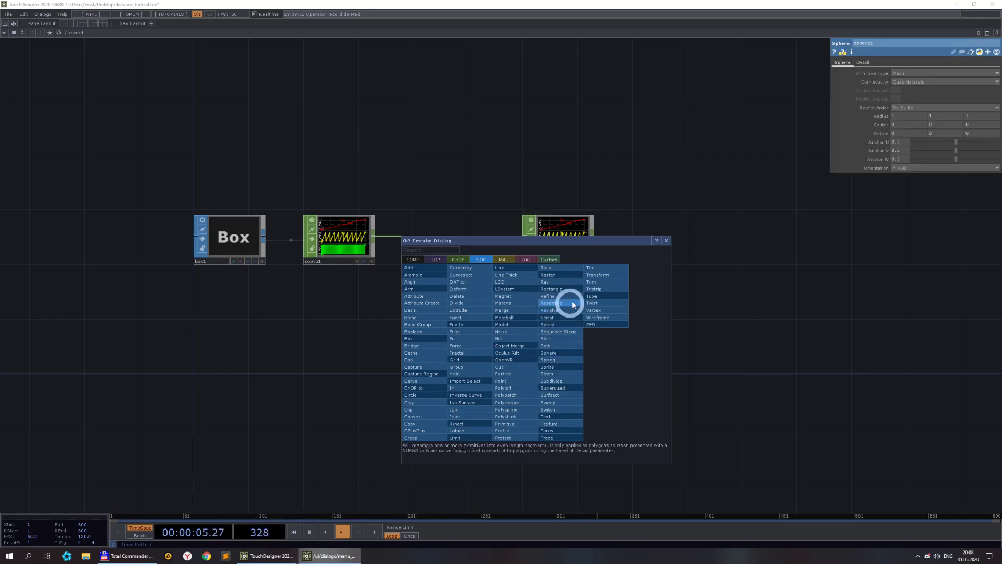
{"action": "left_click", "coordinate": [552, 410]}
{"action": "left_click", "coordinate": [413, 260]}
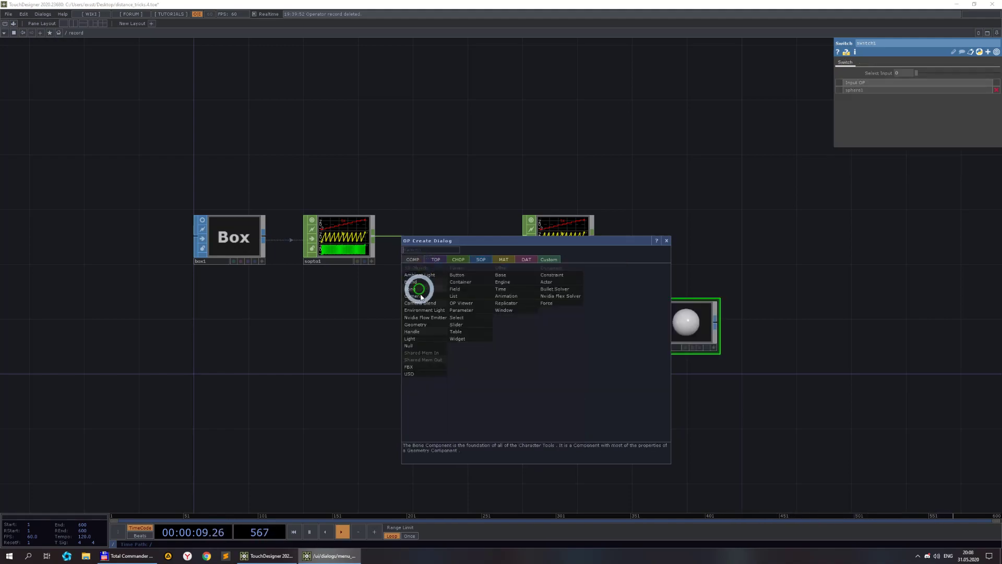
{"action": "left_click", "coordinate": [428, 329]}
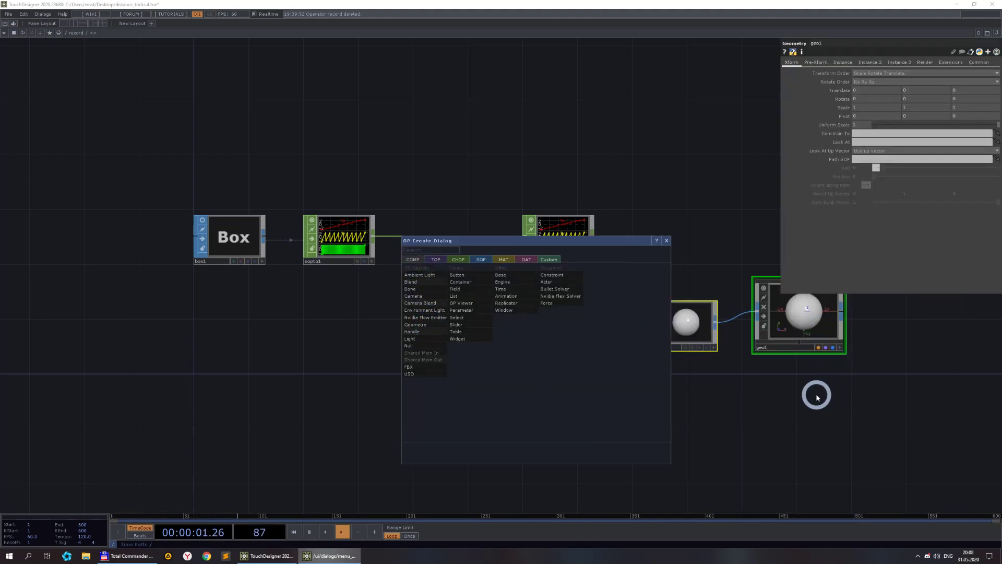
{"action": "left_click", "coordinate": [791, 417]}
Arrange the new nodes with the sphere below the box, the switch below pos, and the geometry beyond them
{"action": "left_click_drag", "start_coordinate": [793, 436], "coordinate": [619, 423]}
{"action": "right_click_drag", "start_coordinate": [675, 412], "coordinate": [373, 290]}
{"action": "left_click_drag", "start_coordinate": [638, 316], "coordinate": [633, 331]}
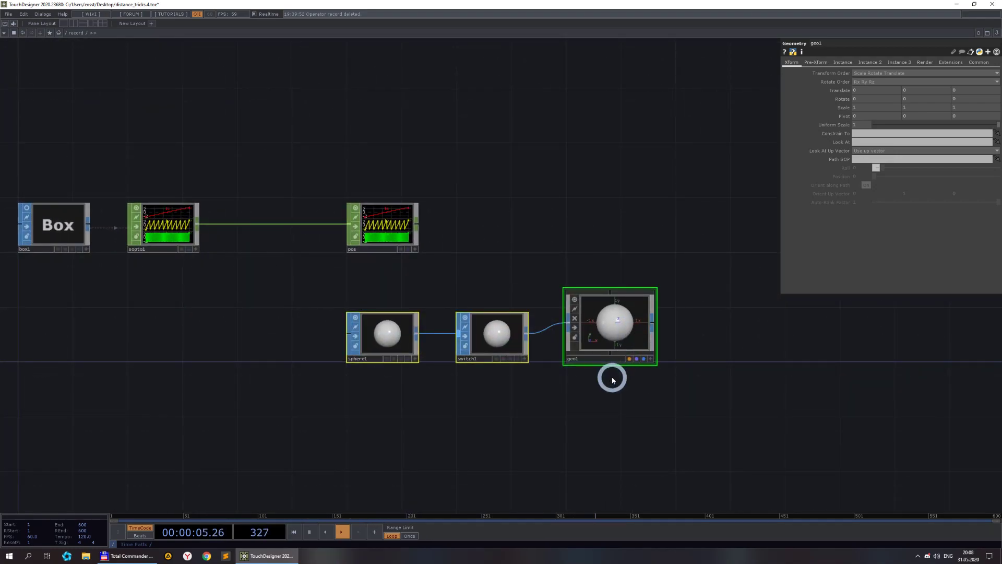
{"action": "left_click_drag", "start_coordinate": [600, 396], "coordinate": [746, 381]}
{"action": "left_click_drag", "start_coordinate": [539, 338], "coordinate": [214, 334]}
{"action": "left_click_drag", "start_coordinate": [652, 331], "coordinate": [544, 331]}
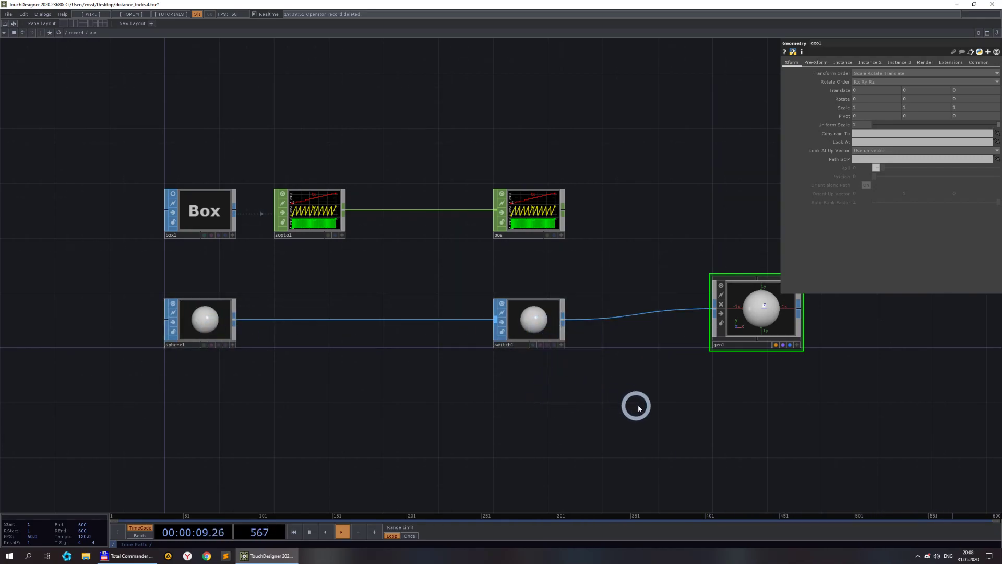
Rename the Switch SOP between the sphere and the geometry as template
{"action": "left_click_drag", "start_coordinate": [637, 405], "coordinate": [479, 405]}
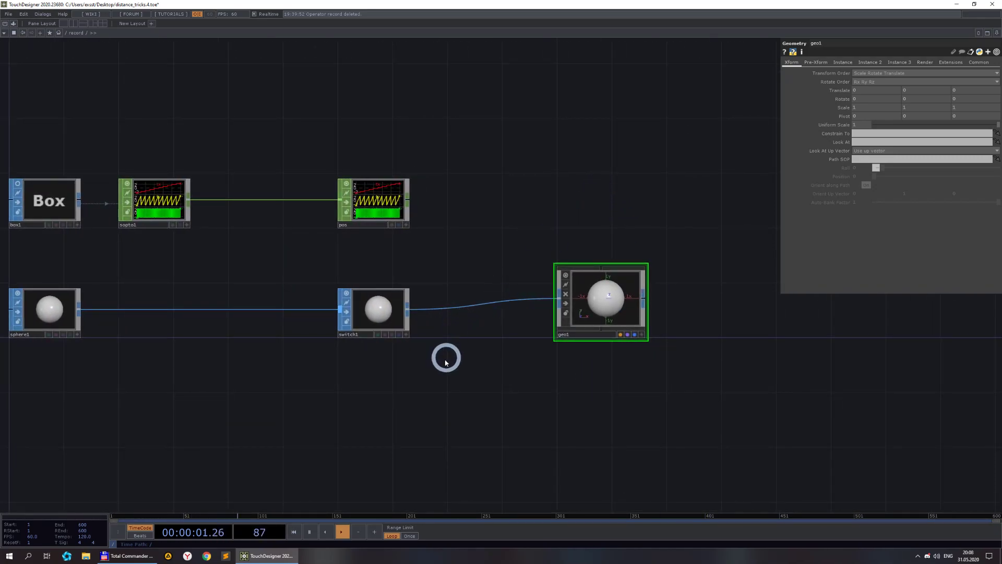
{"action": "left_click_drag", "start_coordinate": [445, 361], "coordinate": [533, 368]}
{"action": "left_click", "coordinate": [475, 342]}
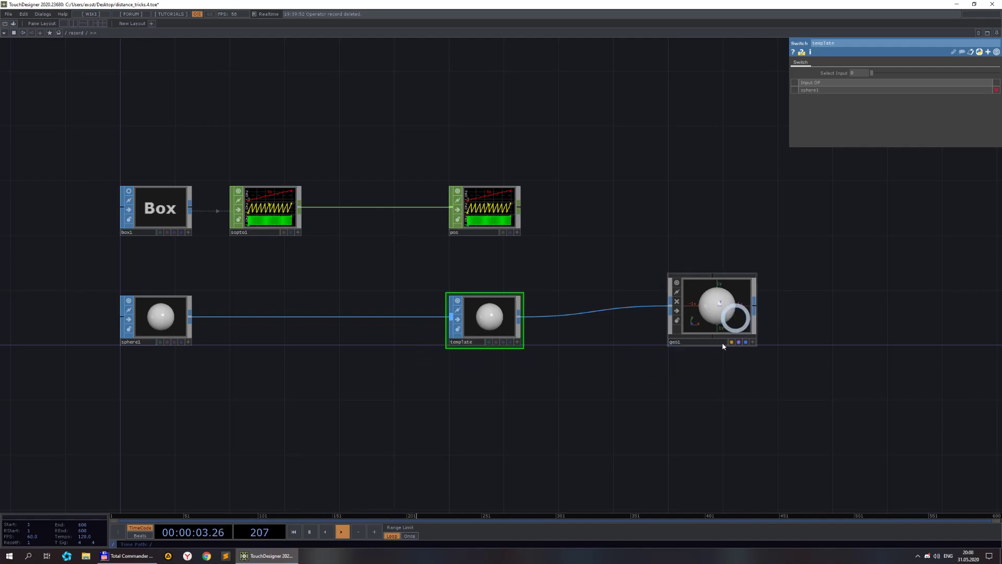
{"action": "left_click_drag", "start_coordinate": [765, 229], "coordinate": [612, 253]}
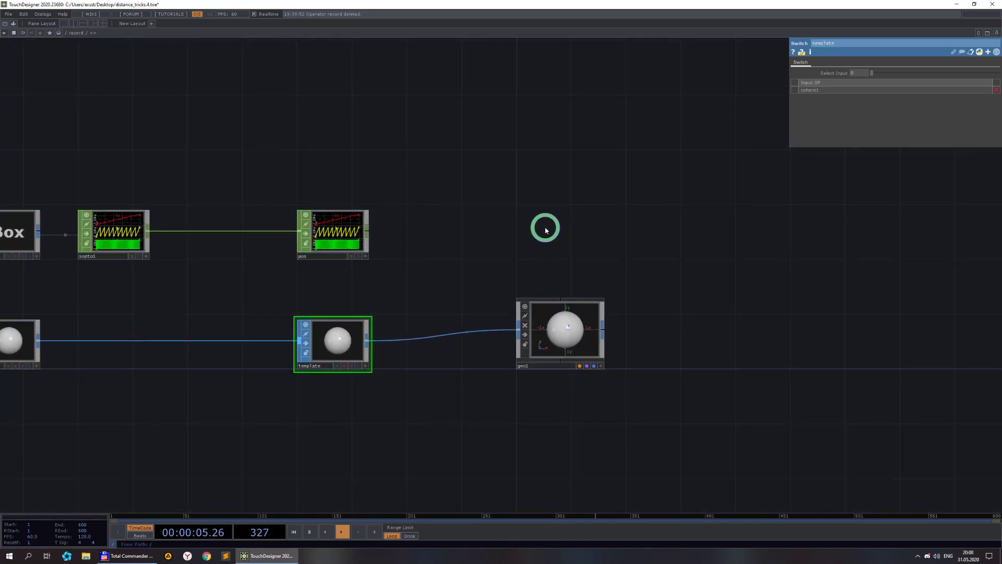
{"action": "double_click", "coordinate": [546, 230]}
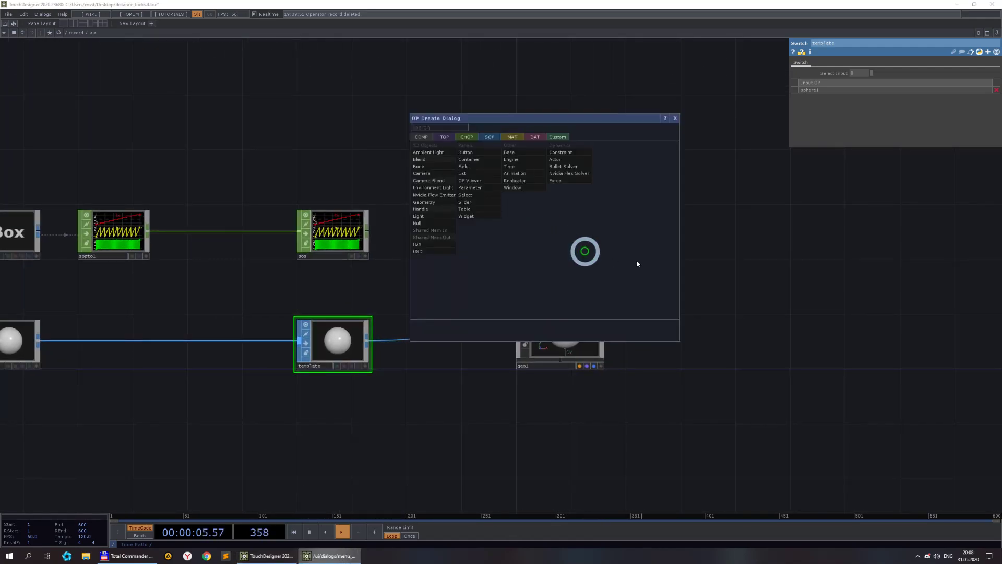
{"action": "left_click", "coordinate": [778, 293]}
Add the arcBallCamera component from the Palette's Tools above the geometry node, and close the Palette
{"action": "left_click_drag", "start_coordinate": [602, 214], "coordinate": [575, 244]}
{"action": "left_click_drag", "start_coordinate": [200, 139], "coordinate": [148, 126]}
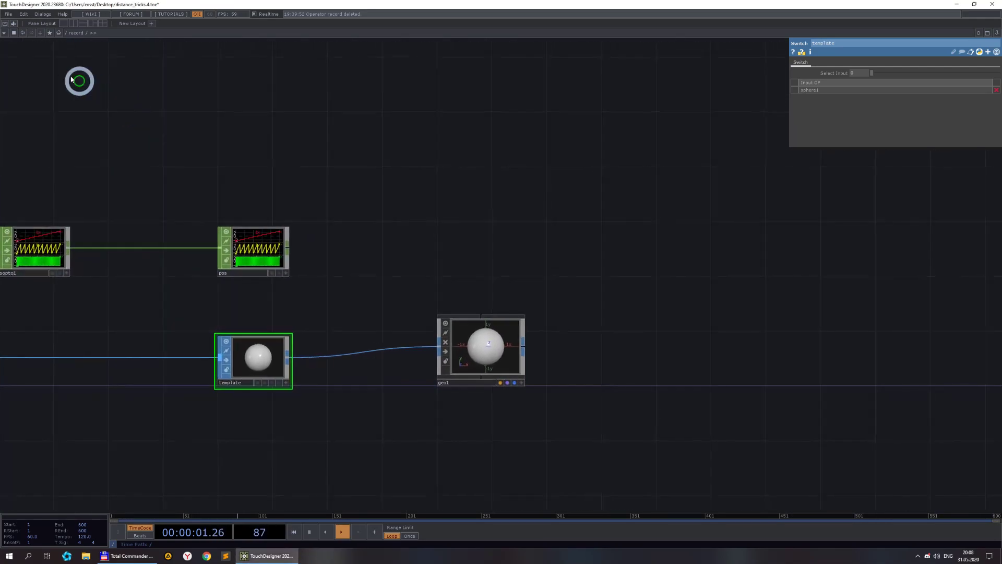
{"action": "left_click", "coordinate": [14, 26]}
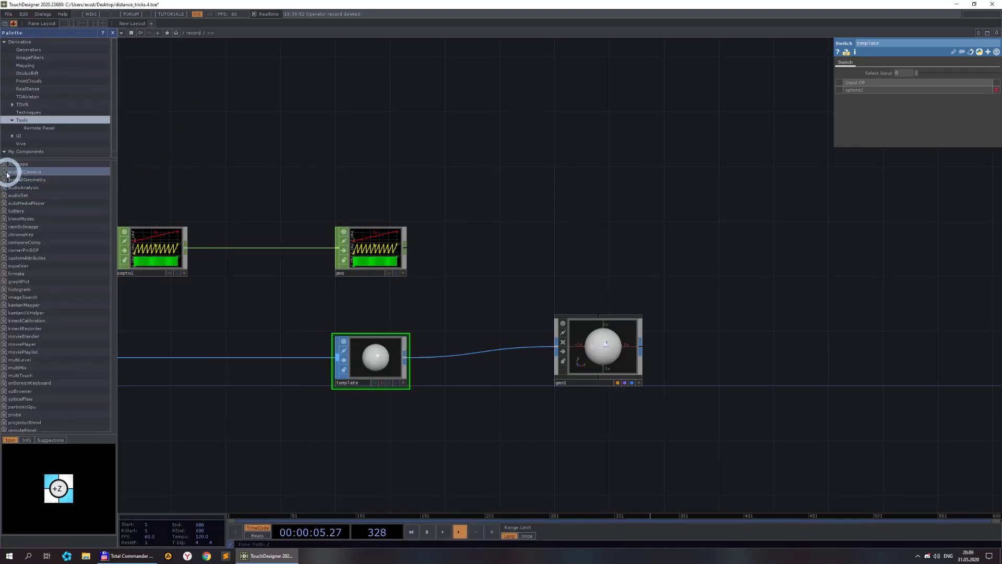
{"action": "left_click_drag", "start_coordinate": [4, 172], "coordinate": [596, 180]}
{"action": "left_click", "coordinate": [111, 34]}
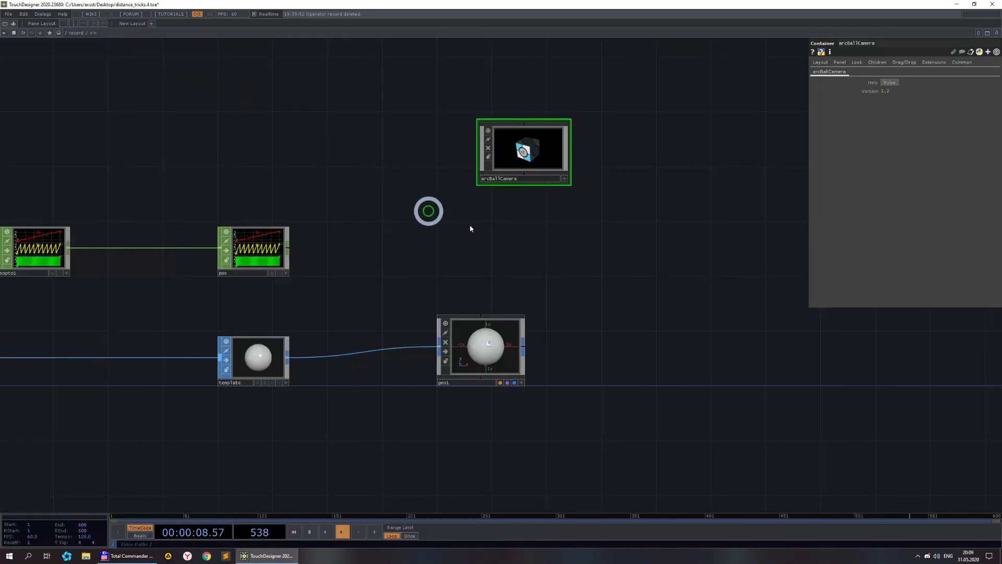
Move the cam1 camera out of the arcBallCamera component and into the record network
{"action": "double_click", "coordinate": [530, 154]}
{"action": "left_click", "coordinate": [417, 128]}
{"action": "left_click_drag", "start_coordinate": [389, 114], "coordinate": [449, 145]}
{"action": "key", "text": "Delete"}
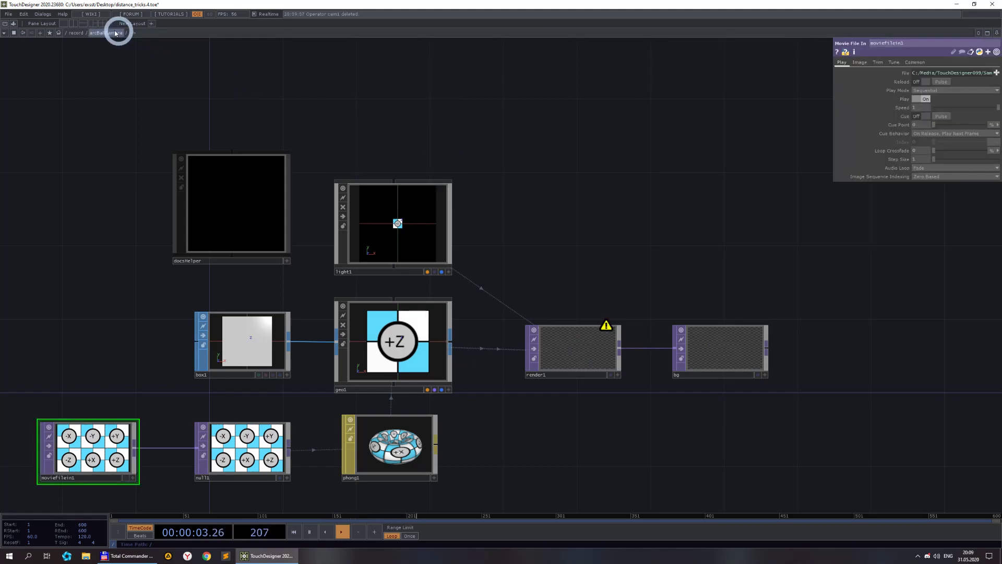
{"action": "left_click", "coordinate": [76, 33]}
{"action": "left_click", "coordinate": [593, 233]}
{"action": "key", "text": "ctrl+z"}
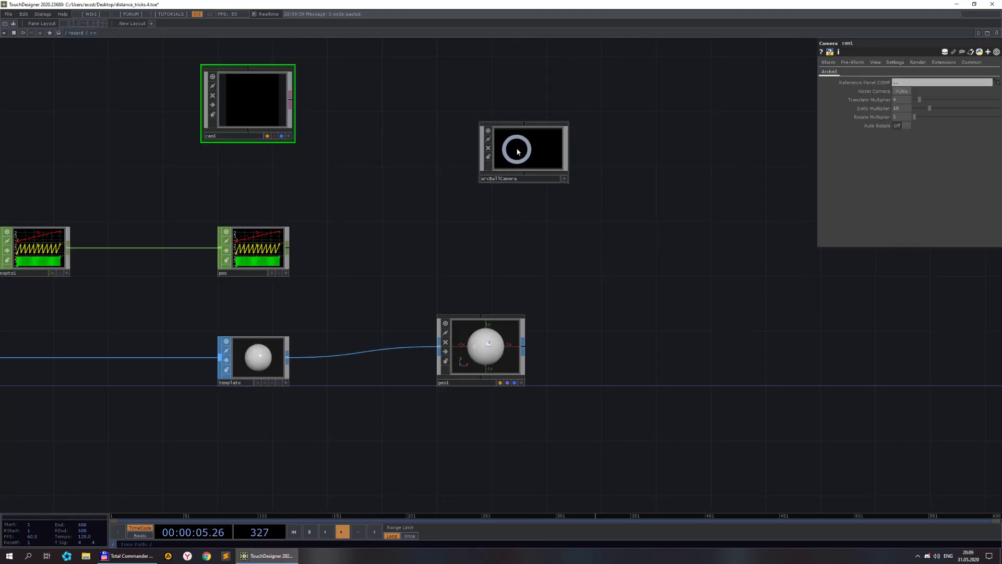
Delete the leftover arcBallCamera container and place cam1 well above the geometry node, leaving a gap between them
{"action": "left_click", "coordinate": [517, 156]}
{"action": "key", "text": "Delete"}
{"action": "left_click_drag", "start_coordinate": [244, 109], "coordinate": [487, 140]}
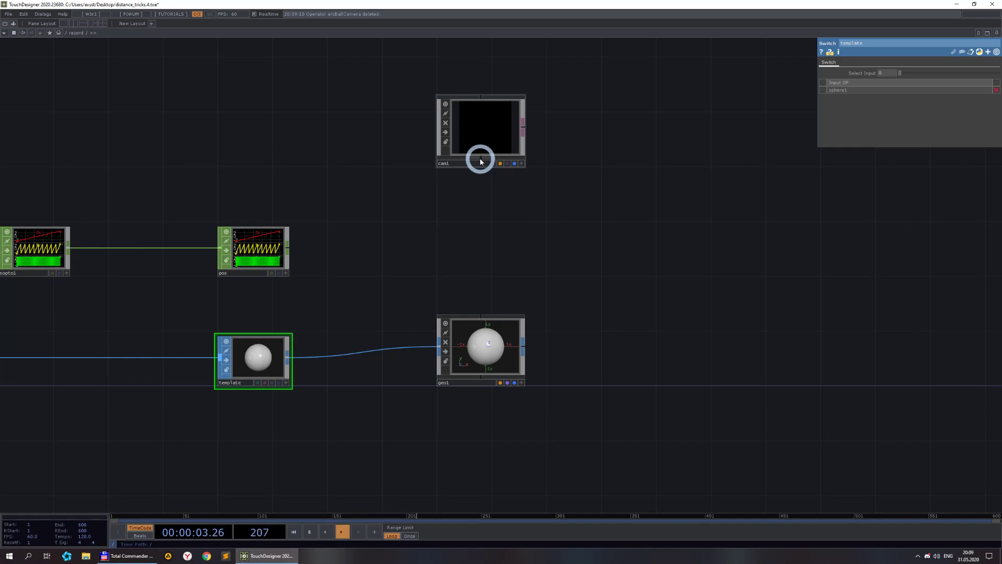
Add a Light COMP between cam1 and the geometry node
{"action": "key", "text": "Tab"}
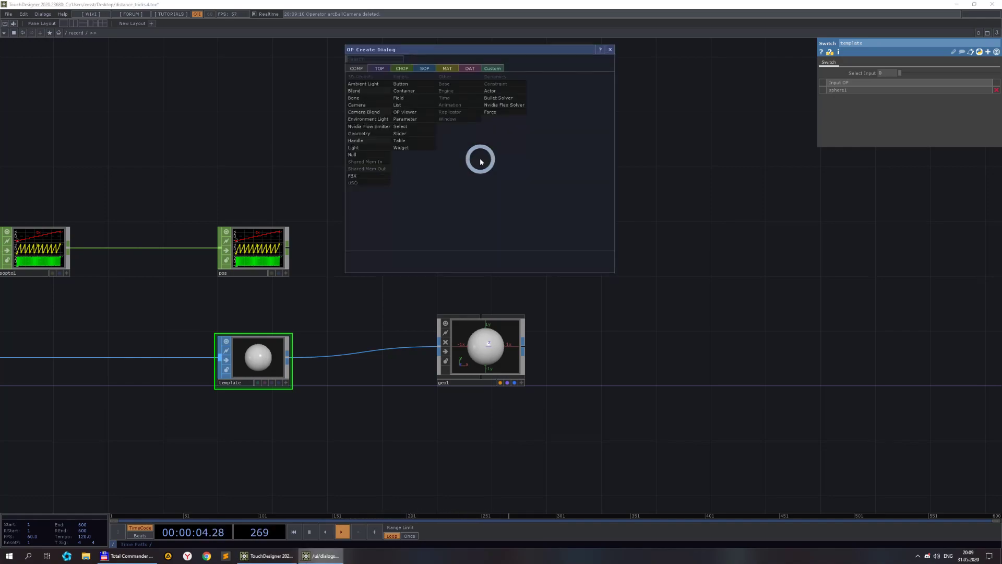
{"action": "left_click", "coordinate": [366, 141]}
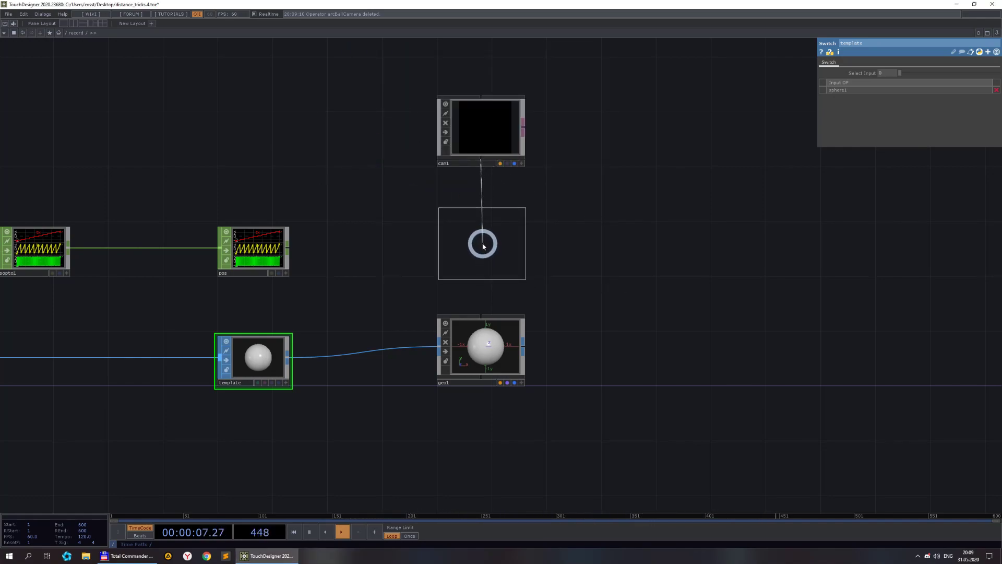
{"action": "left_click", "coordinate": [481, 243]}
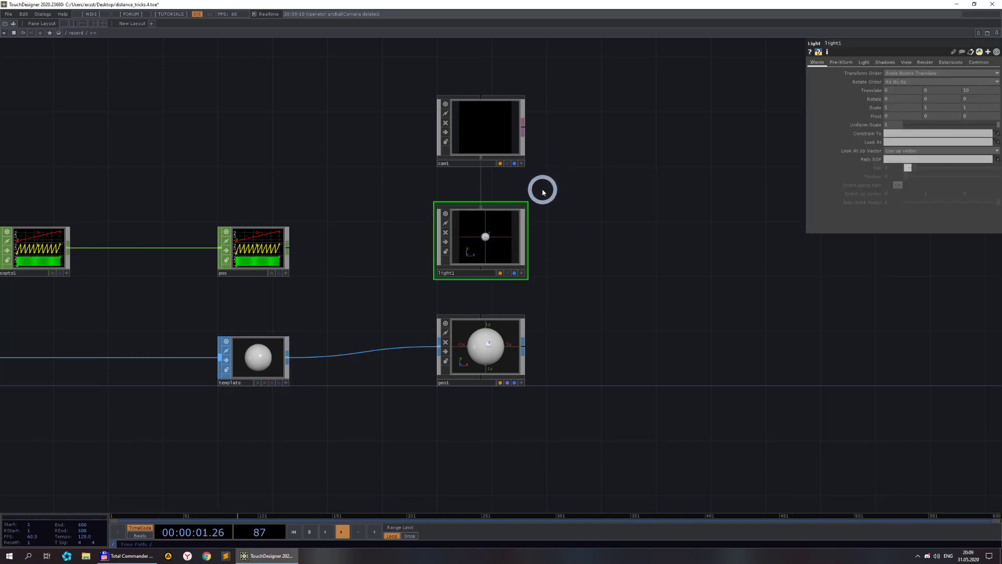
Create a Render TOP beyond the geometry node to render it with cam1 and the light
{"action": "left_click", "coordinate": [490, 128]}
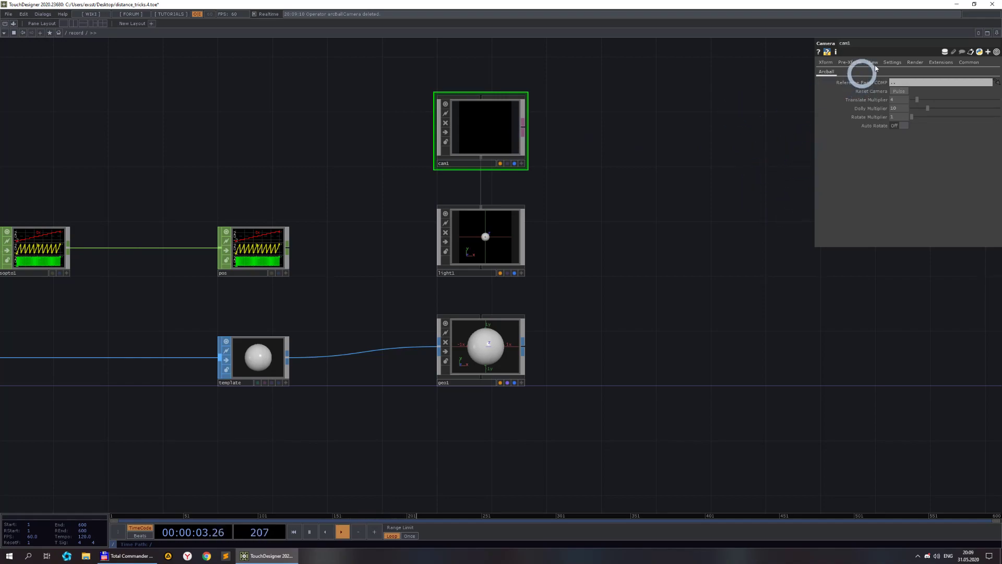
{"action": "left_click_drag", "start_coordinate": [585, 342], "coordinate": [518, 324]}
{"action": "key", "text": "Tab"}
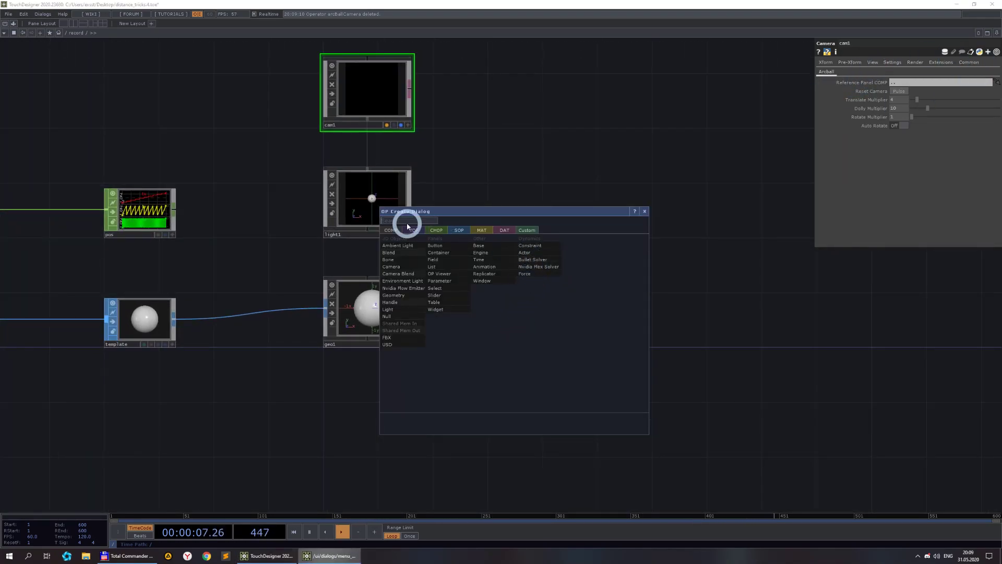
{"action": "left_click", "coordinate": [413, 230]}
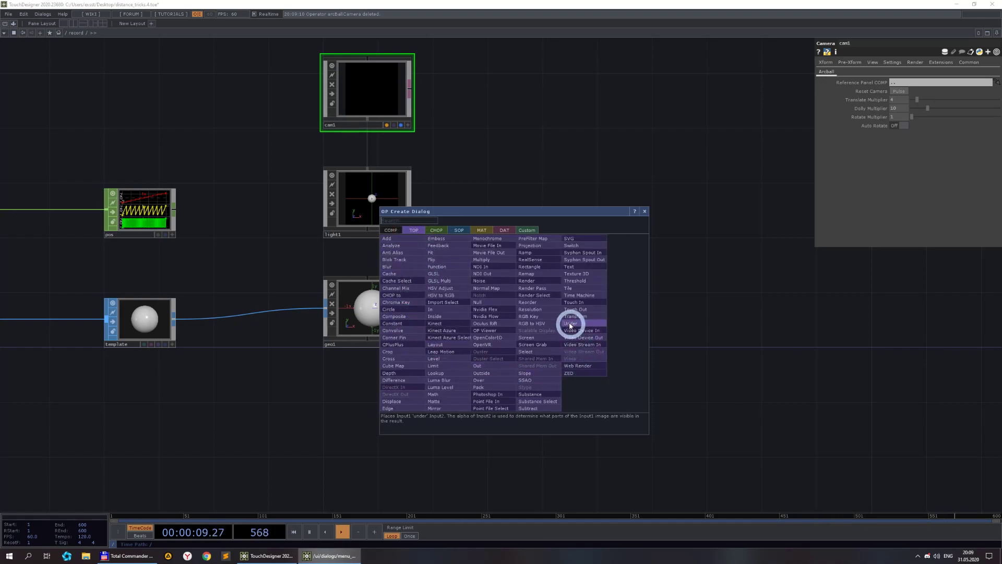
{"action": "left_click", "coordinate": [533, 280]}
{"action": "left_click", "coordinate": [524, 321]}
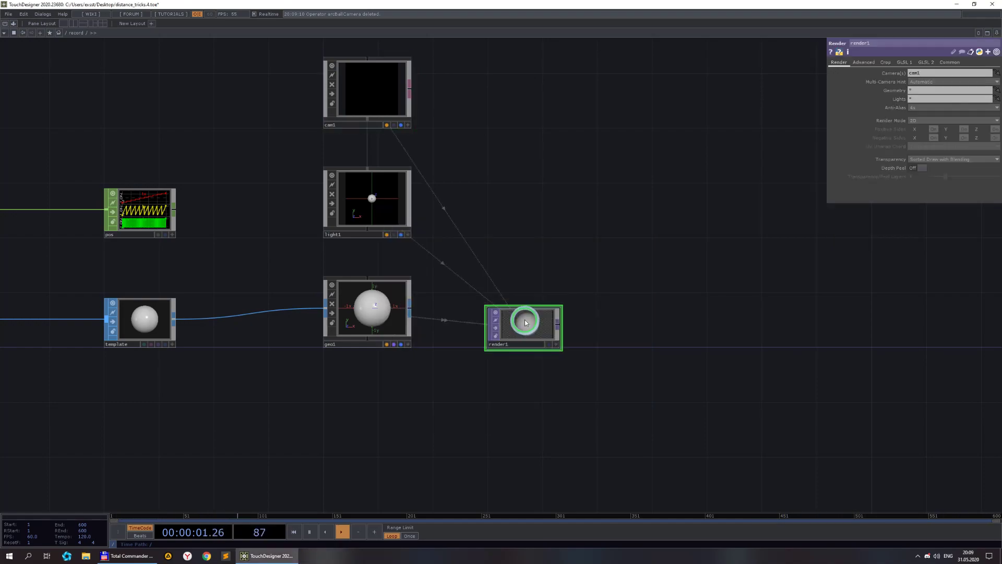
Set the Render TOP's resolution to 1280 by 1280
{"action": "scroll", "coordinate": [545, 337], "scroll_direction": "up", "scroll_amount": 3}
{"action": "left_click", "coordinate": [955, 64]}
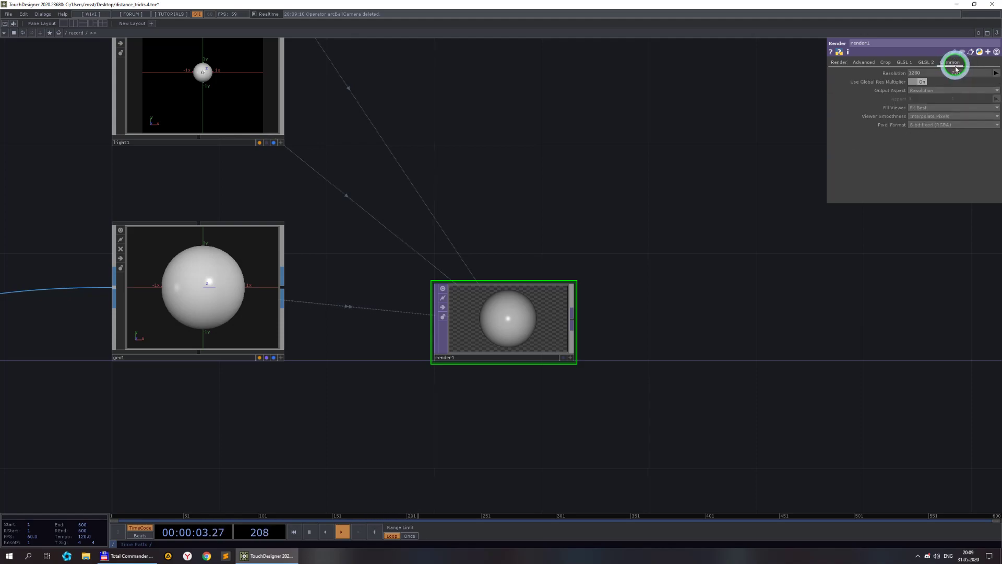
{"action": "left_click", "coordinate": [953, 80]}
{"action": "type", "text": "120"}
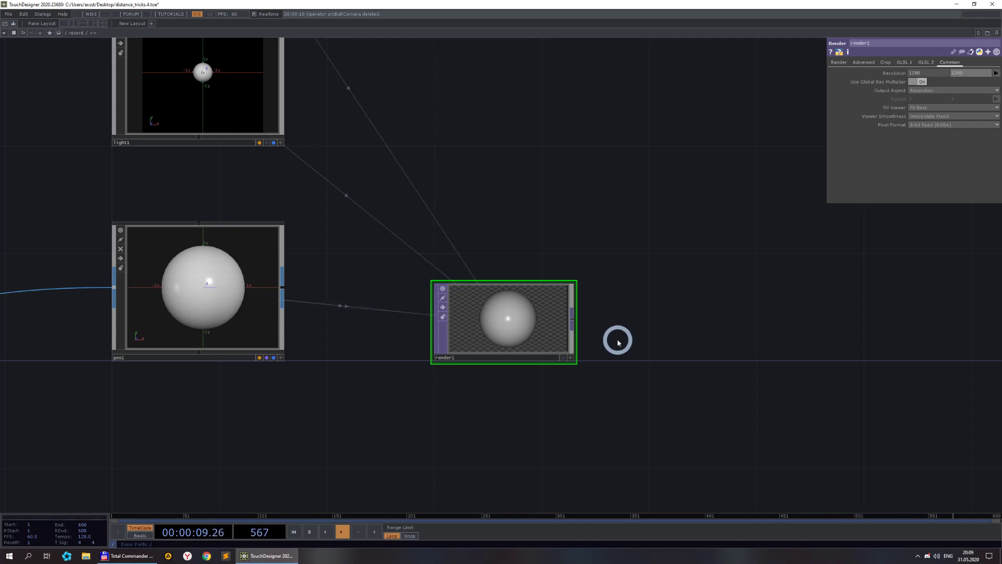
{"action": "left_click_drag", "start_coordinate": [644, 305], "coordinate": [651, 310]}
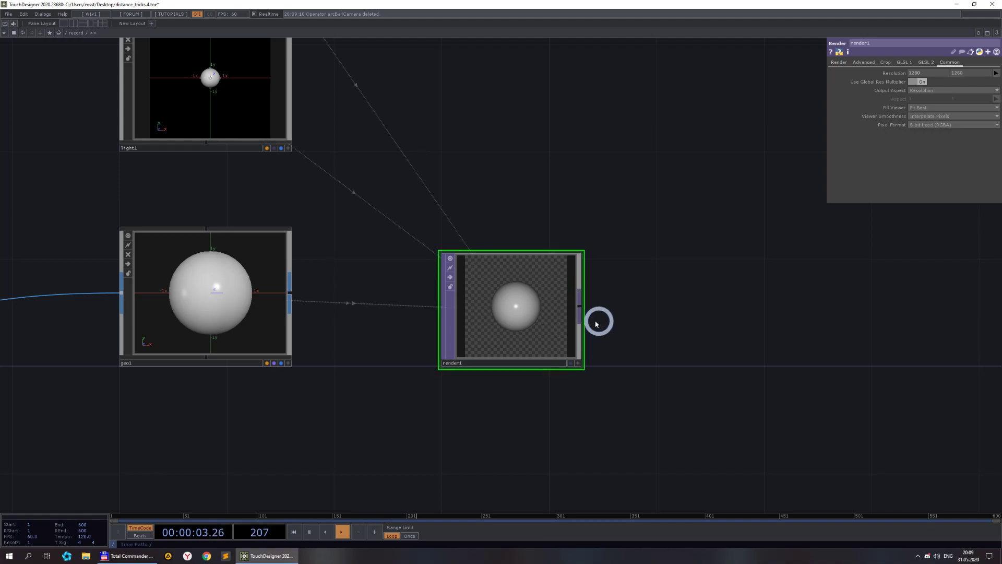
Append a Null TOP to the render output, place it well beyond render1, and name it out
{"action": "scroll", "coordinate": [699, 439], "scroll_direction": "down", "scroll_amount": 5}
{"action": "left_click_drag", "start_coordinate": [722, 417], "coordinate": [633, 338]}
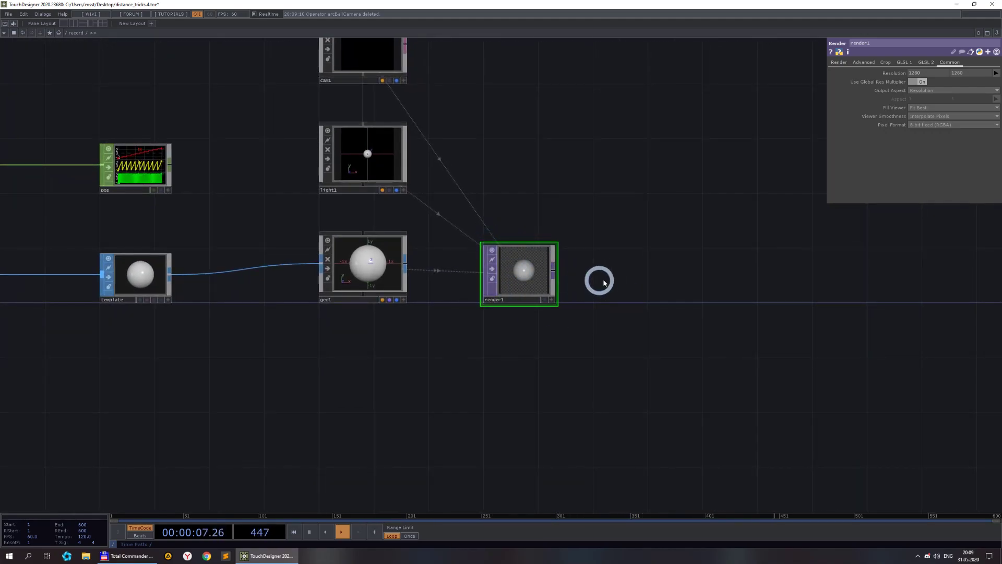
{"action": "right_click", "coordinate": [556, 274]}
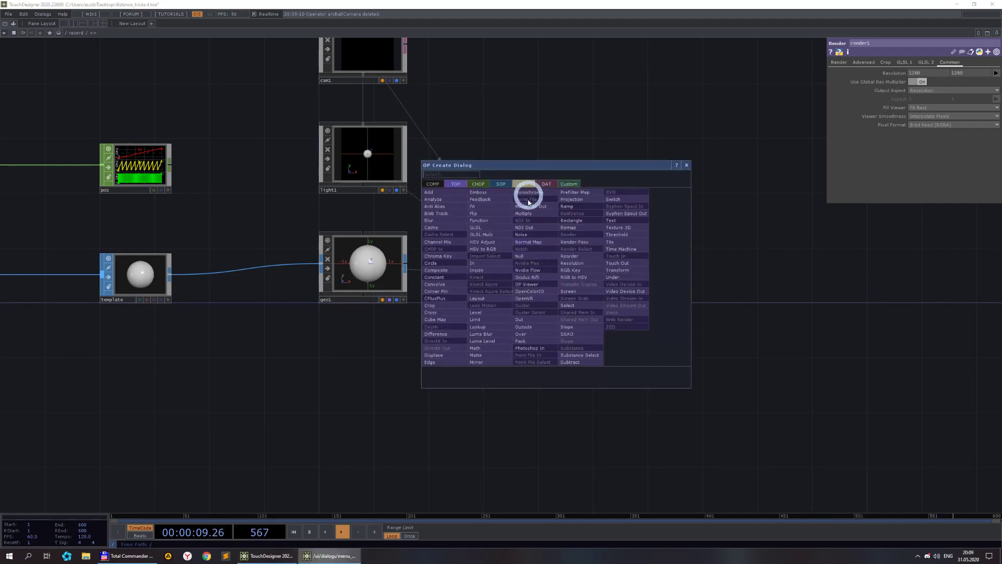
{"action": "left_click", "coordinate": [530, 255]}
{"action": "left_click", "coordinate": [887, 303]}
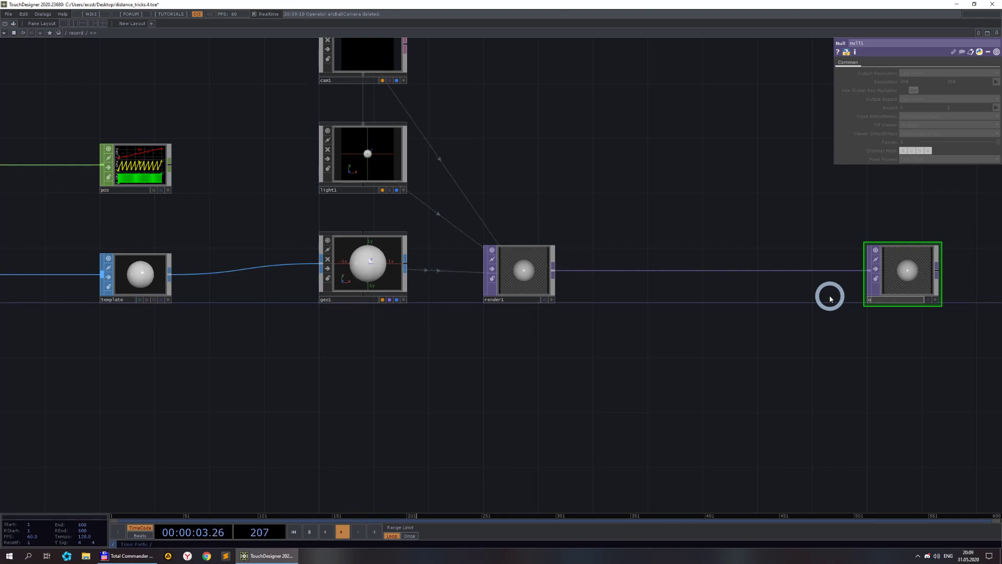
{"action": "left_click", "coordinate": [673, 312]}
{"action": "scroll", "coordinate": [606, 334], "scroll_direction": "down", "scroll_amount": 3}
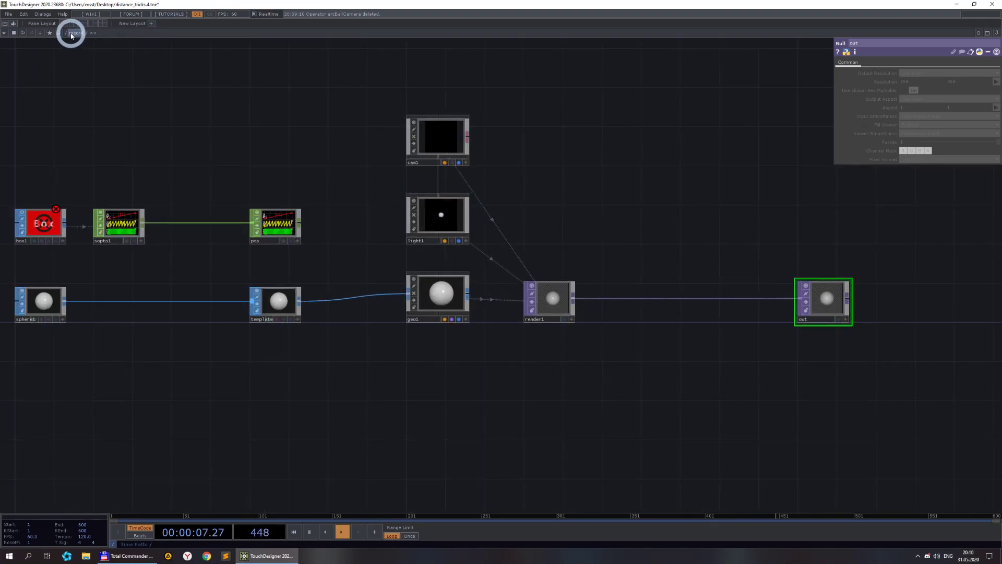
Go up to the root network and inspect the record container's node info for errors
{"action": "middle_click_drag", "start_coordinate": [58, 226], "coordinate": [49, 153]}
{"action": "left_click", "coordinate": [32, 219]}
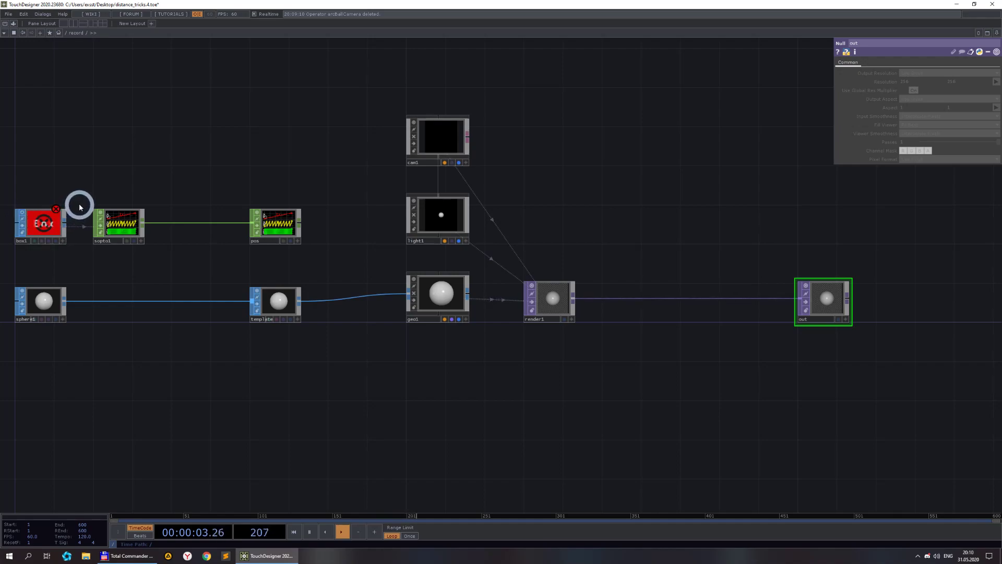
{"action": "left_click_drag", "start_coordinate": [94, 164], "coordinate": [161, 161]}
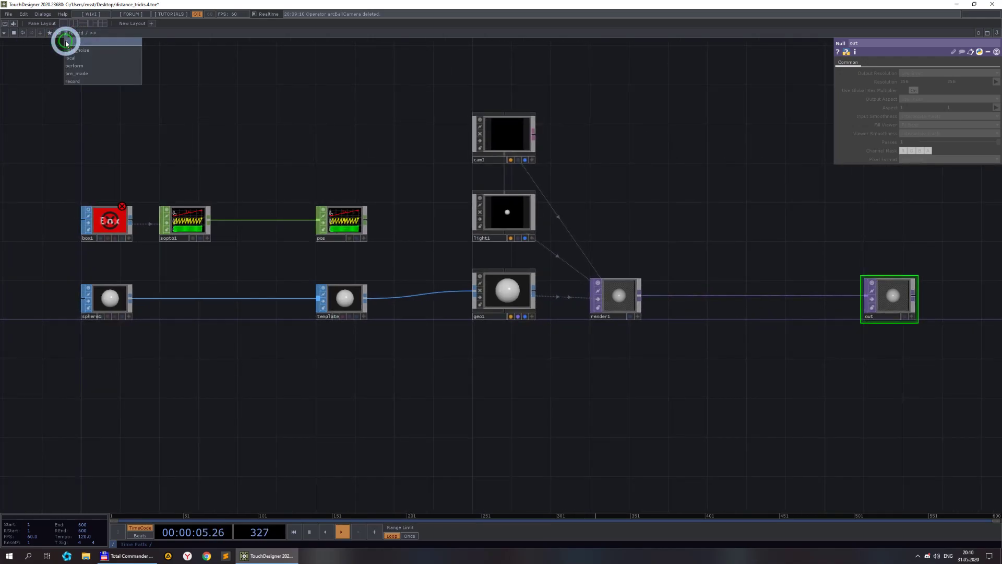
{"action": "left_click", "coordinate": [65, 35]}
{"action": "middle_click_drag", "start_coordinate": [479, 234], "coordinate": [479, 234]}
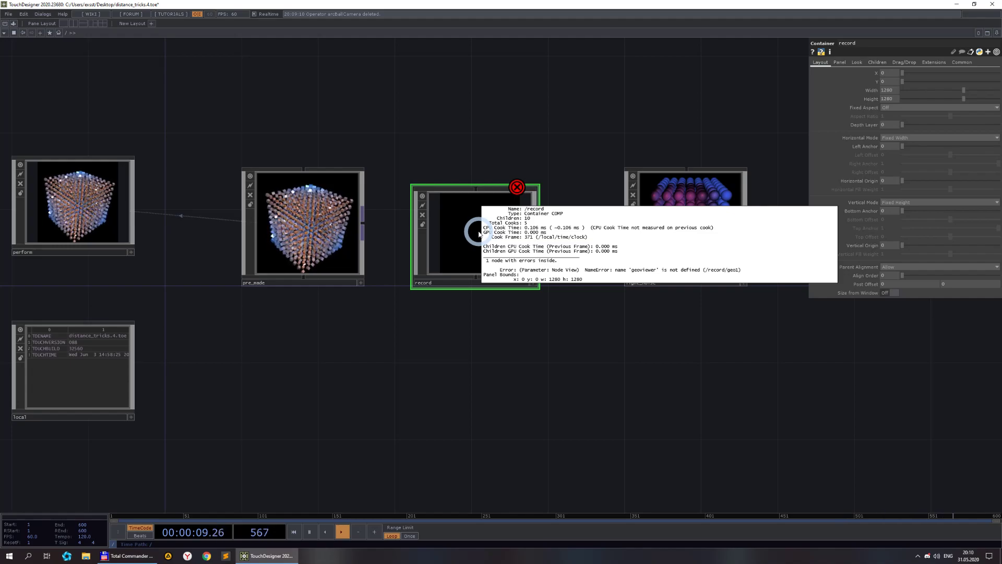
{"action": "middle_click_drag", "start_coordinate": [483, 244], "coordinate": [483, 244]}
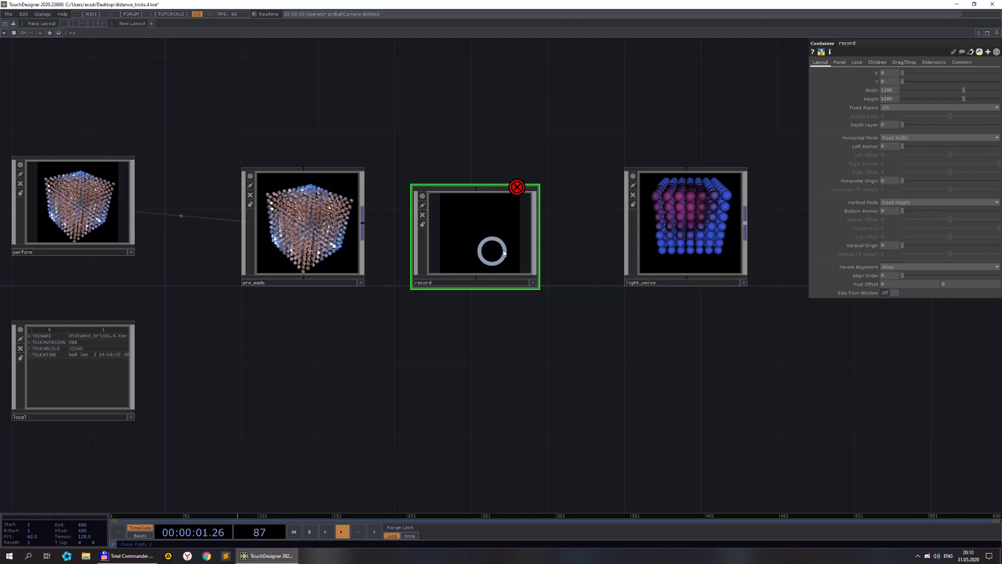
Set the record container's Background TOP to ./out and open its panel settings
{"action": "left_click", "coordinate": [857, 62]}
{"action": "left_click", "coordinate": [882, 90]}
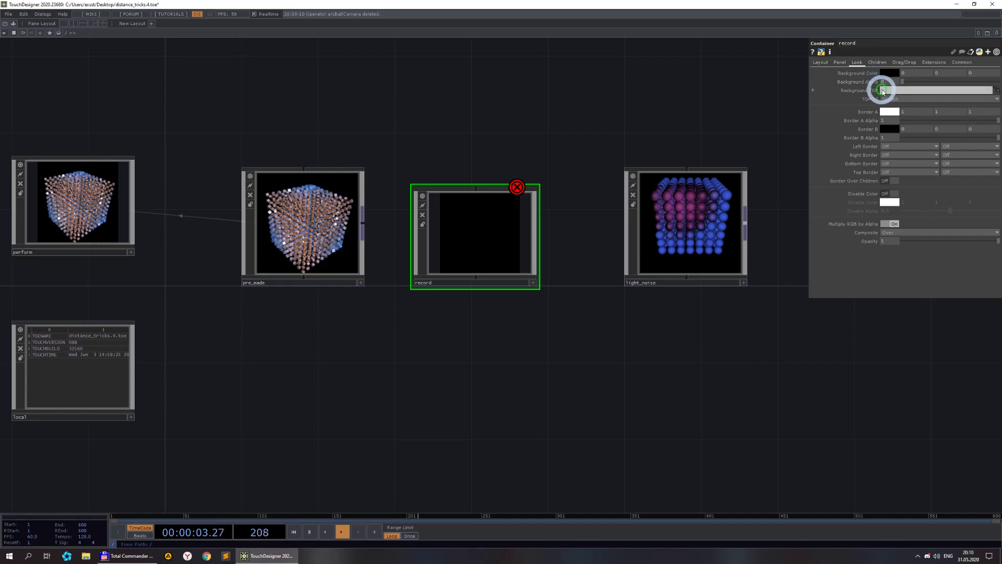
{"action": "left_click", "coordinate": [900, 93]}
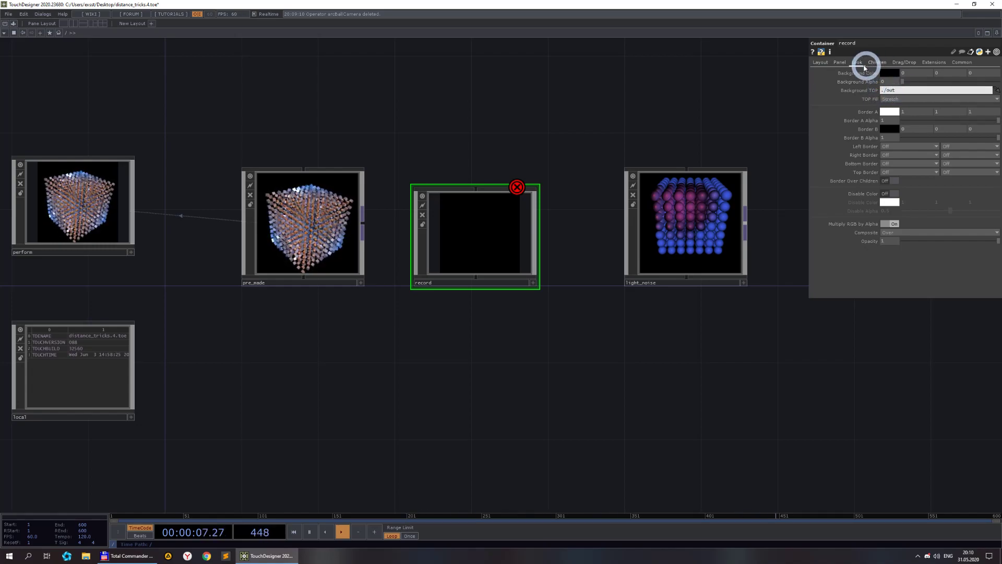
{"action": "left_click", "coordinate": [843, 64]}
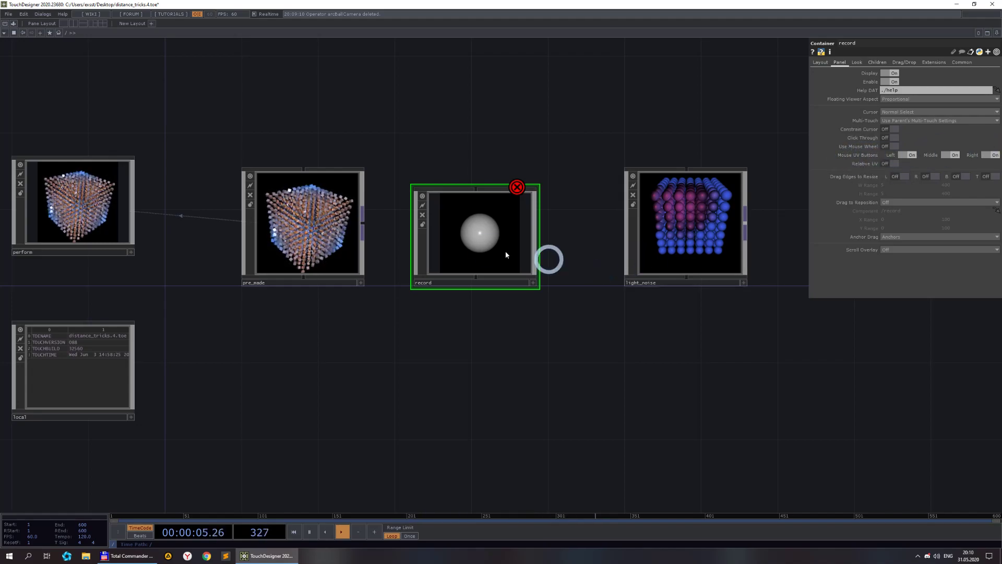
Enter the record network and examine cam1's node info and internal network to find the source of its error
{"action": "key", "text": "i"}
{"action": "scroll", "coordinate": [104, 246], "scroll_direction": "up", "scroll_amount": 3}
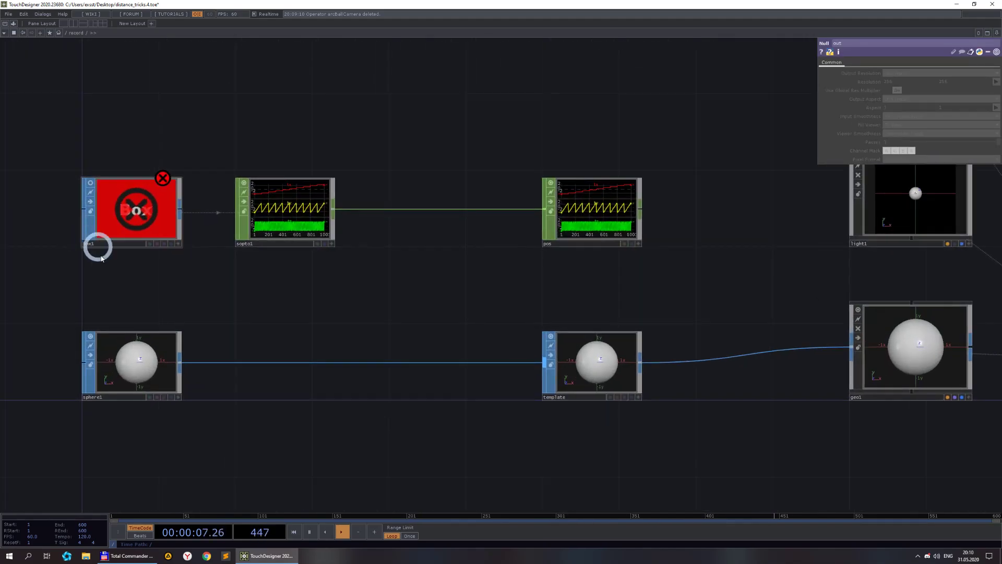
{"action": "left_click_drag", "start_coordinate": [186, 295], "coordinate": [287, 304]}
{"action": "scroll", "coordinate": [284, 297], "scroll_direction": "down", "scroll_amount": 2}
{"action": "left_click_drag", "start_coordinate": [502, 130], "coordinate": [371, 167]}
{"action": "left_click", "coordinate": [719, 165]}
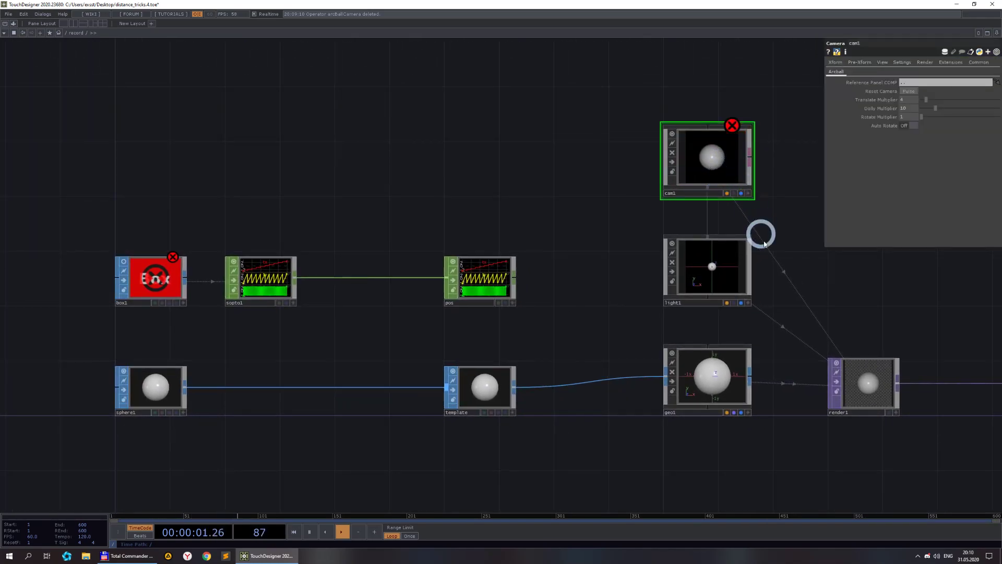
{"action": "middle_click", "coordinate": [738, 167]}
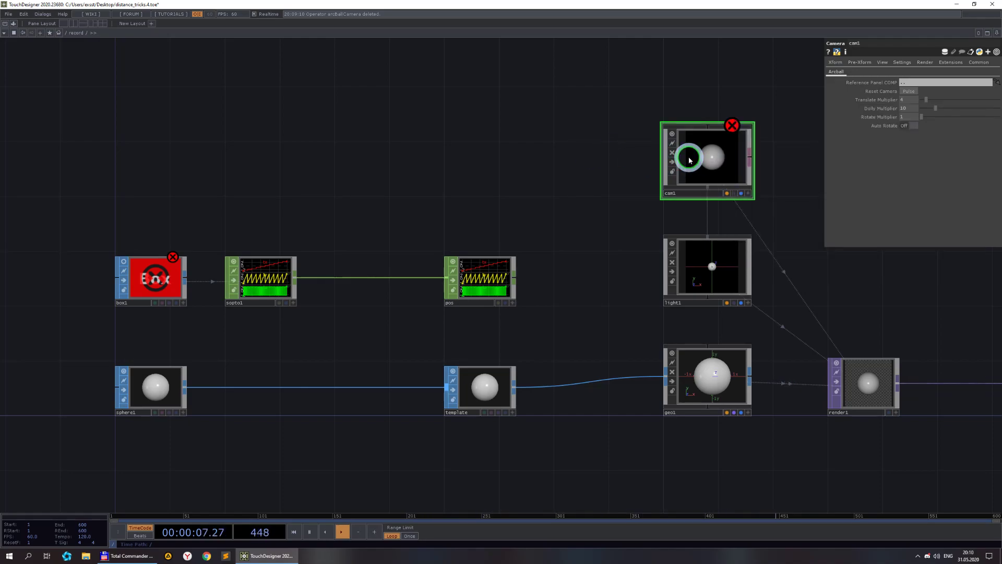
{"action": "double_click", "coordinate": [707, 160]}
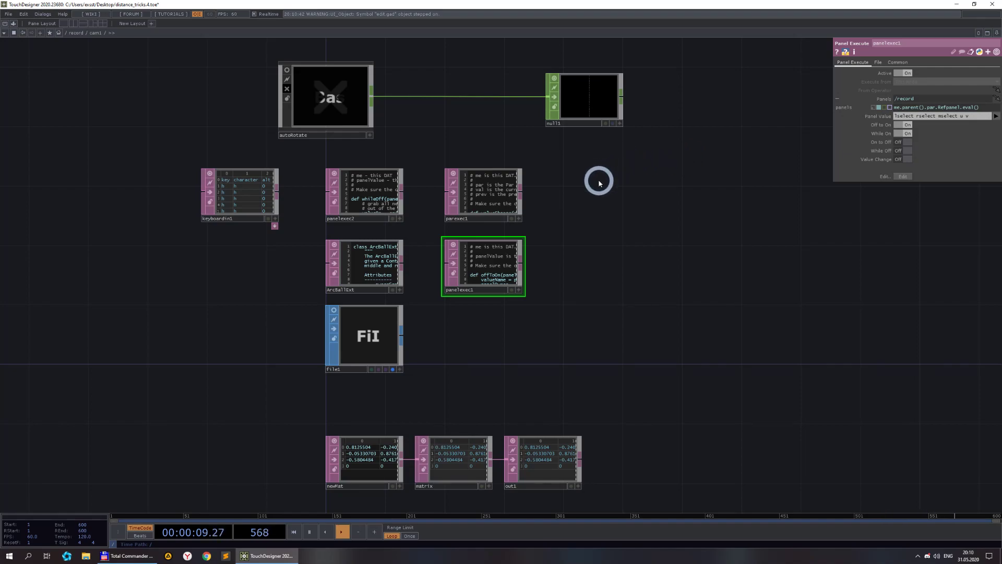
{"action": "scroll", "coordinate": [599, 183], "scroll_direction": "down", "scroll_amount": 3}
{"action": "left_click", "coordinate": [75, 32]}
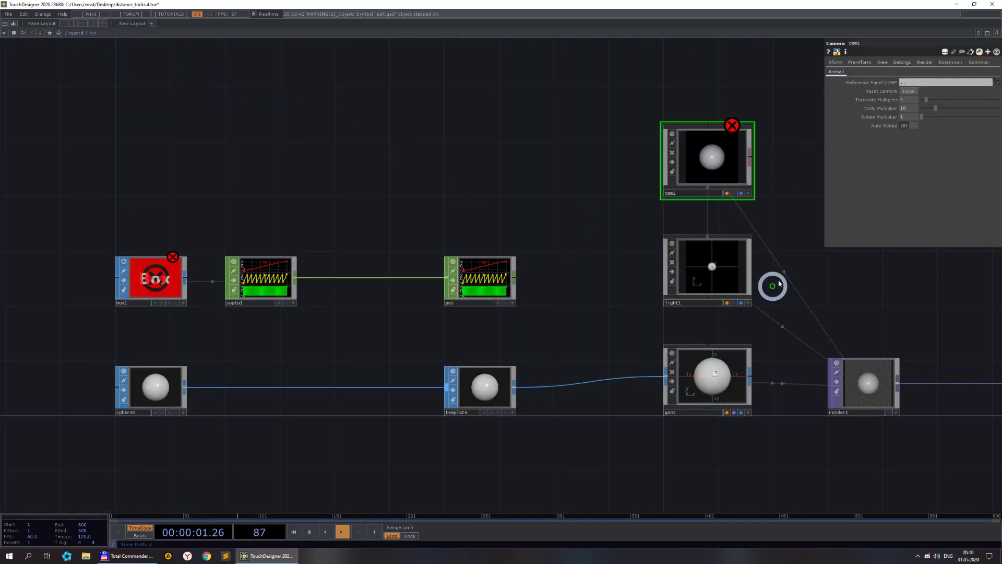
Delete the faulty Box SOP and create a new one in its place as the source for sopto1
{"action": "left_click", "coordinate": [150, 280]}
{"action": "key", "text": "Delete"}
{"action": "key", "text": "Tab"}
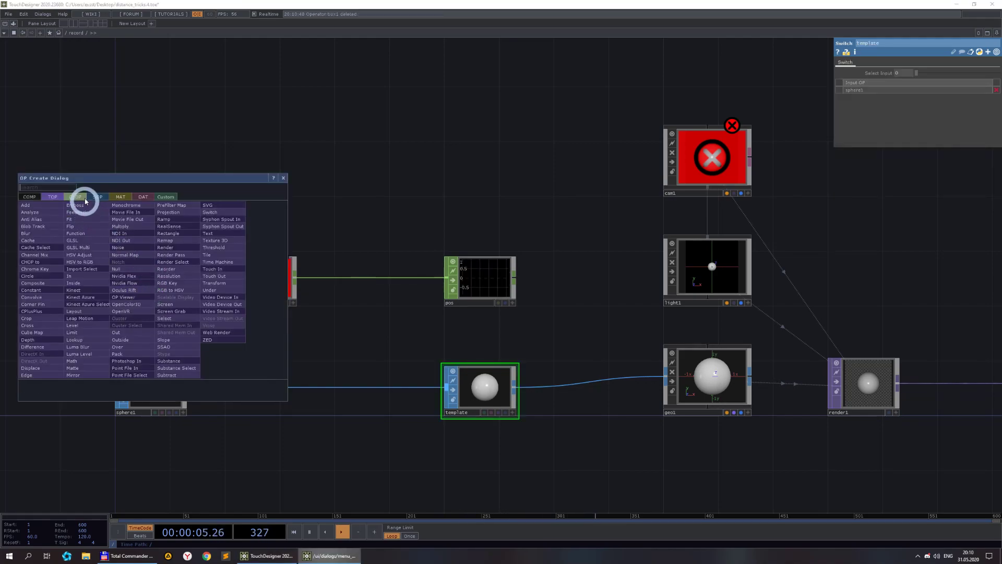
{"action": "left_click", "coordinate": [86, 198]}
{"action": "left_click", "coordinate": [45, 279]}
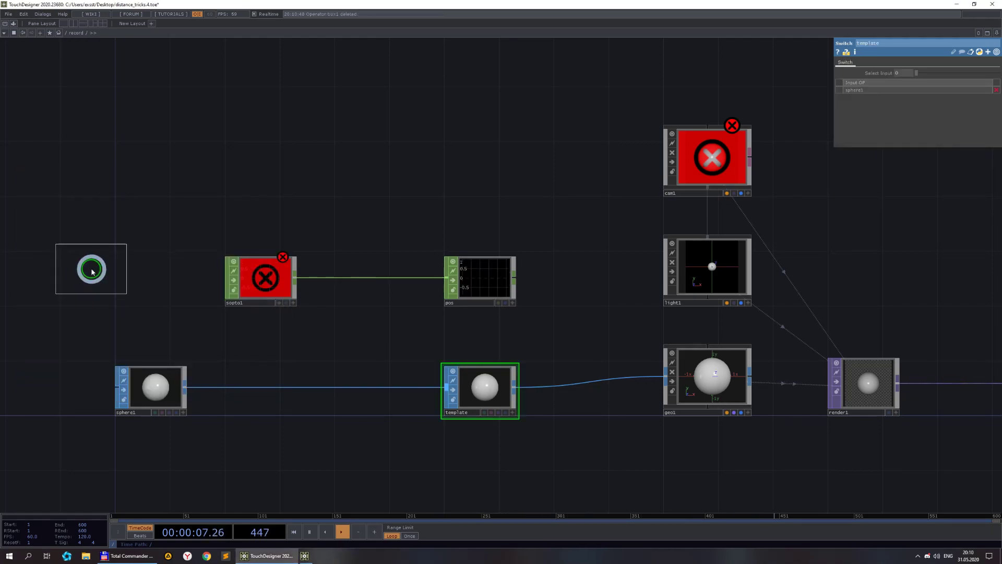
{"action": "left_click", "coordinate": [149, 284]}
{"action": "left_click", "coordinate": [270, 285]}
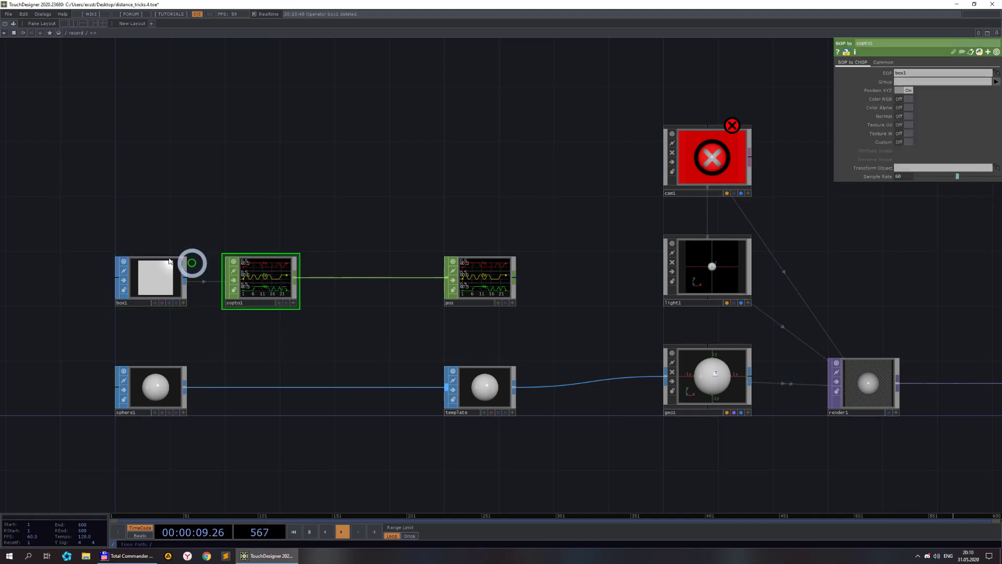
Set the new box's size to 5 on all three axes, enable its divisions, and increase their number
{"action": "left_click_drag", "start_coordinate": [162, 269], "coordinate": [895, 98]}
{"action": "left_click", "coordinate": [152, 277]}
{"action": "type", "text": "5"}
{"action": "left_click_drag", "start_coordinate": [960, 98], "coordinate": [891, 99]}
{"action": "type", "text": "55"}
{"action": "middle_click_drag", "start_coordinate": [895, 129], "coordinate": [896, 128]}
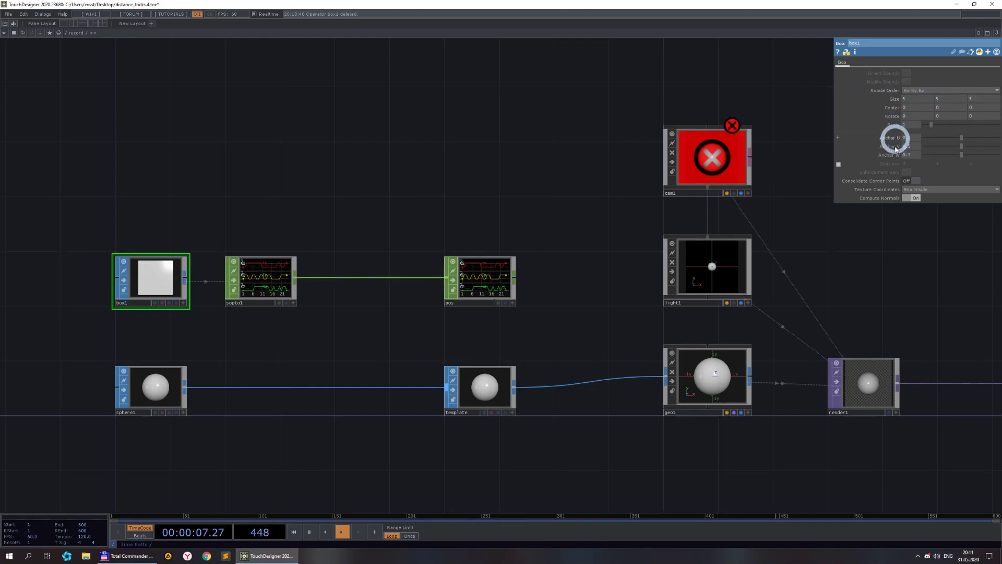
{"action": "left_click", "coordinate": [839, 165]}
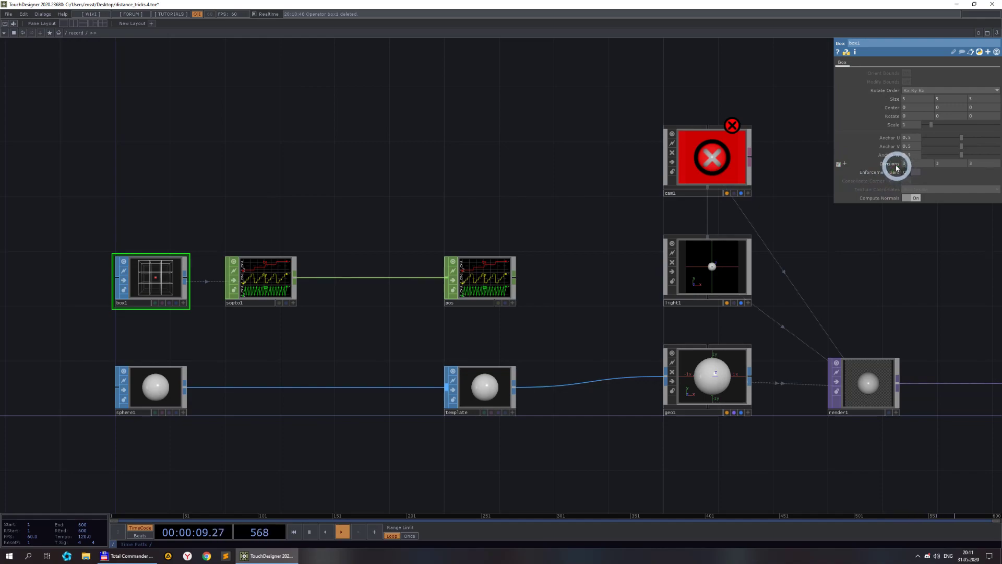
{"action": "mouse_move", "coordinate": [893, 166]}
{"action": "middle_mouse_down"}
{"action": "mouse_move", "coordinate": [995, 164]}
{"action": "mouse_move", "coordinate": [894, 166]}
{"action": "middle_mouse_up"}
Inspect cam1's node info again to read its remaining error
{"action": "left_click_drag", "start_coordinate": [875, 297], "coordinate": [725, 259]}
{"action": "left_click", "coordinate": [627, 144]}
{"action": "middle_click", "coordinate": [636, 145]}
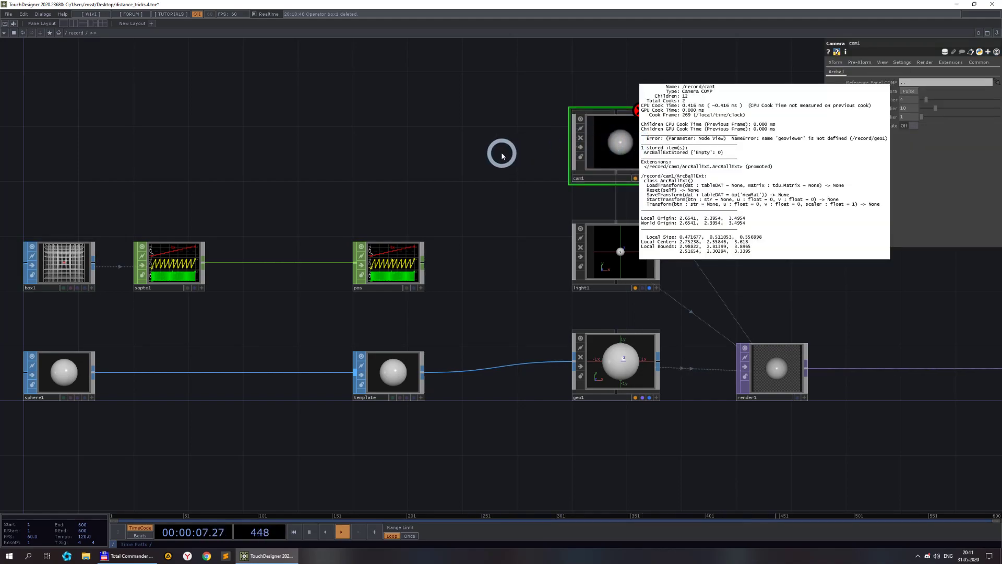
Check cam1's pre-transform parameters and switch its cooking off and back on to refresh the camera
{"action": "left_click", "coordinate": [836, 62]}
{"action": "left_click", "coordinate": [853, 64]}
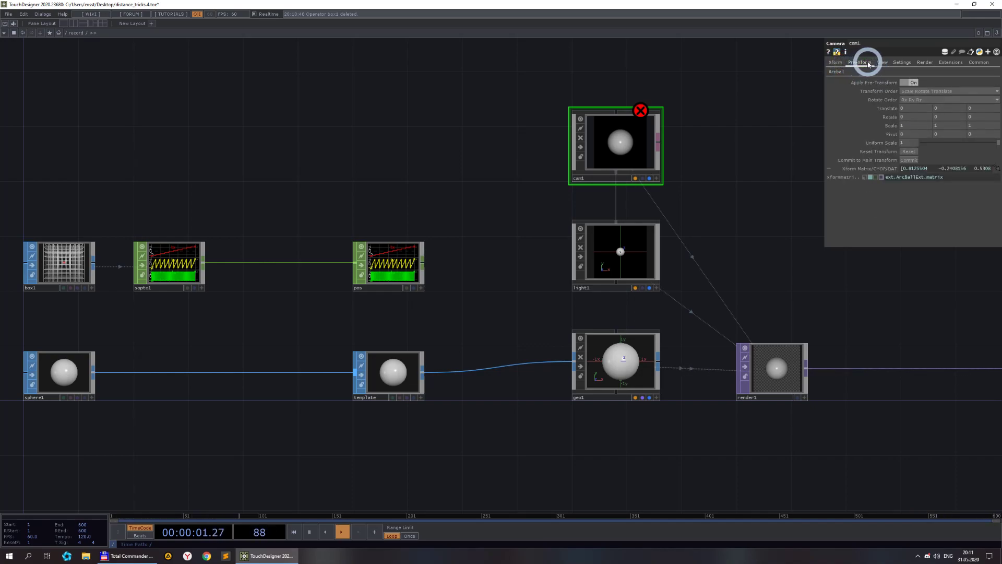
{"action": "left_click", "coordinate": [581, 138]}
{"action": "left_click", "coordinate": [580, 140]}
{"action": "left_click_drag", "start_coordinate": [741, 190], "coordinate": [660, 205]}
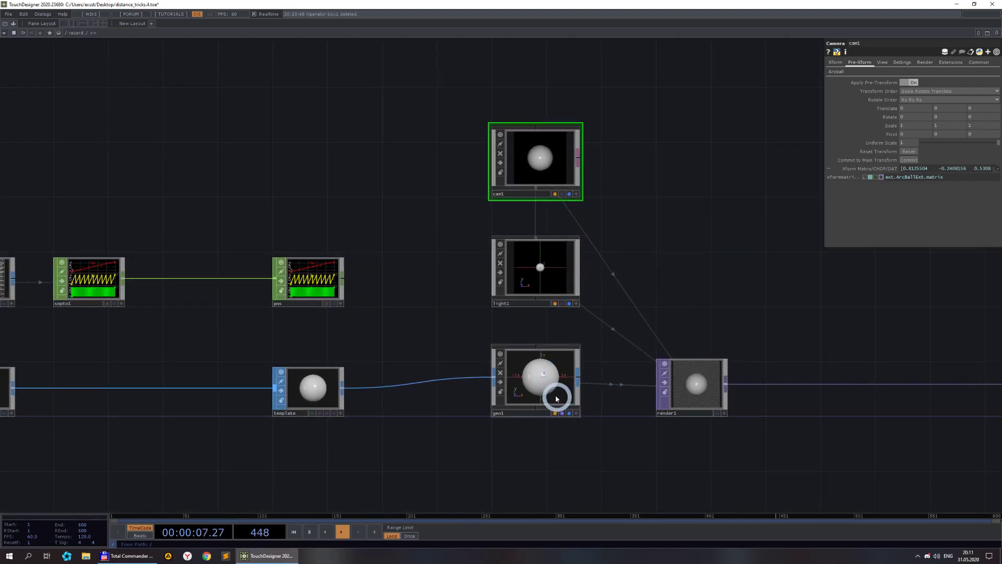
Set geo1's instance Translate OP to pos, with tx, ty and tz as the X, Y and Z translation channels
{"action": "left_click", "coordinate": [528, 378]}
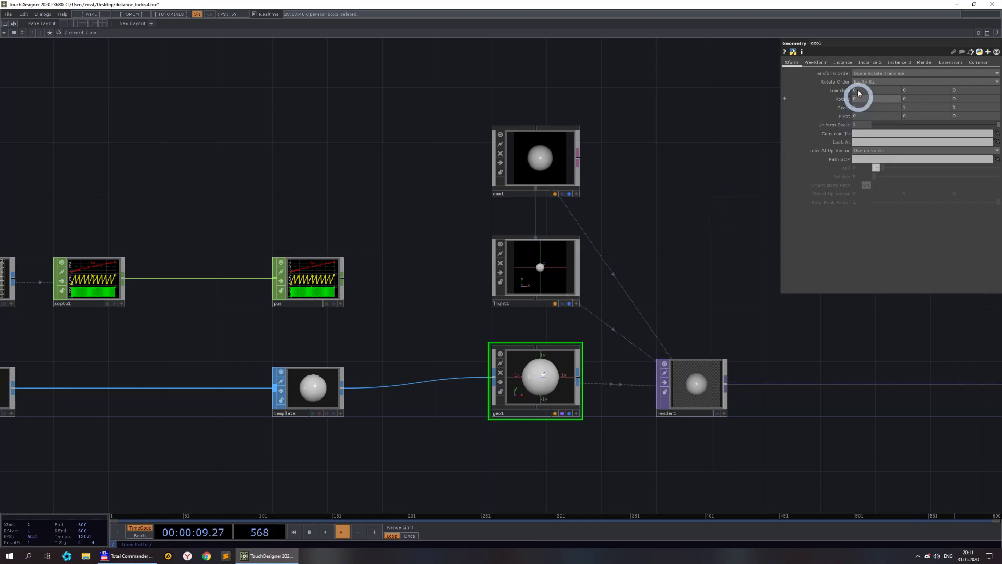
{"action": "left_click", "coordinate": [843, 62]}
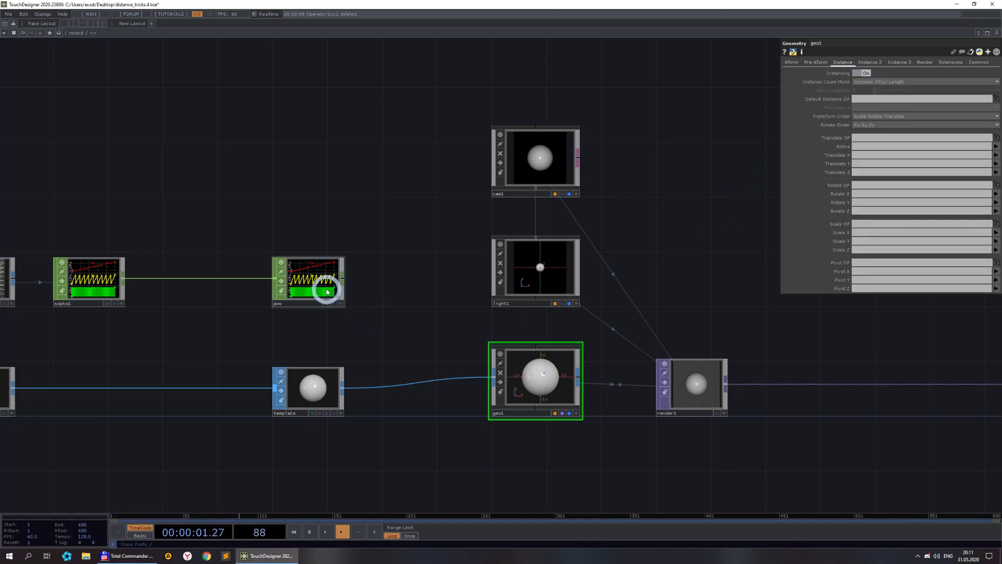
{"action": "left_click_drag", "start_coordinate": [324, 287], "coordinate": [867, 138]}
{"action": "left_click", "coordinate": [862, 155]}
{"action": "type", "text": "tx"}
{"action": "left_click", "coordinate": [867, 165]}
{"action": "type", "text": "ty"}
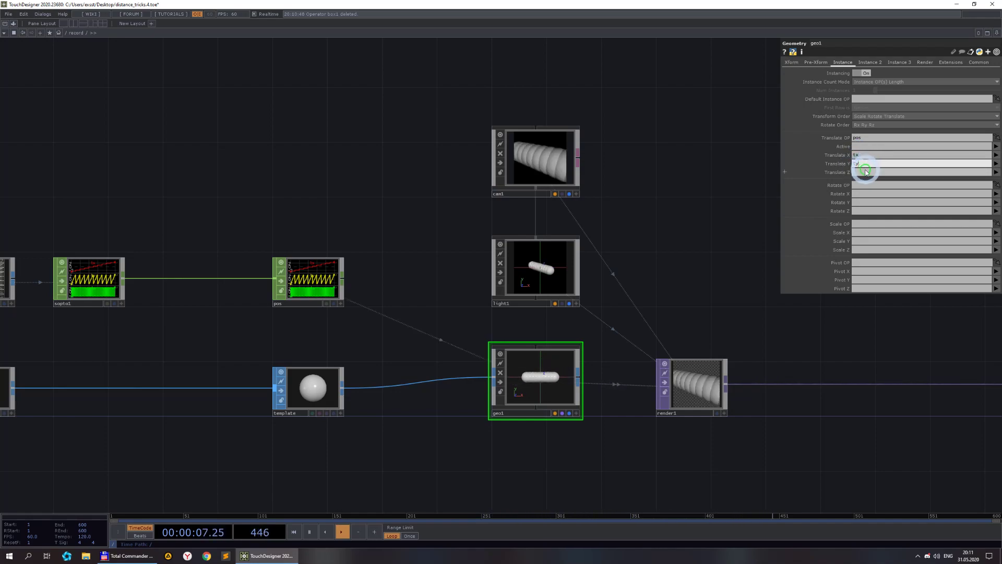
{"action": "left_click", "coordinate": [866, 170]}
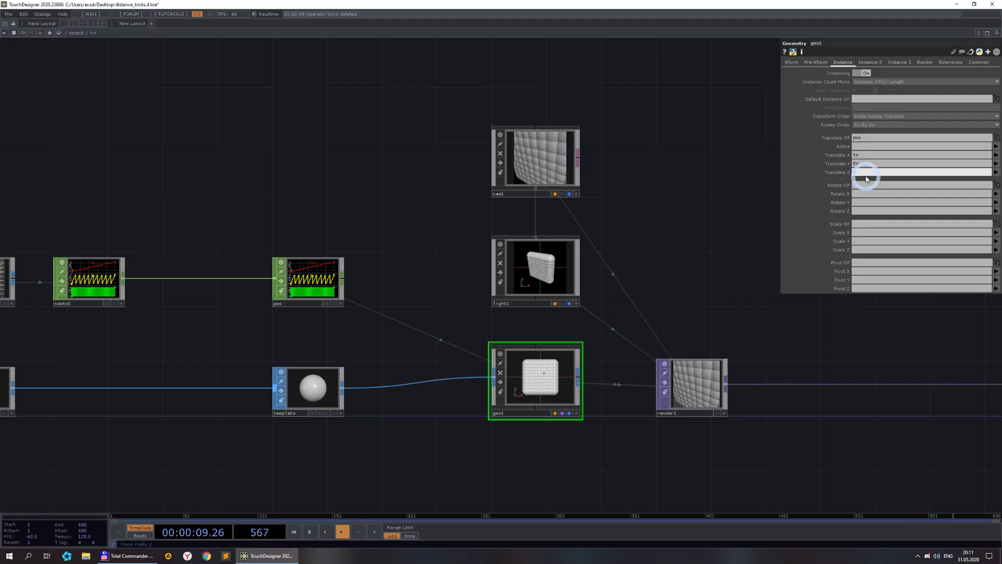
{"action": "scroll", "coordinate": [734, 272], "scroll_direction": "down", "scroll_amount": 5}
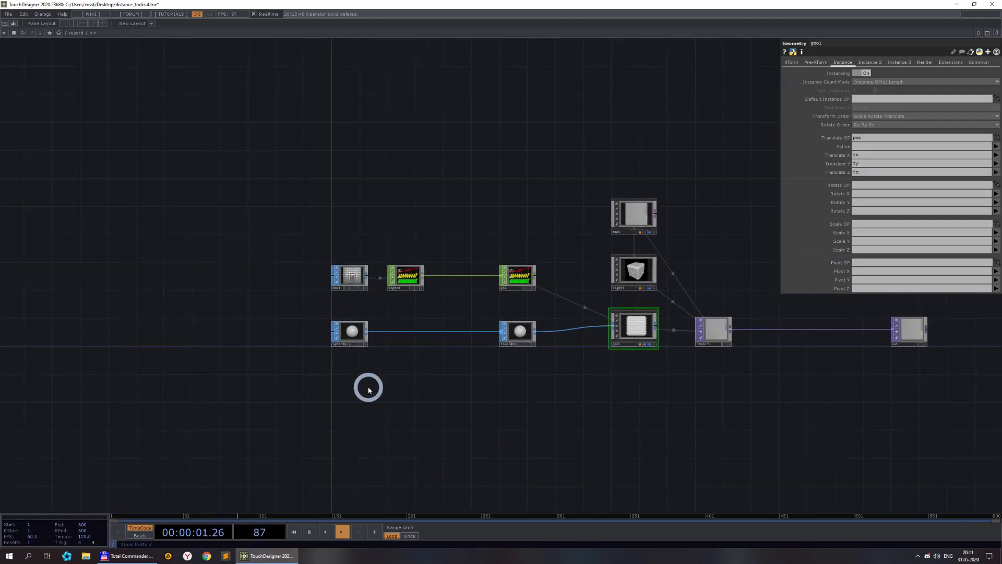
Reduce sphere1's radius to 0.25 on all three axes
{"action": "scroll", "coordinate": [368, 385], "scroll_direction": "up", "scroll_amount": 5}
{"action": "left_click", "coordinate": [350, 305]}
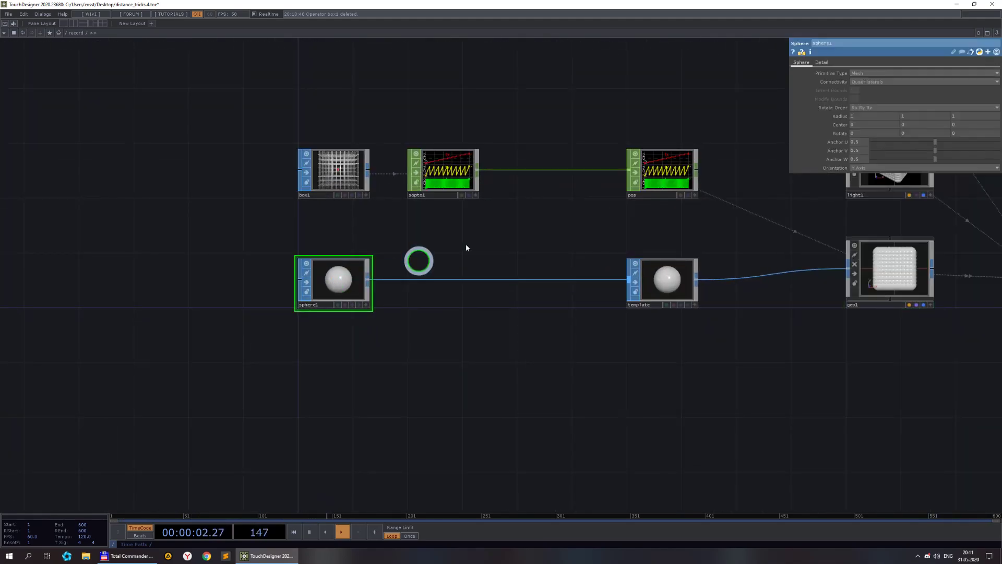
{"action": "middle_click_drag", "start_coordinate": [842, 120], "coordinate": [646, 113]}
{"action": "scroll", "coordinate": [966, 275], "scroll_direction": "up", "scroll_amount": 6}
{"action": "left_click", "coordinate": [846, 119]}
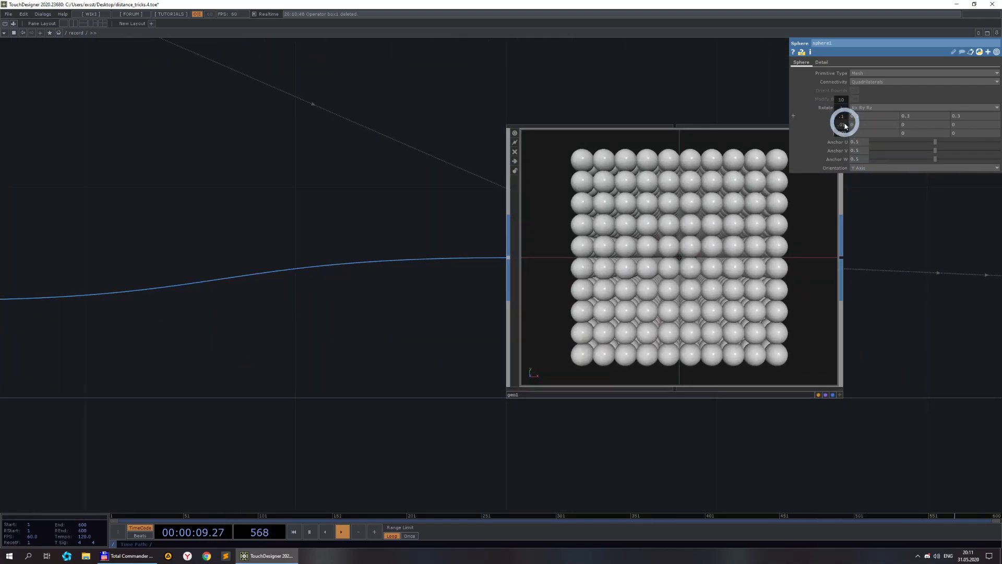
{"action": "middle_click_drag", "start_coordinate": [831, 125], "coordinate": [747, 119]}
{"action": "scroll", "coordinate": [680, 252], "scroll_direction": "down", "scroll_amount": 6}
Insert a Facet SOP between sphere1 and template, and enable its Unique Points and Compute Normals options
{"action": "scroll", "coordinate": [233, 265], "scroll_direction": "up", "scroll_amount": 5}
{"action": "right_click", "coordinate": [380, 170]}
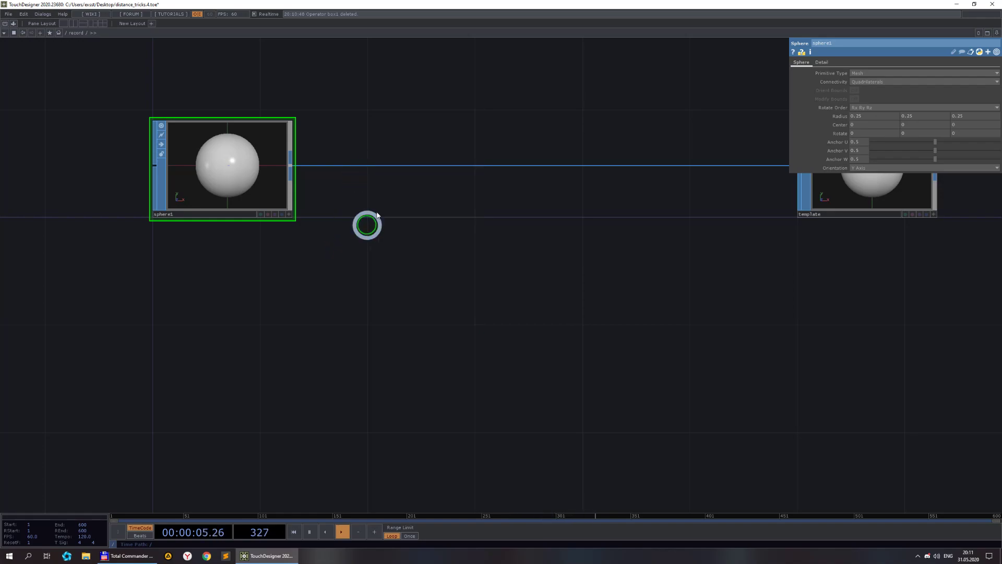
{"action": "right_click", "coordinate": [395, 164]}
{"action": "left_click", "coordinate": [396, 160]}
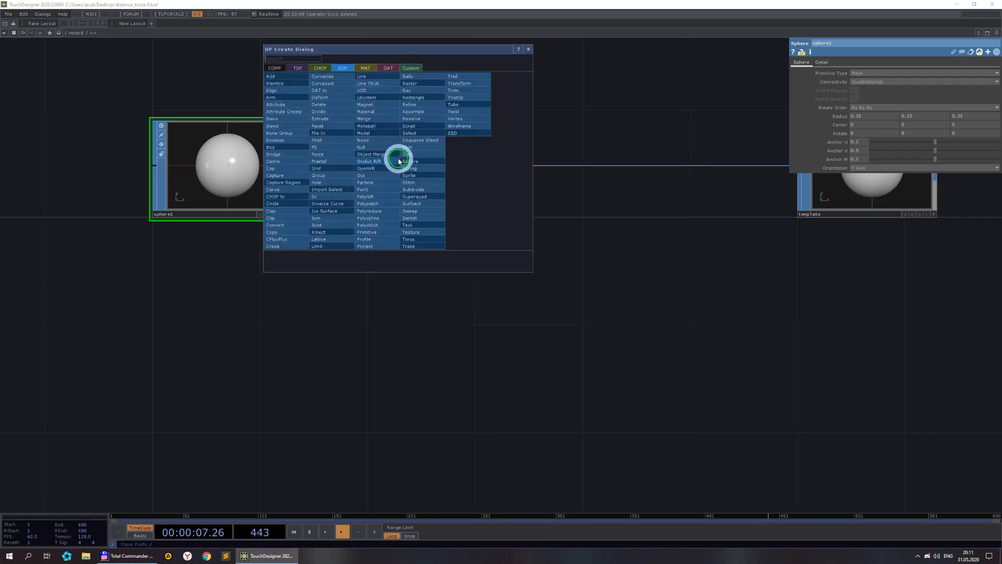
{"action": "left_click", "coordinate": [325, 131]}
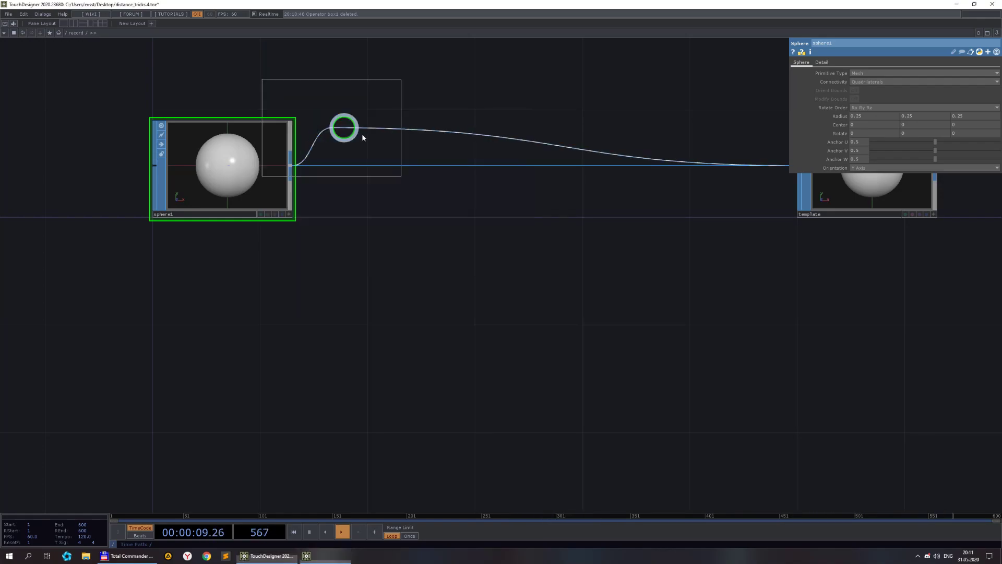
{"action": "left_click", "coordinate": [437, 167]}
{"action": "left_click", "coordinate": [914, 98]}
{"action": "left_click", "coordinate": [915, 176]}
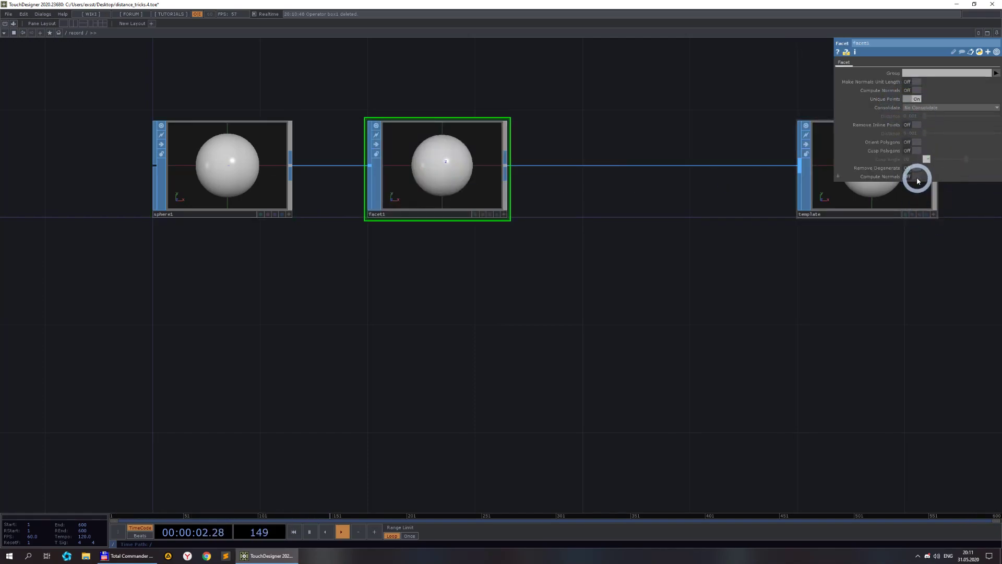
Change sphere1's primitive type to Polygon and set its detail frequency to 3
{"action": "left_click", "coordinate": [248, 166]}
{"action": "left_click", "coordinate": [901, 72]}
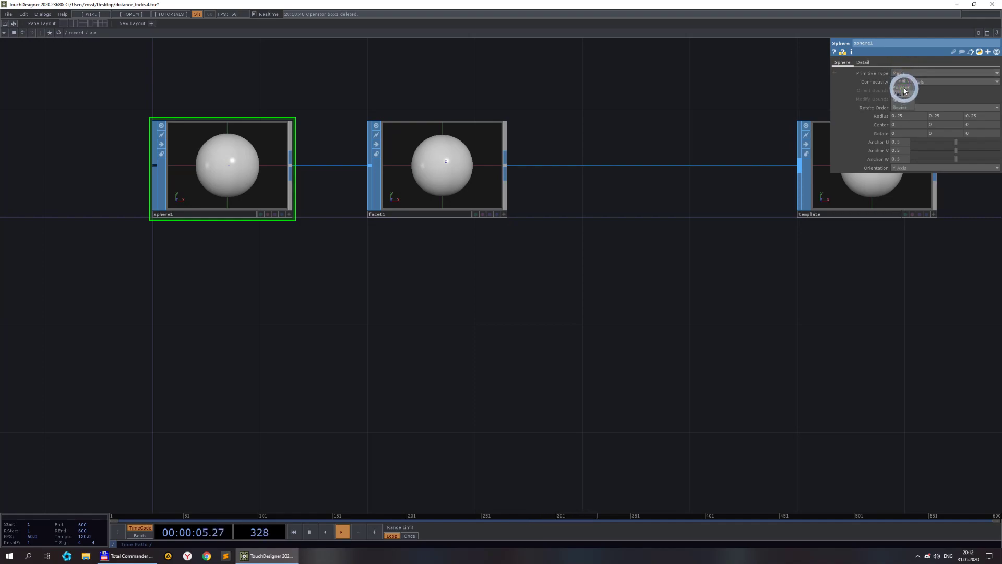
{"action": "left_click", "coordinate": [904, 88]}
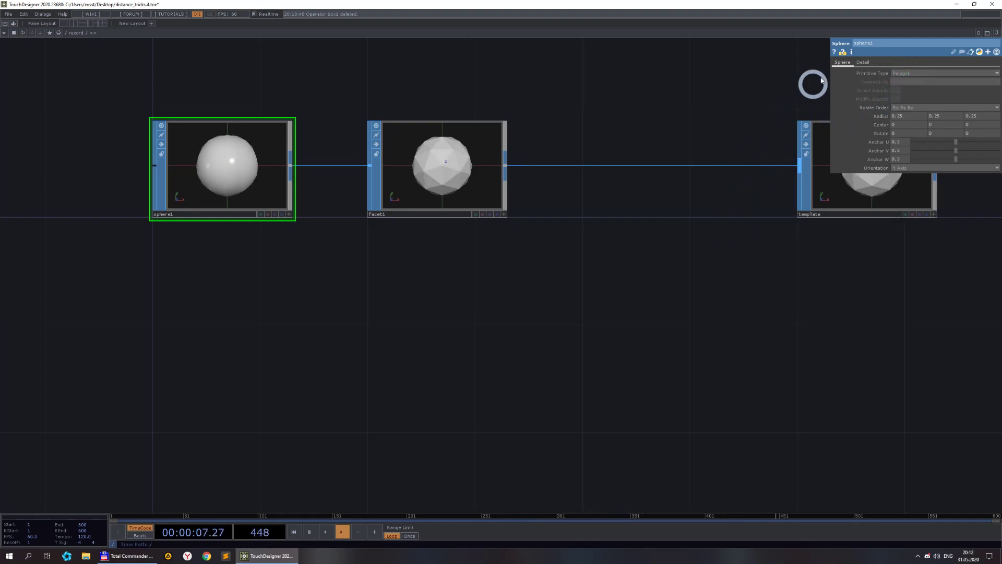
{"action": "left_click", "coordinate": [863, 63]}
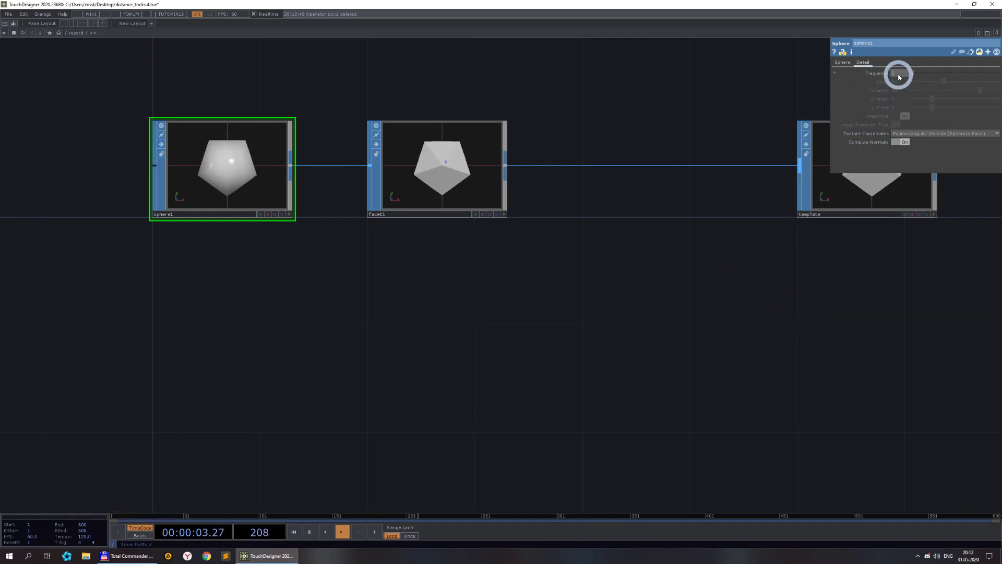
{"action": "type", "text": "3"}
{"action": "key", "text": "Return"}
Turn on Auto Rotate in cam1's arc-ball parameters
{"action": "left_click", "coordinate": [720, 317]}
{"action": "left_click_drag", "start_coordinate": [861, 295], "coordinate": [429, 308]}
{"action": "scroll", "coordinate": [429, 305], "scroll_direction": "down", "scroll_amount": 5}
{"action": "left_click_drag", "start_coordinate": [700, 302], "coordinate": [545, 291]}
{"action": "scroll", "coordinate": [663, 235], "scroll_direction": "up", "scroll_amount": 10}
{"action": "scroll", "coordinate": [631, 283], "scroll_direction": "down", "scroll_amount": 5}
{"action": "left_click_drag", "start_coordinate": [499, 99], "coordinate": [748, 406]}
{"action": "scroll", "coordinate": [453, 186], "scroll_direction": "up", "scroll_amount": 8}
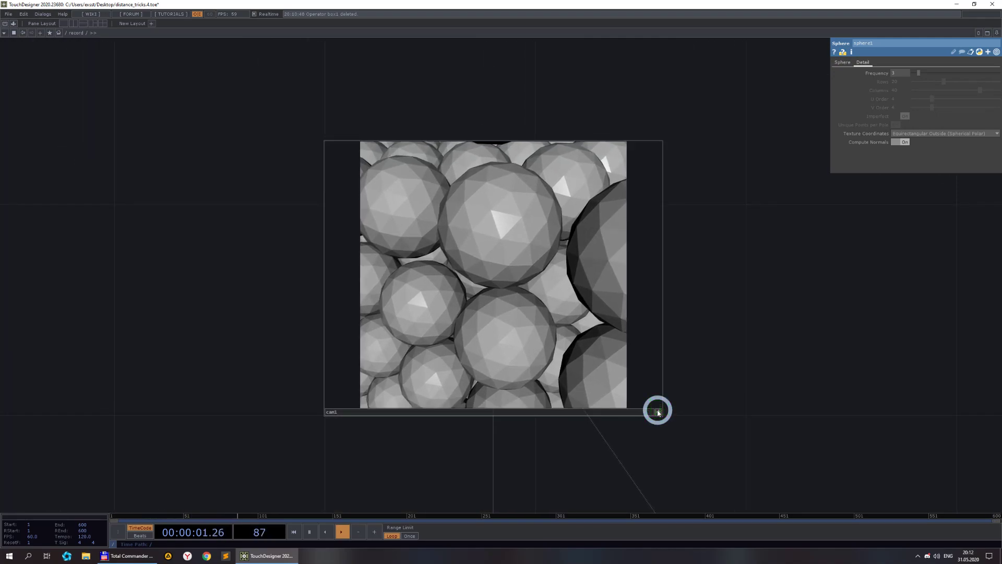
{"action": "left_click", "coordinate": [576, 372]}
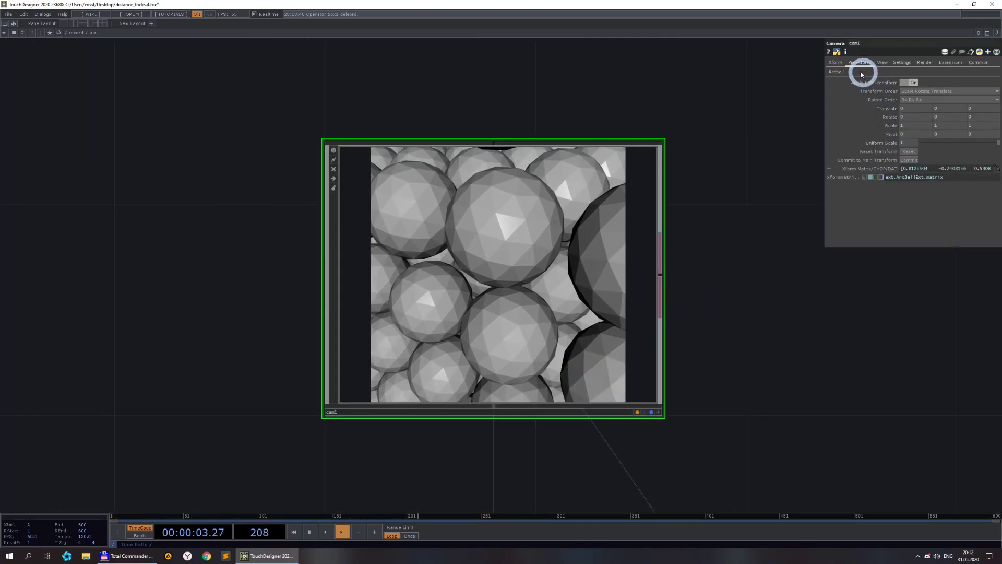
{"action": "left_click", "coordinate": [842, 73]}
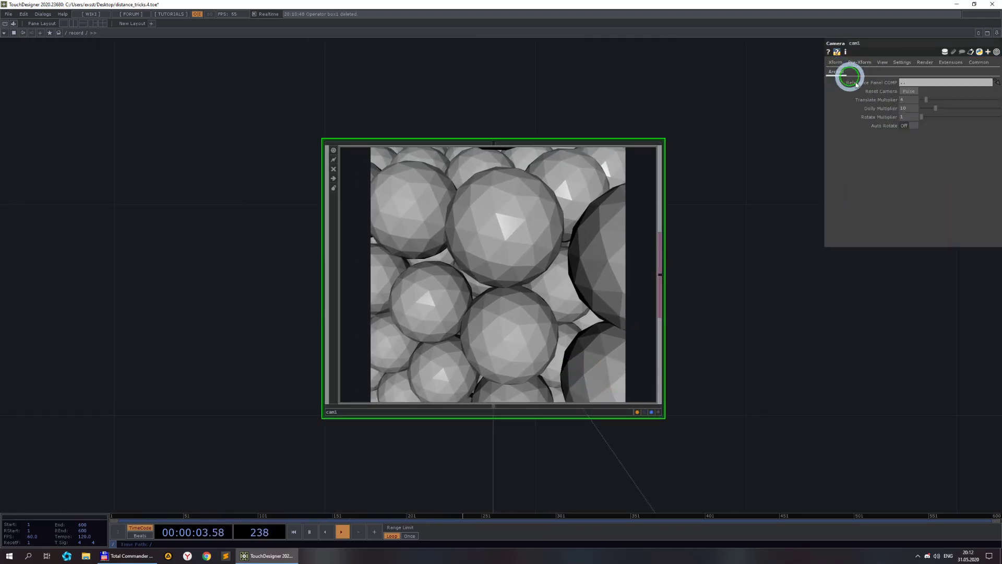
Make cam1's viewer interactive, dolly out and rotate the view to frame the cube of spheres, and deactivate the viewer
{"action": "left_click", "coordinate": [658, 412]}
{"action": "scroll", "coordinate": [533, 284], "scroll_direction": "down", "scroll_amount": 6}
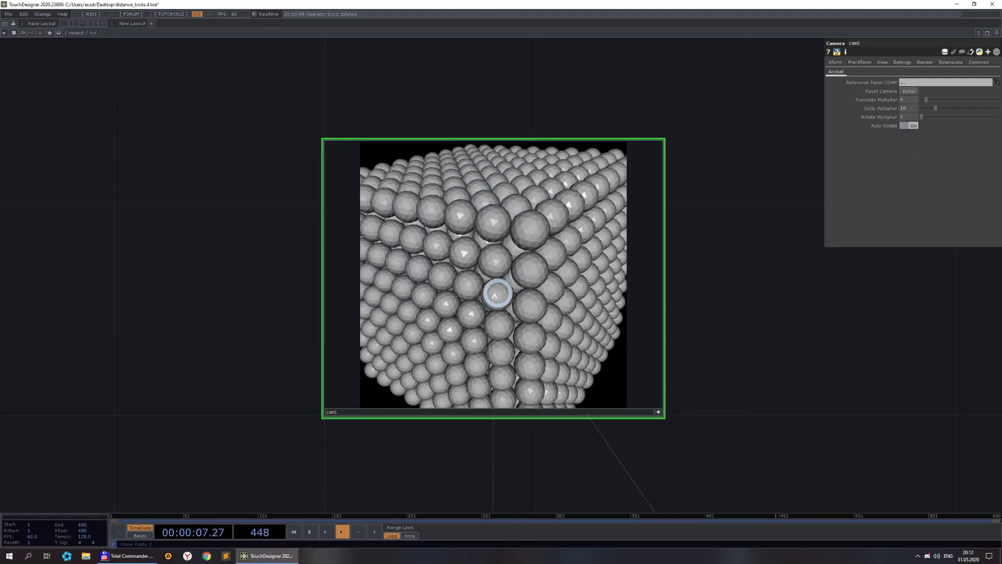
{"action": "left_click_drag", "start_coordinate": [535, 273], "coordinate": [528, 277]}
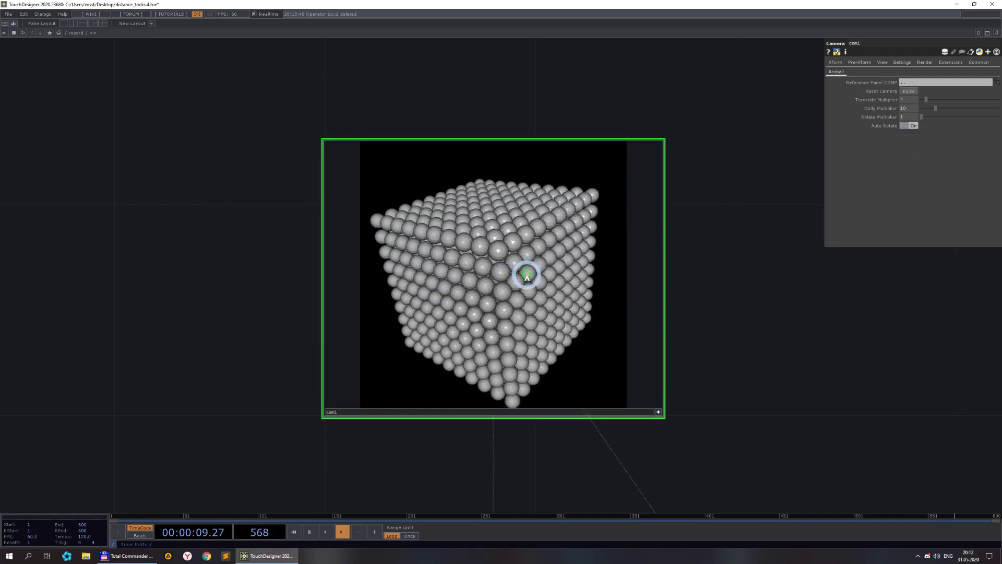
{"action": "left_click_drag", "start_coordinate": [572, 347], "coordinate": [538, 248]}
{"action": "left_click", "coordinate": [658, 412]}
Display the out TOP's render as the network background
{"action": "scroll", "coordinate": [675, 389], "scroll_direction": "down", "scroll_amount": 4}
{"action": "left_click_drag", "start_coordinate": [743, 394], "coordinate": [584, 244]}
{"action": "scroll", "coordinate": [576, 230], "scroll_direction": "down", "scroll_amount": 3}
{"action": "scroll", "coordinate": [619, 320], "scroll_direction": "up", "scroll_amount": 3}
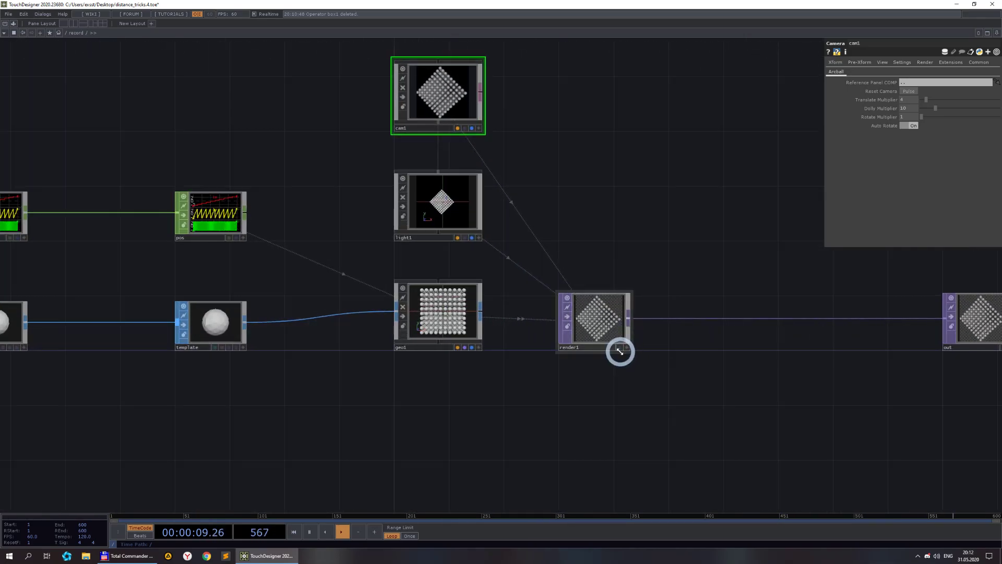
{"action": "left_click_drag", "start_coordinate": [830, 391], "coordinate": [688, 386]}
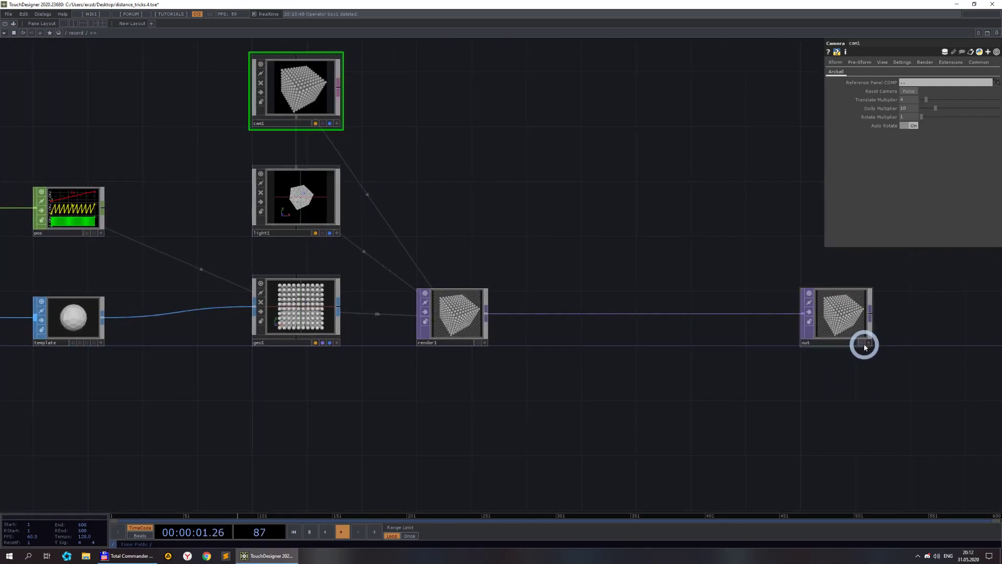
{"action": "left_click", "coordinate": [862, 343]}
{"action": "scroll", "coordinate": [720, 402], "scroll_direction": "down", "scroll_amount": 2}
{"action": "scroll", "coordinate": [666, 340], "scroll_direction": "up", "scroll_amount": 1}
{"action": "scroll", "coordinate": [303, 135], "scroll_direction": "up", "scroll_amount": 1}
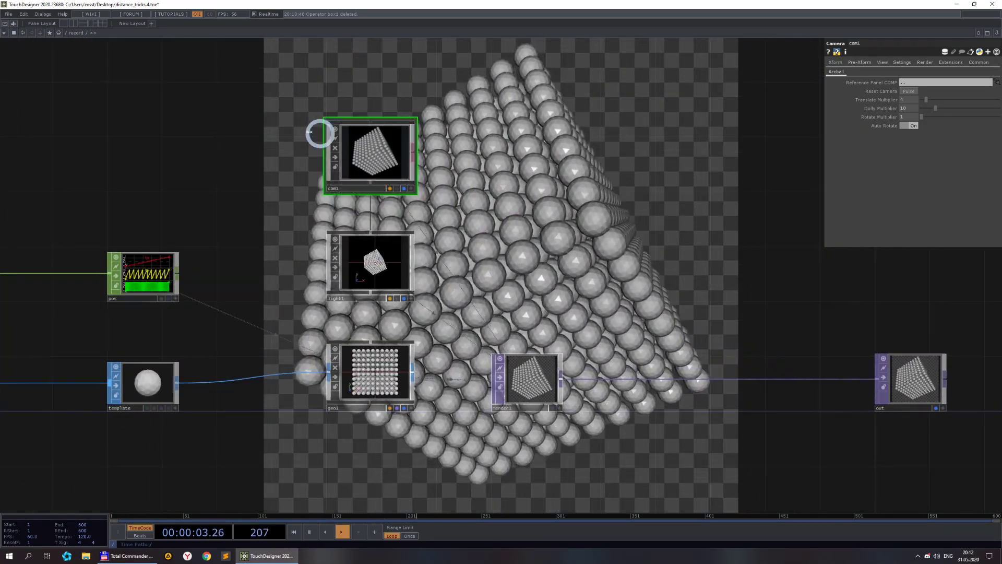
Reactivate cam1's viewer to adjust the framing of the rotating sphere cube, and deactivate it again
{"action": "scroll", "coordinate": [253, 103], "scroll_direction": "up", "scroll_amount": 2}
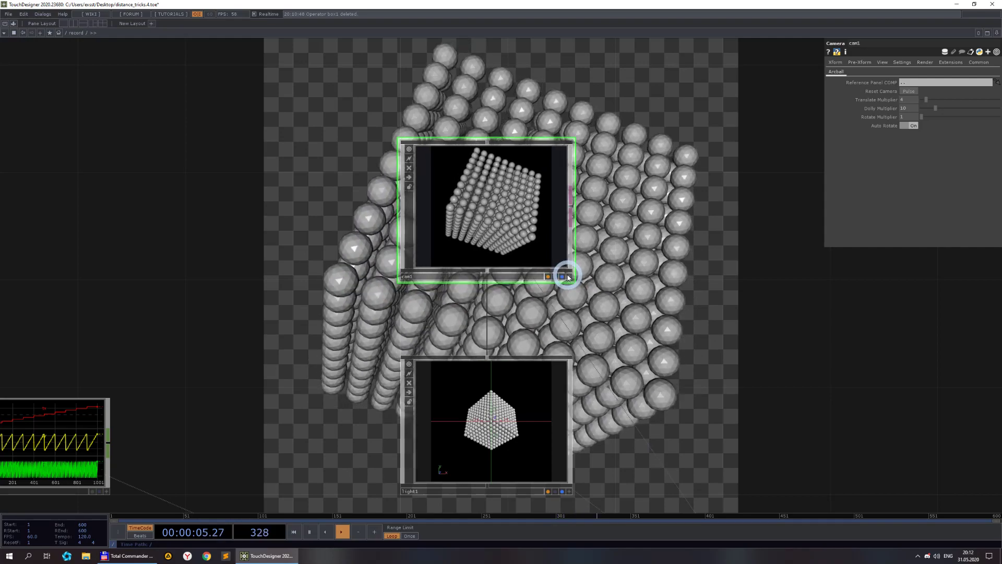
{"action": "left_click", "coordinate": [569, 276]}
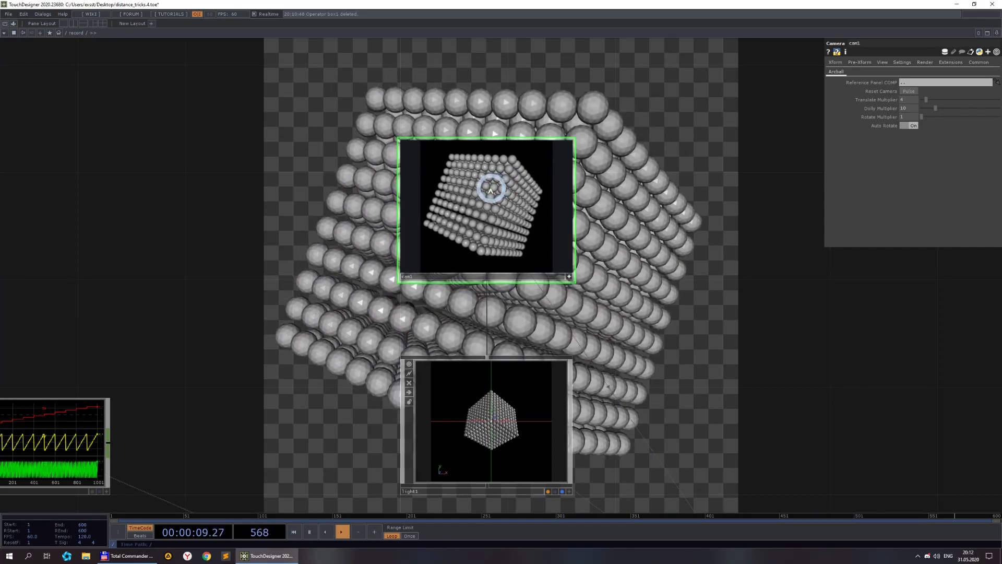
{"action": "scroll", "coordinate": [626, 186], "scroll_direction": "down", "scroll_amount": 3}
{"action": "scroll", "coordinate": [546, 453], "scroll_direction": "up", "scroll_amount": 3}
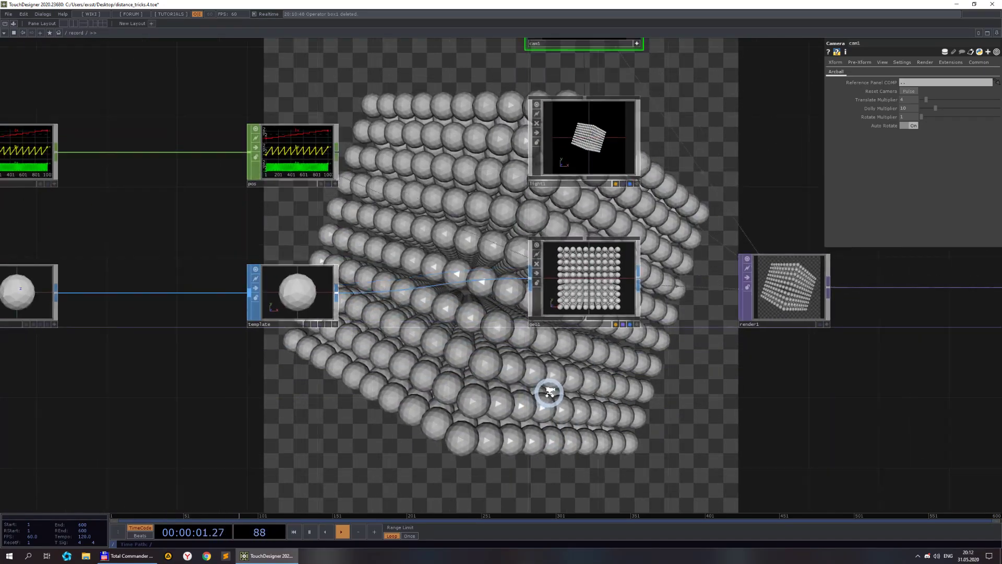
{"action": "left_click_drag", "start_coordinate": [536, 380], "coordinate": [569, 373]}
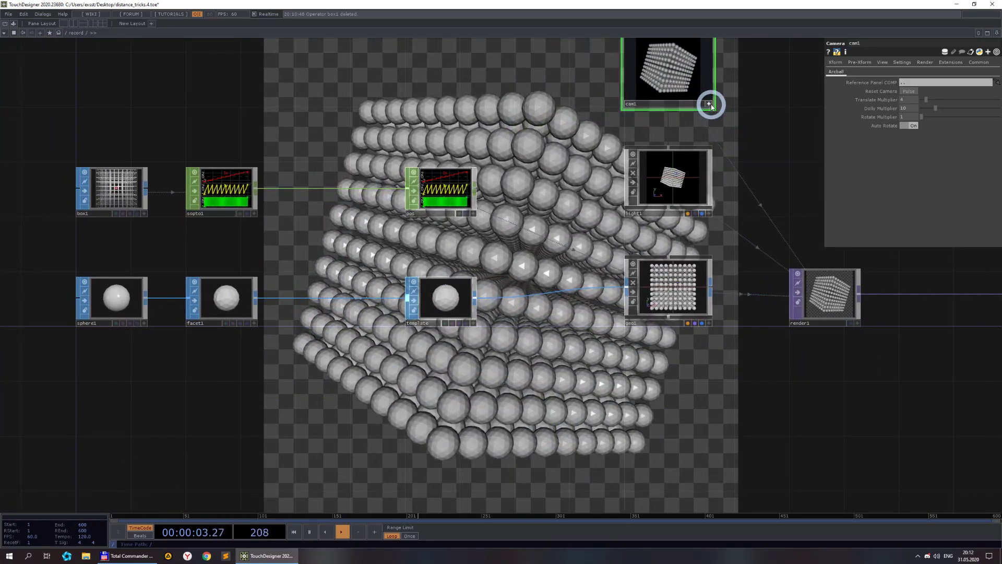
{"action": "left_click", "coordinate": [709, 103]}
{"action": "scroll", "coordinate": [517, 337], "scroll_direction": "down", "scroll_amount": 3}
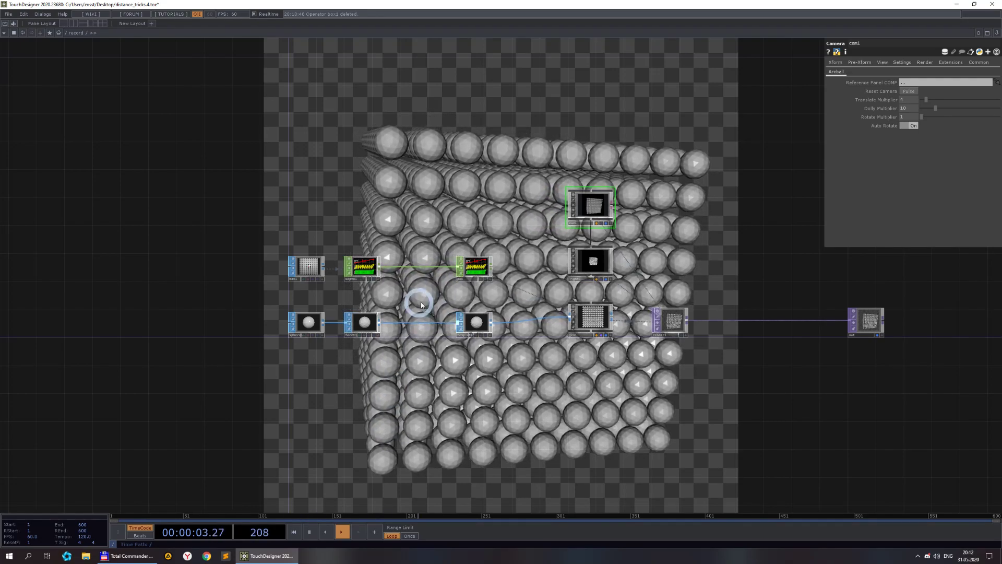
{"action": "right_click", "coordinate": [512, 398]}
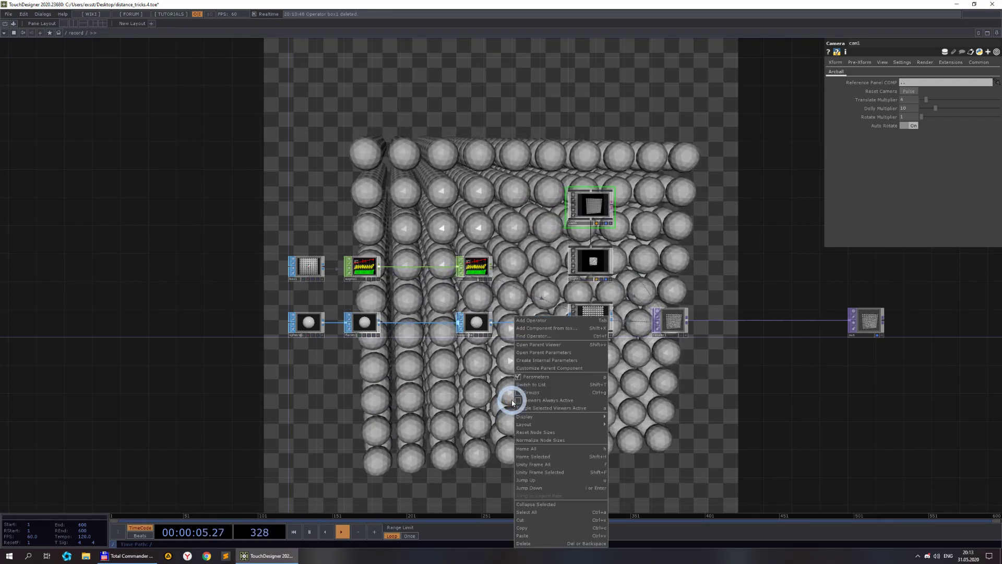
{"action": "left_click", "coordinate": [497, 392]}
{"action": "scroll", "coordinate": [459, 384], "scroll_direction": "up", "scroll_amount": 5}
{"action": "scroll", "coordinate": [438, 384], "scroll_direction": "down", "scroll_amount": 4}
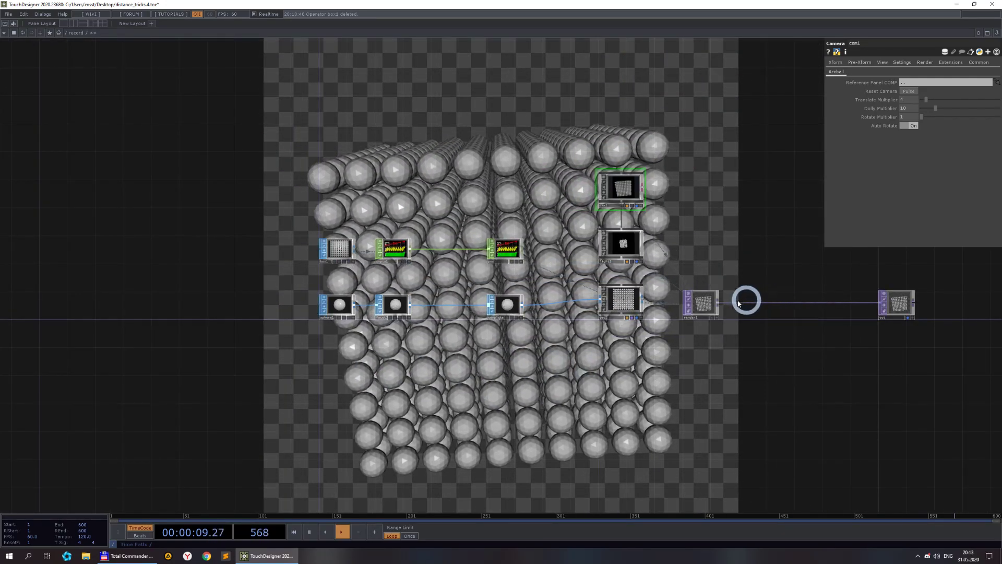
Set render1's pixel format to 16-bit float (RGB) so the render has no alpha channel
{"action": "left_click", "coordinate": [708, 304]}
{"action": "left_click", "coordinate": [928, 124]}
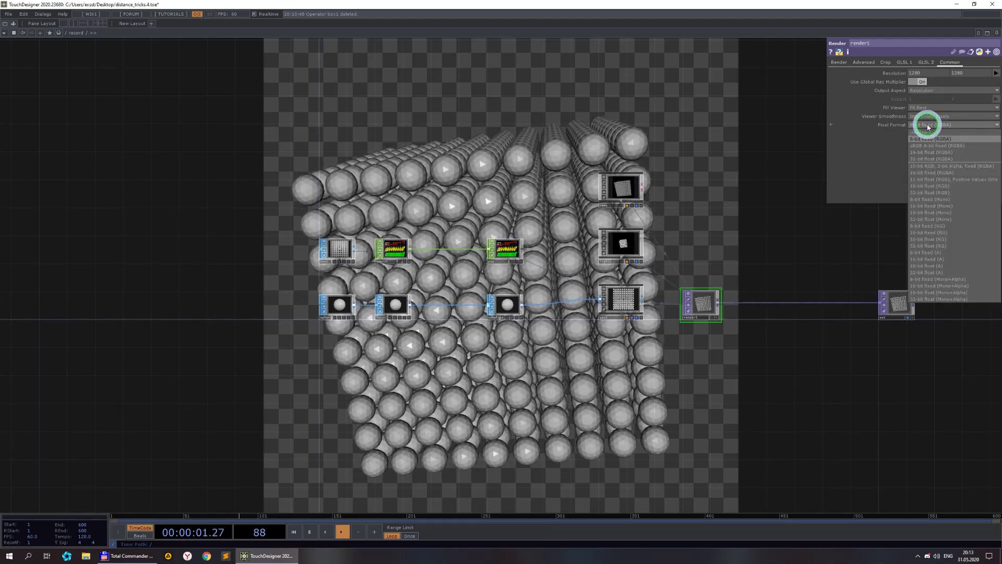
{"action": "left_click", "coordinate": [940, 186]}
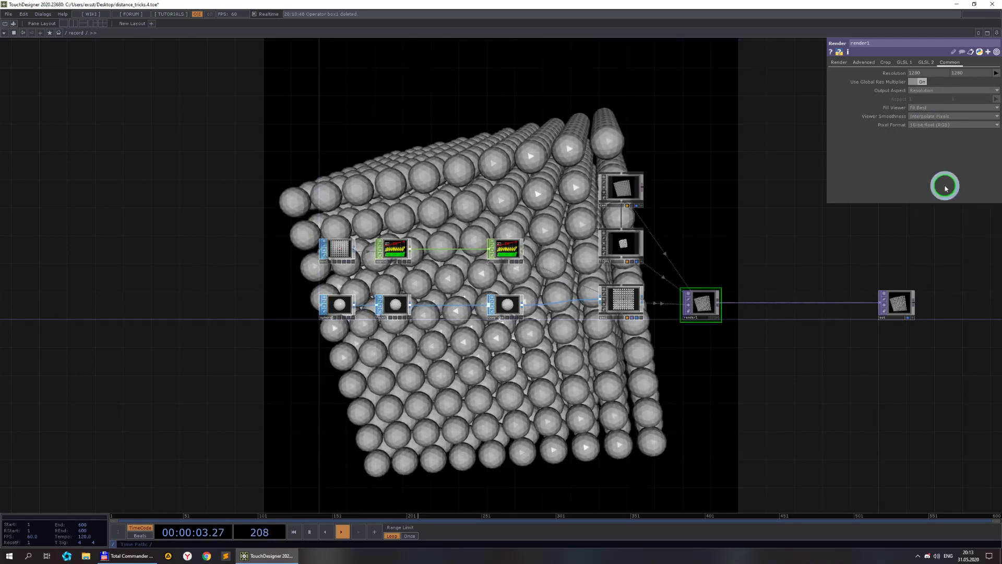
{"action": "scroll", "coordinate": [559, 391], "scroll_direction": "up", "scroll_amount": 4}
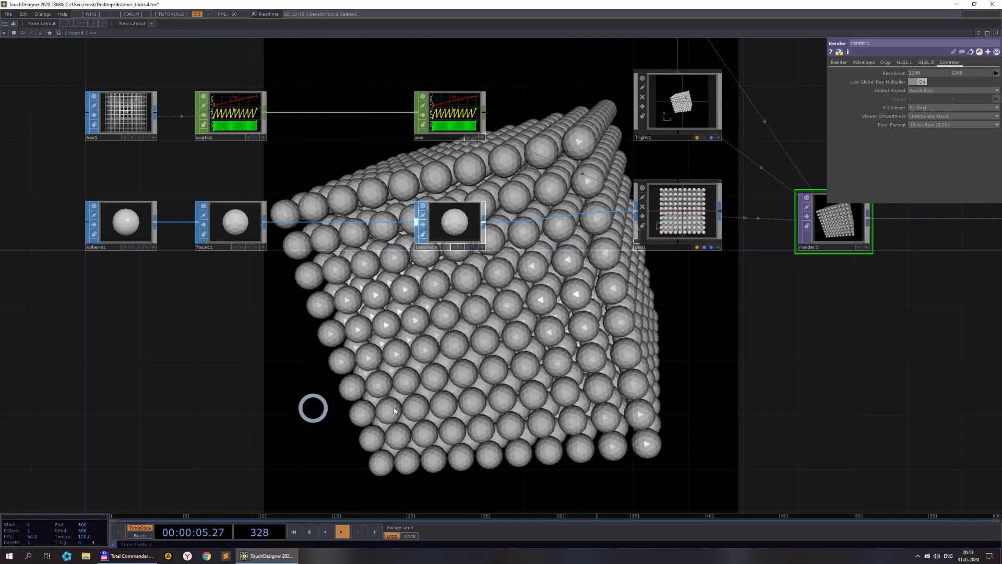
{"action": "left_click_drag", "start_coordinate": [401, 331], "coordinate": [518, 361]}
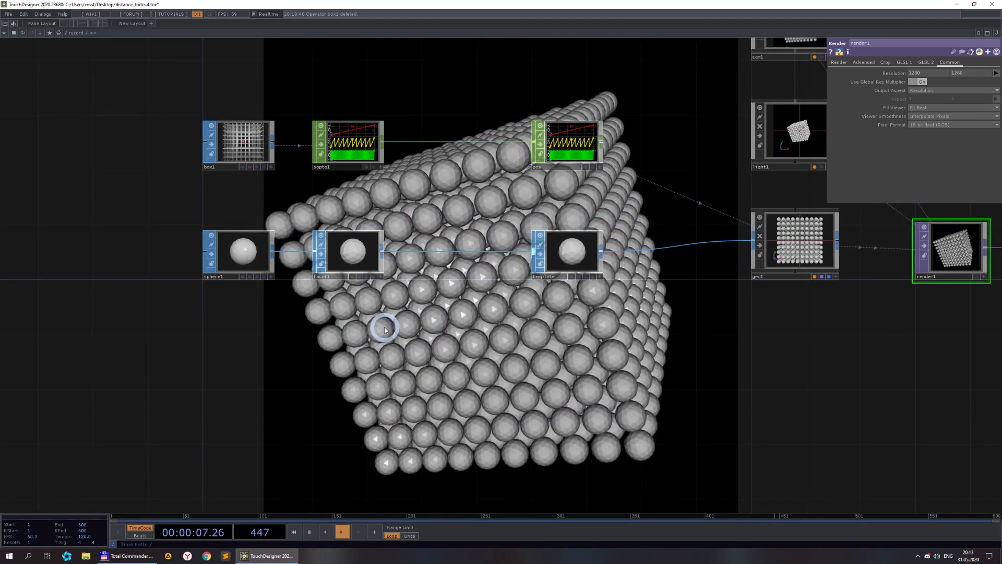
Create an Object CHOP and place it above the box1 operator
{"action": "left_click_drag", "start_coordinate": [305, 335], "coordinate": [275, 344]}
{"action": "double_click", "coordinate": [220, 345]}
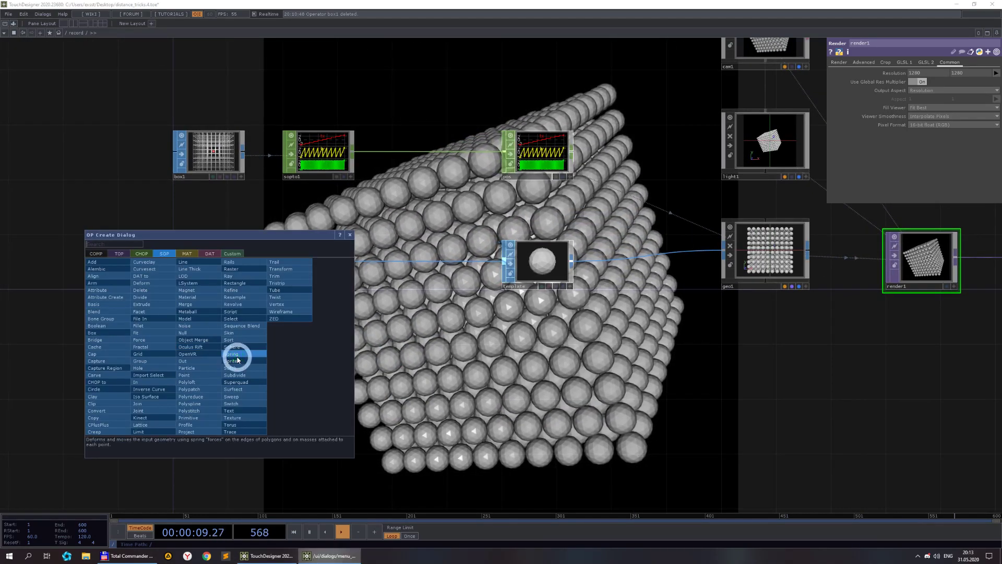
{"action": "left_click", "coordinate": [142, 253]}
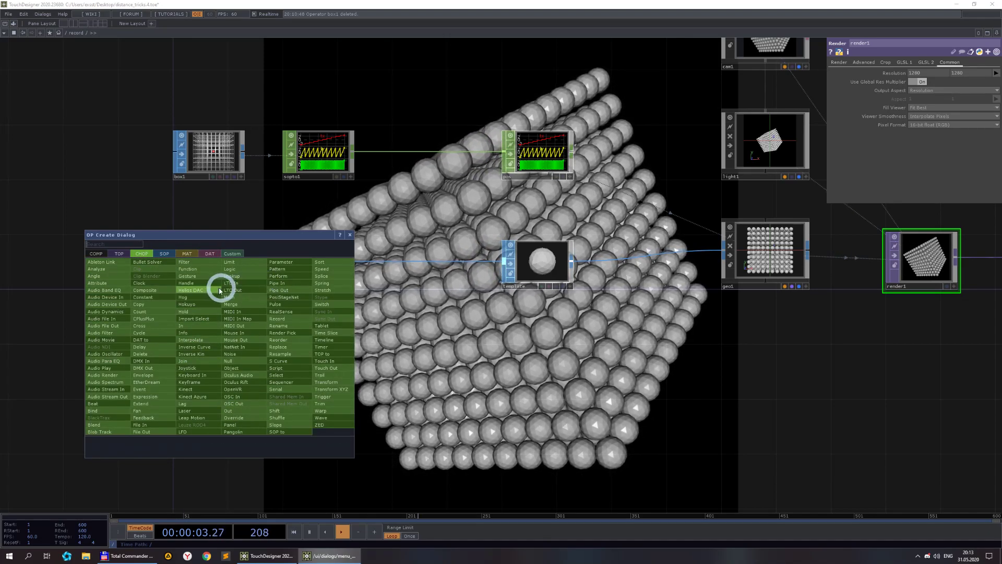
{"action": "type", "text": "obj"}
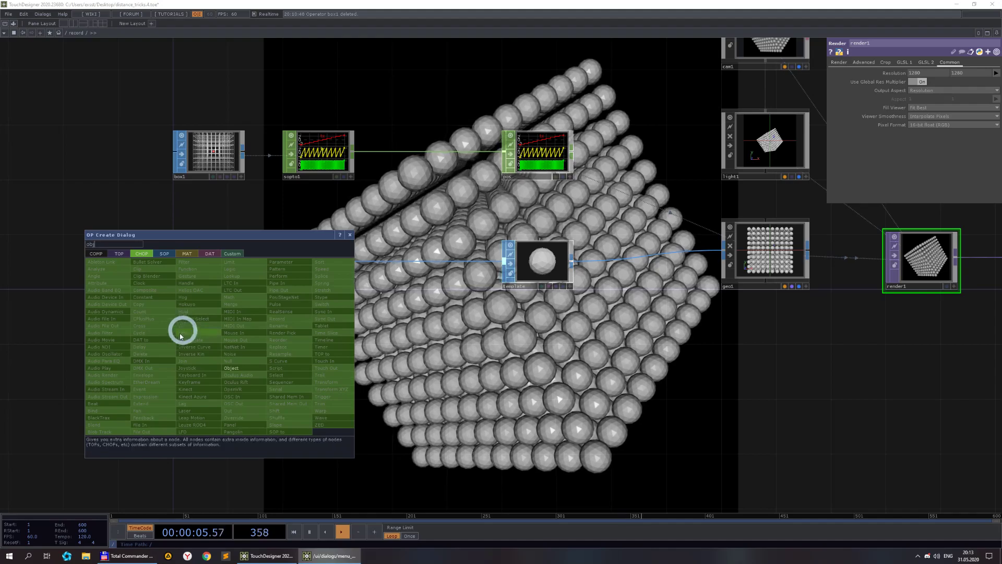
{"action": "left_click", "coordinate": [230, 369]}
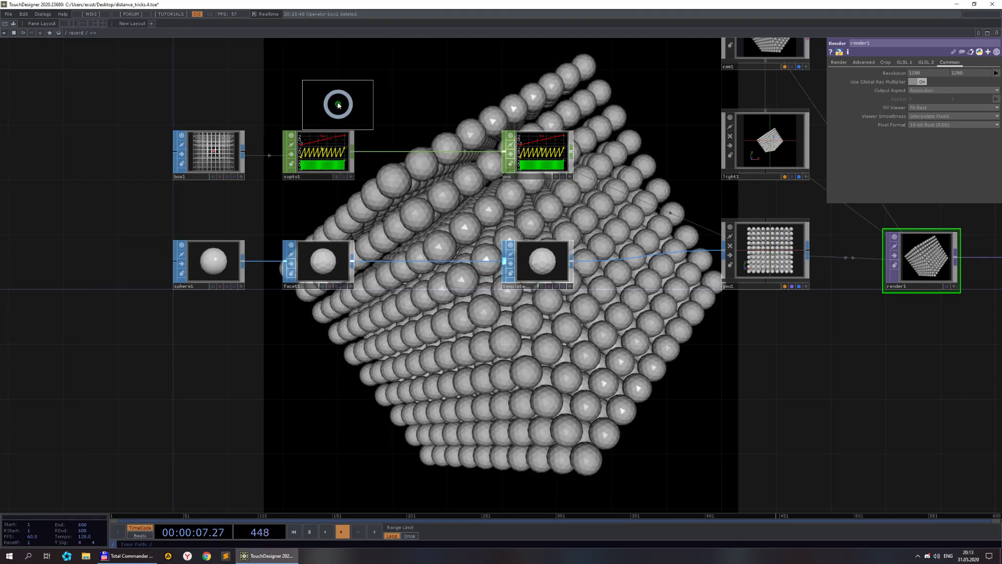
{"action": "left_click", "coordinate": [336, 98]}
{"action": "left_click_drag", "start_coordinate": [443, 209], "coordinate": [478, 398]}
{"action": "left_click_drag", "start_coordinate": [358, 283], "coordinate": [247, 236]}
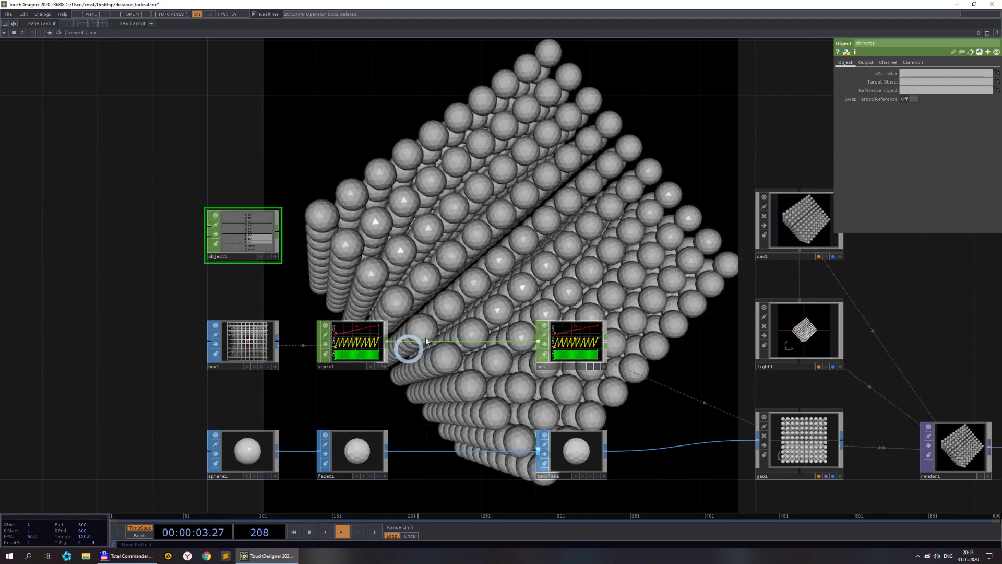
Set object1's target object to cam1 and make it compute measurements with only position output
{"action": "left_click_drag", "start_coordinate": [422, 271], "coordinate": [351, 263]}
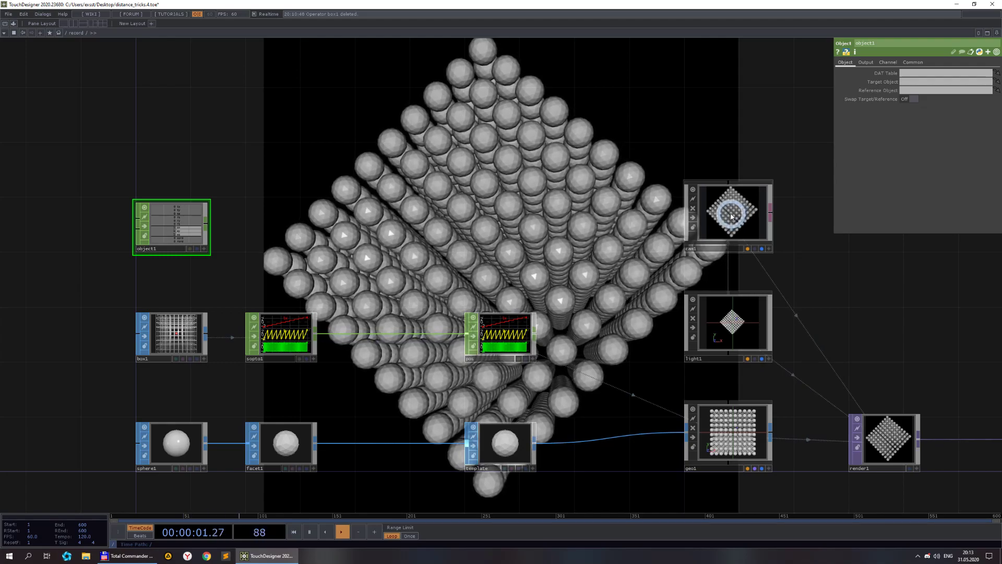
{"action": "left_click_drag", "start_coordinate": [730, 214], "coordinate": [898, 90]}
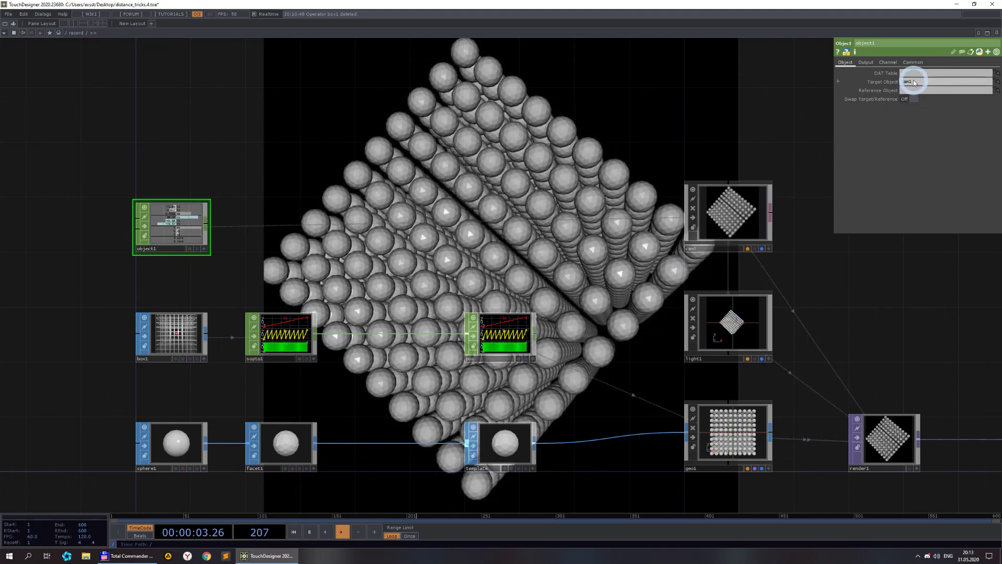
{"action": "scroll", "coordinate": [251, 253], "scroll_direction": "up", "scroll_amount": 5}
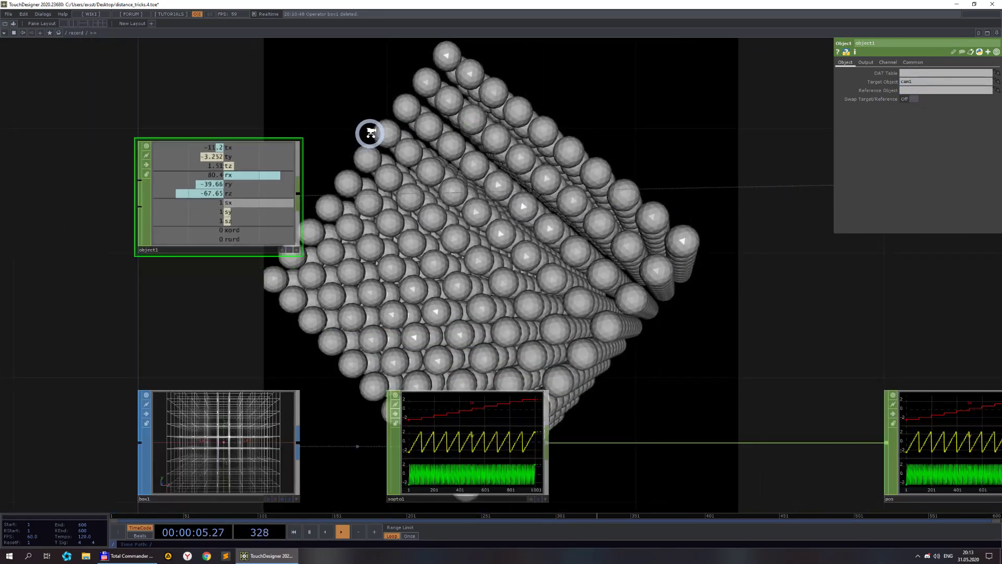
{"action": "scroll", "coordinate": [374, 132], "scroll_direction": "down", "scroll_amount": 3}
{"action": "left_click", "coordinate": [865, 63]}
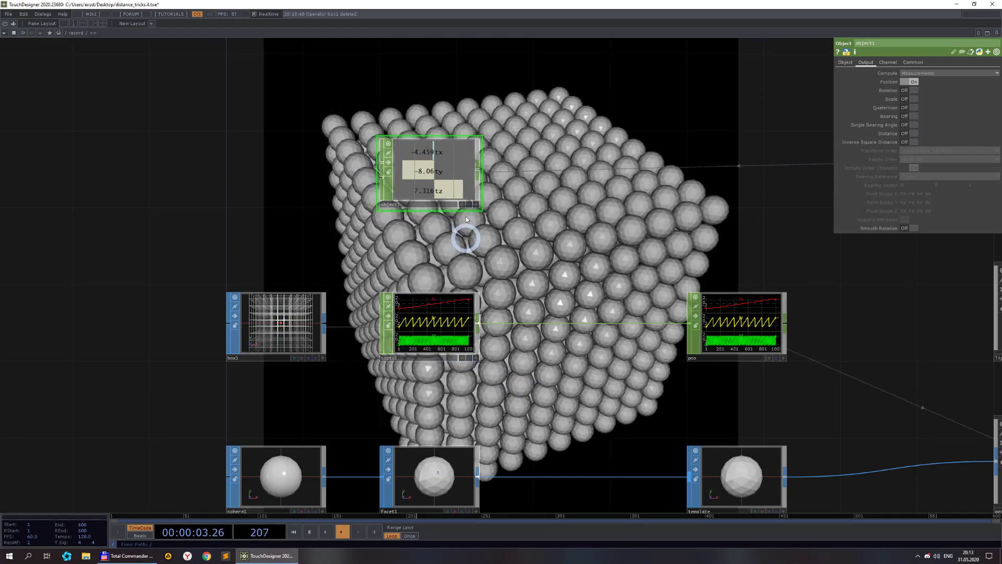
Add a second Object CHOP beside object1, taking object1 as its first input and sopto1 as its second
{"action": "left_click_drag", "start_coordinate": [484, 206], "coordinate": [398, 256]}
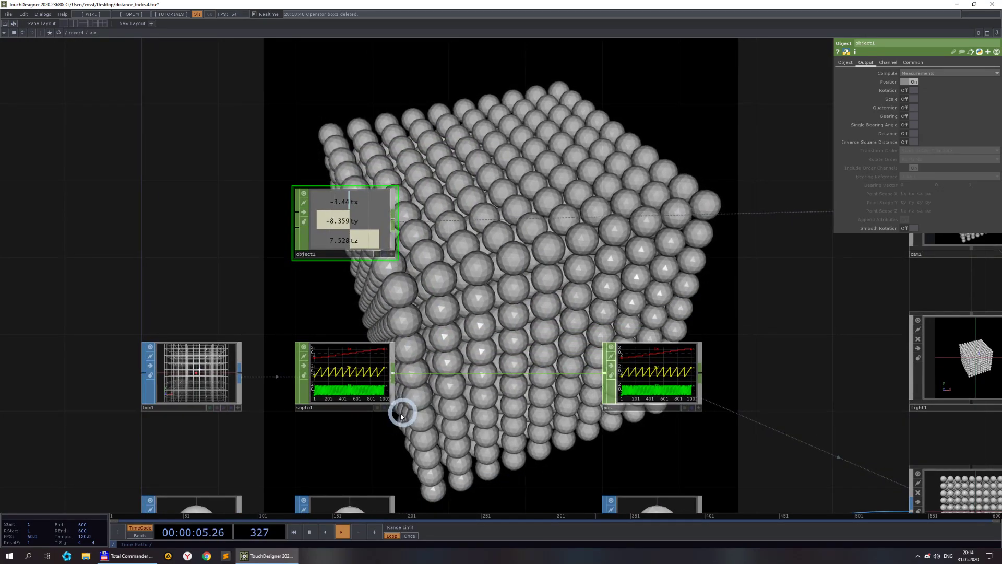
{"action": "right_click", "coordinate": [395, 377]}
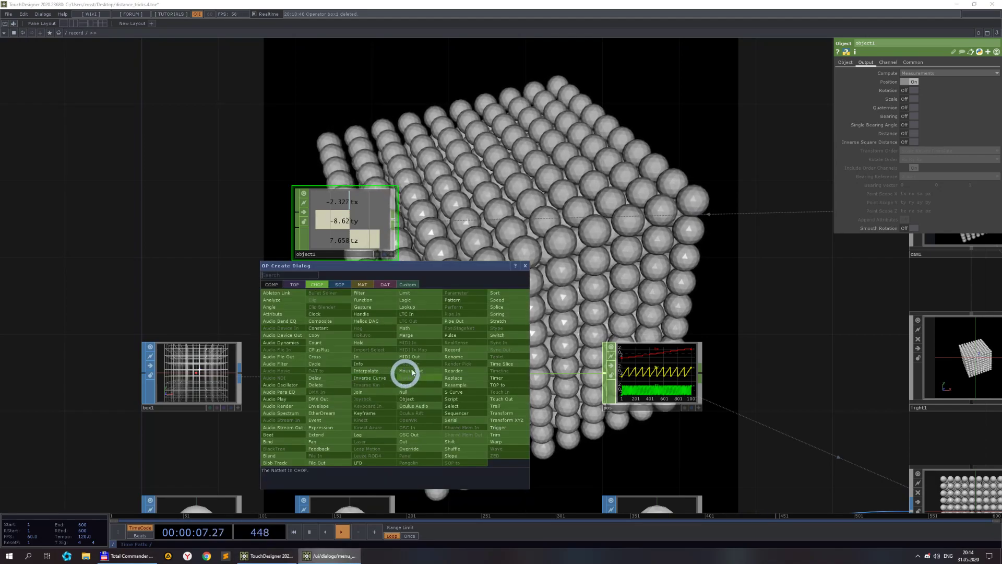
{"action": "left_click", "coordinate": [440, 330]}
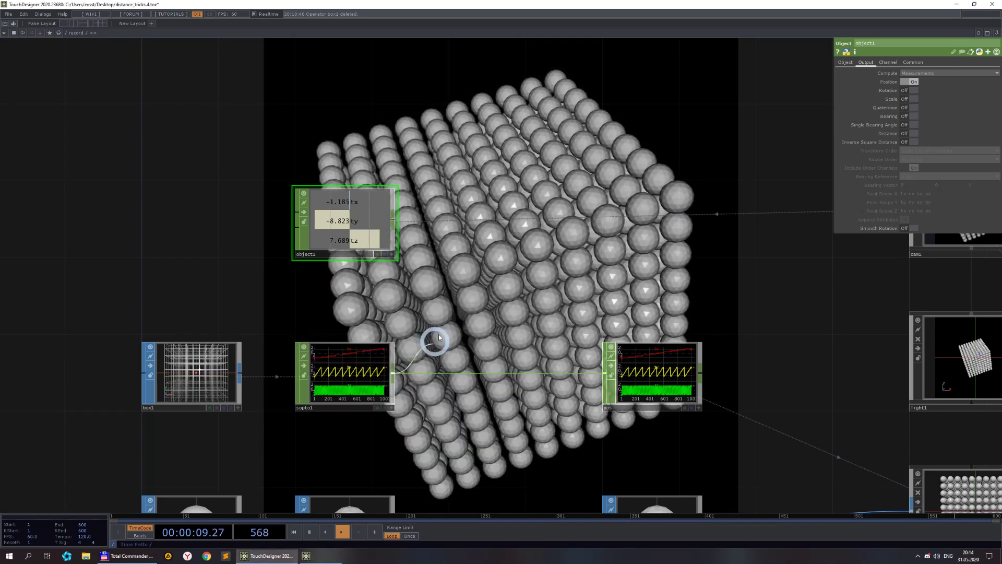
{"action": "right_click", "coordinate": [394, 225]}
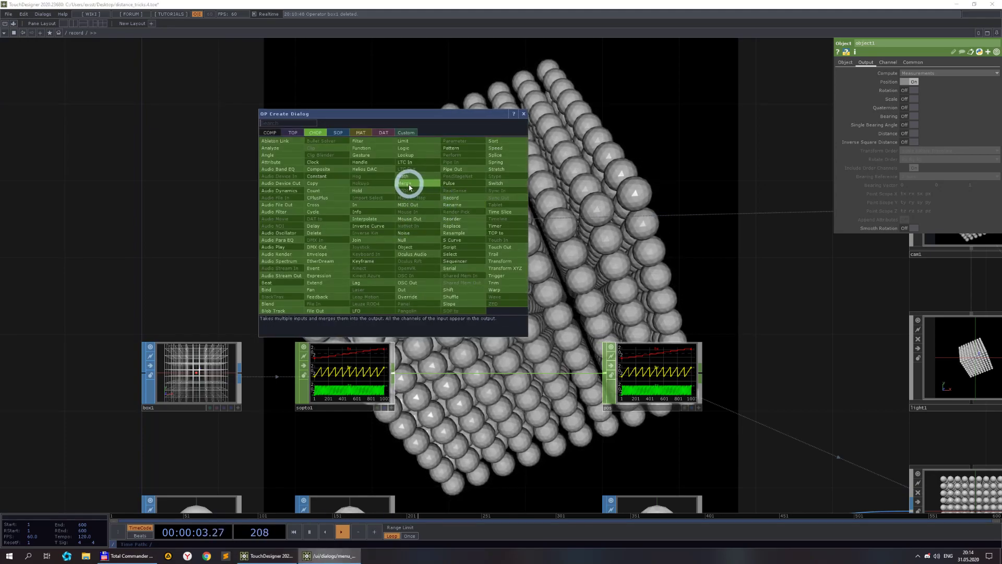
{"action": "left_click", "coordinate": [406, 248]}
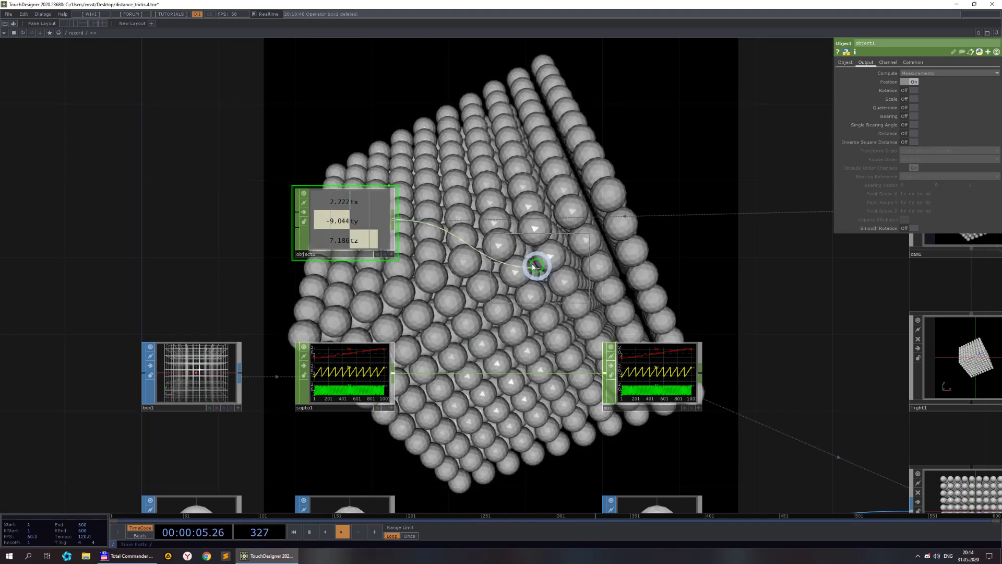
{"action": "left_click", "coordinate": [498, 255]}
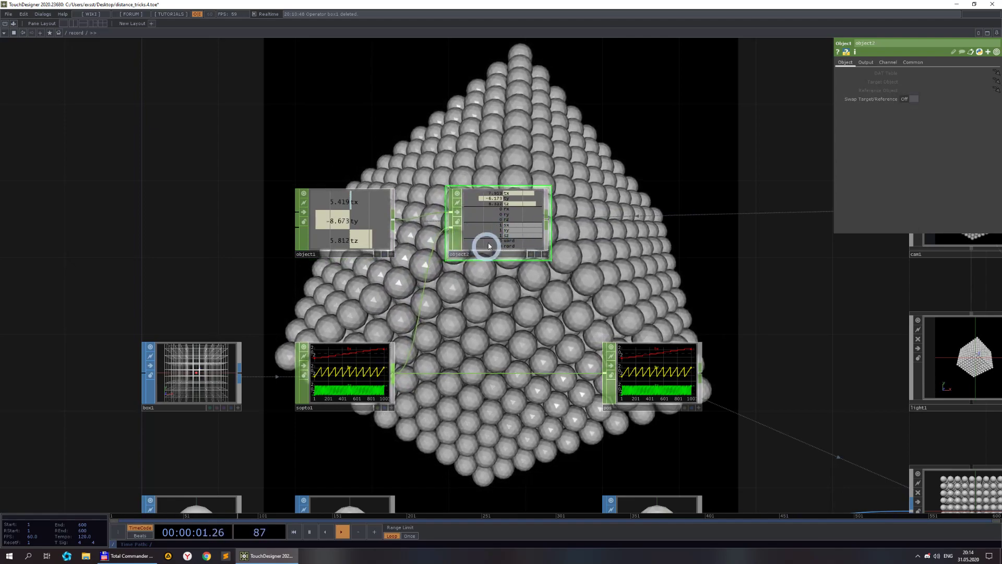
{"action": "scroll", "coordinate": [490, 241], "scroll_direction": "up", "scroll_amount": 3}
{"action": "scroll", "coordinate": [485, 237], "scroll_direction": "down", "scroll_amount": 5}
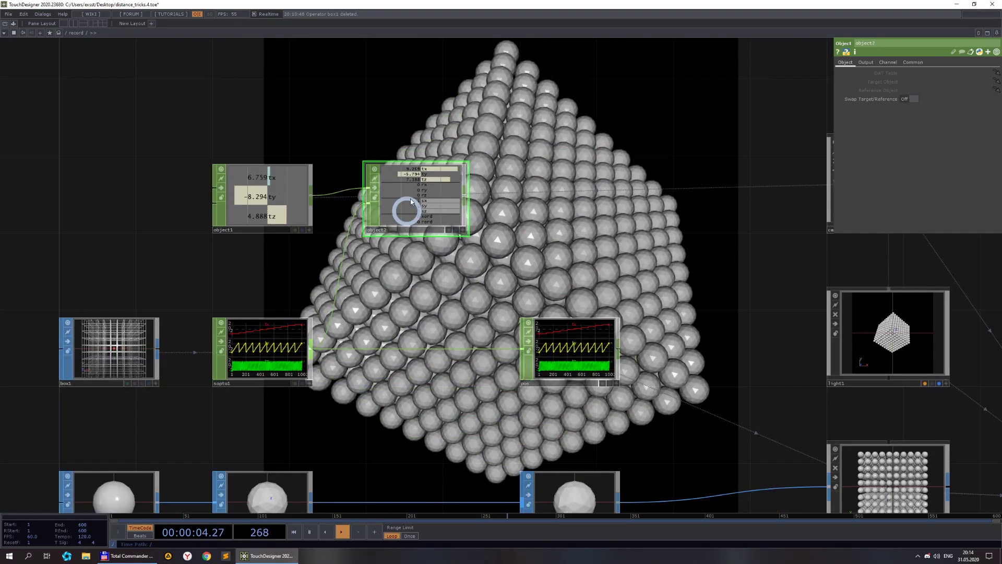
{"action": "middle_click_drag", "start_coordinate": [412, 202], "coordinate": [268, 173]}
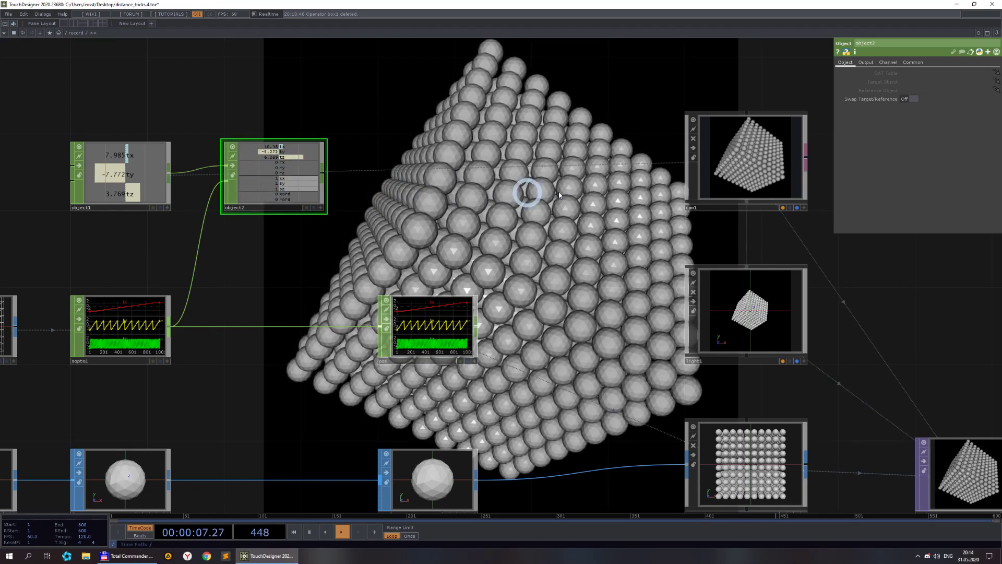
Make object2 compute measurements with position turned off and distance turned on
{"action": "left_click", "coordinate": [865, 62]}
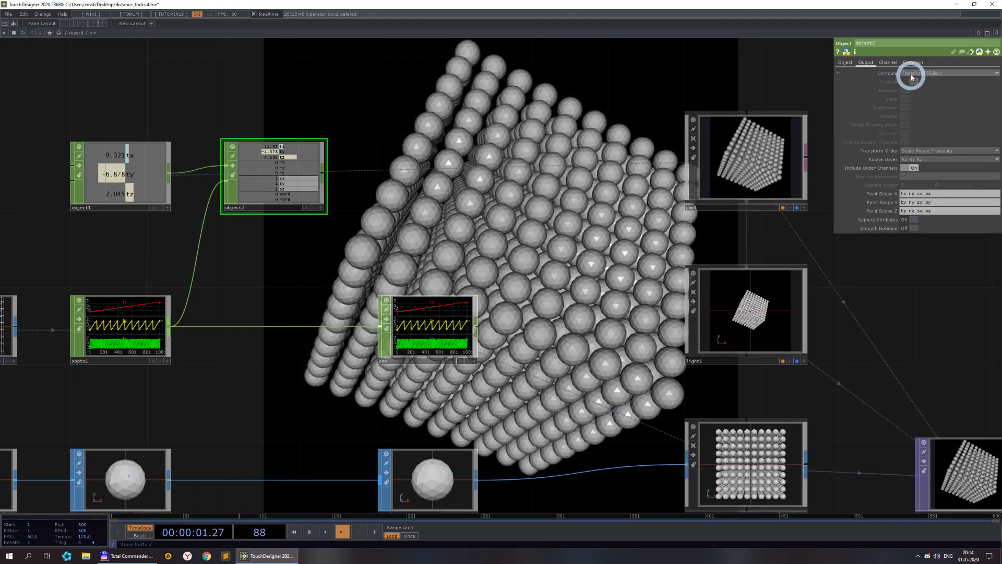
{"action": "left_click", "coordinate": [911, 73]}
{"action": "left_click", "coordinate": [917, 107]}
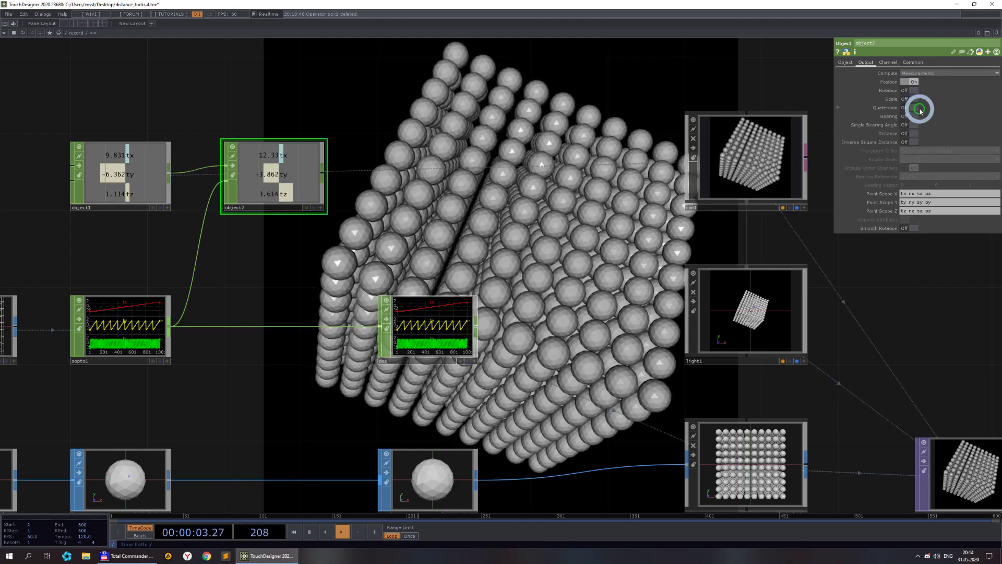
{"action": "left_click", "coordinate": [910, 133]}
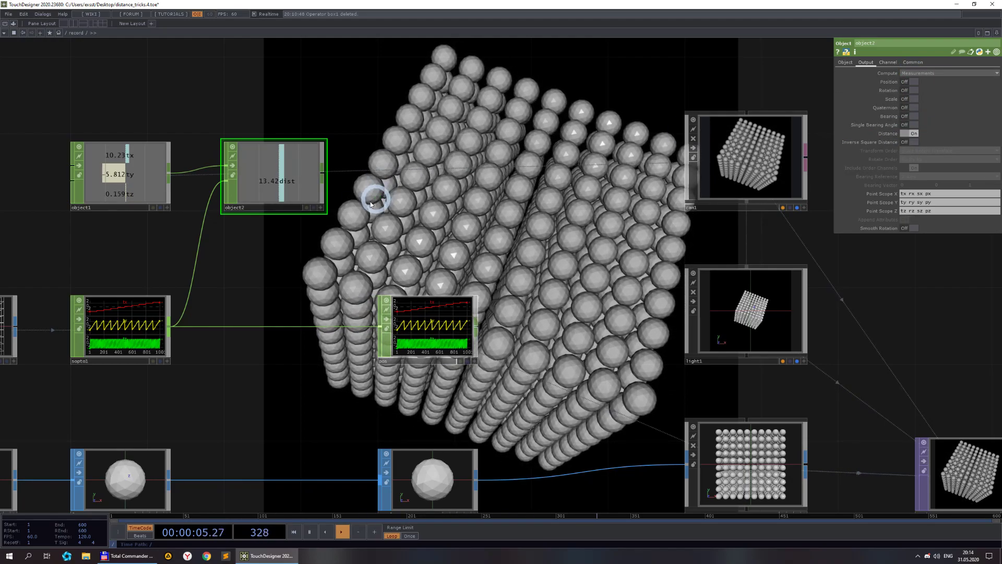
{"action": "left_click_drag", "start_coordinate": [381, 256], "coordinate": [352, 246]}
{"action": "scroll", "coordinate": [335, 246], "scroll_direction": "up", "scroll_amount": 3}
{"action": "scroll", "coordinate": [335, 191], "scroll_direction": "down", "scroll_amount": 4}
{"action": "scroll", "coordinate": [442, 227], "scroll_direction": "up", "scroll_amount": 2}
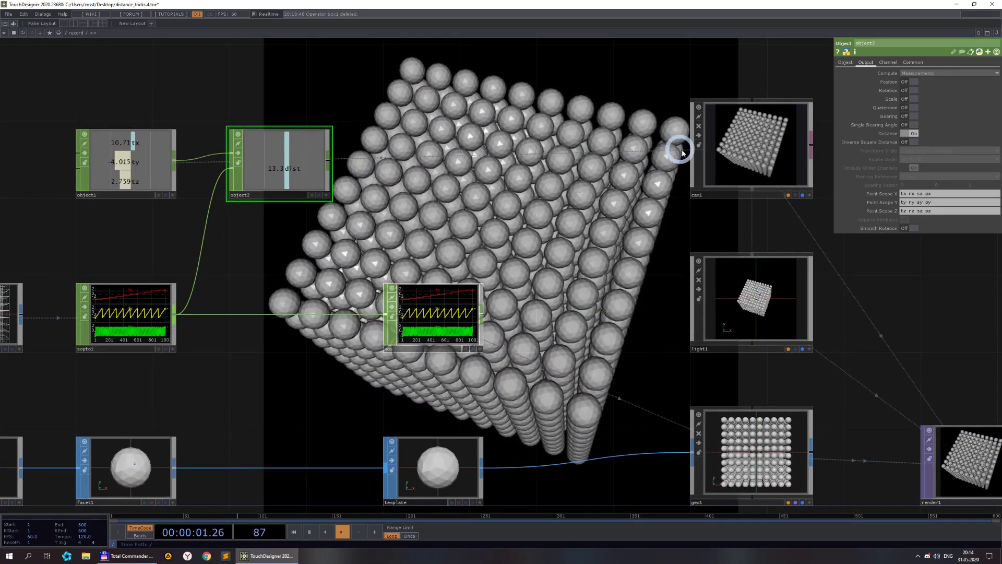
Inspect sopto1's sample information and set object2's output range to Start/End, with both limits in sample-index units
{"action": "middle_click", "coordinate": [172, 311]}
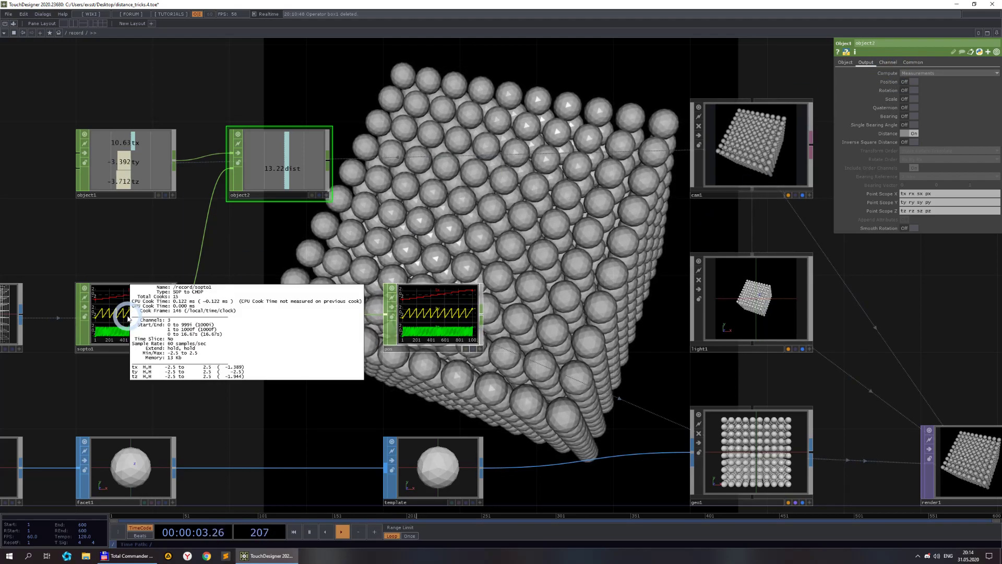
{"action": "left_click", "coordinate": [888, 62]}
{"action": "left_click", "coordinate": [917, 82]}
{"action": "left_click", "coordinate": [918, 90]}
{"action": "left_click", "coordinate": [991, 99]}
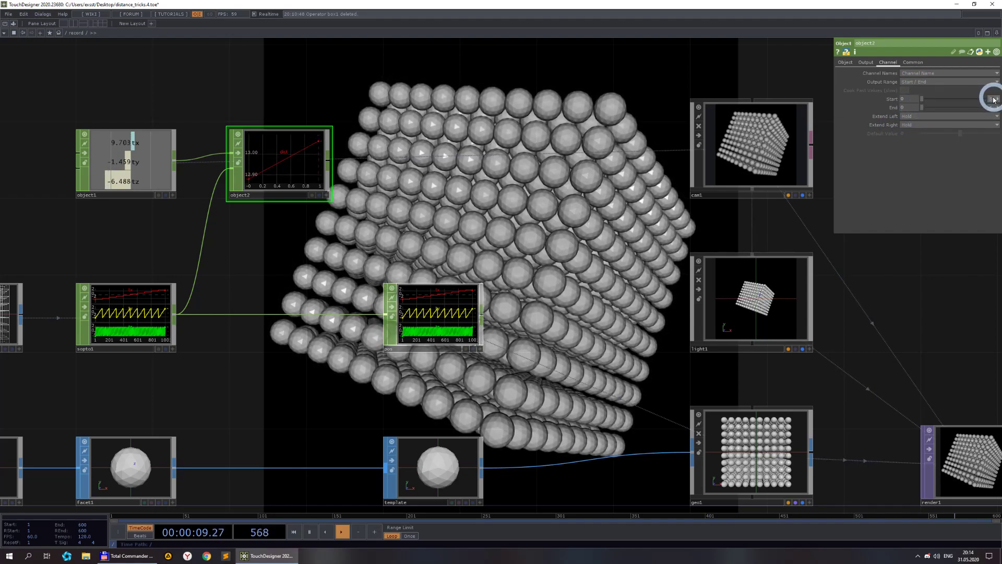
{"action": "left_click", "coordinate": [990, 106]}
{"action": "left_click", "coordinate": [990, 108]}
{"action": "left_click", "coordinate": [990, 115]}
Set object2's range end to the expression op('box1').numPoints-1 and compare its output with pos
{"action": "left_click", "coordinate": [895, 108]}
{"action": "left_click", "coordinate": [918, 142]}
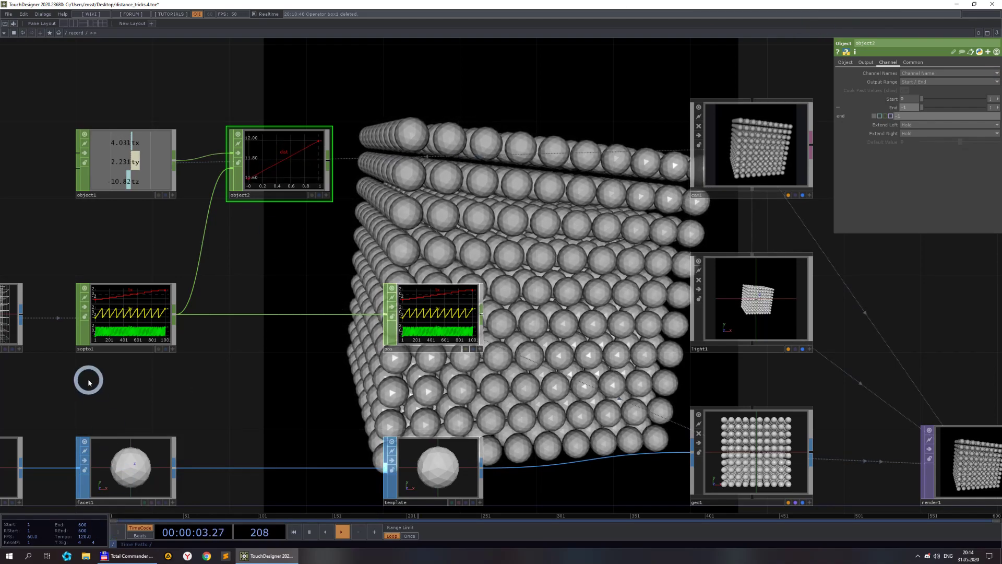
{"action": "left_click_drag", "start_coordinate": [89, 383], "coordinate": [289, 357]}
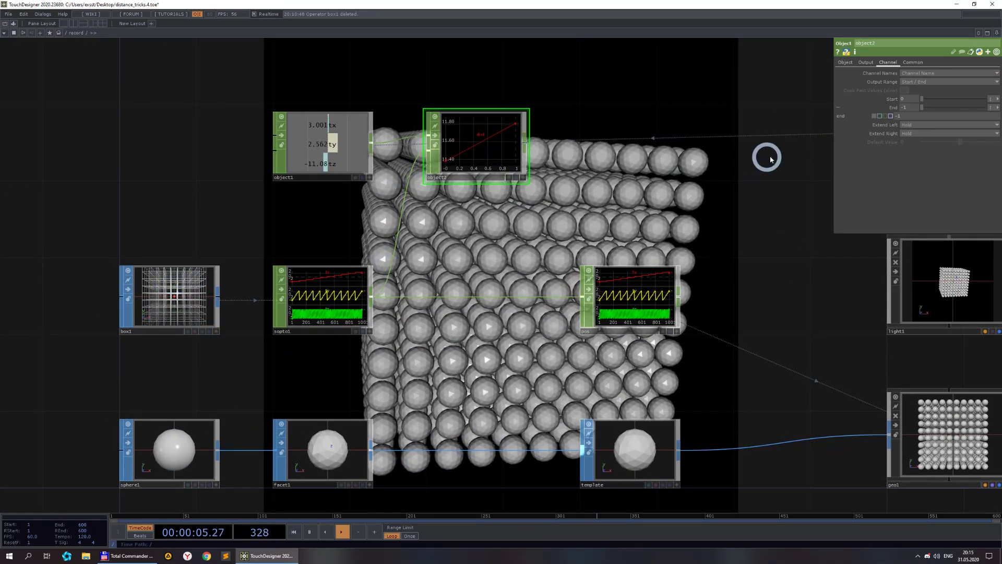
{"action": "left_click_drag", "start_coordinate": [832, 171], "coordinate": [595, 180]}
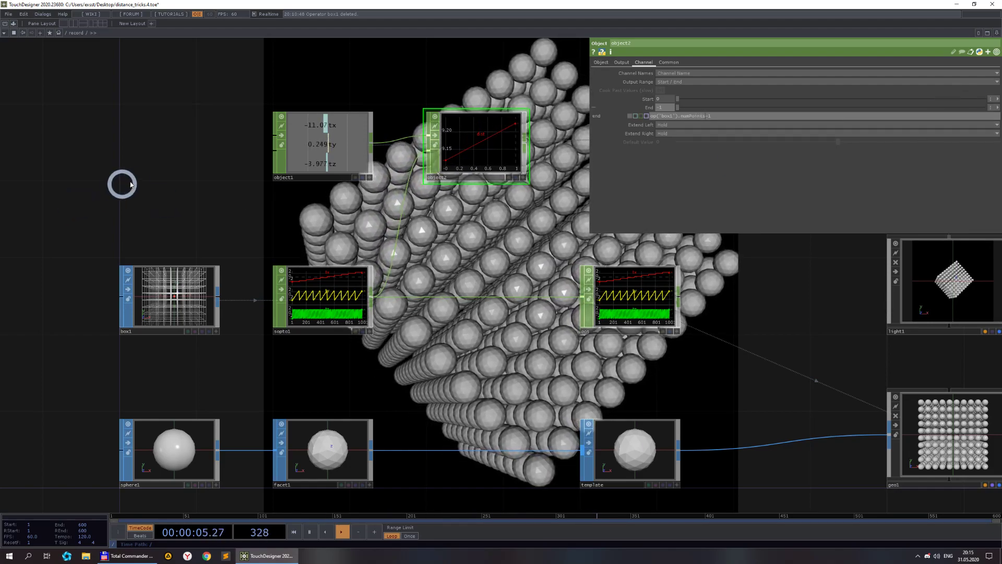
{"action": "left_click_drag", "start_coordinate": [494, 242], "coordinate": [362, 254]}
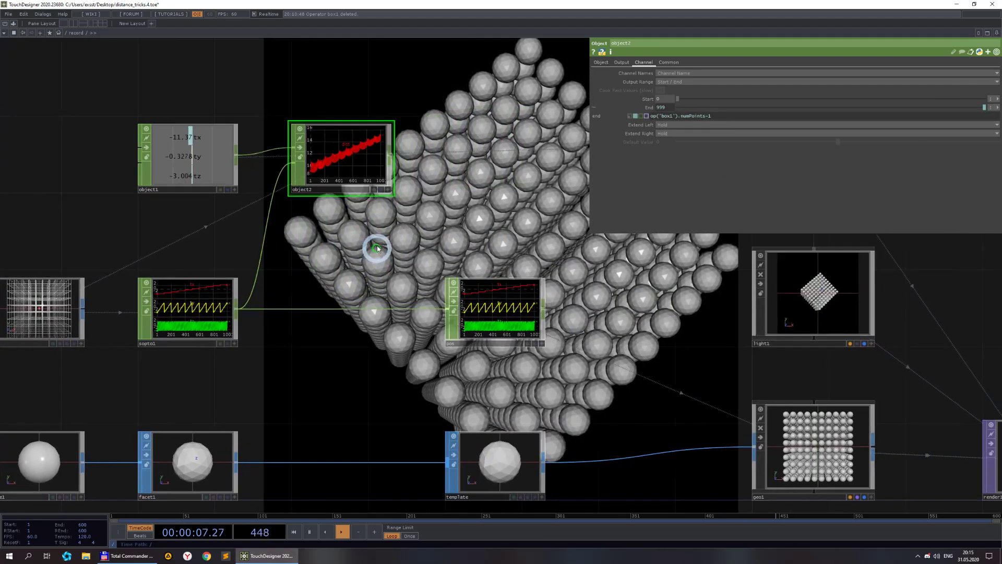
{"action": "scroll", "coordinate": [378, 234], "scroll_direction": "down", "scroll_amount": 3}
{"action": "scroll", "coordinate": [375, 229], "scroll_direction": "up", "scroll_amount": 3}
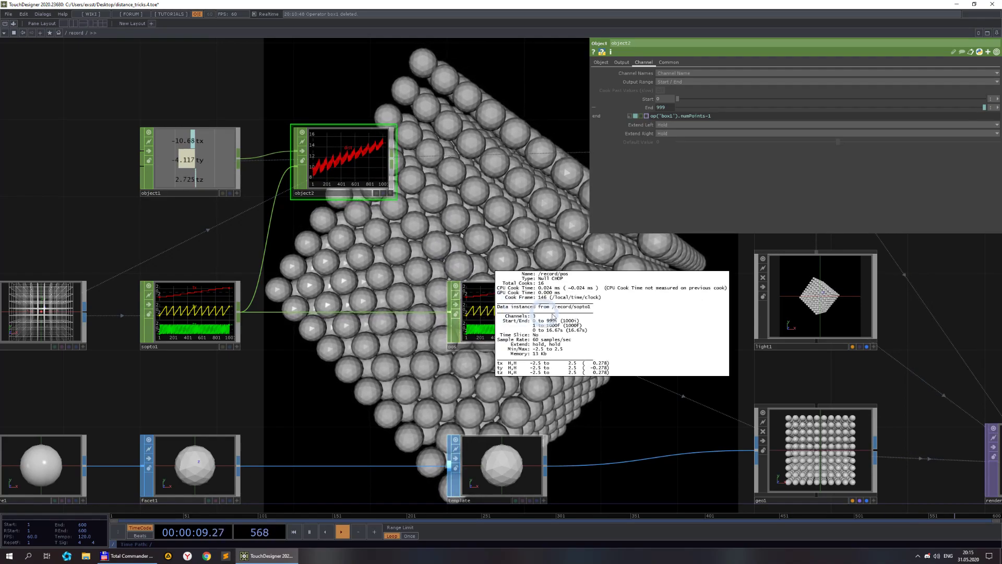
{"action": "scroll", "coordinate": [498, 206], "scroll_direction": "down", "scroll_amount": 3}
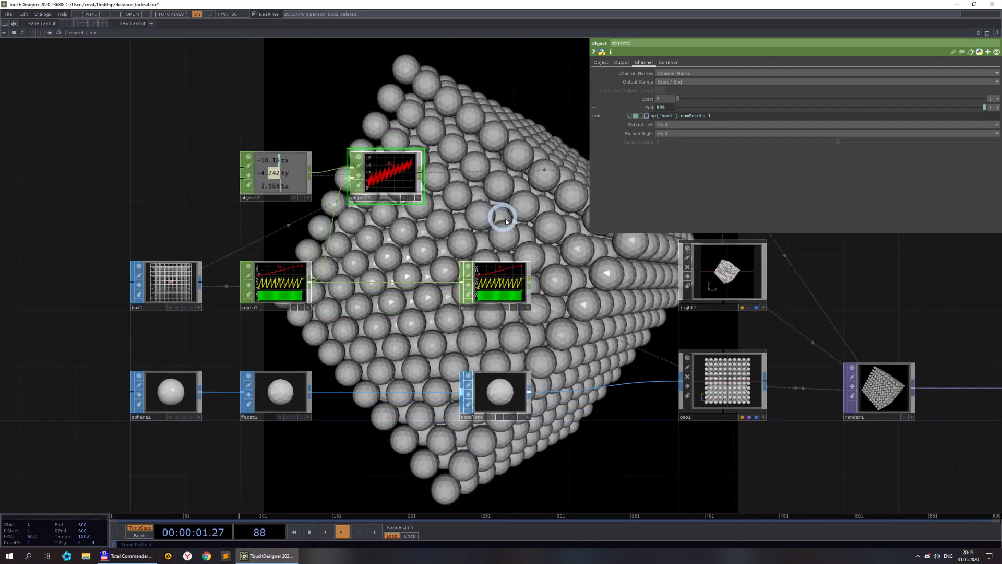
{"action": "left_click_drag", "start_coordinate": [503, 219], "coordinate": [326, 216]}
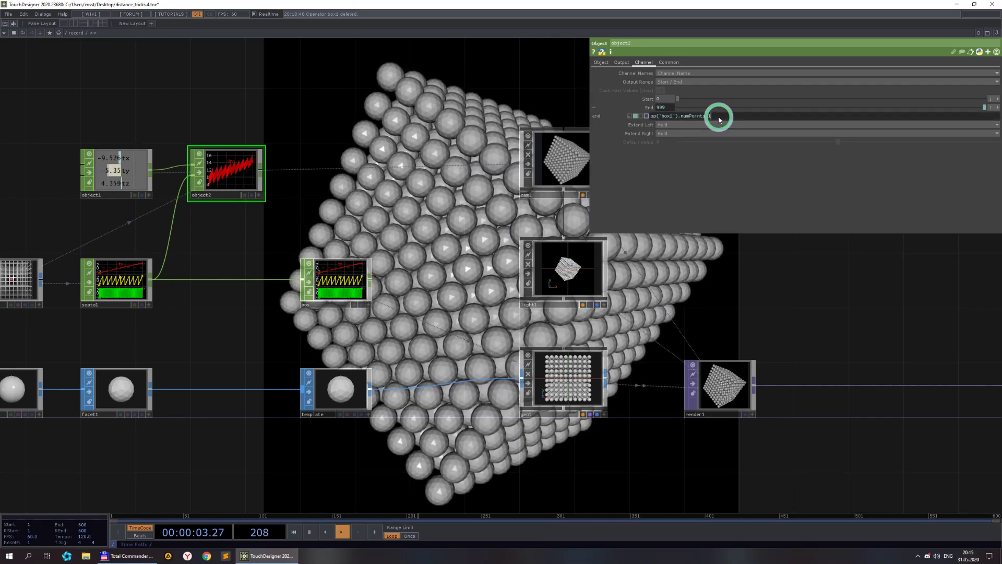
Try to drive geo1's instance scale with object2's dist channel and inspect geo1's error information
{"action": "left_click", "coordinate": [589, 395]}
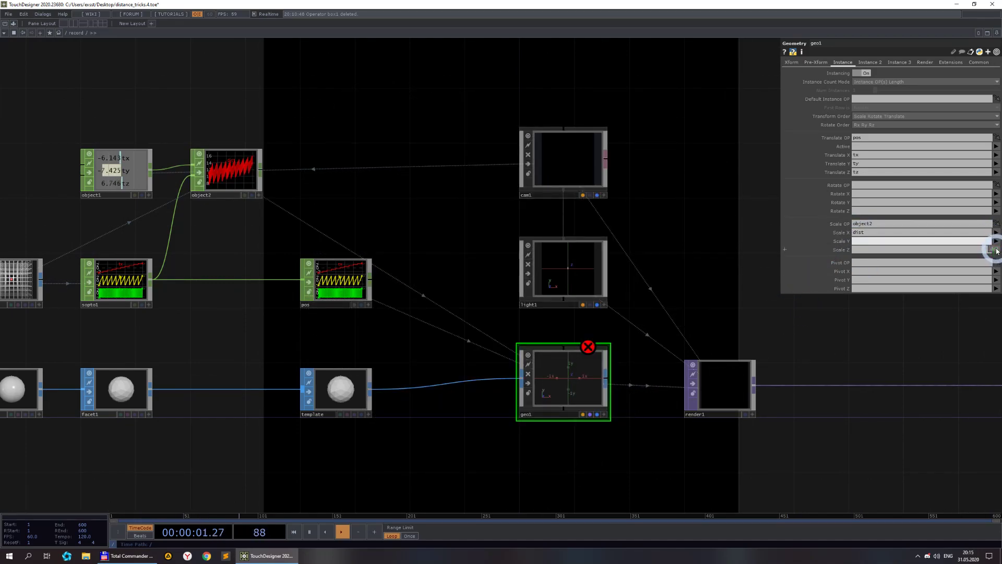
{"action": "middle_click", "coordinate": [596, 371]}
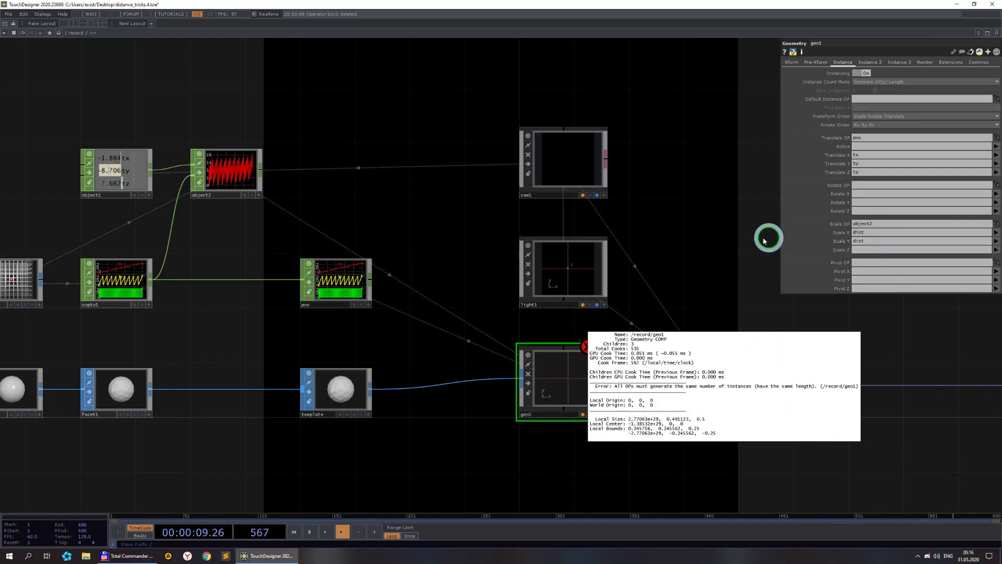
{"action": "key", "text": "Delete"}
{"action": "key", "text": "ctrl+z"}
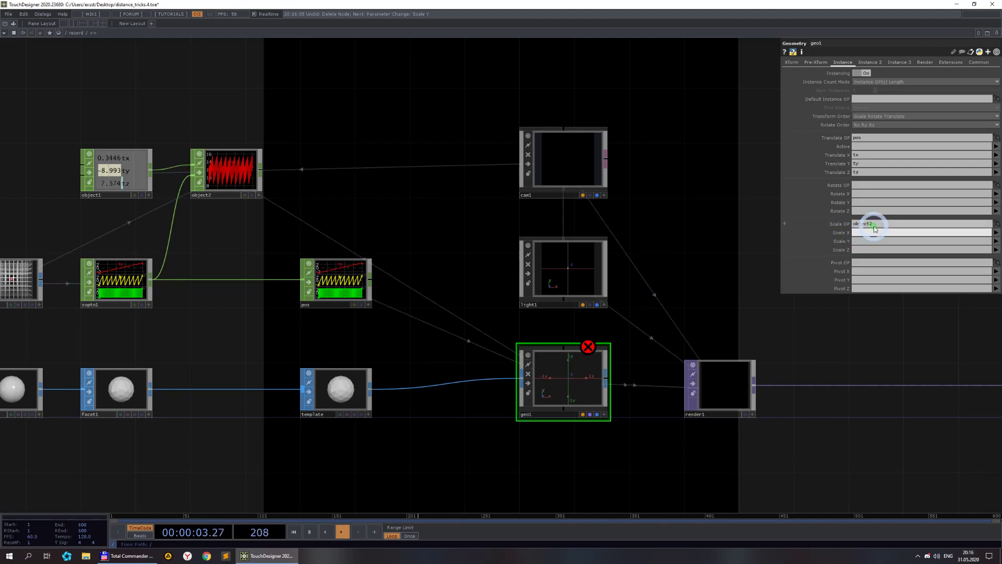
Branch two Analyze CHOPs off object2's distance output, placing them one above the other above pos
{"action": "left_click", "coordinate": [262, 195]}
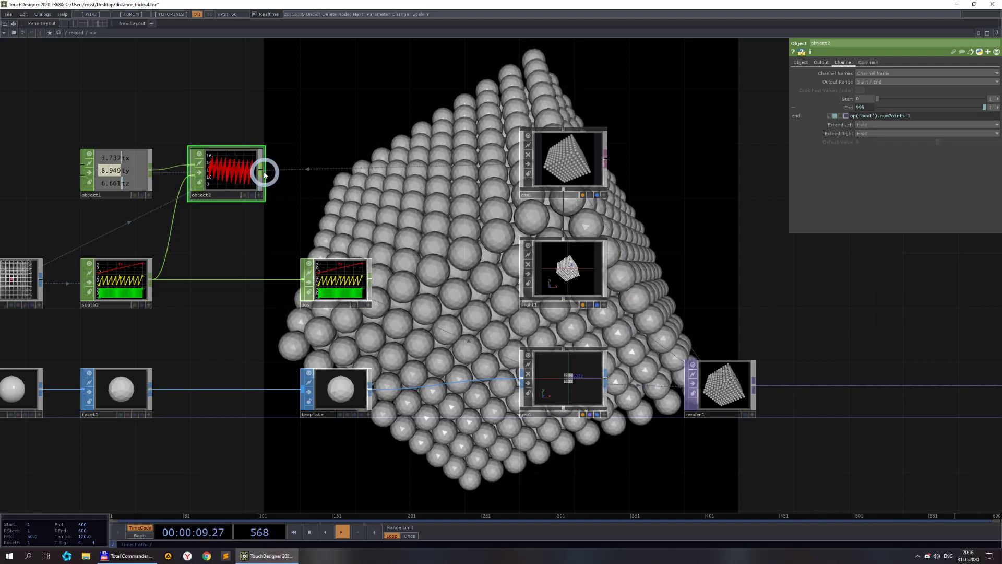
{"action": "left_click_drag", "start_coordinate": [290, 126], "coordinate": [253, 187]}
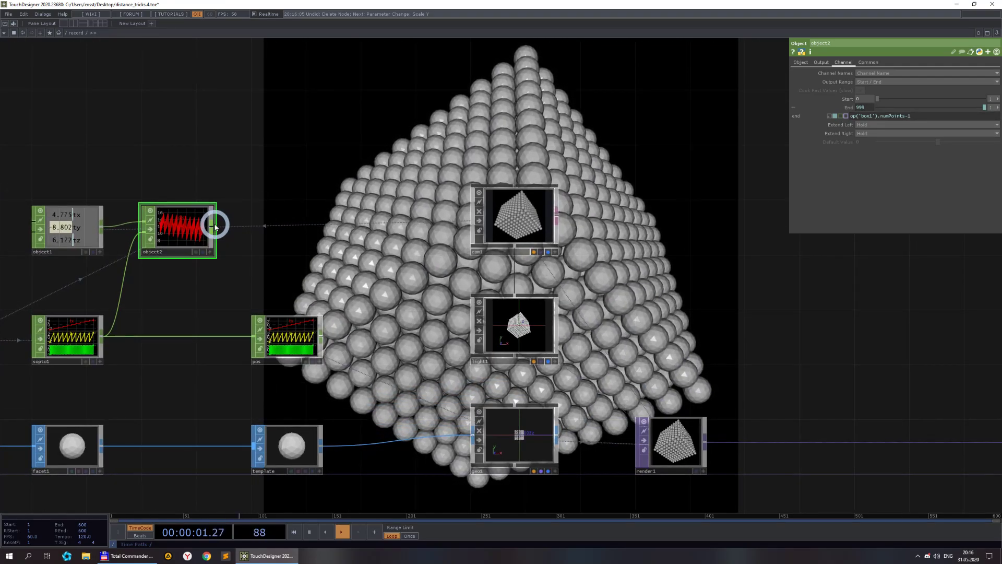
{"action": "right_click", "coordinate": [213, 228]}
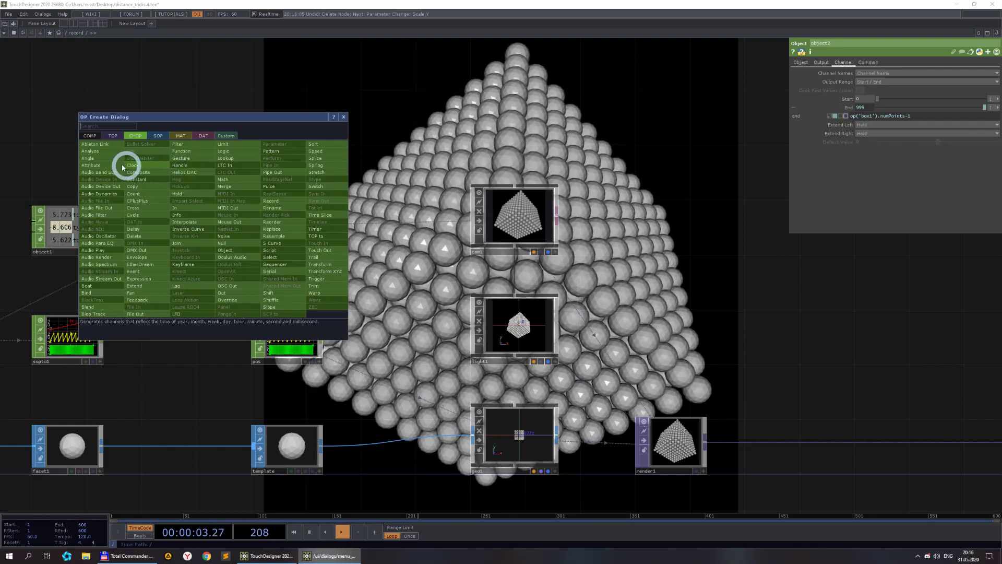
{"action": "left_click", "coordinate": [104, 155]}
{"action": "left_click", "coordinate": [288, 89]}
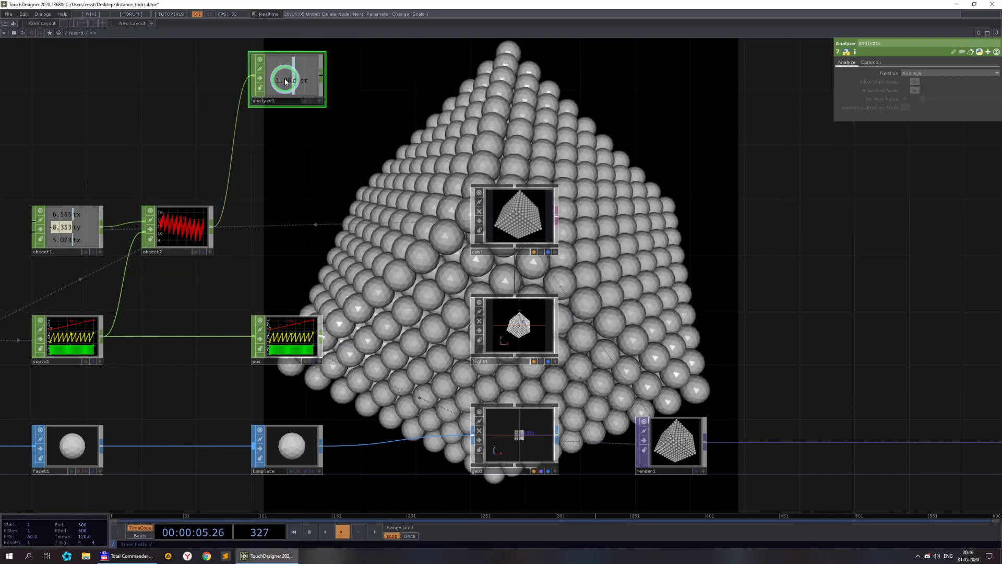
{"action": "scroll", "coordinate": [211, 233], "scroll_direction": "up", "scroll_amount": 3}
{"action": "right_click", "coordinate": [211, 231]}
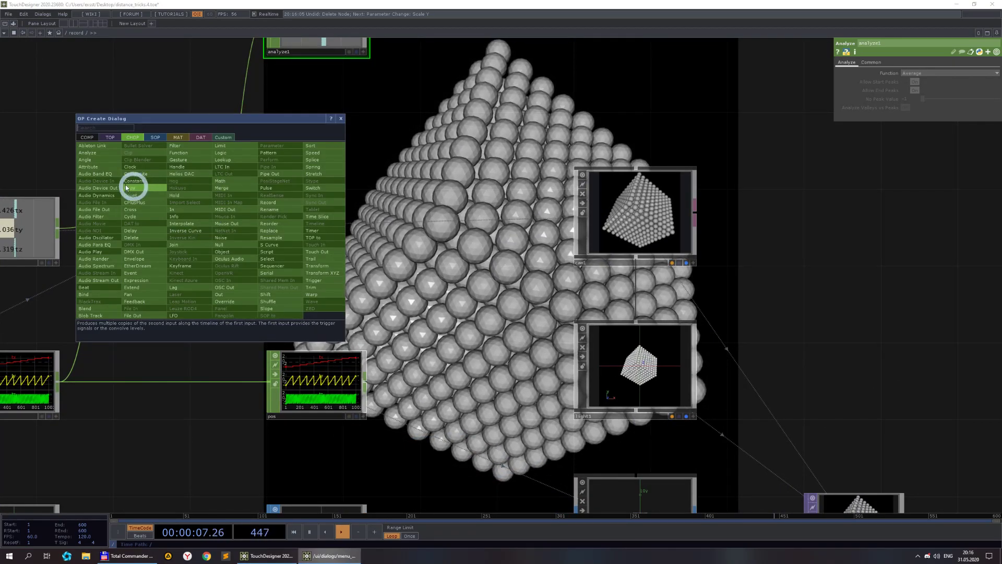
{"action": "left_click", "coordinate": [98, 155]}
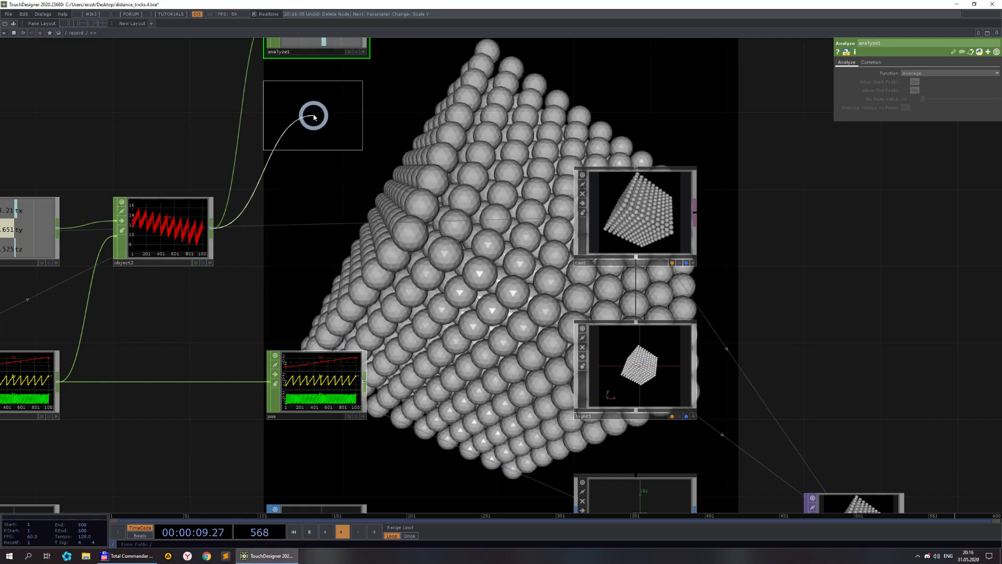
{"action": "left_click", "coordinate": [315, 116]}
Rename the two Analyze CHOPs max and min, and set their functions to Maximum and Minimum respectively
{"action": "left_click_drag", "start_coordinate": [412, 129], "coordinate": [416, 188]}
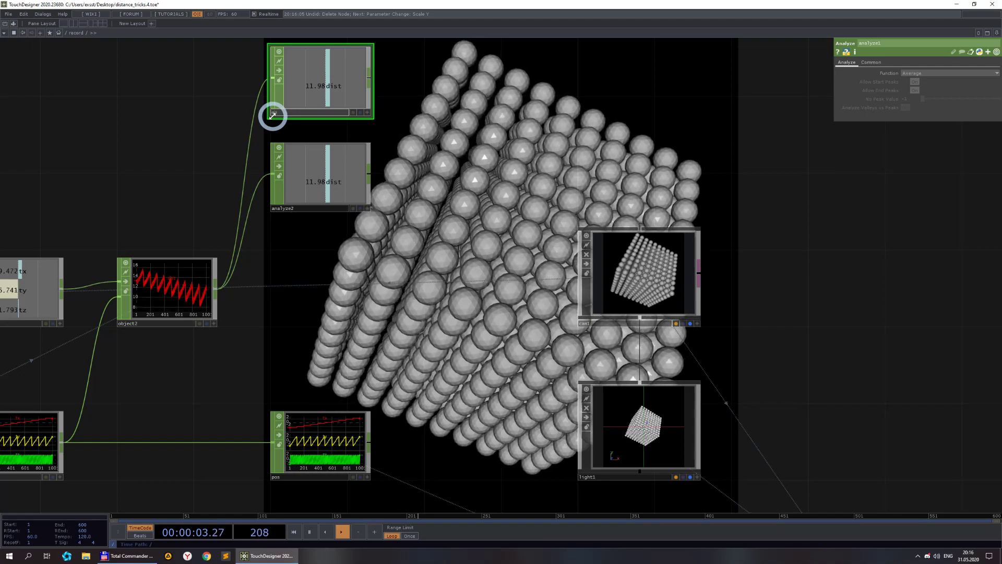
{"action": "scroll", "coordinate": [272, 115], "scroll_direction": "up", "scroll_amount": 2}
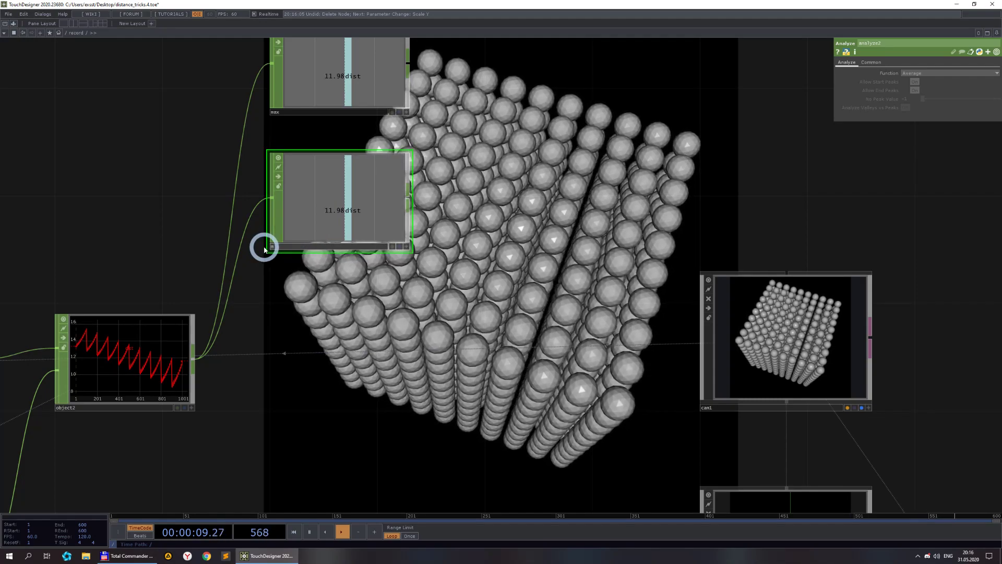
{"action": "left_click", "coordinate": [165, 134]}
{"action": "left_click", "coordinate": [362, 210]}
{"action": "left_click", "coordinate": [935, 78]}
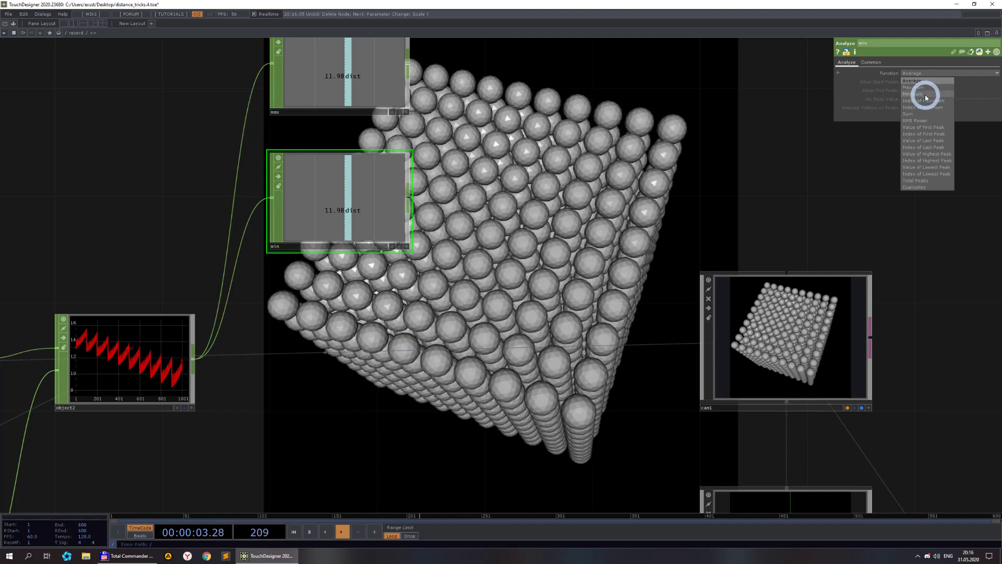
{"action": "left_click", "coordinate": [924, 99]}
{"action": "left_click", "coordinate": [365, 90]}
{"action": "left_click", "coordinate": [901, 73]}
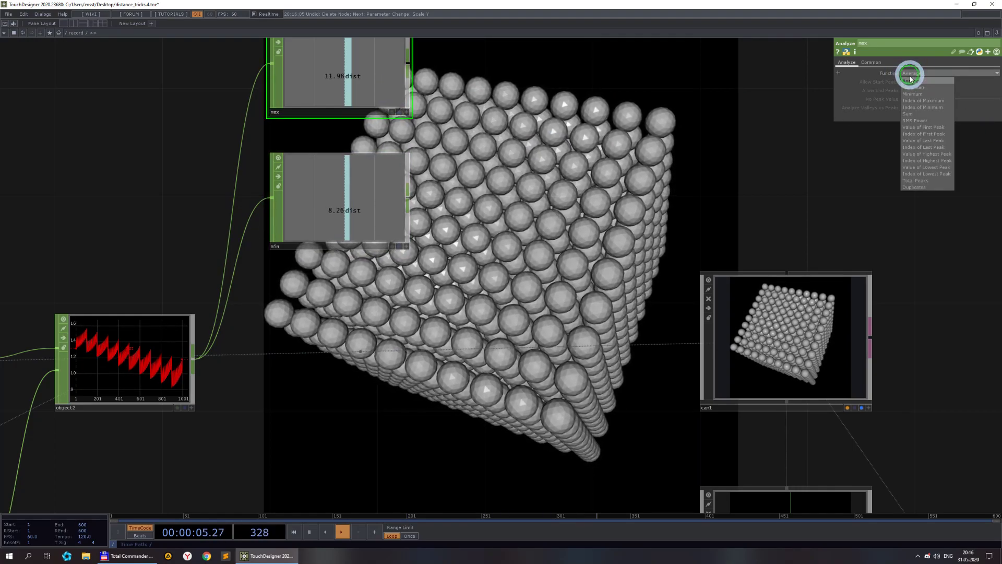
{"action": "left_click", "coordinate": [910, 87]}
Examine object2's distance graph against the max and min Analyze results as the camera orbits
{"action": "scroll", "coordinate": [736, 175], "scroll_direction": "down", "scroll_amount": 5}
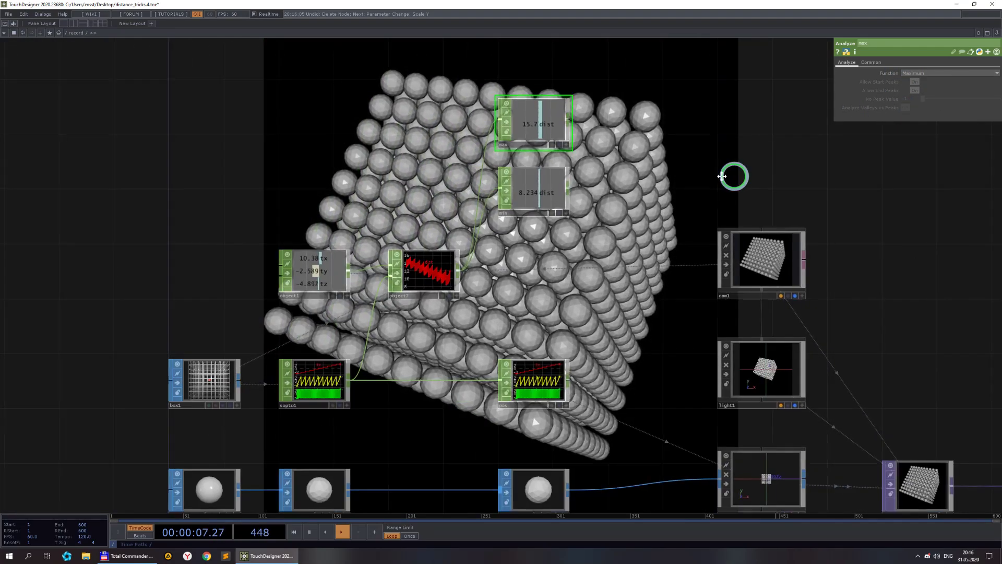
{"action": "scroll", "coordinate": [313, 284], "scroll_direction": "up", "scroll_amount": 4}
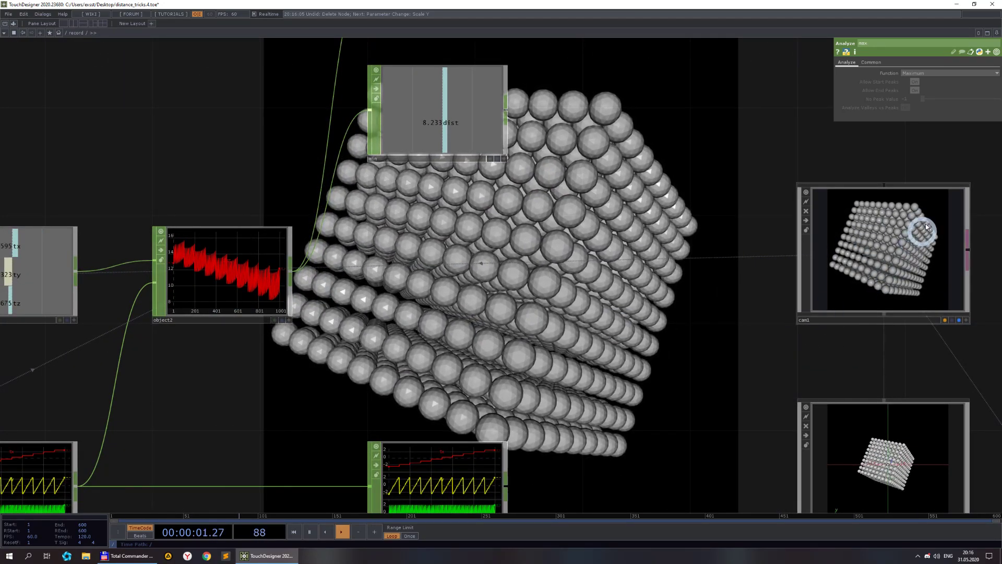
{"action": "scroll", "coordinate": [183, 255], "scroll_direction": "up", "scroll_amount": 3}
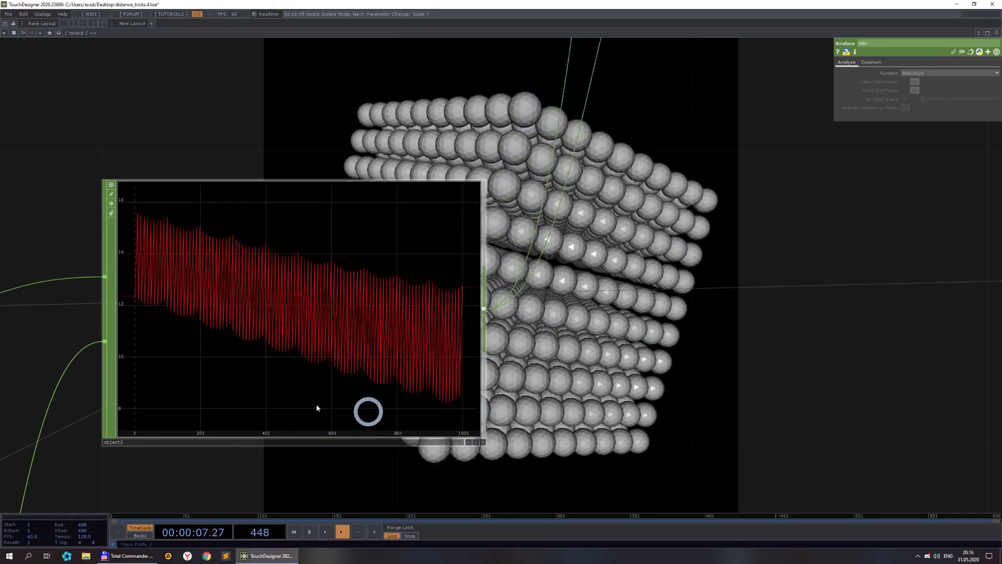
{"action": "scroll", "coordinate": [210, 209], "scroll_direction": "down", "scroll_amount": 3}
{"action": "left_click_drag", "start_coordinate": [509, 219], "coordinate": [426, 333]}
{"action": "scroll", "coordinate": [492, 345], "scroll_direction": "down", "scroll_amount": 2}
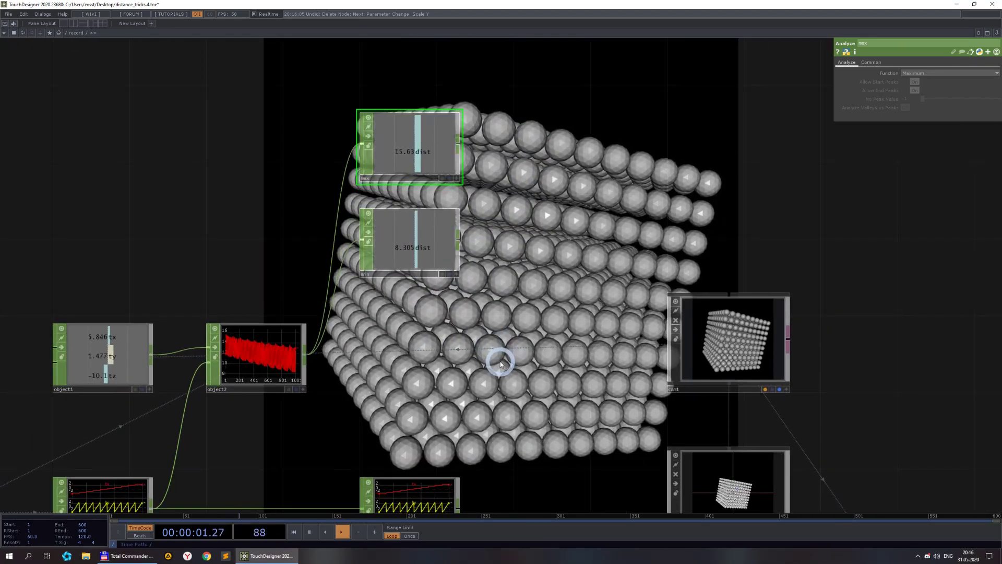
{"action": "left_click_drag", "start_coordinate": [500, 359], "coordinate": [373, 290]}
{"action": "left_click_drag", "start_coordinate": [460, 224], "coordinate": [533, 213]}
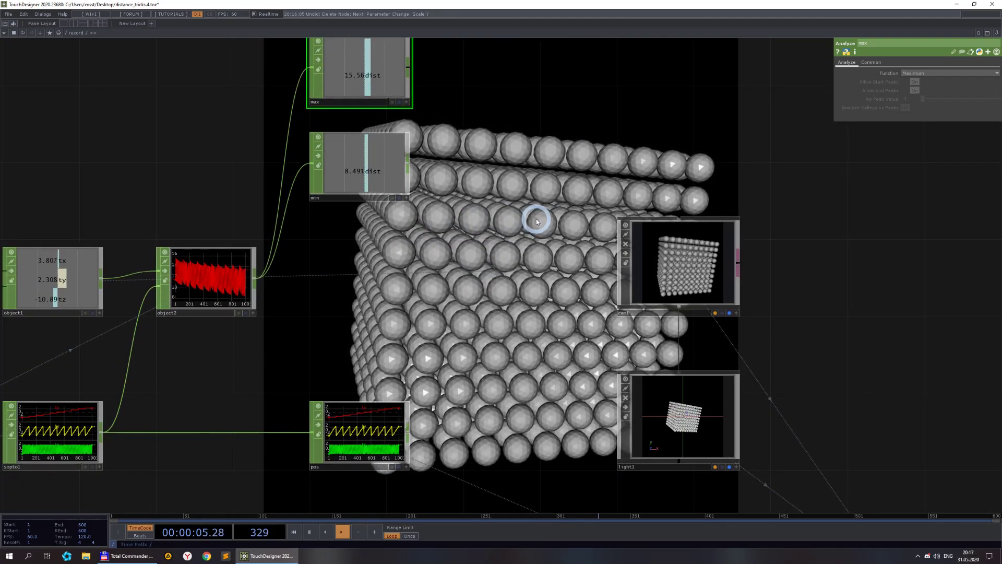
{"action": "scroll", "coordinate": [186, 292], "scroll_direction": "up", "scroll_amount": 5}
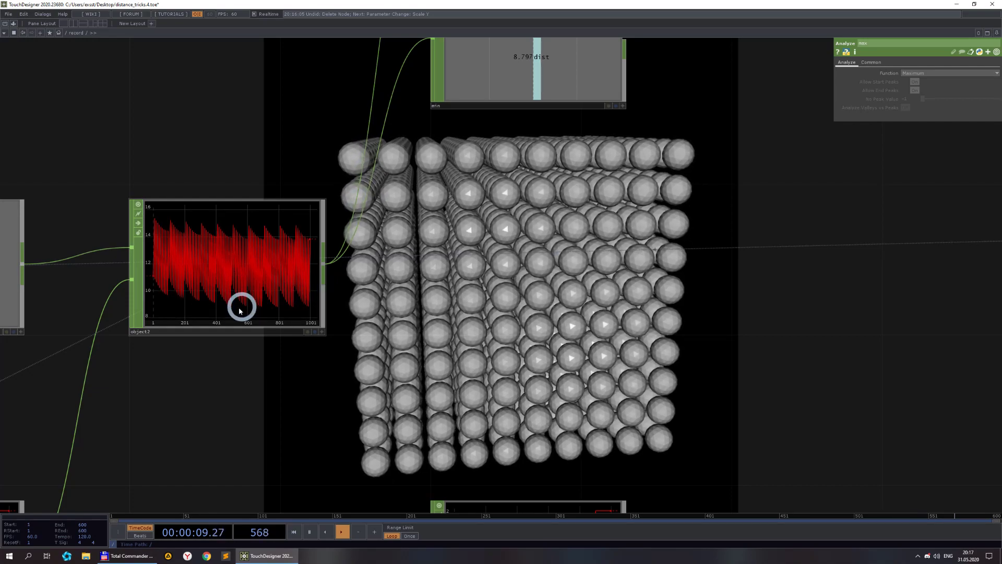
{"action": "scroll", "coordinate": [324, 258], "scroll_direction": "down", "scroll_amount": 7}
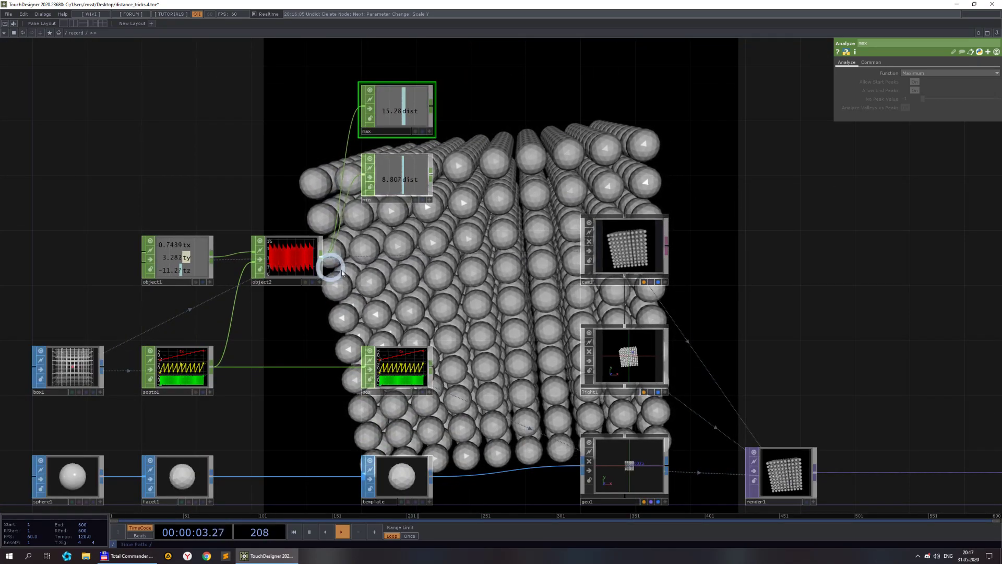
Add a Math CHOP after object2 and name it dist_norm
{"action": "right_click", "coordinate": [324, 258]}
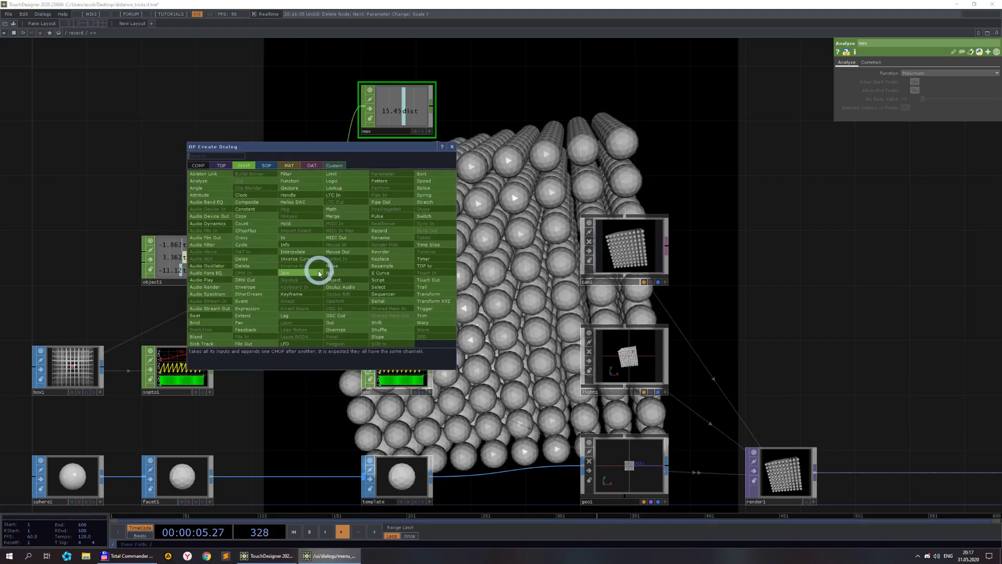
{"action": "left_click", "coordinate": [337, 214]}
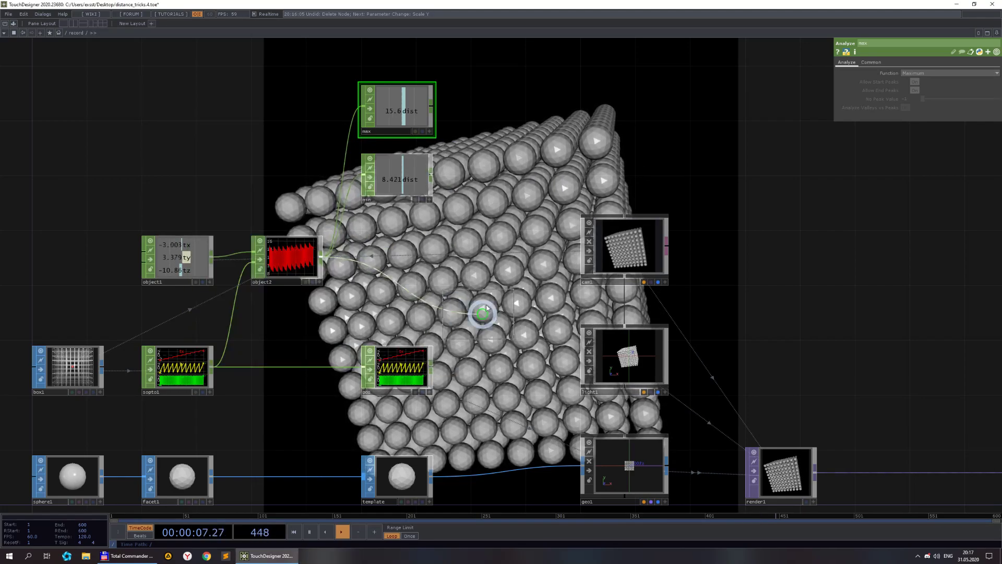
{"action": "left_click", "coordinate": [498, 255]}
{"action": "scroll", "coordinate": [502, 266], "scroll_direction": "up", "scroll_amount": 3}
{"action": "scroll", "coordinate": [502, 269], "scroll_direction": "up", "scroll_amount": 2}
{"action": "scroll", "coordinate": [502, 269], "scroll_direction": "down", "scroll_amount": 1}
{"action": "left_click_drag", "start_coordinate": [541, 189], "coordinate": [517, 246]}
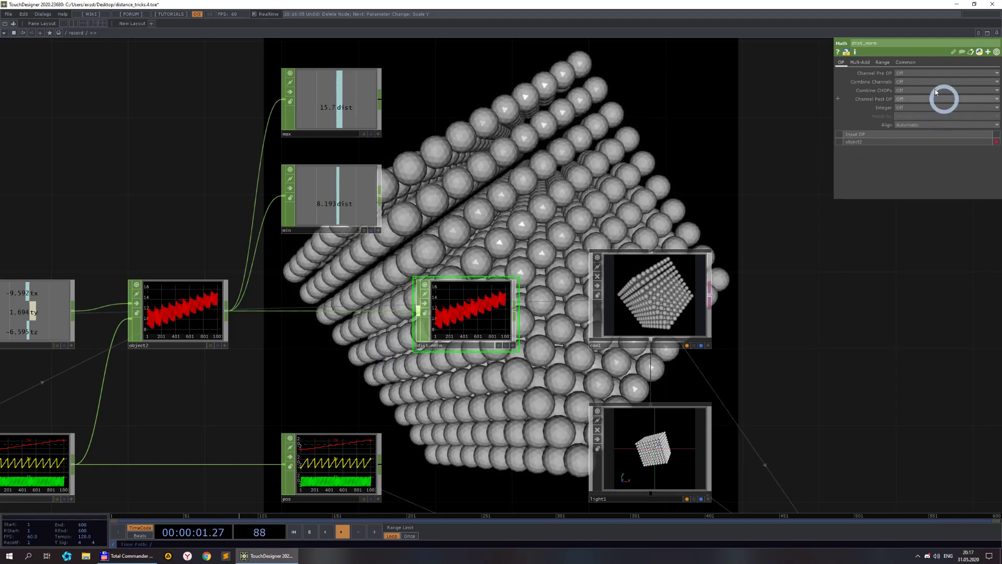
Link dist_norm's From Range limits to the dist channels of min for the low end and max for the high end
{"action": "left_click", "coordinate": [882, 62]}
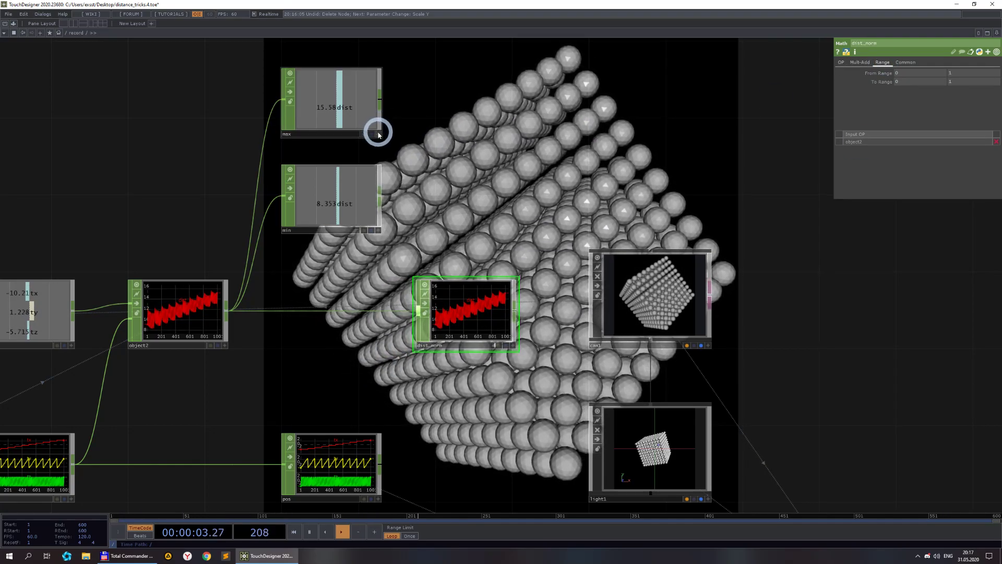
{"action": "left_click_drag", "start_coordinate": [343, 111], "coordinate": [962, 77]}
{"action": "left_click", "coordinate": [962, 77]}
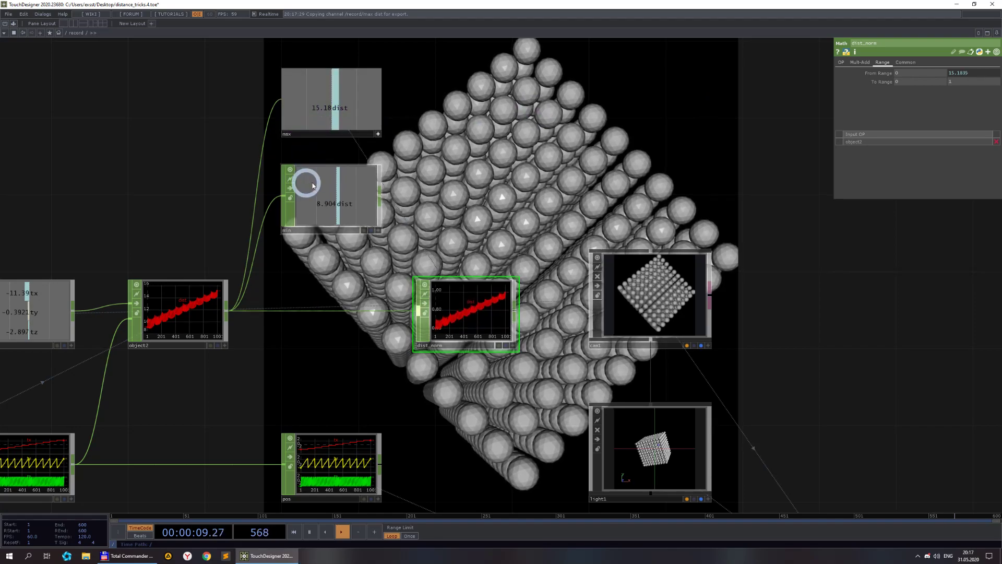
{"action": "left_click_drag", "start_coordinate": [347, 208], "coordinate": [903, 76]}
{"action": "left_click", "coordinate": [903, 76]}
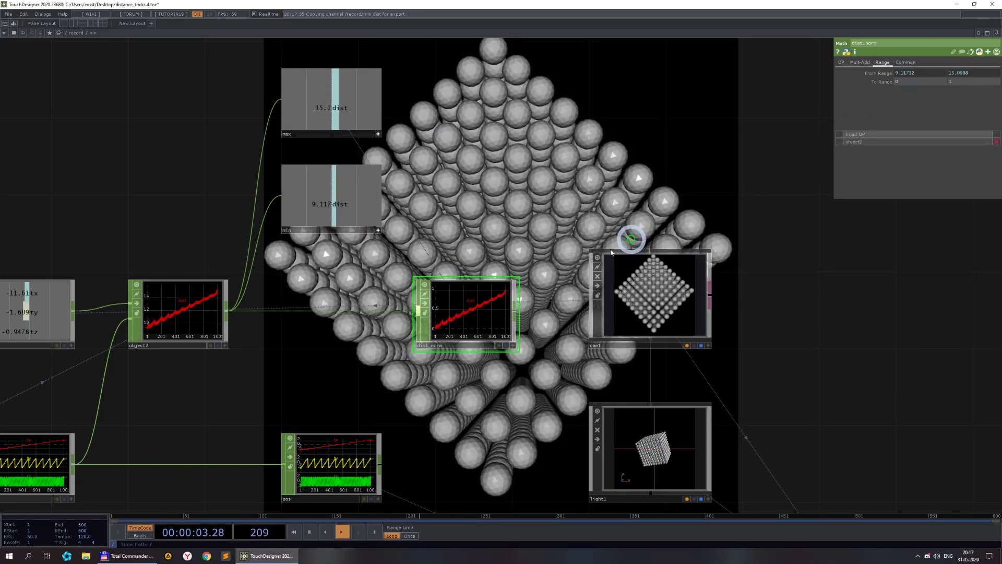
Examine dist_norm's normalized graph and change the camera's distance in cam1's viewer to check how the range follows
{"action": "scroll", "coordinate": [428, 354], "scroll_direction": "up", "scroll_amount": 3}
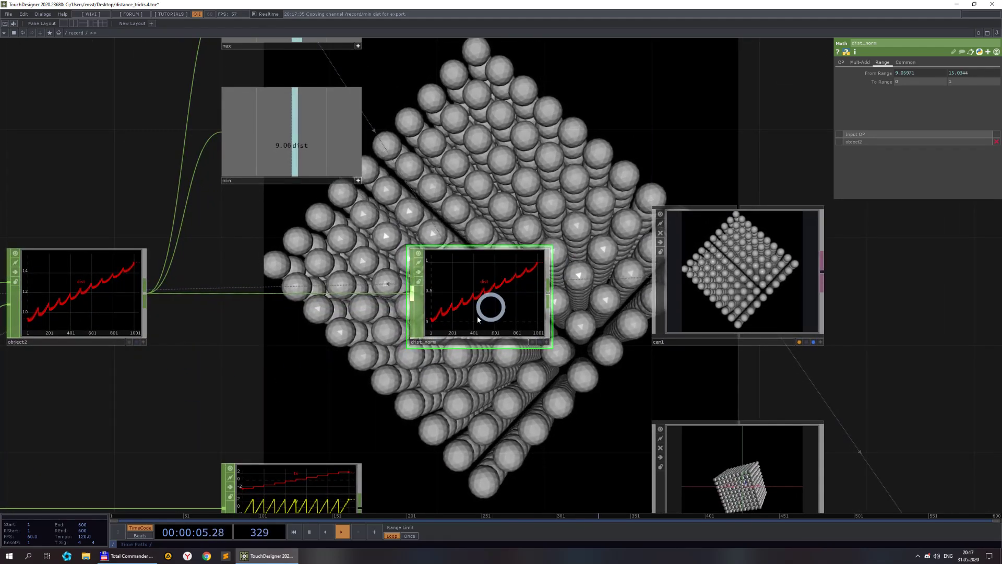
{"action": "scroll", "coordinate": [568, 248], "scroll_direction": "down", "scroll_amount": 3}
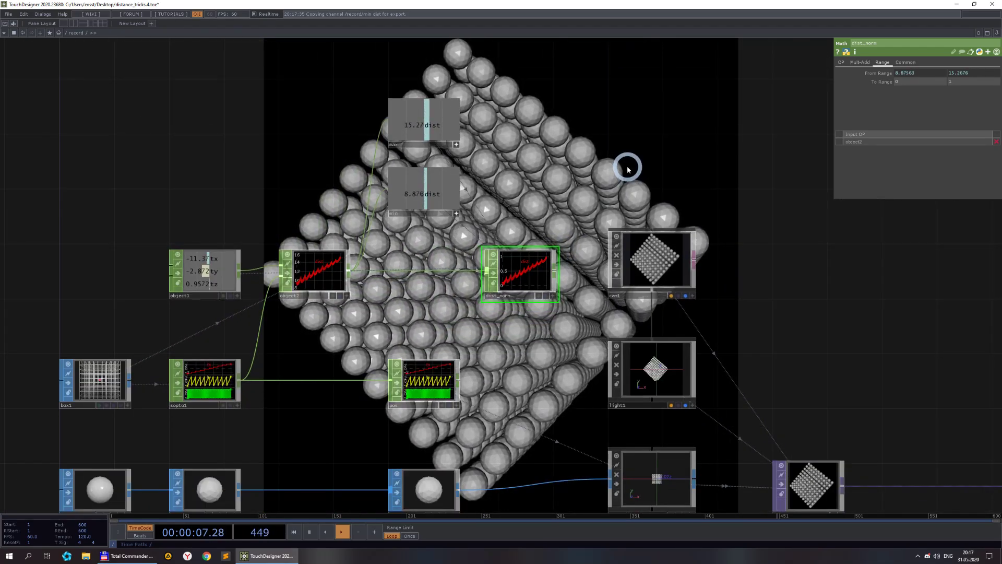
{"action": "left_click_drag", "start_coordinate": [626, 165], "coordinate": [545, 195]}
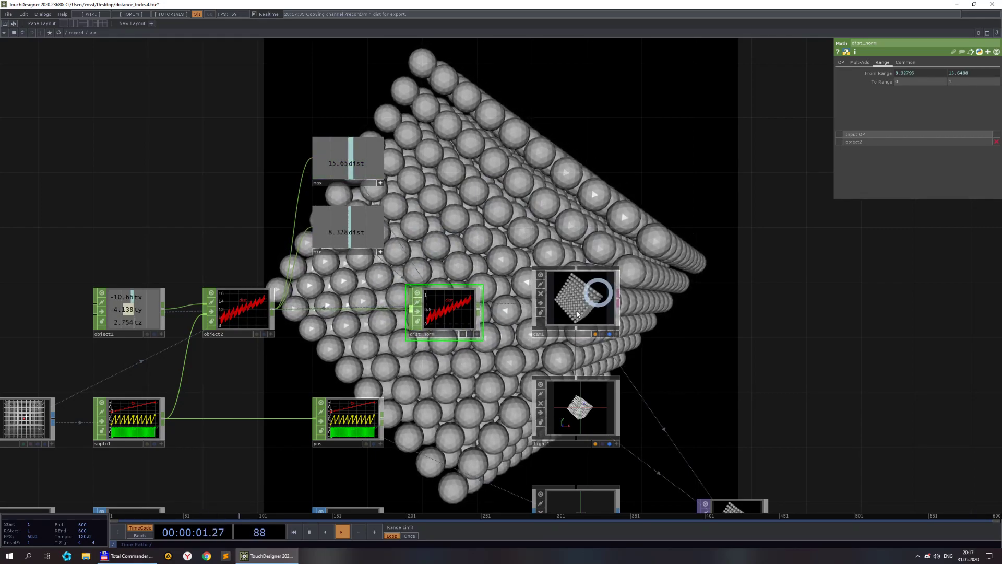
{"action": "scroll", "coordinate": [426, 364], "scroll_direction": "up", "scroll_amount": 3}
{"action": "scroll", "coordinate": [631, 347], "scroll_direction": "down", "scroll_amount": 2}
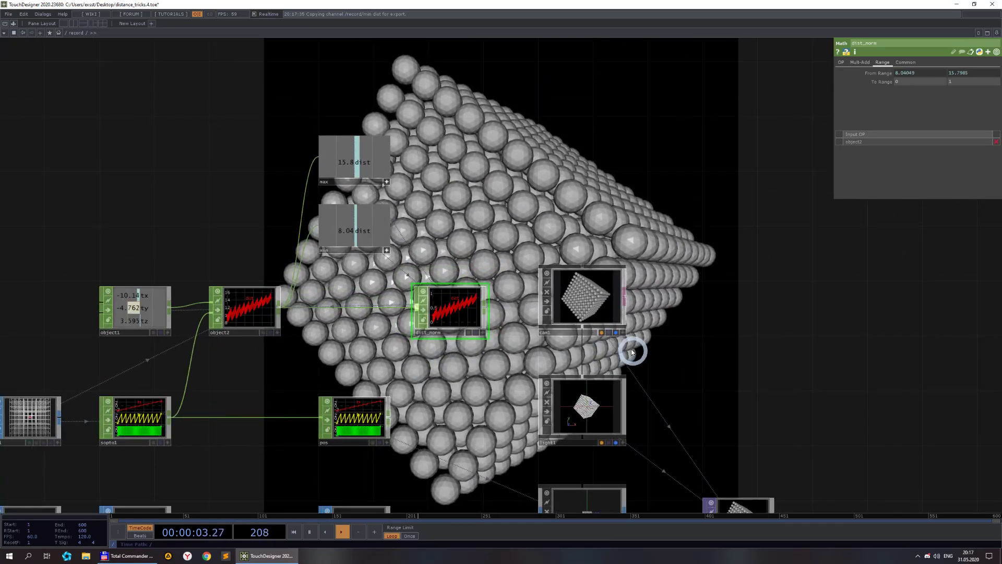
{"action": "scroll", "coordinate": [642, 338], "scroll_direction": "up", "scroll_amount": 4}
{"action": "scroll", "coordinate": [613, 337], "scroll_direction": "down", "scroll_amount": 3}
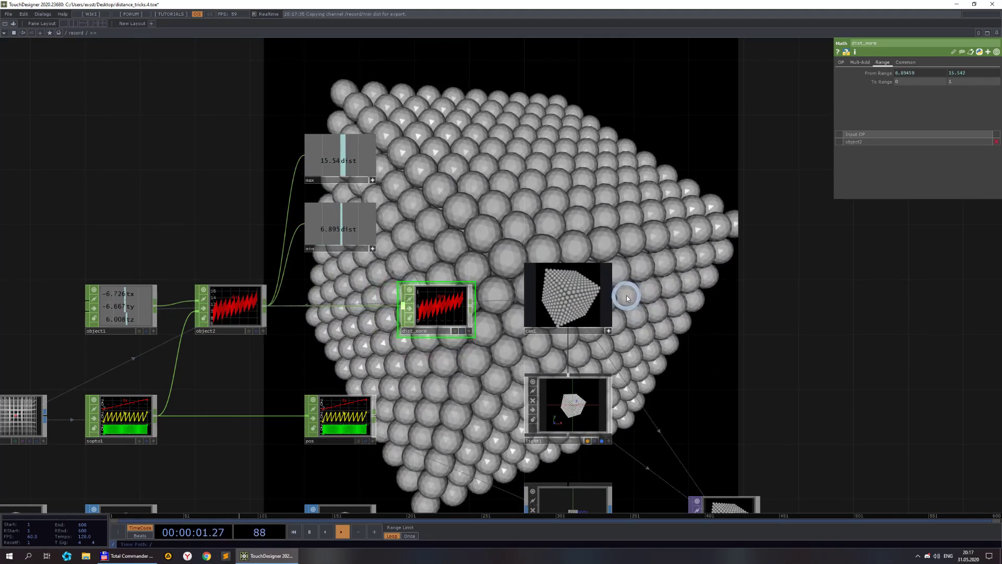
{"action": "scroll", "coordinate": [639, 296], "scroll_direction": "up", "scroll_amount": 3}
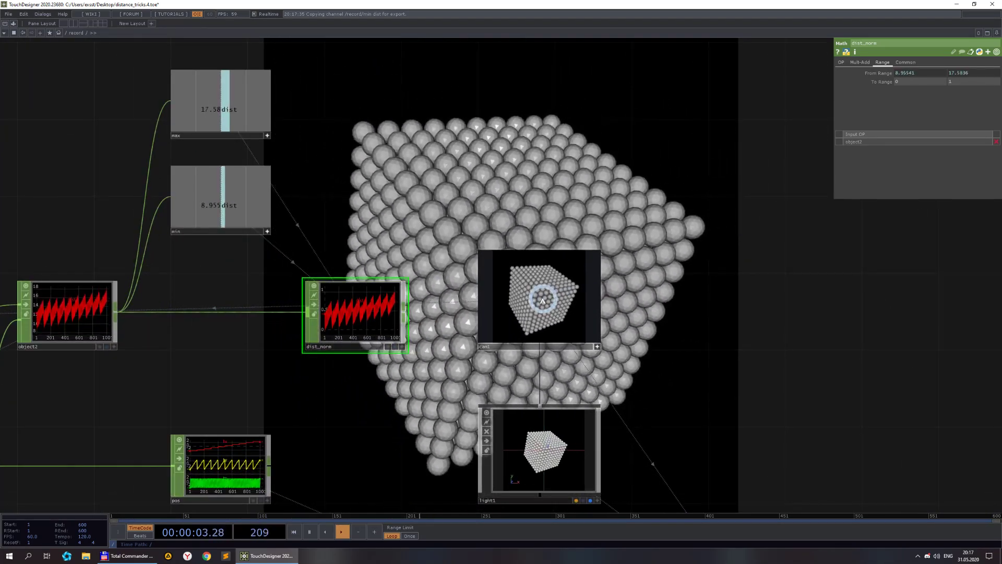
{"action": "scroll", "coordinate": [679, 329], "scroll_direction": "down", "scroll_amount": 2}
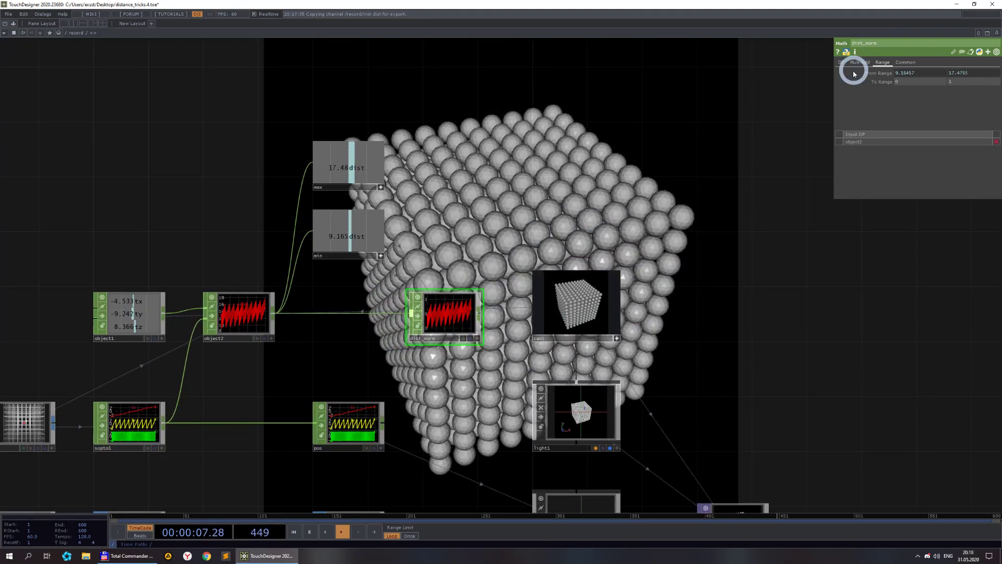
Add a Select CHOP below the sphere1 chain and set its source CHOP to dist_norm
{"action": "scroll", "coordinate": [782, 327], "scroll_direction": "down", "scroll_amount": 3}
{"action": "left_click_drag", "start_coordinate": [785, 293], "coordinate": [764, 163]}
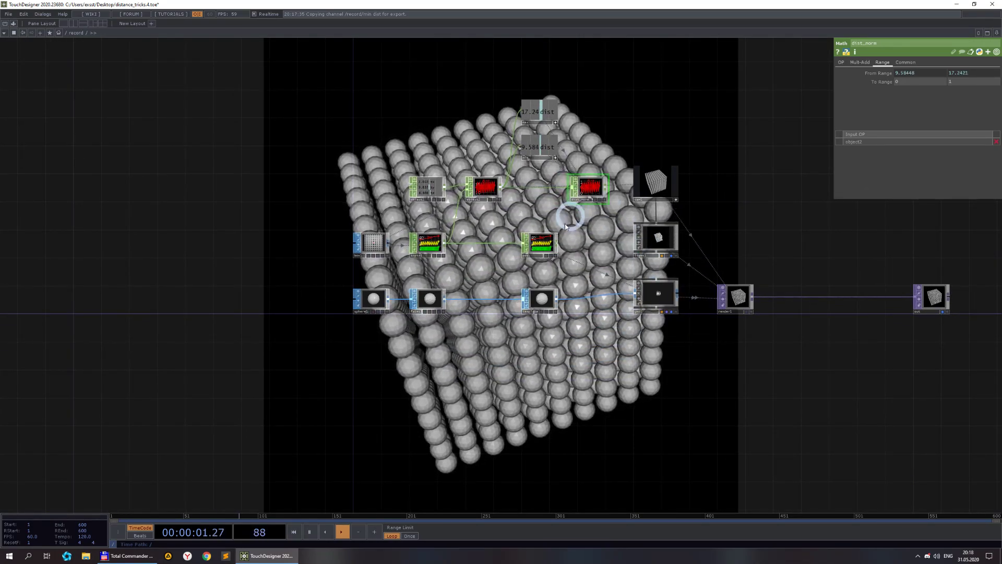
{"action": "scroll", "coordinate": [562, 243], "scroll_direction": "up", "scroll_amount": 2}
{"action": "left_click_drag", "start_coordinate": [603, 136], "coordinate": [584, 198]}
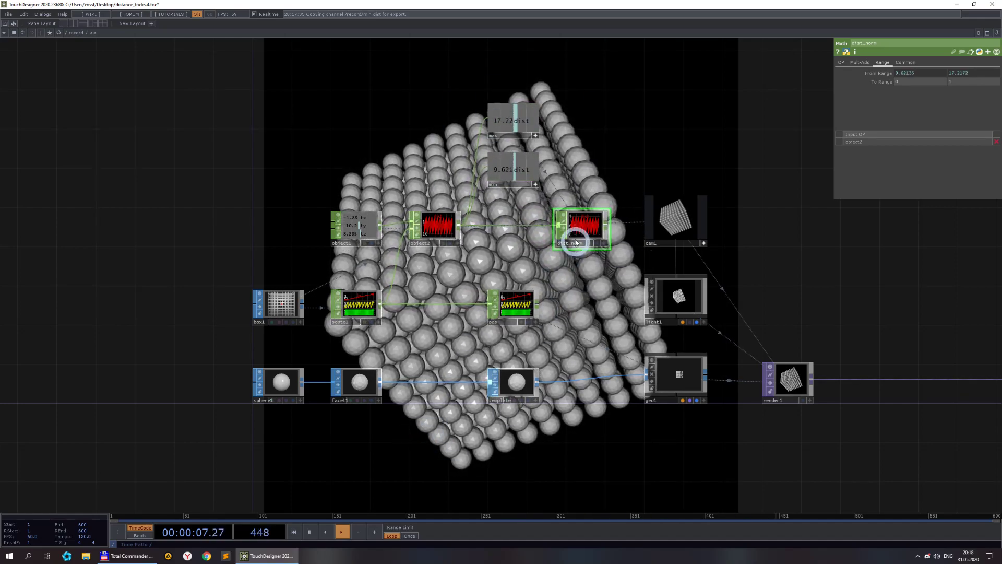
{"action": "mouse_move", "coordinate": [571, 235]}
{"action": "left_mouse_down"}
{"action": "mouse_move", "coordinate": [503, 234]}
{"action": "mouse_move", "coordinate": [572, 234]}
{"action": "left_mouse_up"}
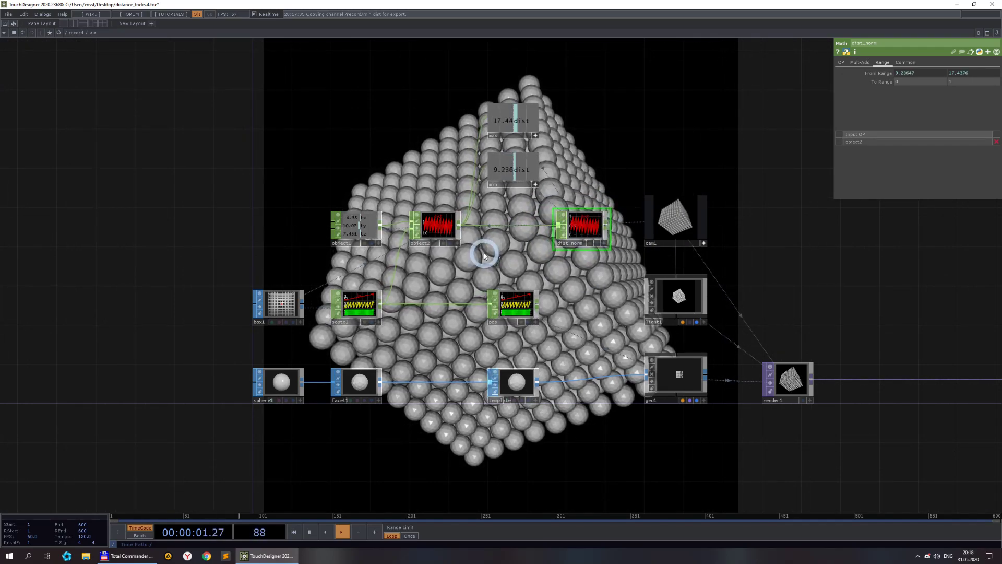
{"action": "left_click_drag", "start_coordinate": [569, 433], "coordinate": [517, 338]}
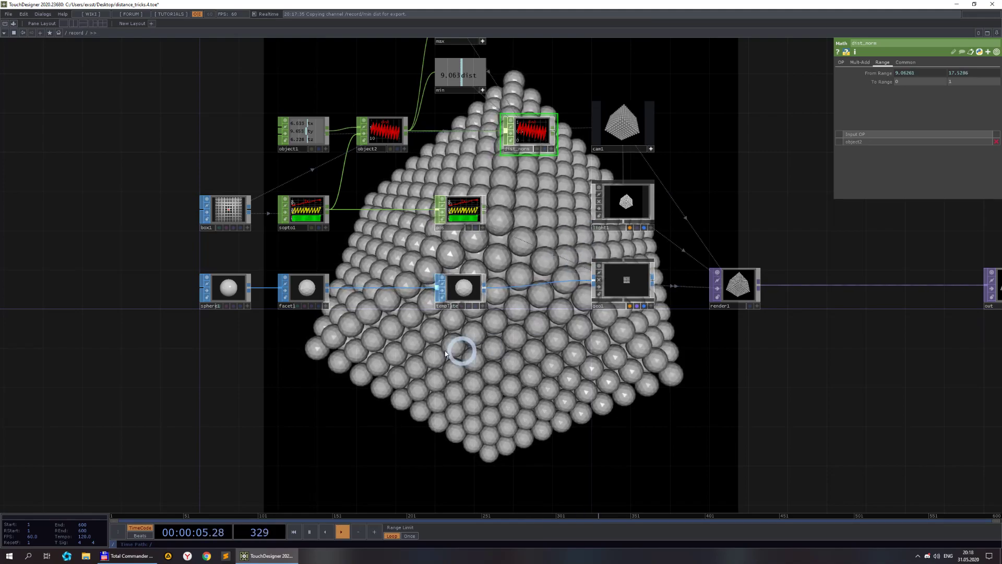
{"action": "key", "text": "Tab"}
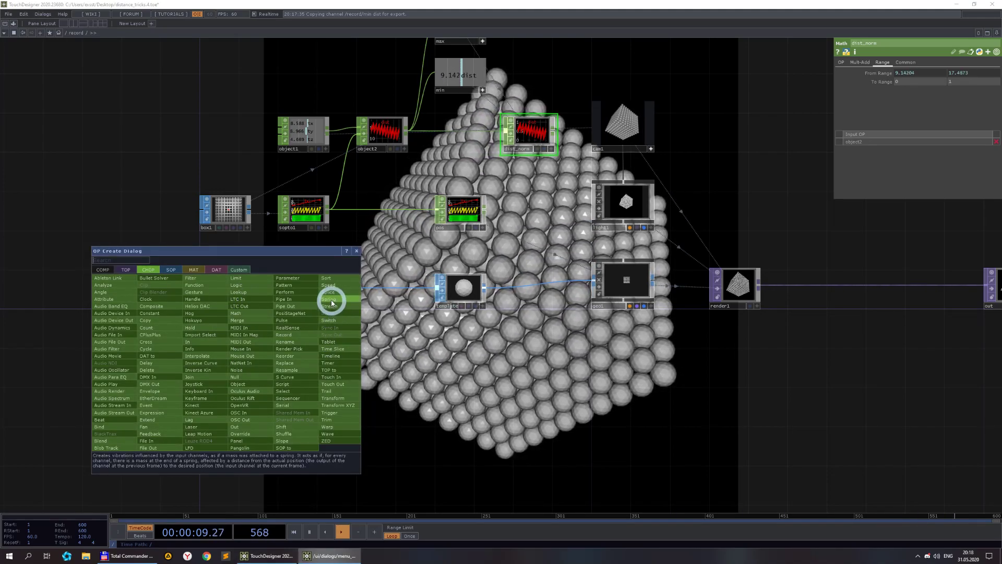
{"action": "type", "text": "se"}
{"action": "left_click", "coordinate": [284, 391]}
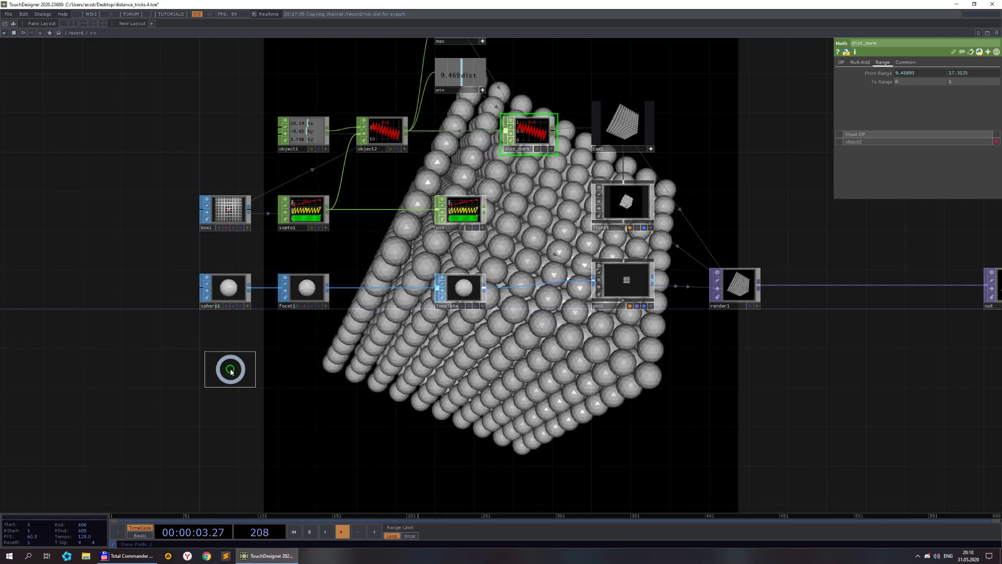
{"action": "left_click", "coordinate": [224, 367]}
{"action": "left_click_drag", "start_coordinate": [527, 136], "coordinate": [913, 73]}
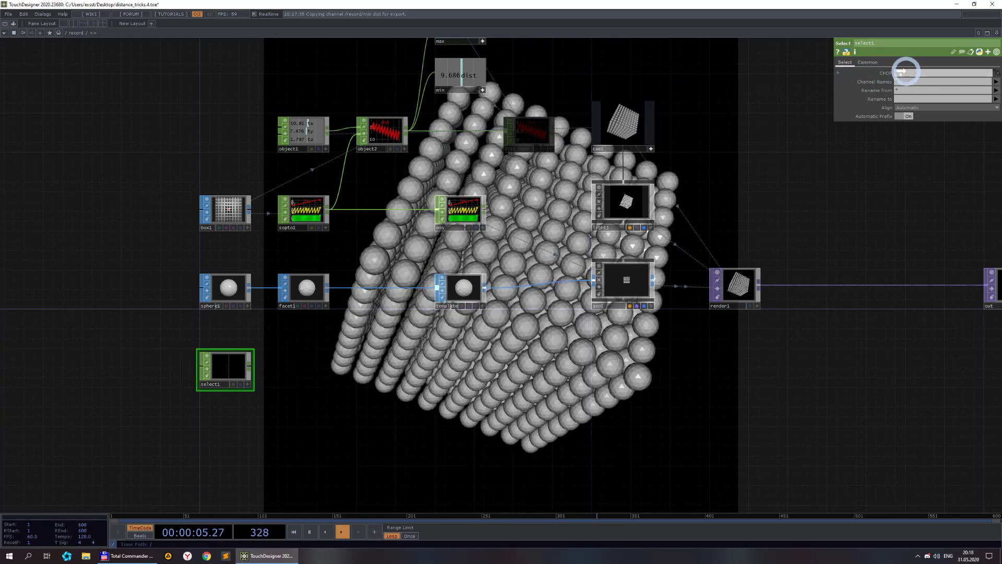
Add a Math CHOP after select1 and set the low end of its To Range to 0.1
{"action": "left_click", "coordinate": [253, 367]}
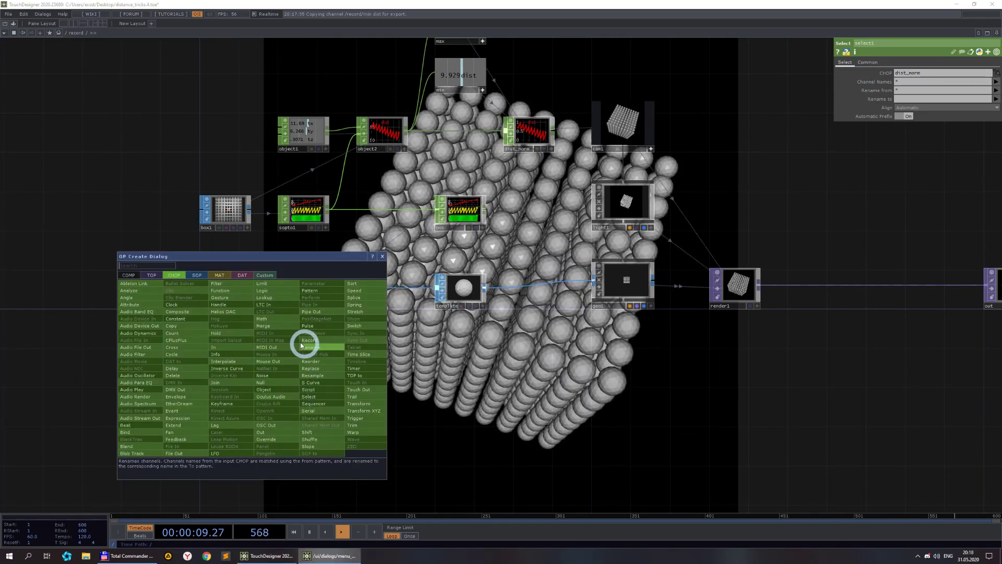
{"action": "left_click", "coordinate": [267, 319]}
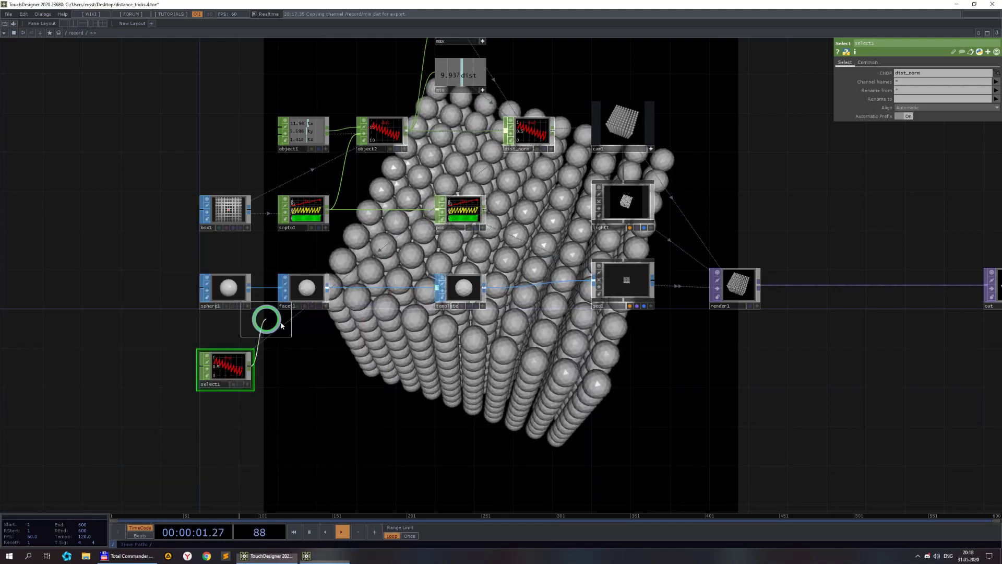
{"action": "left_click", "coordinate": [356, 368]}
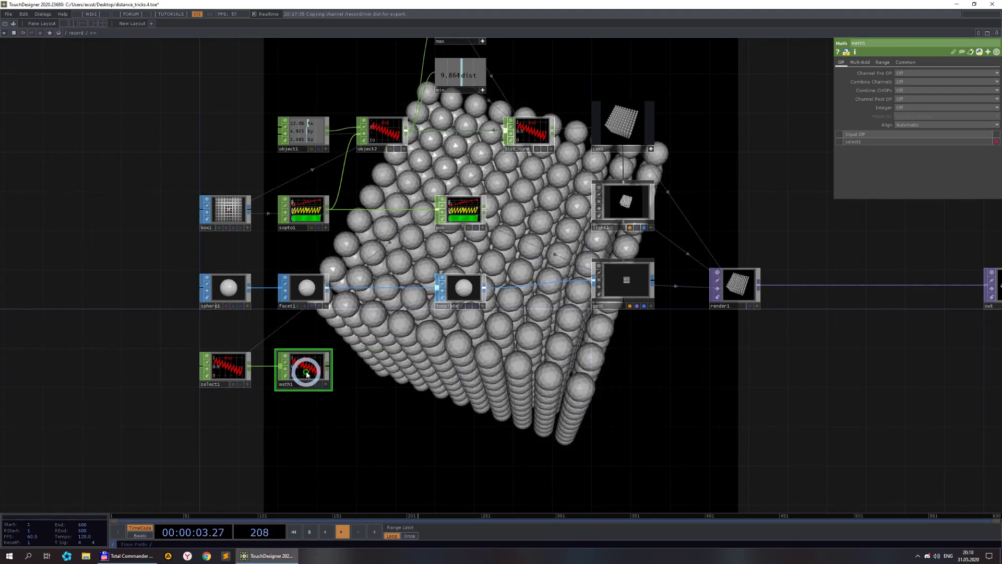
{"action": "left_click", "coordinate": [881, 62]}
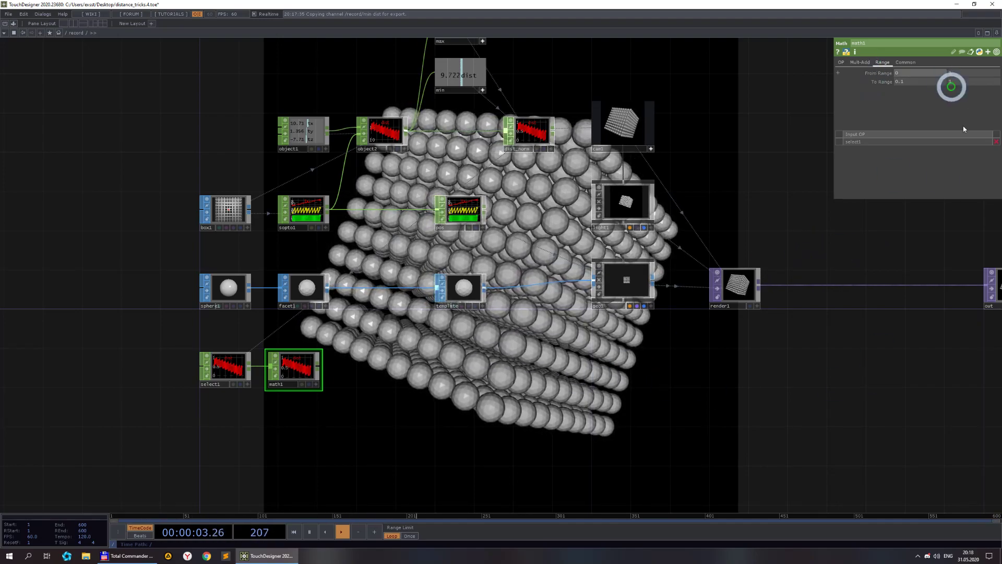
Add a Null CHOP after math1 and name it scale
{"action": "left_click", "coordinate": [317, 366]}
{"action": "left_click_drag", "start_coordinate": [466, 376], "coordinate": [465, 381]}
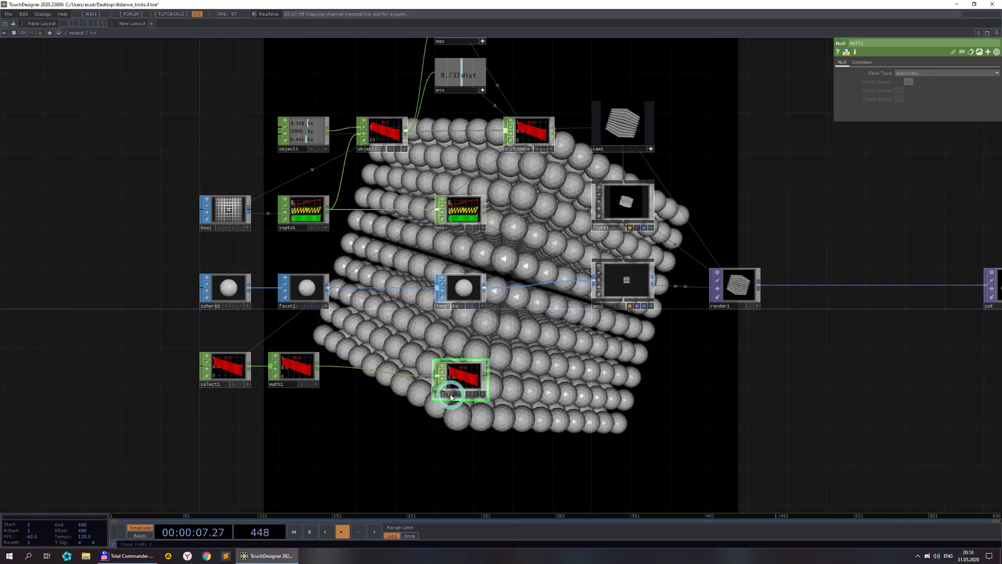
{"action": "type", "text": "scale"}
{"action": "key", "text": "Return"}
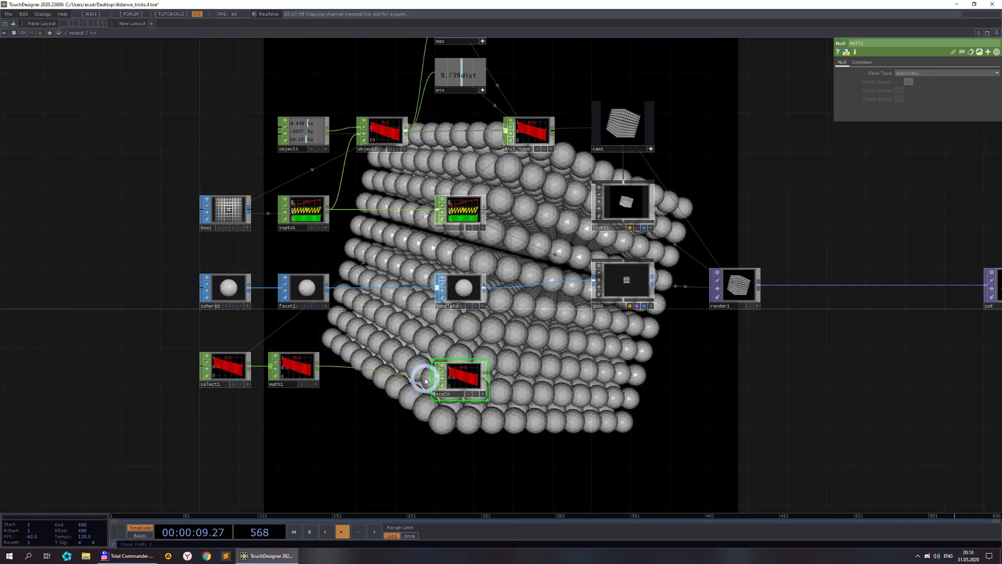
Set geo1's instance Scale OP to scale and assign the dist channel to Scale X, Y and Z
{"action": "left_click", "coordinate": [630, 283]}
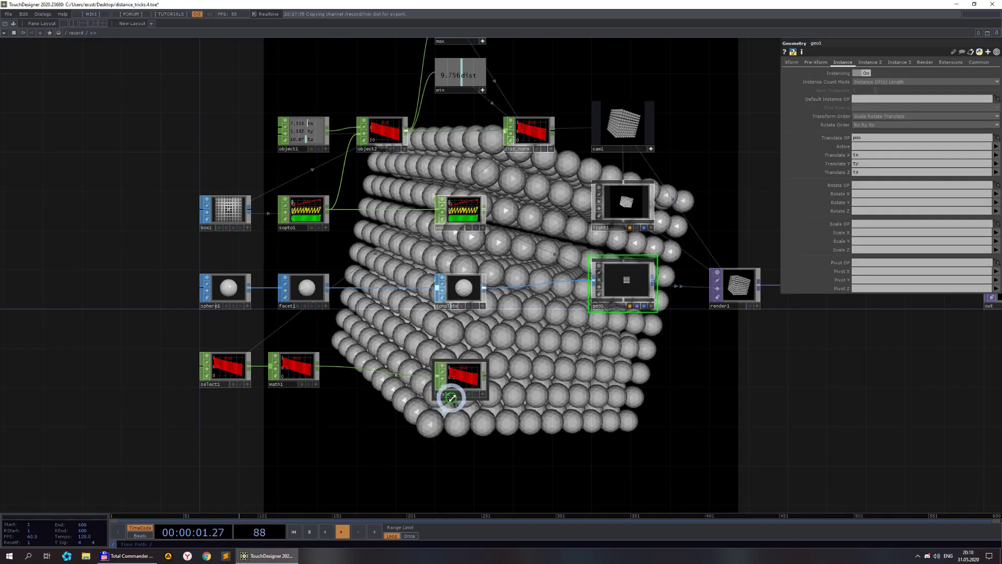
{"action": "left_click_drag", "start_coordinate": [463, 370], "coordinate": [861, 224]}
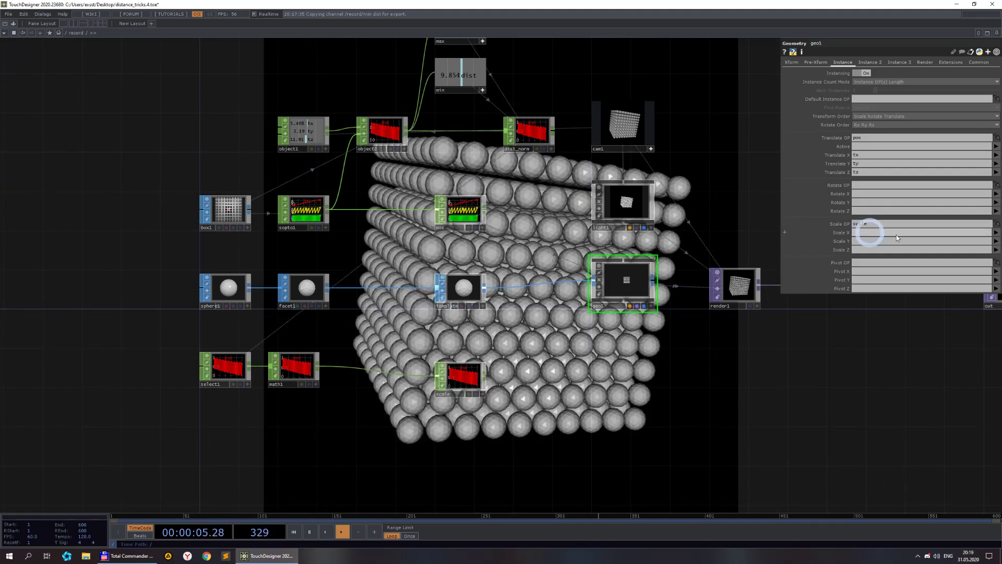
{"action": "left_click", "coordinate": [996, 232]}
{"action": "left_click", "coordinate": [995, 243]}
{"action": "left_click", "coordinate": [995, 241]}
{"action": "left_click", "coordinate": [996, 249]}
{"action": "left_click", "coordinate": [996, 250]}
{"action": "left_click", "coordinate": [996, 258]}
Examine the distance-scaled spheres in cam1's viewer while changing the camera's distance
{"action": "left_click_drag", "start_coordinate": [619, 405], "coordinate": [526, 386]}
{"action": "left_click_drag", "start_coordinate": [603, 175], "coordinate": [526, 209]}
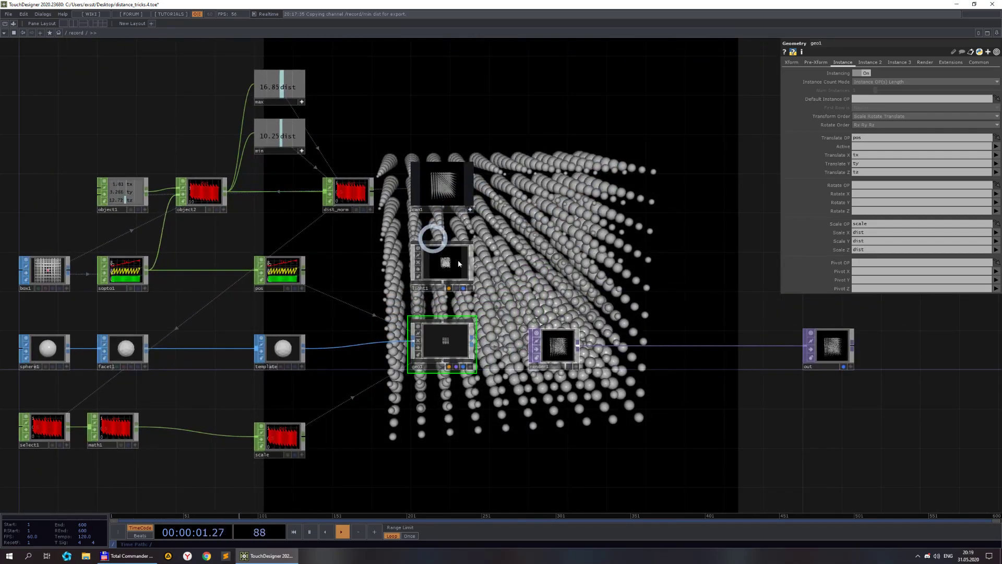
{"action": "left_click_drag", "start_coordinate": [576, 255], "coordinate": [601, 179]}
{"action": "scroll", "coordinate": [600, 177], "scroll_direction": "up", "scroll_amount": 8}
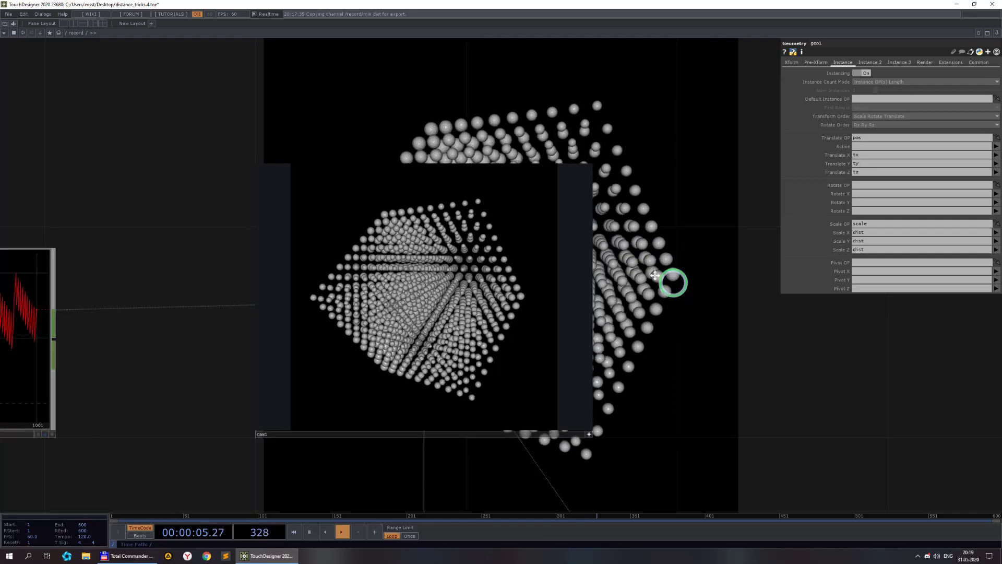
{"action": "left_click_drag", "start_coordinate": [663, 279], "coordinate": [292, 208]}
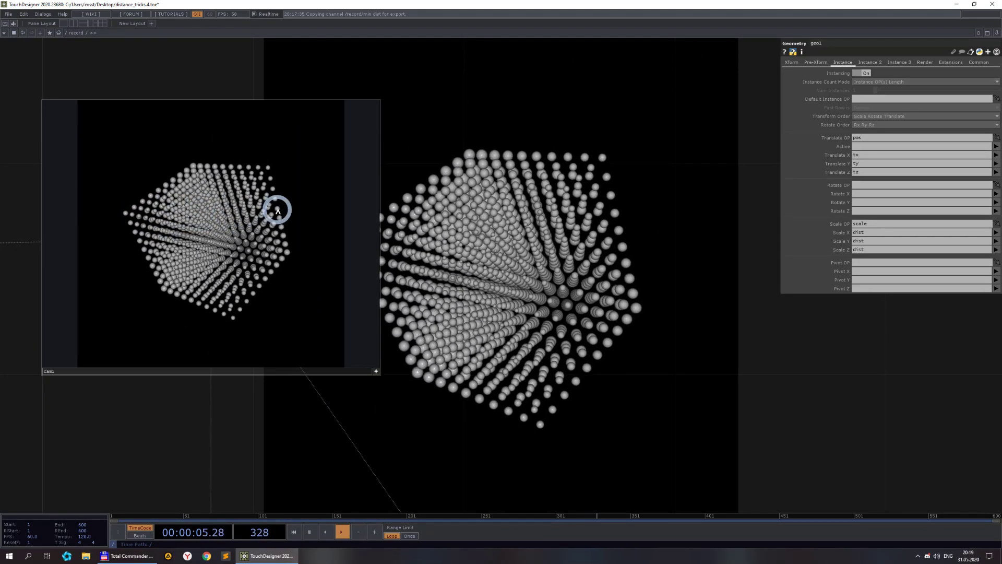
{"action": "scroll", "coordinate": [539, 209], "scroll_direction": "down", "scroll_amount": 4}
{"action": "left_click_drag", "start_coordinate": [495, 278], "coordinate": [574, 219]}
{"action": "scroll", "coordinate": [575, 219], "scroll_direction": "down", "scroll_amount": 3}
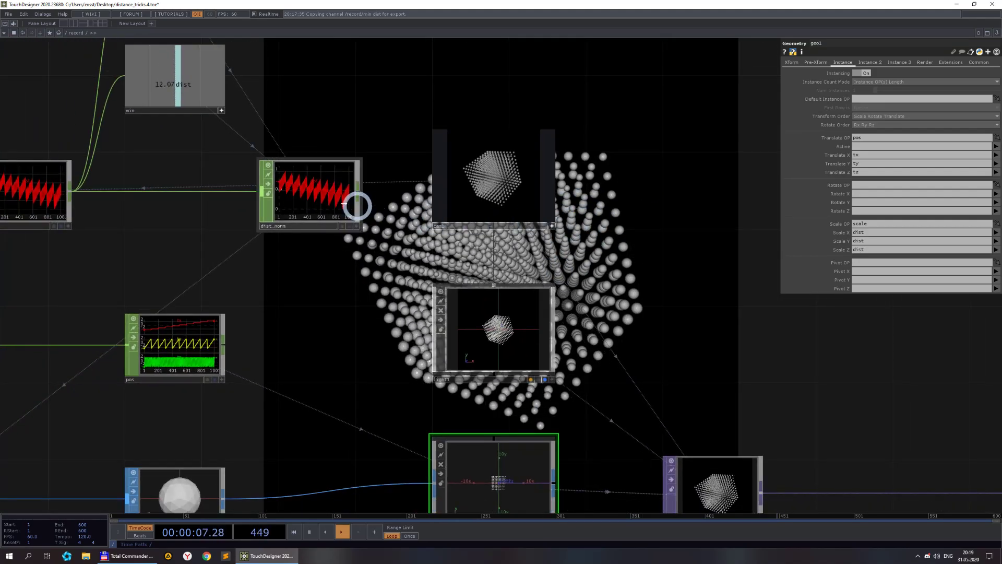
Switch dist_norm's From Range from expressions to constant limits of 10 and 30
{"action": "left_click", "coordinate": [312, 196]}
{"action": "left_click_drag", "start_coordinate": [645, 199], "coordinate": [570, 329]}
{"action": "scroll", "coordinate": [579, 310], "scroll_direction": "down", "scroll_amount": 4}
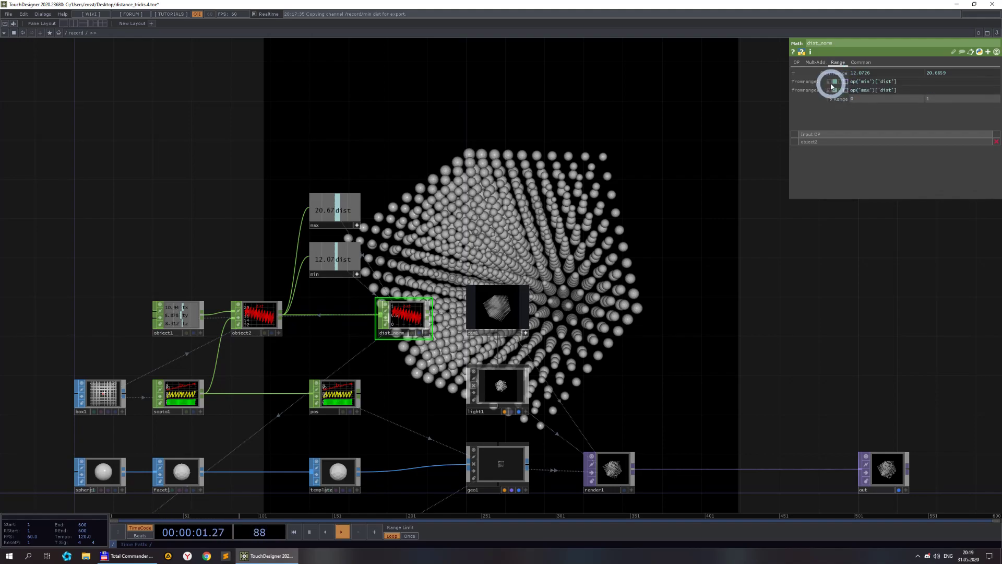
{"action": "left_click", "coordinate": [829, 82]}
{"action": "left_click", "coordinate": [829, 91]}
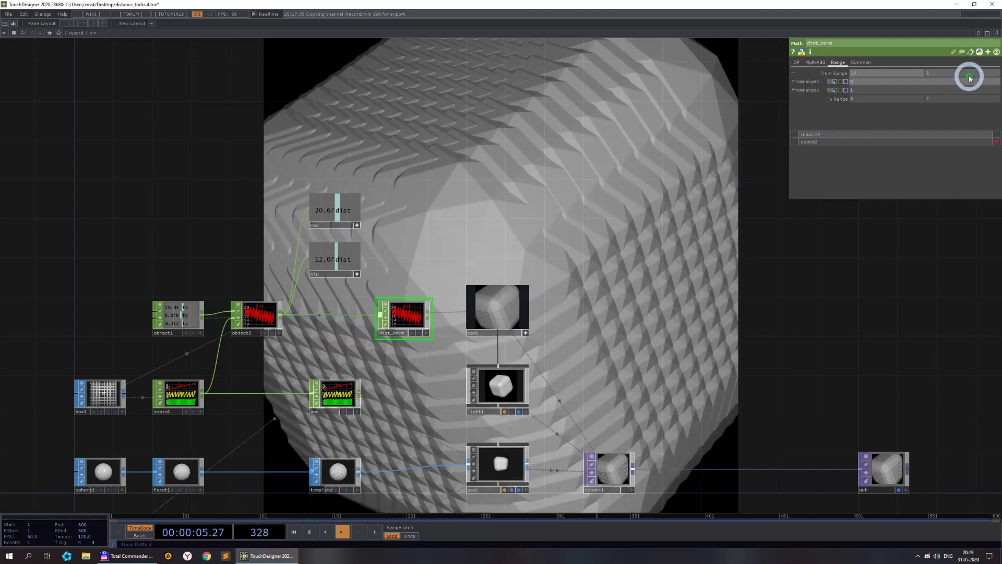
{"action": "left_click_drag", "start_coordinate": [969, 75], "coordinate": [906, 72]}
{"action": "type", "text": "30"}
{"action": "key", "text": "Return"}
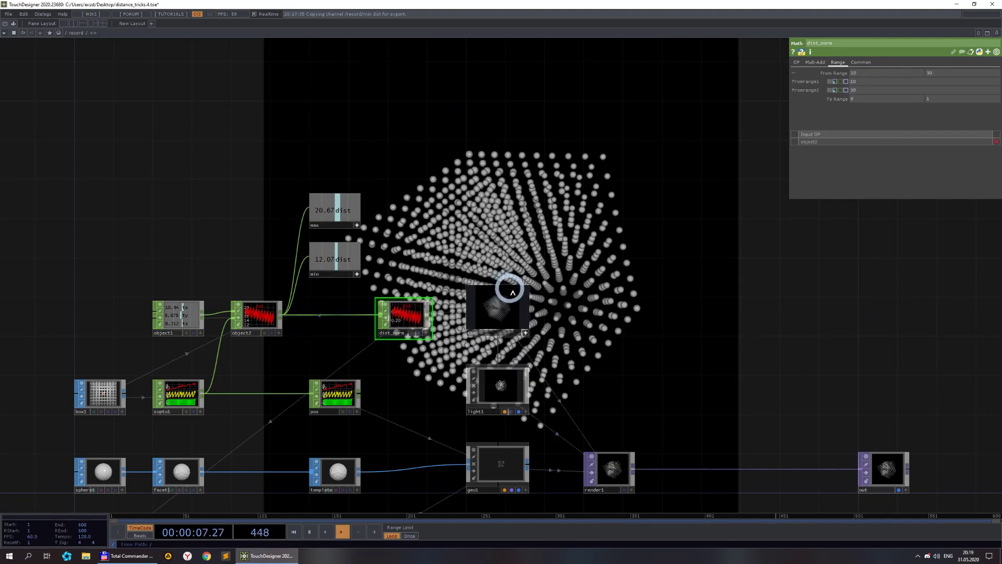
Check the sphere sizes at different camera distances and restore the min and max expressions in dist_norm's From Range
{"action": "scroll", "coordinate": [513, 292], "scroll_direction": "up", "scroll_amount": 5}
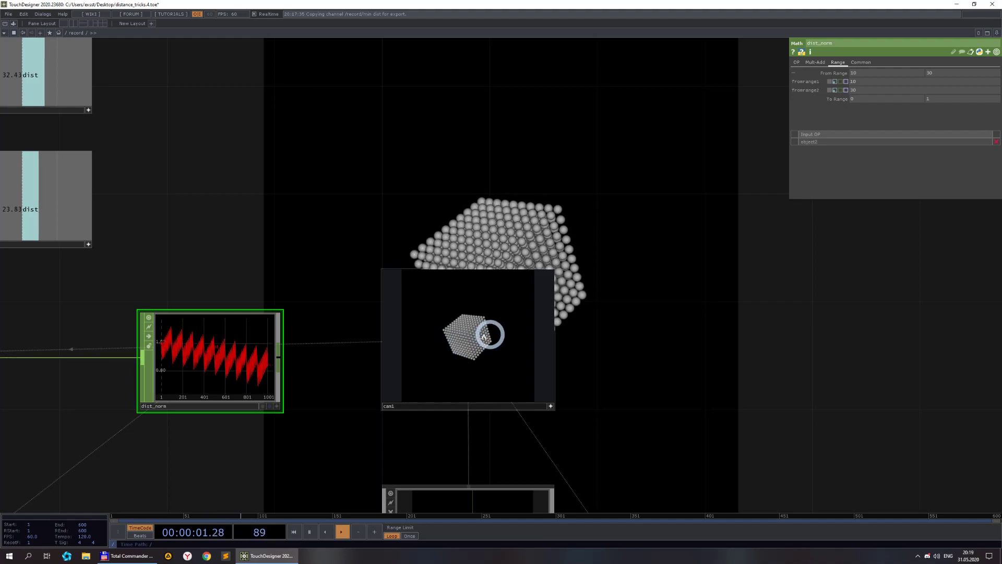
{"action": "scroll", "coordinate": [501, 330], "scroll_direction": "up", "scroll_amount": 3}
{"action": "left_click_drag", "start_coordinate": [571, 368], "coordinate": [443, 324]}
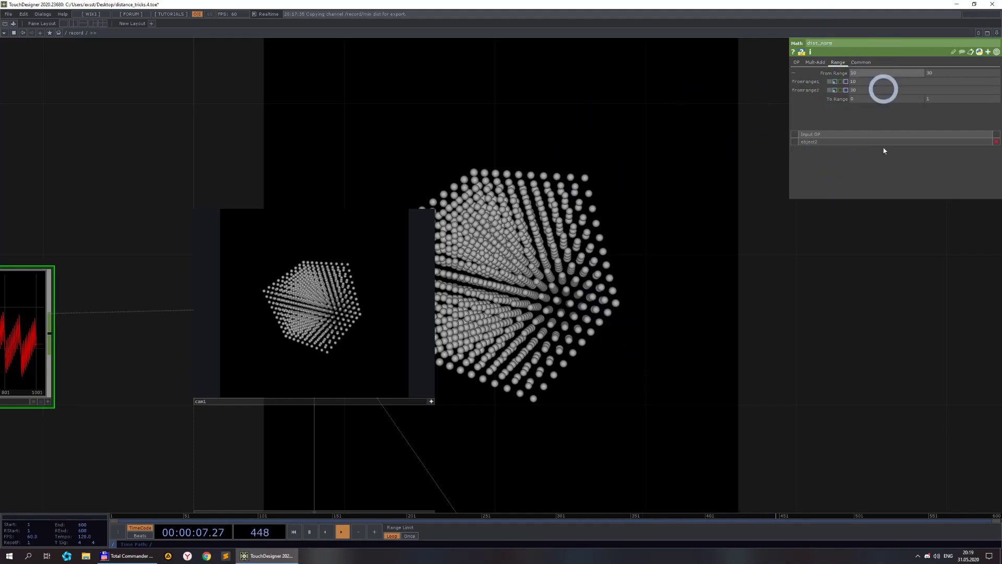
{"action": "left_click", "coordinate": [836, 82]}
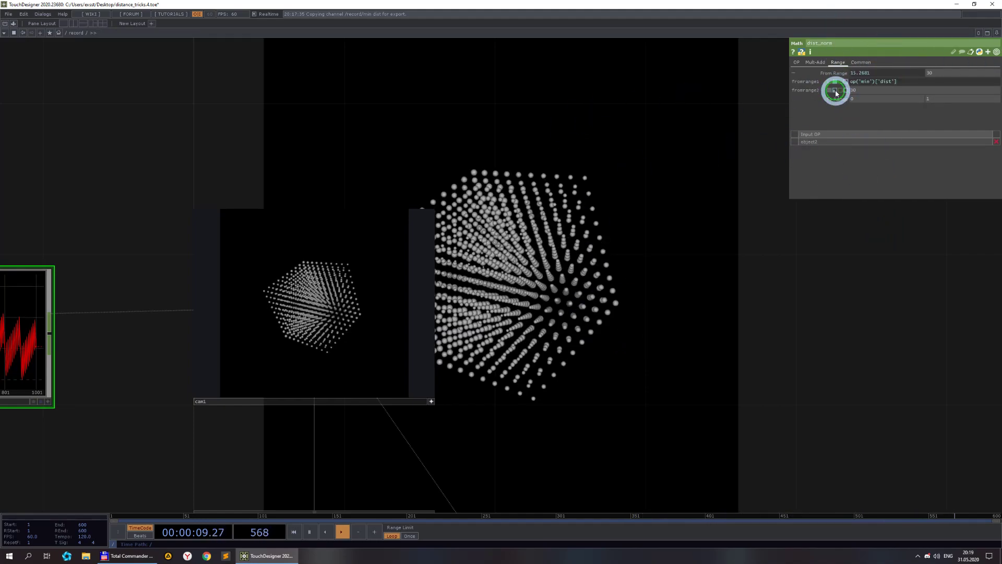
{"action": "left_click", "coordinate": [836, 90]}
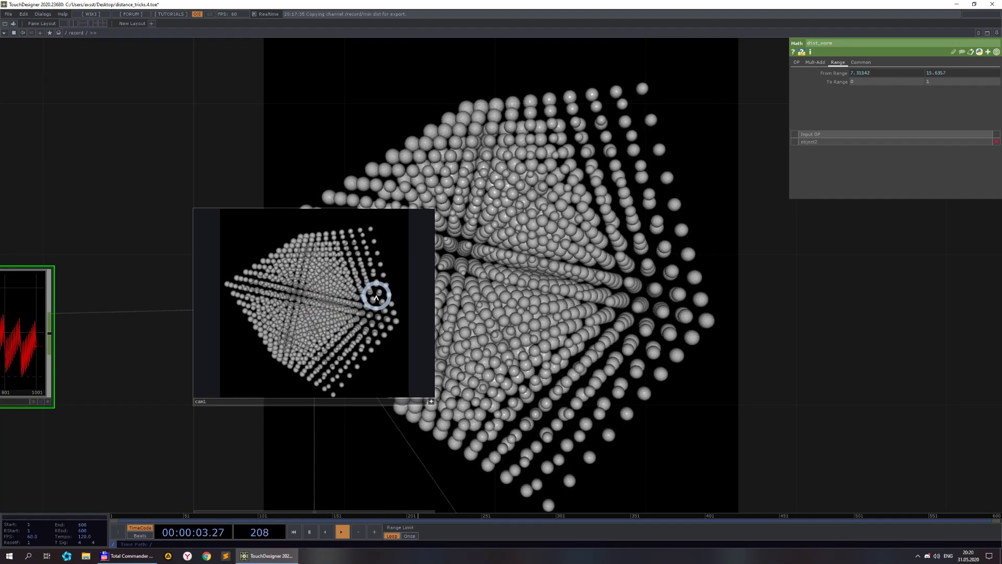
Turn off the node viewers of select1, math1, scale, box1, sopto1, pos, object2 and dist_norm
{"action": "scroll", "coordinate": [704, 300], "scroll_direction": "down", "scroll_amount": 10}
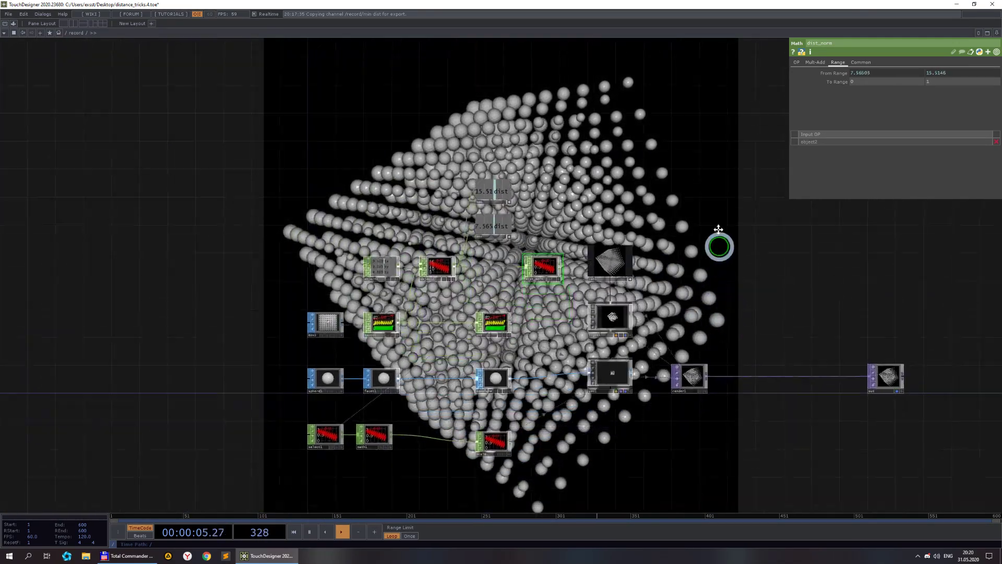
{"action": "left_click_drag", "start_coordinate": [543, 362], "coordinate": [445, 327]}
{"action": "scroll", "coordinate": [436, 322], "scroll_direction": "up", "scroll_amount": 3}
{"action": "left_click_drag", "start_coordinate": [291, 308], "coordinate": [395, 317]}
{"action": "scroll", "coordinate": [470, 237], "scroll_direction": "up", "scroll_amount": 3}
{"action": "scroll", "coordinate": [470, 237], "scroll_direction": "down", "scroll_amount": 5}
{"action": "left_click_drag", "start_coordinate": [476, 315], "coordinate": [438, 358]}
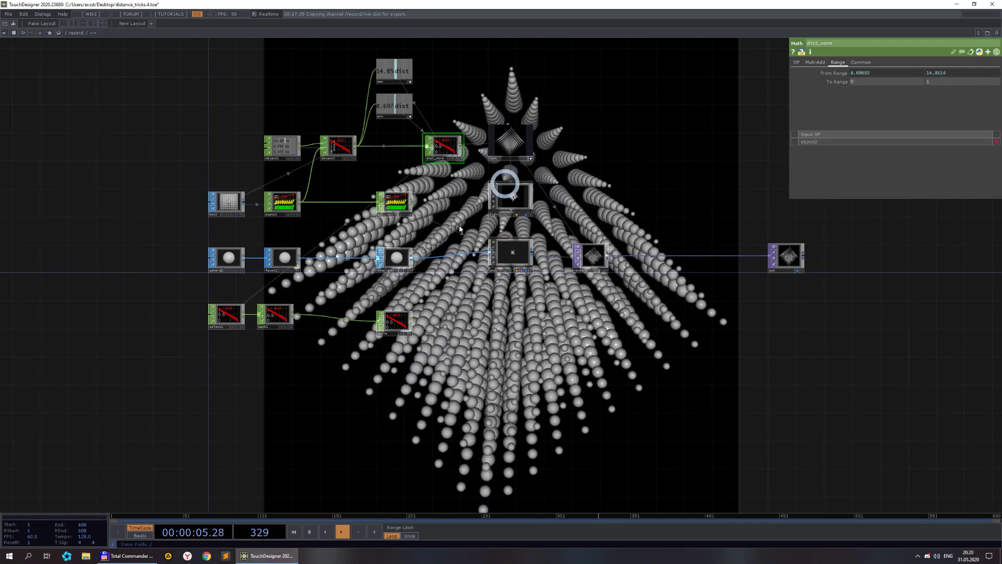
{"action": "left_click", "coordinate": [220, 302]}
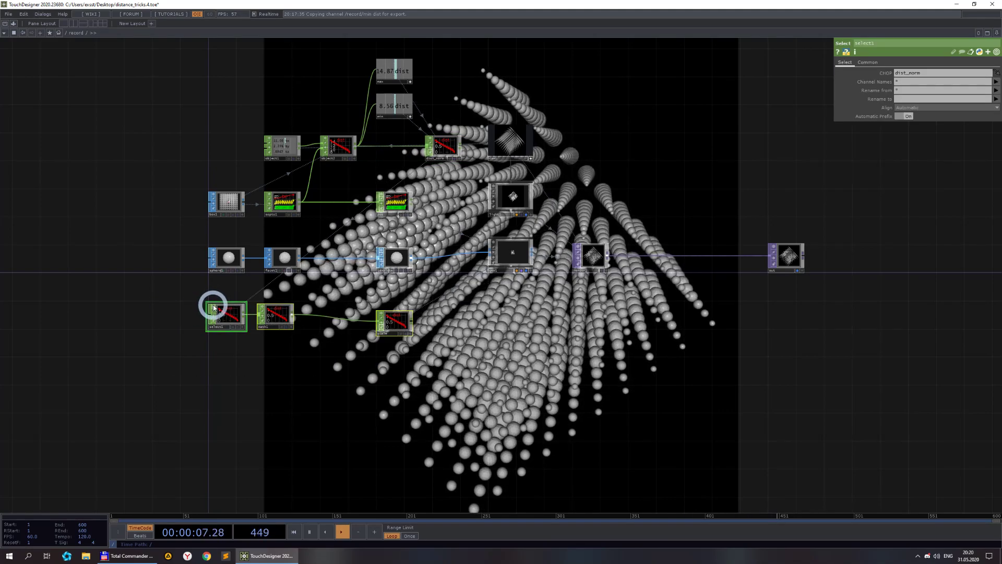
{"action": "left_click", "coordinate": [267, 205]}
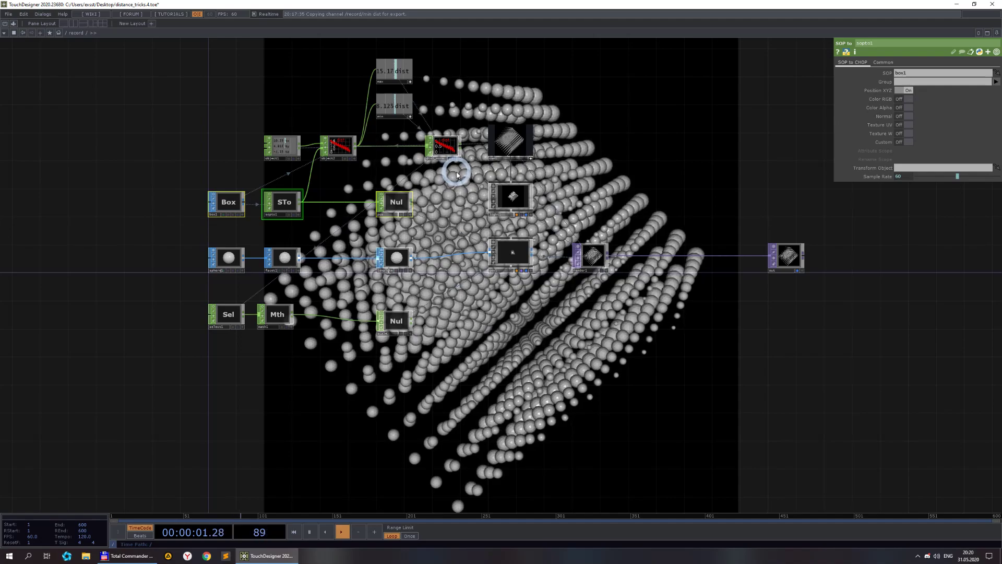
{"action": "left_click_drag", "start_coordinate": [457, 173], "coordinate": [437, 197]}
{"action": "left_click", "coordinate": [319, 167]}
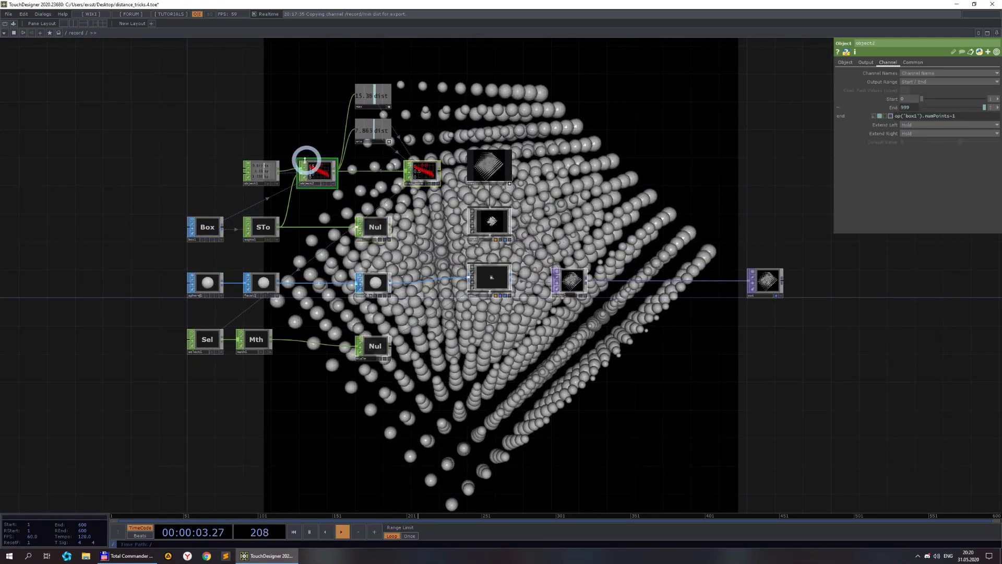
{"action": "scroll", "coordinate": [280, 157], "scroll_direction": "up", "scroll_amount": 5}
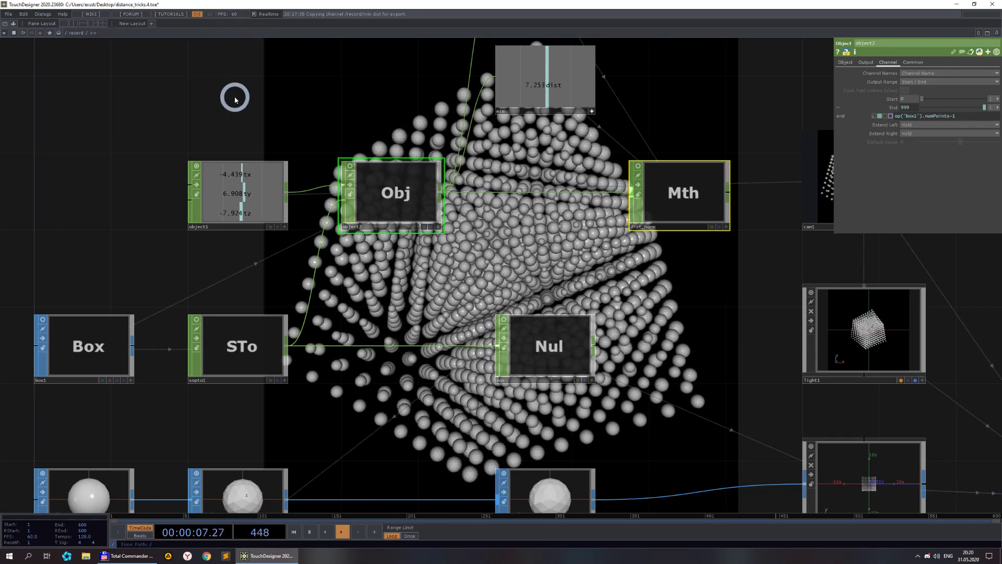
{"action": "scroll", "coordinate": [238, 96], "scroll_direction": "down", "scroll_amount": 3}
{"action": "left_click_drag", "start_coordinate": [543, 400], "coordinate": [626, 340]}
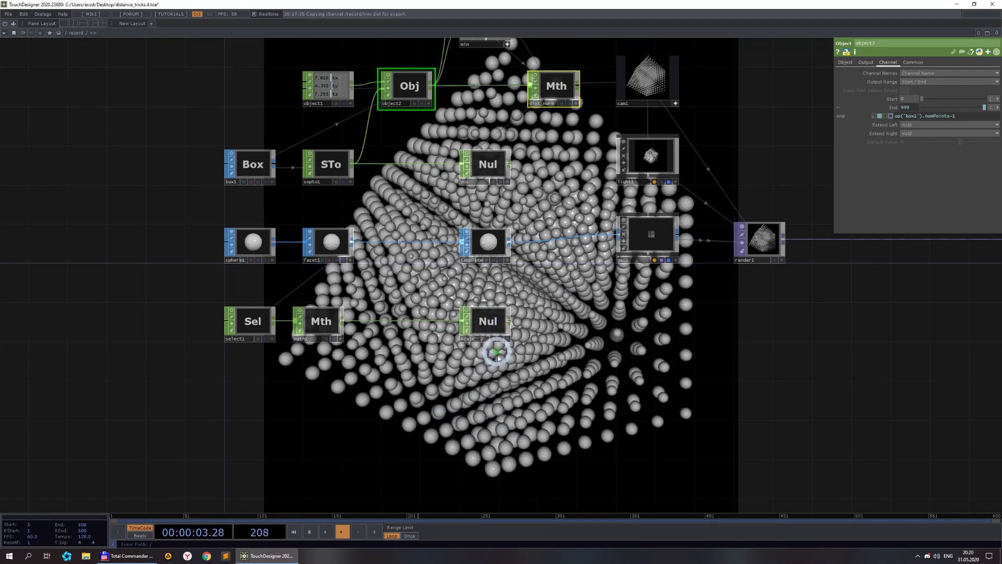
{"action": "scroll", "coordinate": [501, 371], "scroll_direction": "up", "scroll_amount": 3}
{"action": "scroll", "coordinate": [500, 370], "scroll_direction": "down", "scroll_amount": 3}
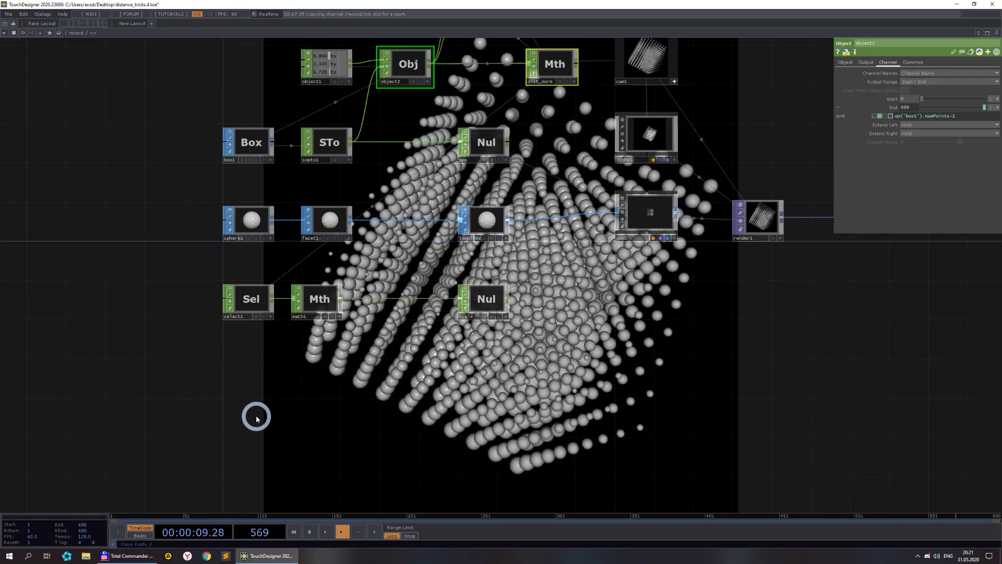
{"action": "scroll", "coordinate": [264, 408], "scroll_direction": "down", "scroll_amount": 2}
{"action": "left_click_drag", "start_coordinate": [265, 408], "coordinate": [233, 287]}
{"action": "scroll", "coordinate": [224, 274], "scroll_direction": "up", "scroll_amount": 3}
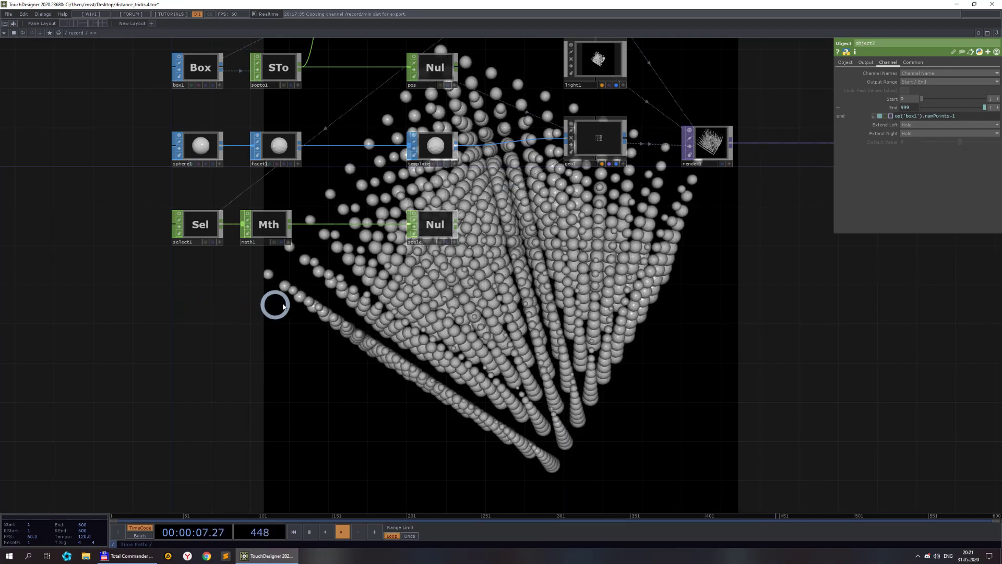
Create a CHOP to TOP from the dist_norm channel output and place it below select1
{"action": "left_click_drag", "start_coordinate": [320, 309], "coordinate": [307, 352]}
{"action": "scroll", "coordinate": [318, 320], "scroll_direction": "down", "scroll_amount": 3}
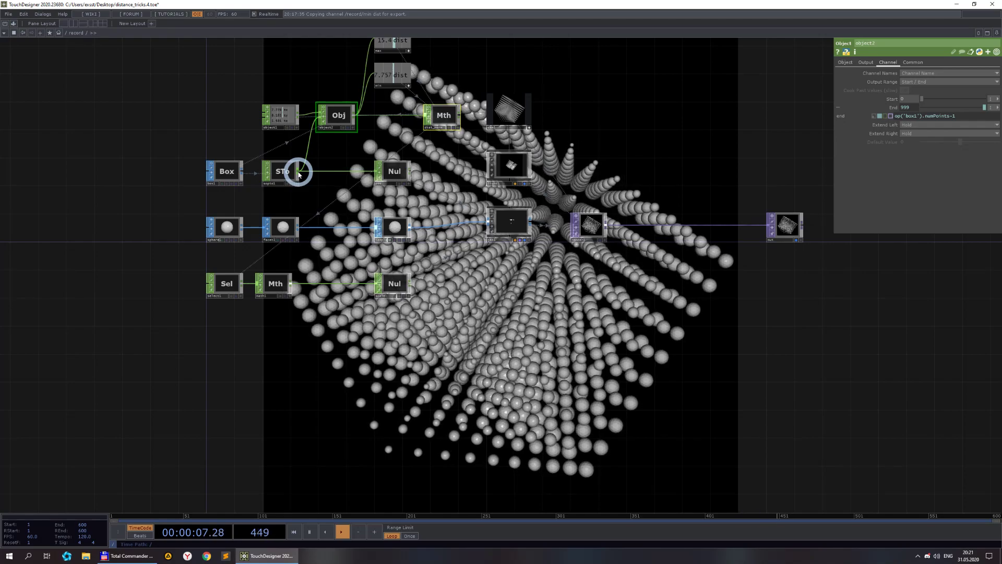
{"action": "right_click", "coordinate": [462, 115]}
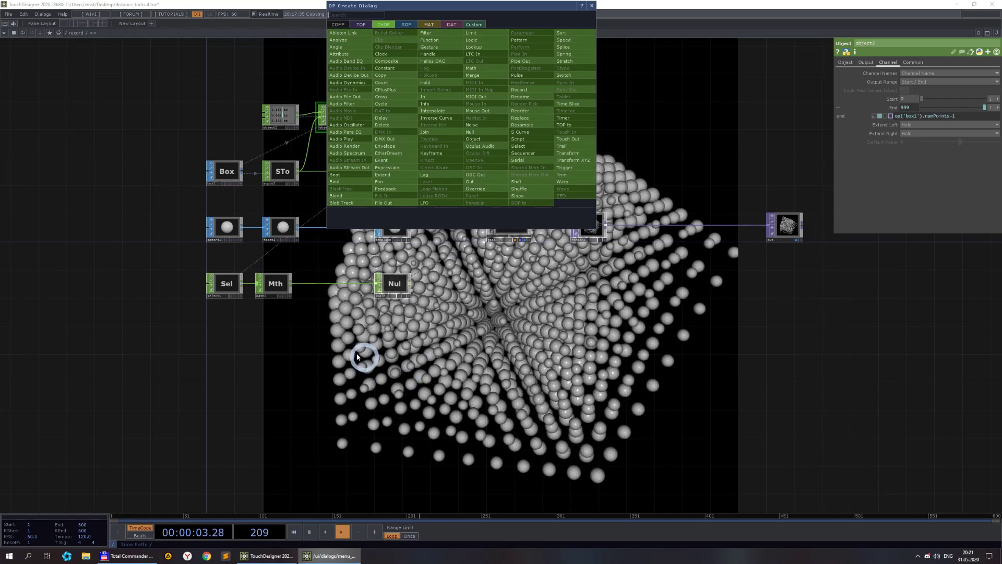
{"action": "left_click", "coordinate": [361, 25]}
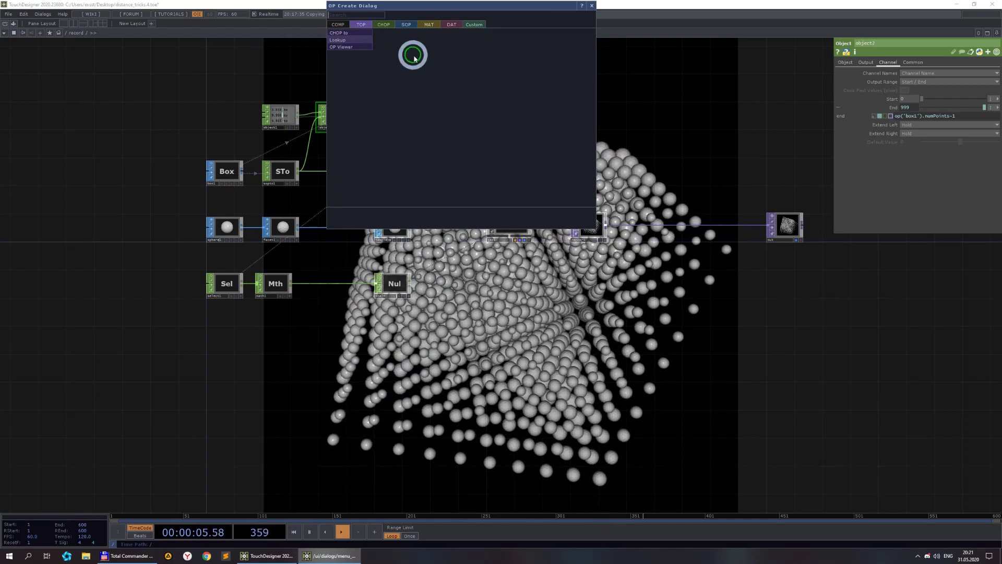
{"action": "left_click", "coordinate": [345, 36]}
{"action": "left_click", "coordinate": [221, 342]}
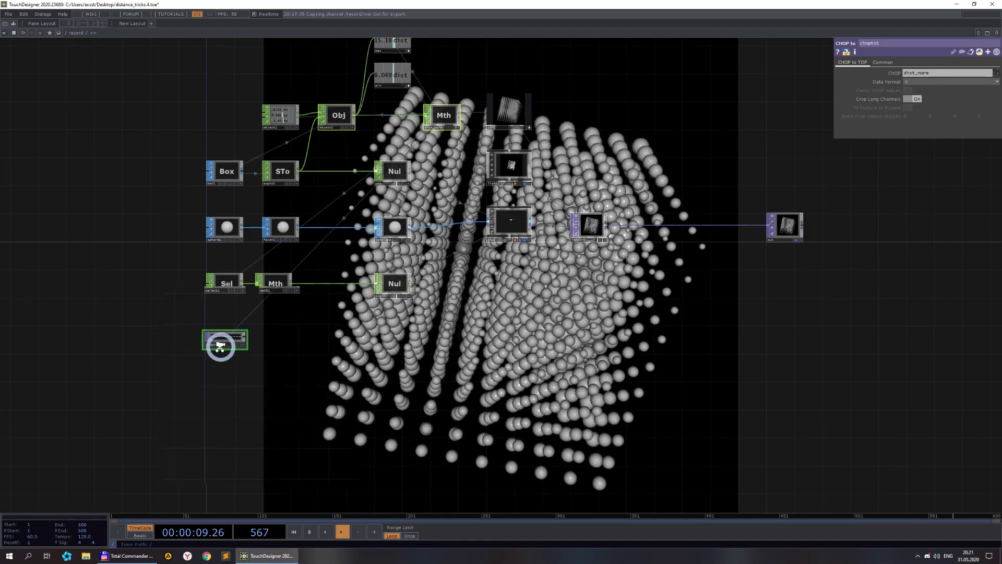
{"action": "left_click", "coordinate": [219, 346]}
{"action": "scroll", "coordinate": [219, 346], "scroll_direction": "up", "scroll_amount": 5}
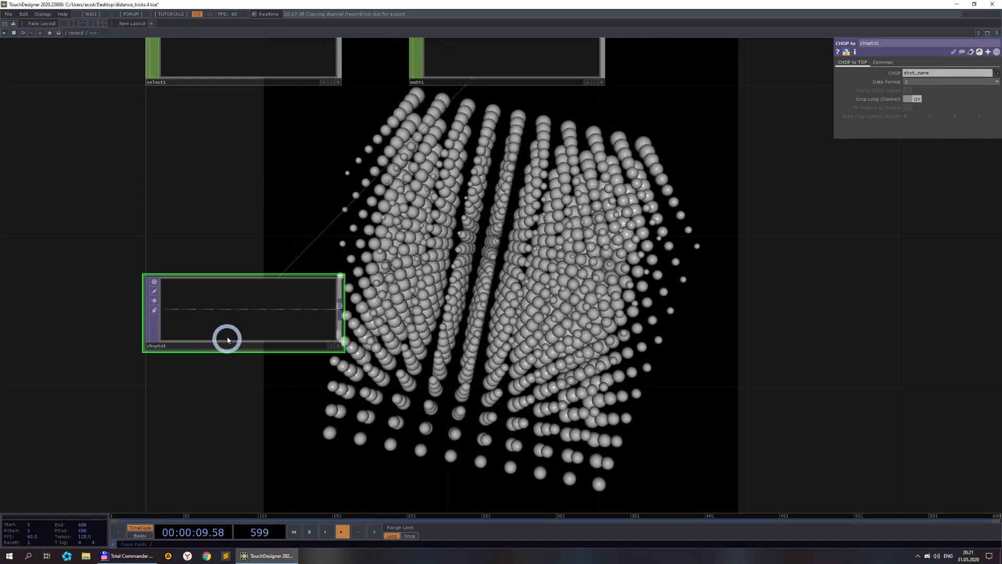
Set chopto1's pixel format to 32-bit float (Mono) and check the node's info
{"action": "left_click", "coordinate": [912, 84]}
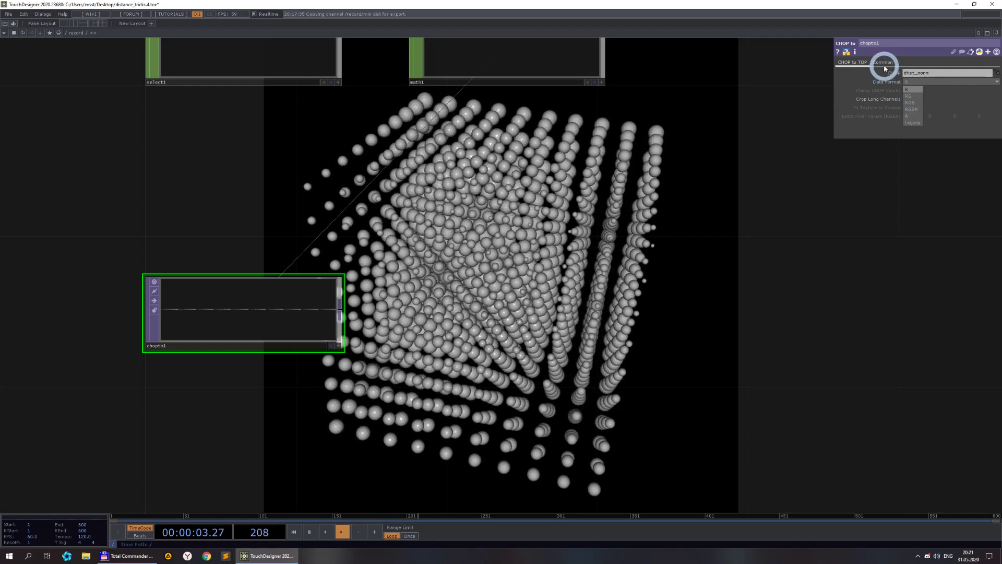
{"action": "left_click", "coordinate": [896, 79]}
{"action": "left_click", "coordinate": [884, 64]}
{"action": "left_click", "coordinate": [921, 132]}
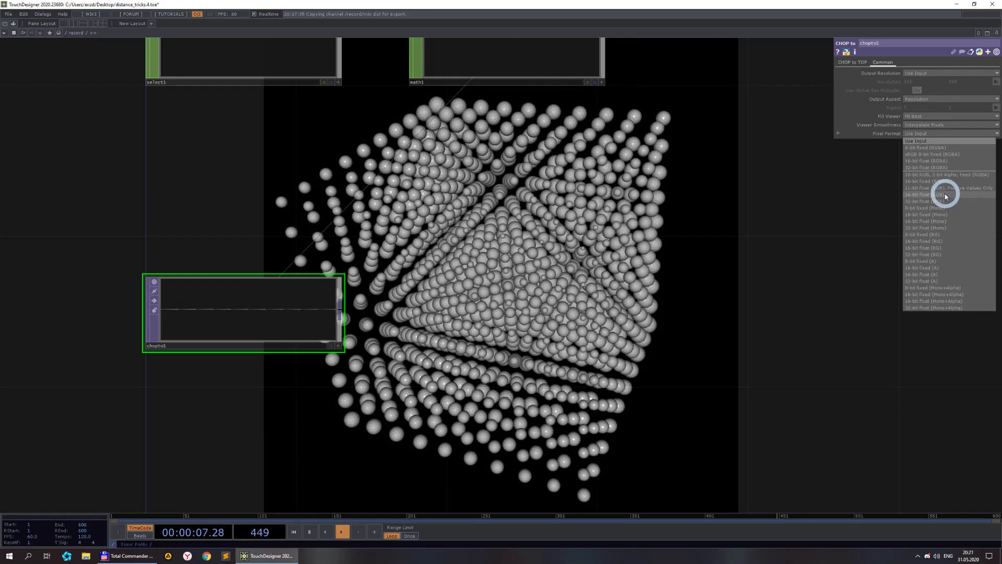
{"action": "left_click", "coordinate": [946, 229]}
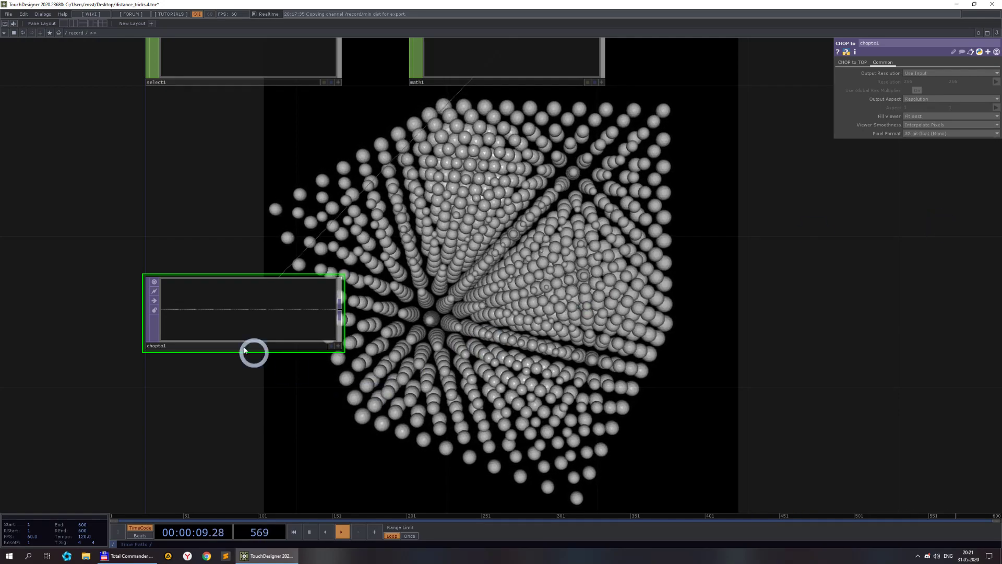
{"action": "middle_click", "coordinate": [234, 326]}
Add a Lookup TOP beside chopto1 and connect chopto1 to its first input
{"action": "scroll", "coordinate": [219, 419], "scroll_direction": "down", "scroll_amount": 3}
{"action": "left_click_drag", "start_coordinate": [287, 392], "coordinate": [420, 306]}
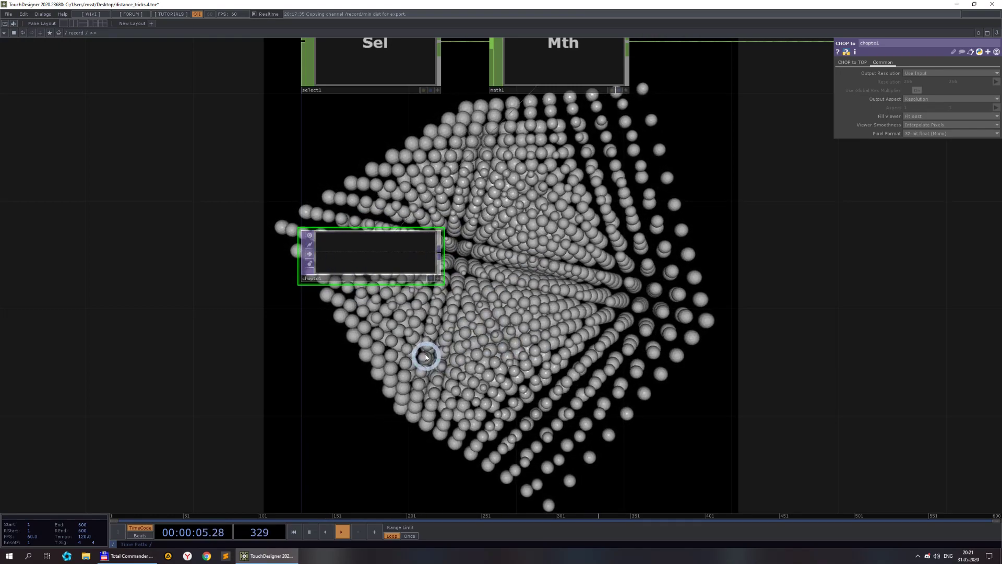
{"action": "key", "text": "Tab"}
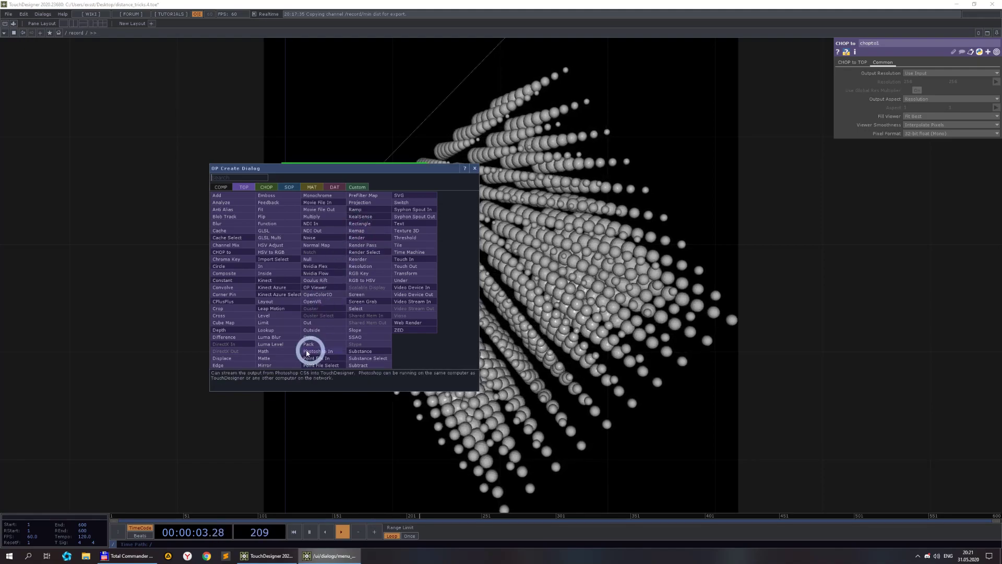
{"action": "left_click", "coordinate": [281, 330]}
{"action": "left_click", "coordinate": [554, 193]}
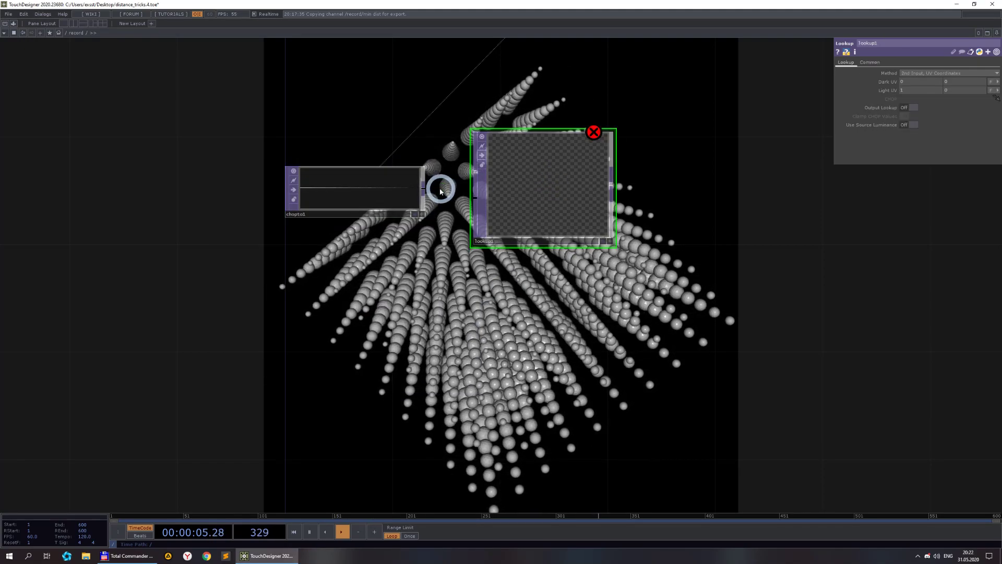
{"action": "left_click", "coordinate": [470, 178]}
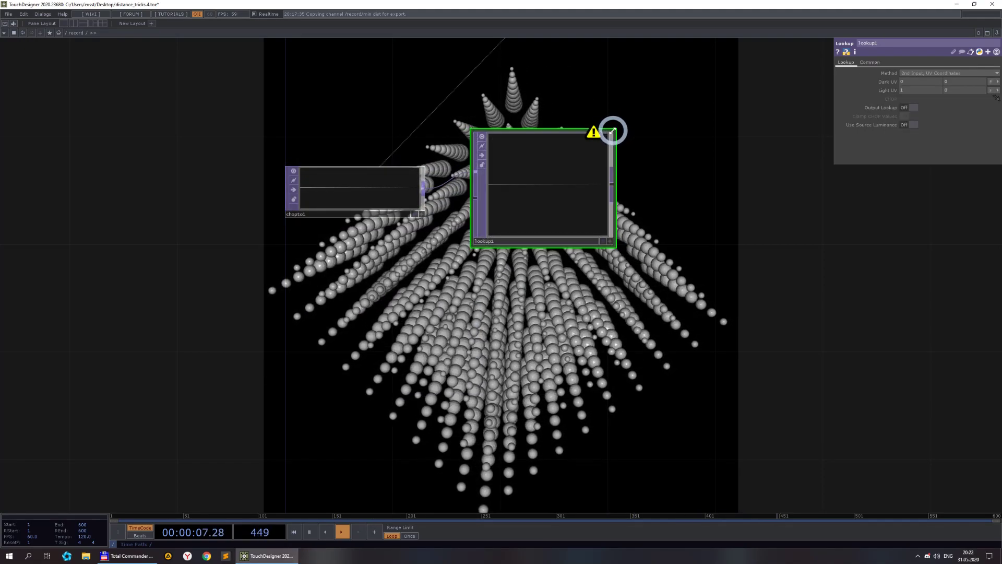
Add a Ramp TOP below chopto1 and set its resolution to 1000 by 1
{"action": "double_click", "coordinate": [327, 296]}
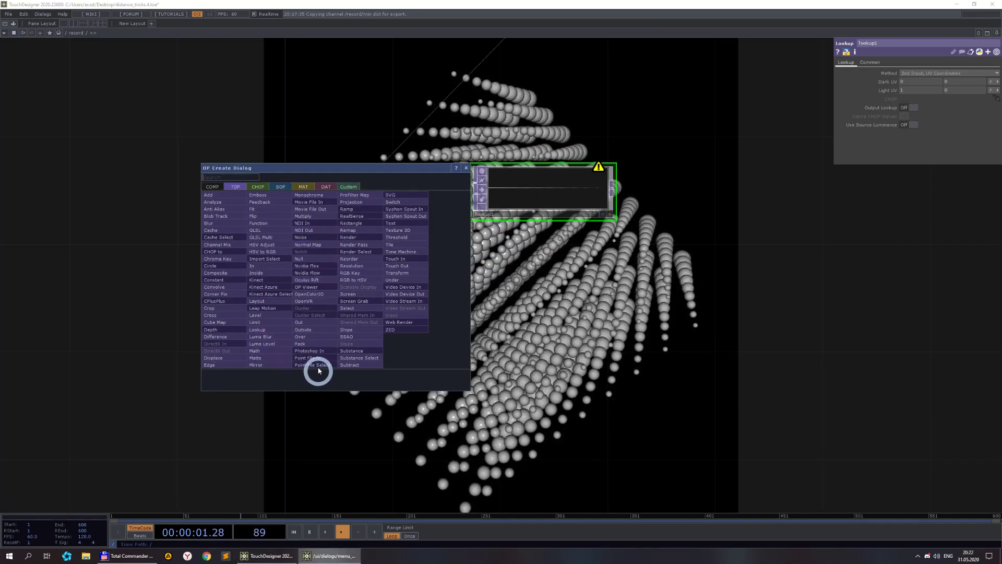
{"action": "left_click", "coordinate": [350, 210]}
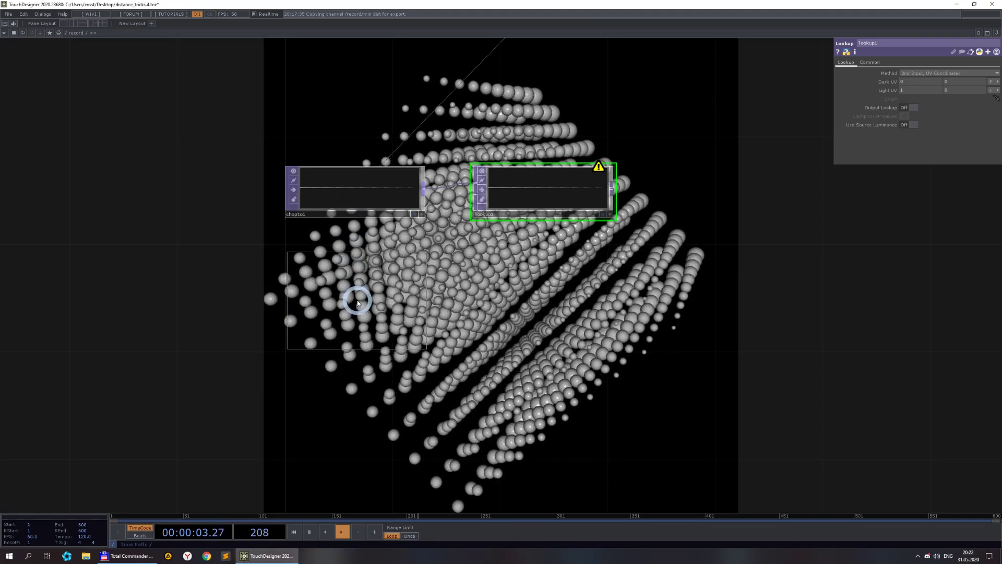
{"action": "left_click", "coordinate": [354, 297]}
{"action": "left_click", "coordinate": [866, 62]}
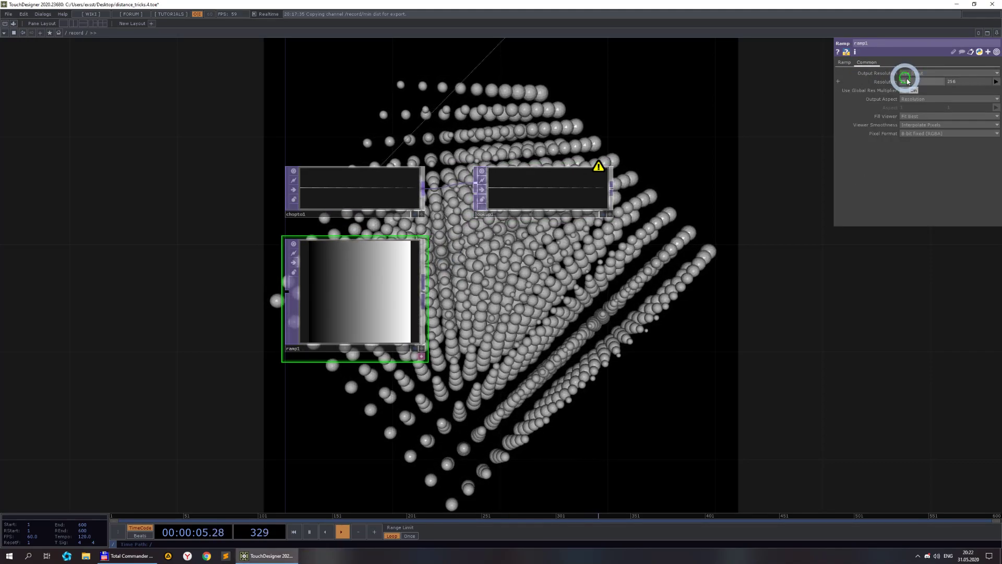
{"action": "type", "text": "1000"}
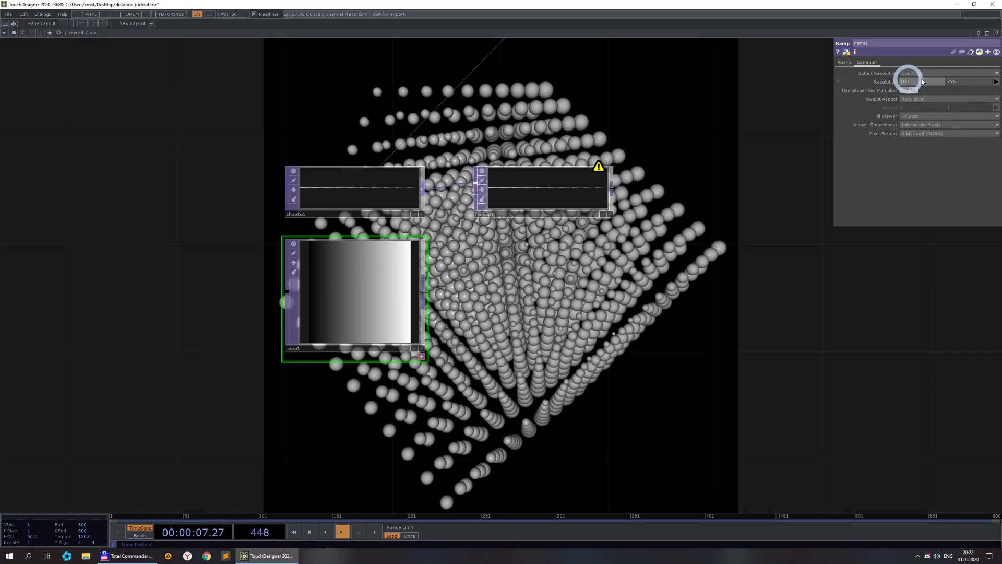
{"action": "left_click", "coordinate": [957, 83]}
{"action": "type", "text": "1"}
{"action": "key", "text": "Return"}
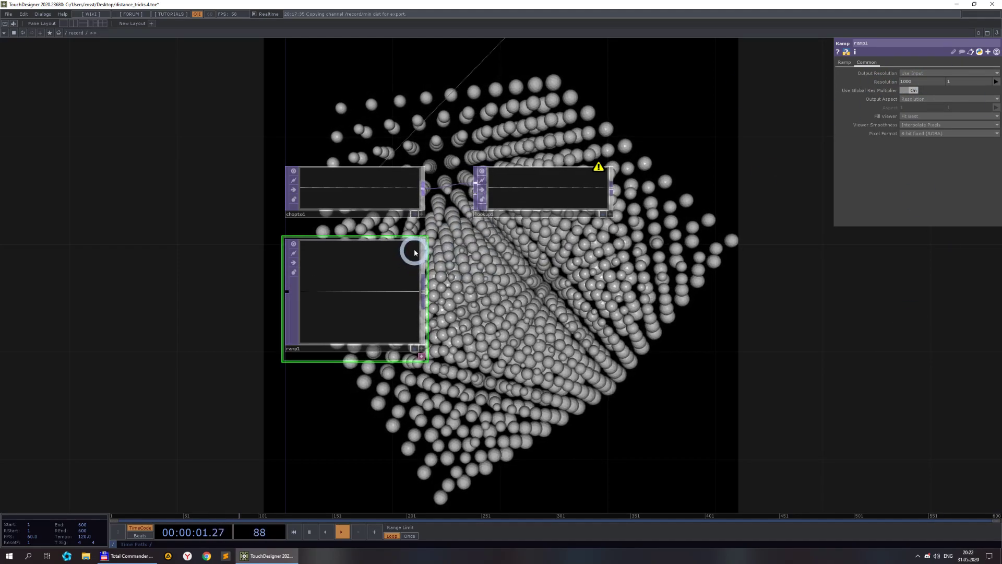
Shrink ramp1's node to fit beneath chopto1 and set its pixel format to 32-bit float (RGBA)
{"action": "left_click_drag", "start_coordinate": [425, 240], "coordinate": [426, 238]}
{"action": "left_click_drag", "start_coordinate": [400, 311], "coordinate": [400, 259]}
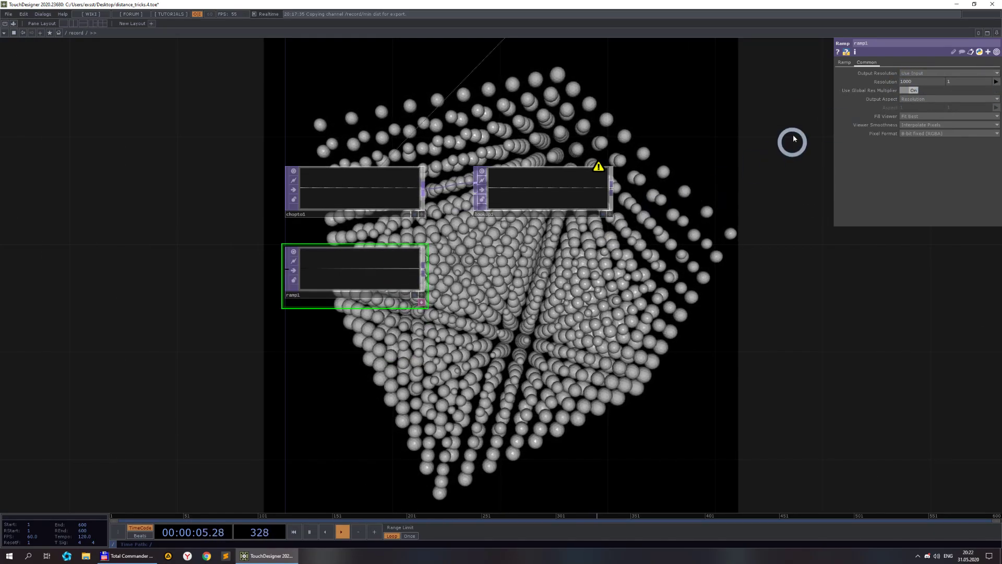
{"action": "left_click", "coordinate": [923, 93]}
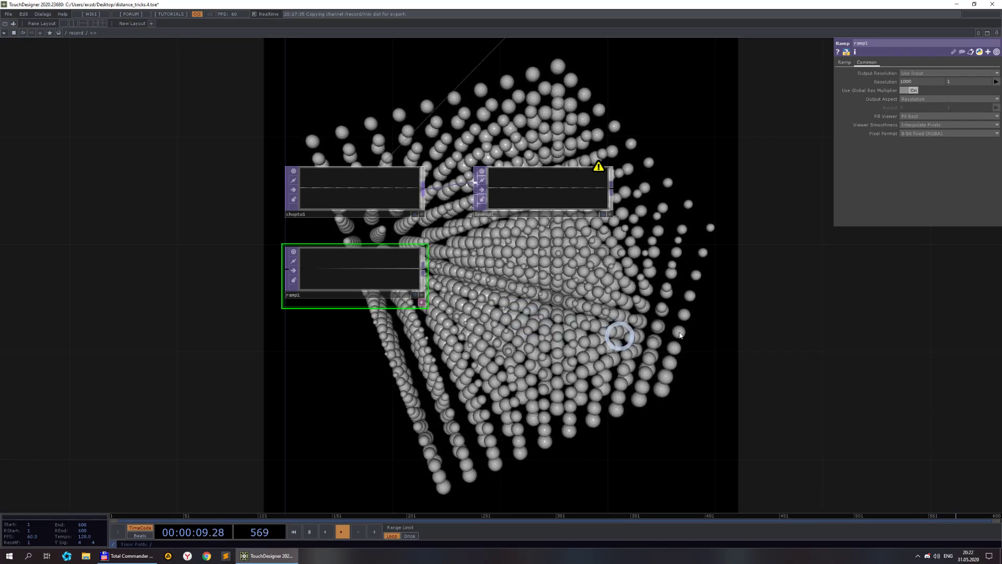
{"action": "left_click", "coordinate": [917, 133]}
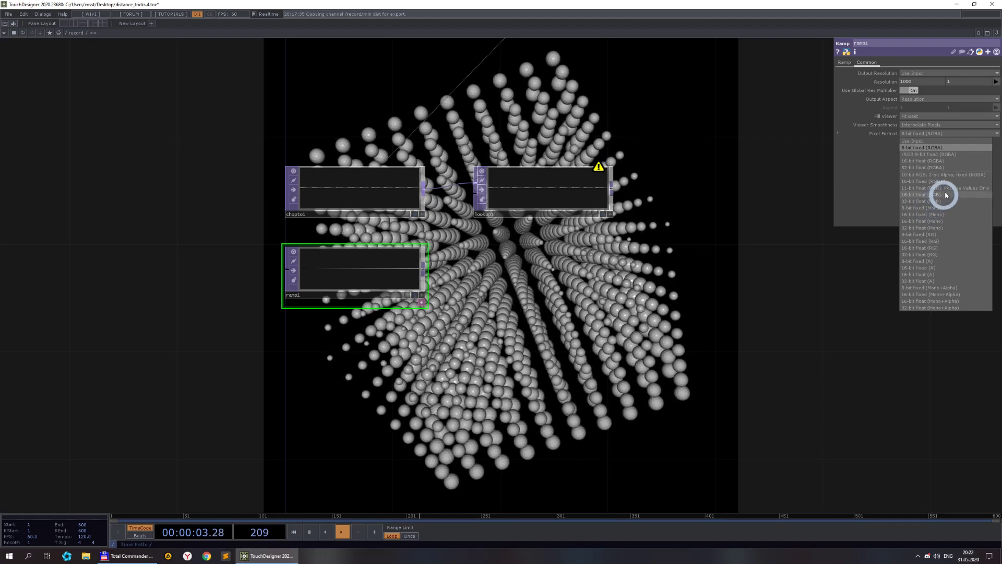
{"action": "left_click", "coordinate": [936, 168]}
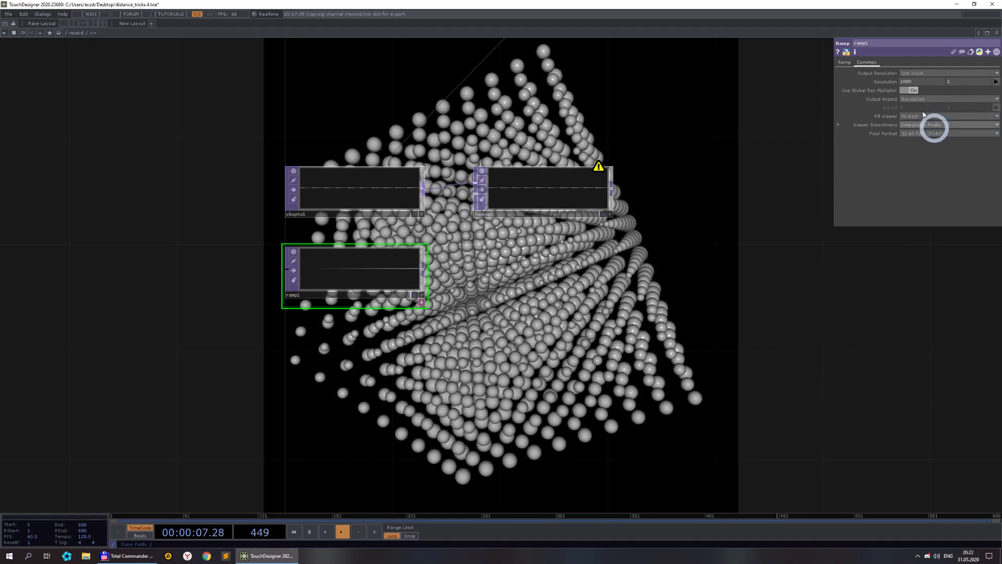
{"action": "left_click", "coordinate": [844, 62]}
Create a Phong material below the geometry component and assign it to that geometry
{"action": "left_click_drag", "start_coordinate": [811, 343], "coordinate": [772, 355]}
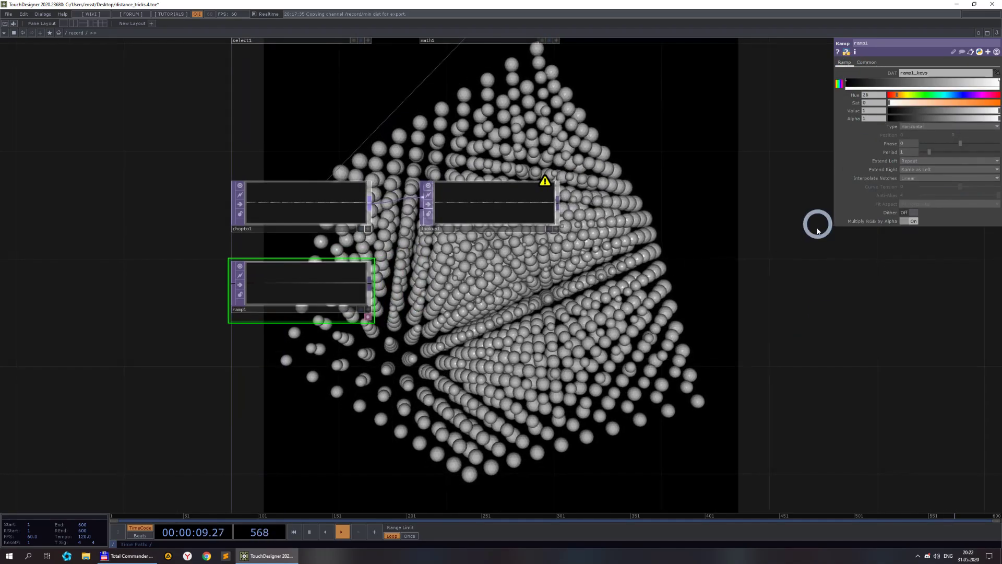
{"action": "left_click_drag", "start_coordinate": [760, 241], "coordinate": [649, 294]}
{"action": "scroll", "coordinate": [673, 265], "scroll_direction": "down", "scroll_amount": 3}
{"action": "left_click_drag", "start_coordinate": [830, 229], "coordinate": [283, 391]}
{"action": "left_click_drag", "start_coordinate": [457, 255], "coordinate": [457, 291]}
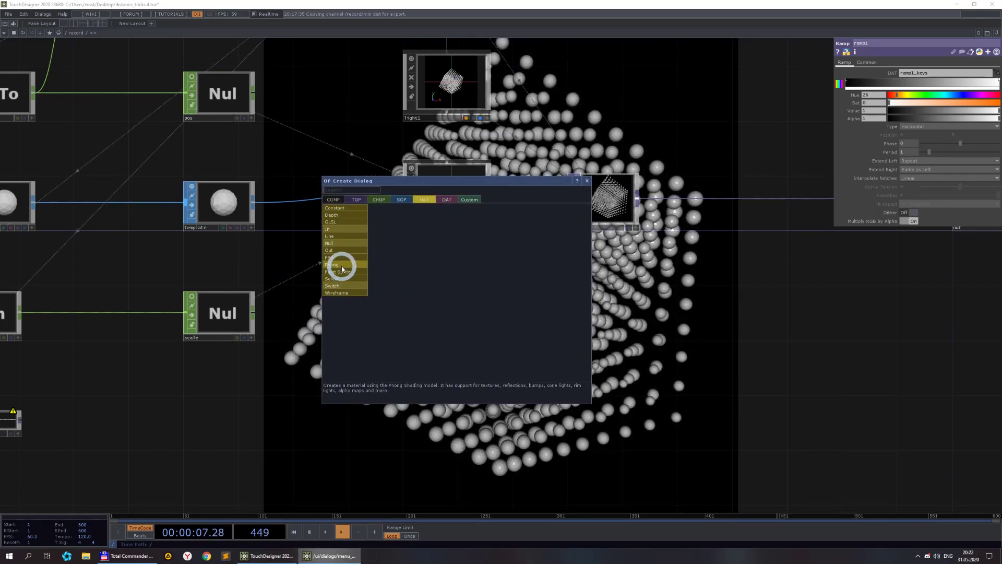
{"action": "left_click", "coordinate": [444, 288]}
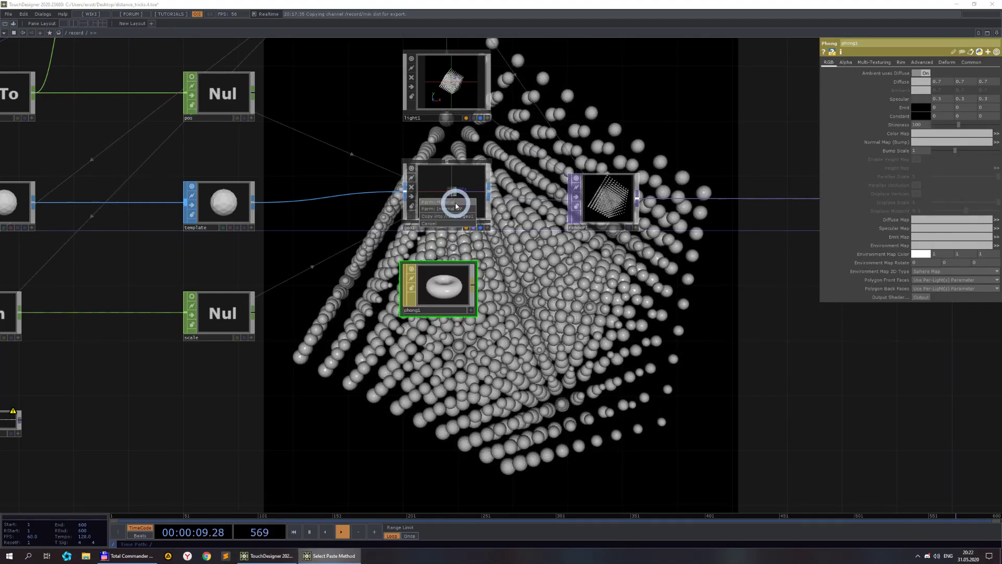
Recolour ramp1's gradient to run from orange to blue, with hue 223 and saturation 1 at the blue end
{"action": "left_click_drag", "start_coordinate": [605, 341], "coordinate": [560, 283]}
{"action": "scroll", "coordinate": [560, 282], "scroll_direction": "down", "scroll_amount": 3}
{"action": "left_click_drag", "start_coordinate": [345, 383], "coordinate": [485, 297]}
{"action": "scroll", "coordinate": [485, 297], "scroll_direction": "up", "scroll_amount": 2}
{"action": "scroll", "coordinate": [453, 291], "scroll_direction": "up", "scroll_amount": 2}
{"action": "left_click_drag", "start_coordinate": [441, 266], "coordinate": [393, 328]}
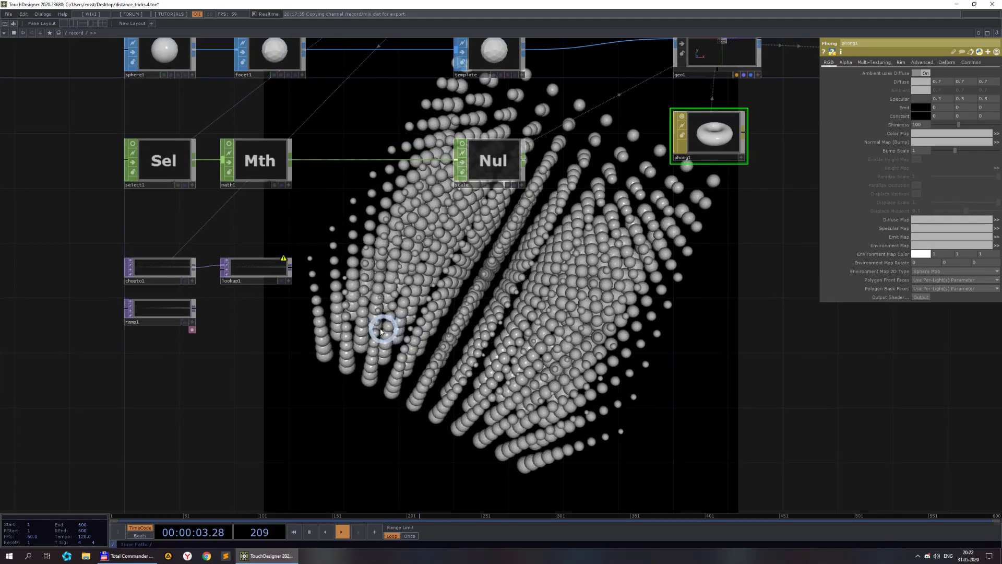
{"action": "scroll", "coordinate": [202, 319], "scroll_direction": "up", "scroll_amount": 2}
{"action": "left_click", "coordinate": [179, 313]}
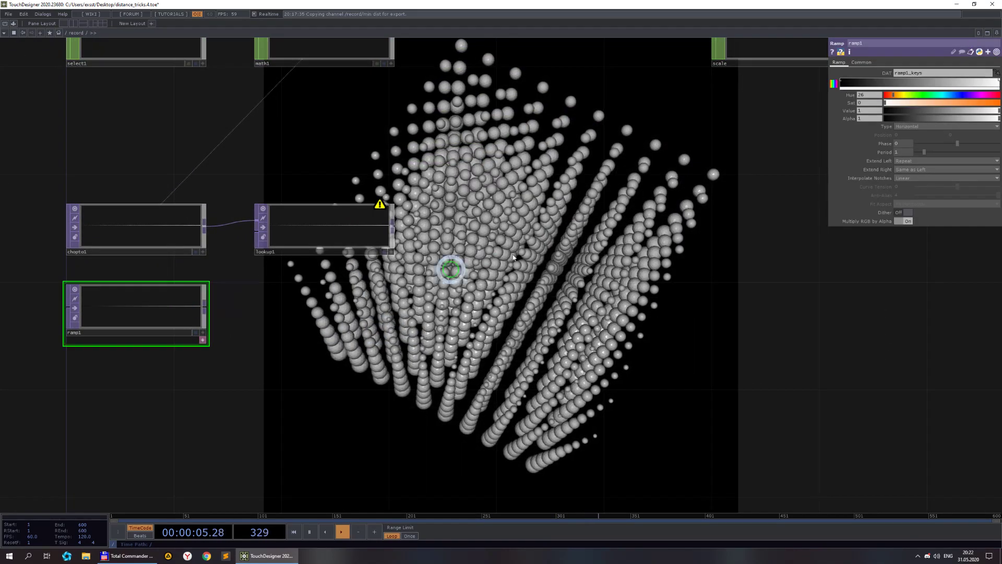
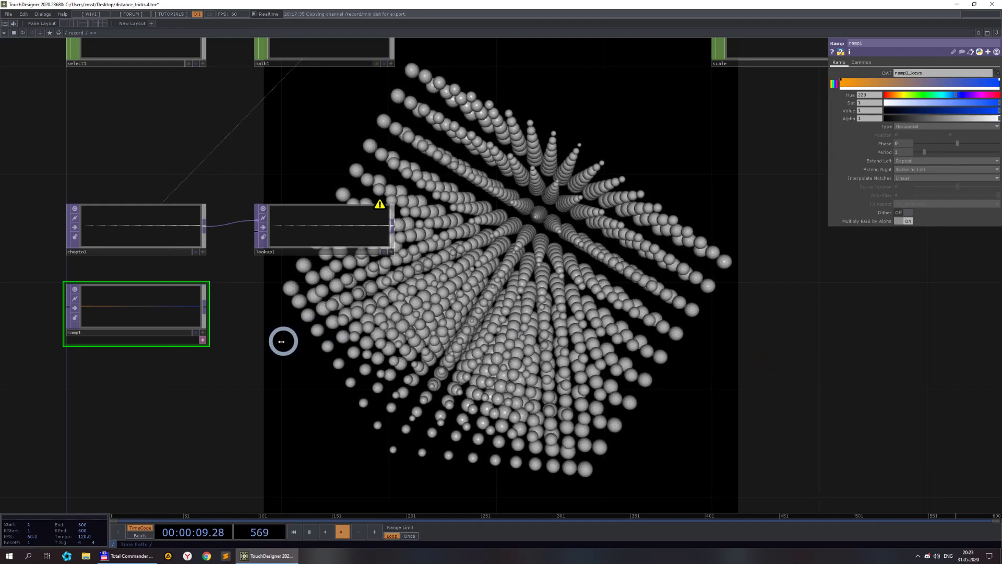
Connect ramp1 to lookup1's second input, set lookup1's pixel format to 32-bit float (RGBA), and check its info
{"action": "left_click", "coordinate": [208, 307]}
{"action": "left_click", "coordinate": [246, 236]}
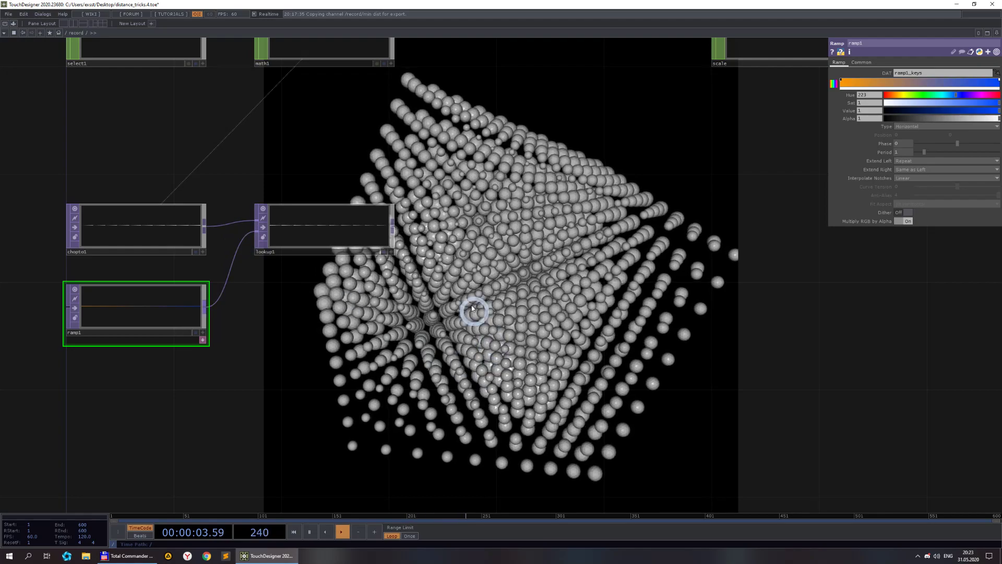
{"action": "left_click", "coordinate": [313, 238]}
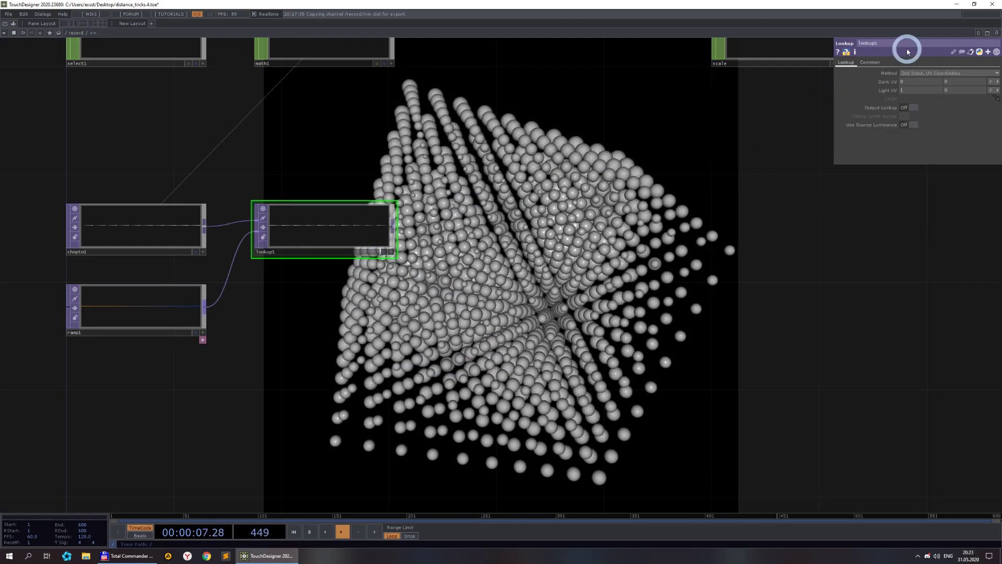
{"action": "left_click", "coordinate": [869, 62]}
{"action": "left_click", "coordinate": [933, 160]}
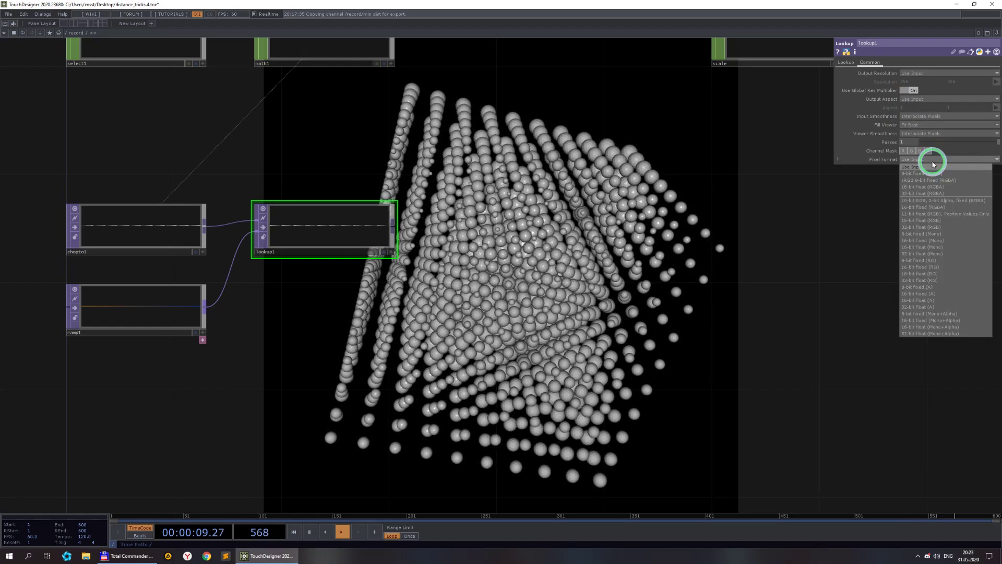
{"action": "left_click", "coordinate": [926, 193]}
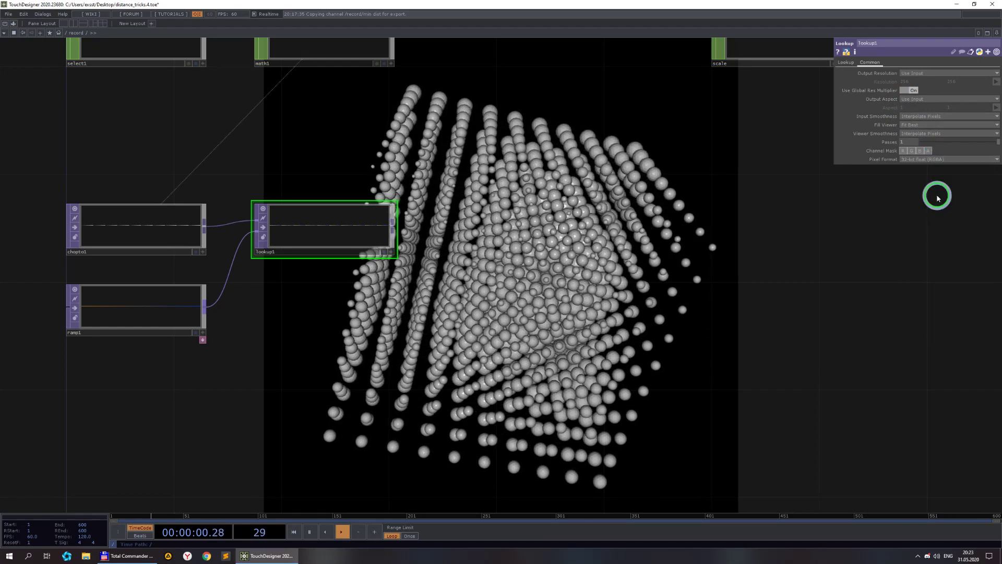
{"action": "middle_click", "coordinate": [350, 250]}
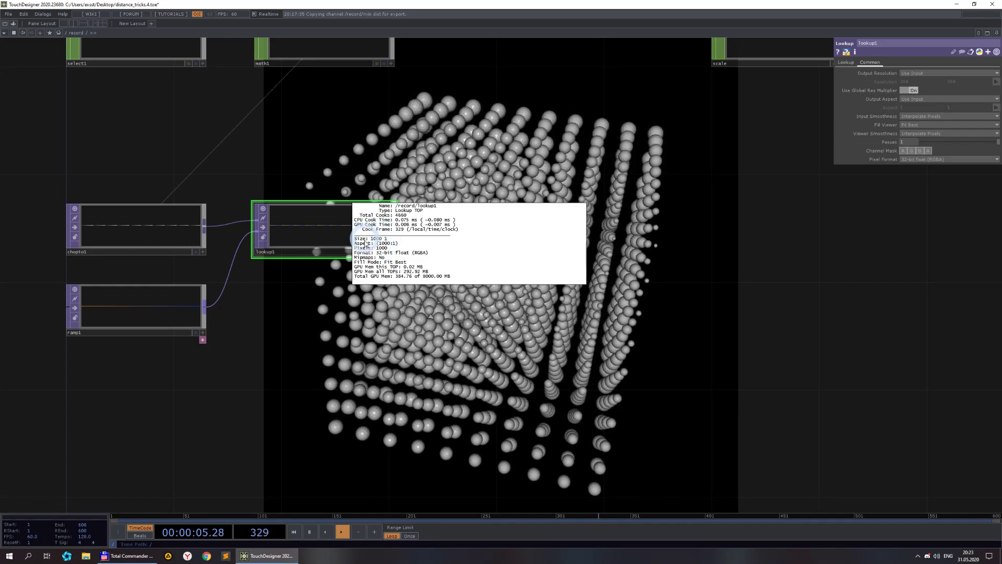
{"action": "left_click", "coordinate": [551, 361]}
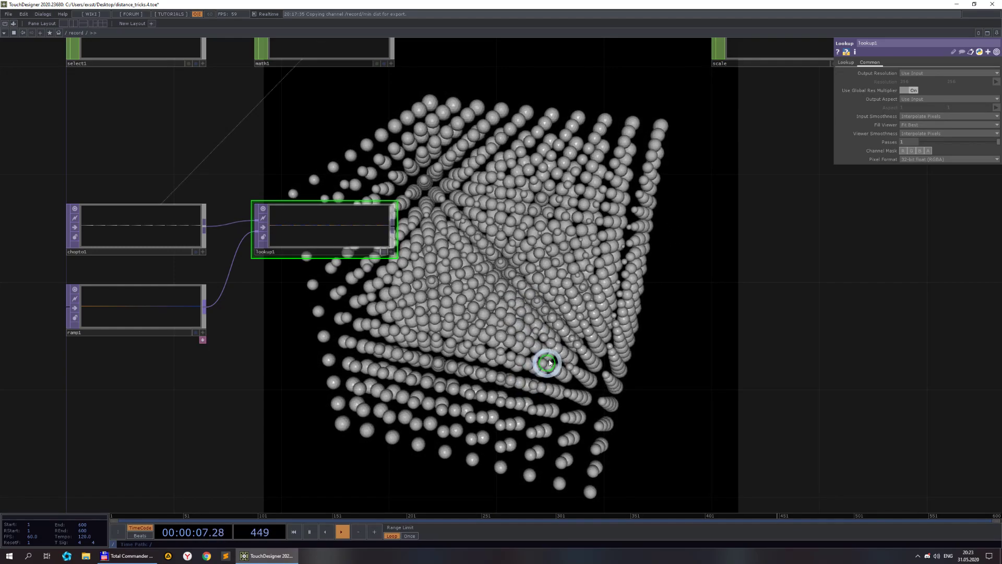
Add a Null TOP after lookup1 and align it below the scale null
{"action": "scroll", "coordinate": [553, 360], "scroll_direction": "down", "scroll_amount": 3}
{"action": "left_click_drag", "start_coordinate": [597, 316], "coordinate": [336, 351]}
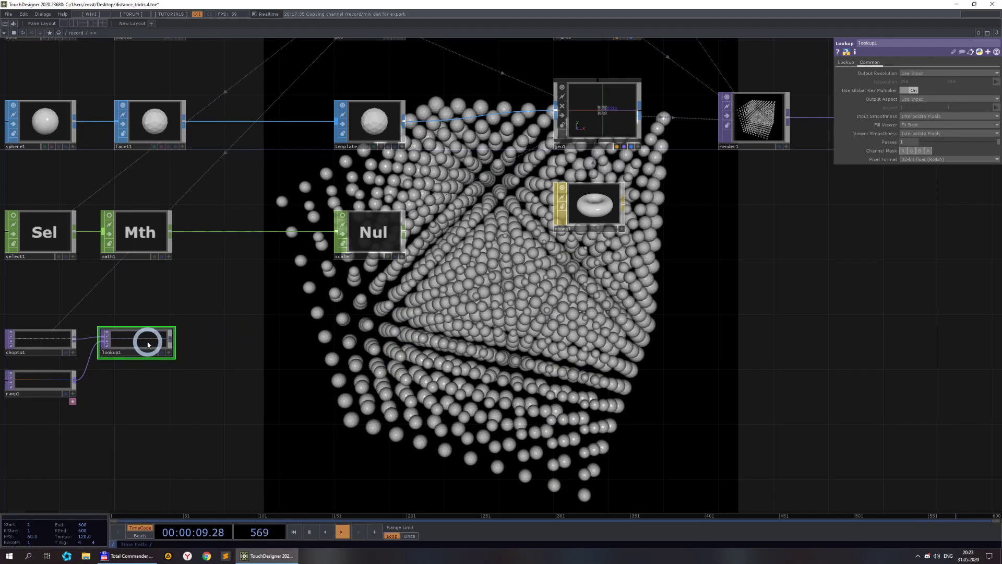
{"action": "right_click", "coordinate": [170, 339]}
{"action": "left_click", "coordinate": [409, 329]}
{"action": "left_click_drag", "start_coordinate": [402, 329], "coordinate": [362, 342]}
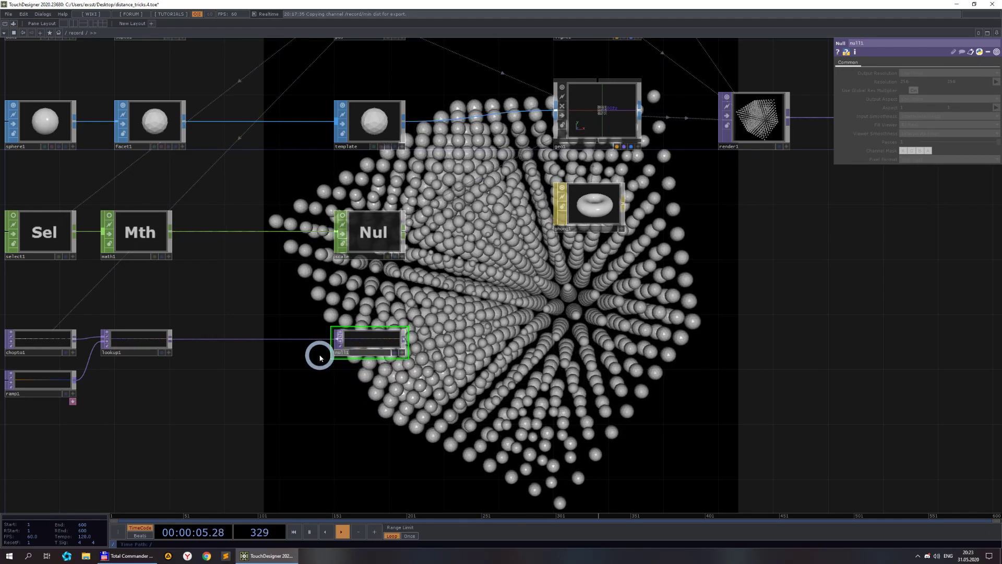
Rename the Null after the lookup as color and assign it as the Color OP of geo1's instances
{"action": "type", "text": "color"}
{"action": "left_click", "coordinate": [302, 411]}
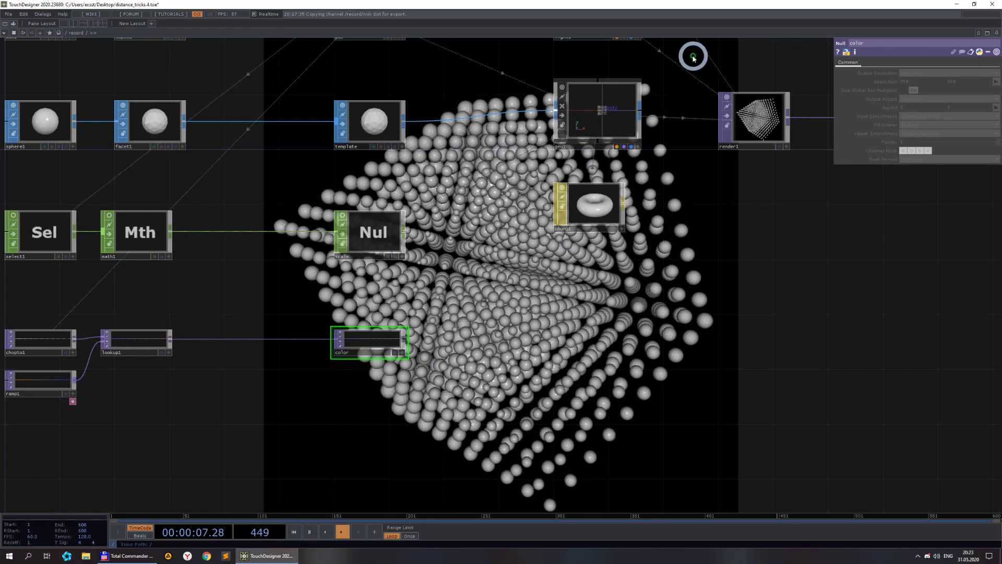
{"action": "left_click", "coordinate": [604, 108]}
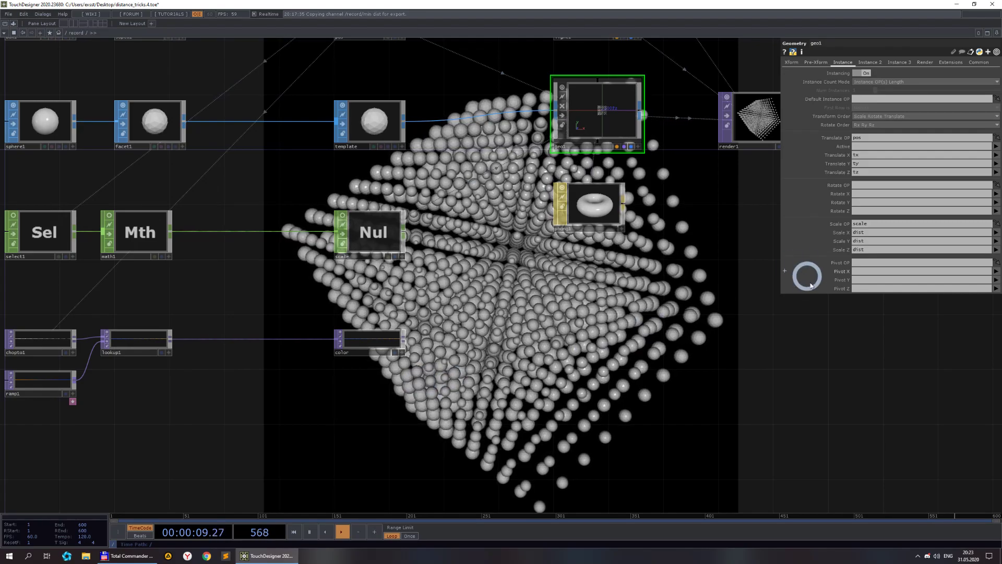
{"action": "left_click", "coordinate": [870, 62]}
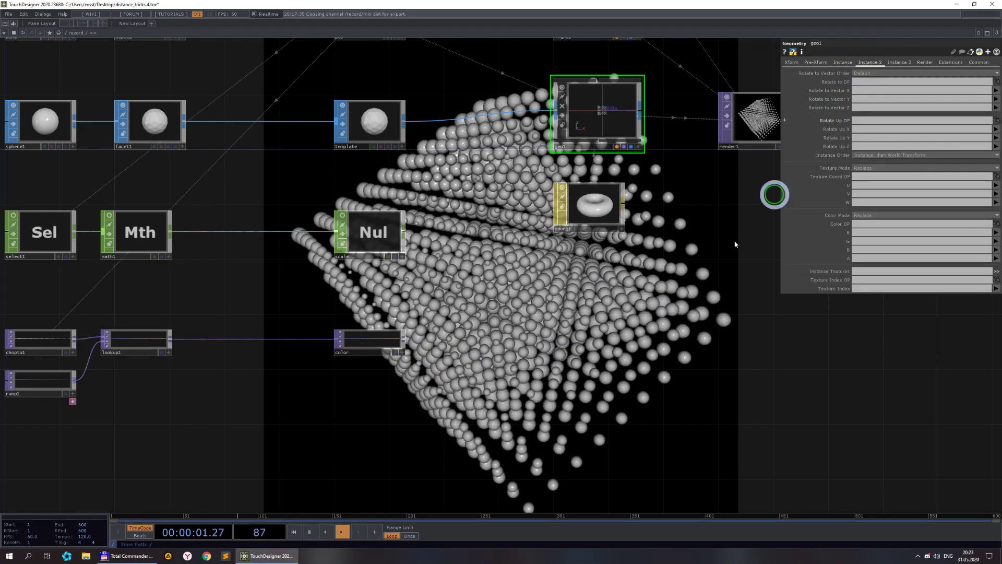
{"action": "left_click_drag", "start_coordinate": [381, 338], "coordinate": [860, 225]}
Map geo1's instance colour channels R, G and B to r, g and b
{"action": "left_click", "coordinate": [859, 232]}
{"action": "type", "text": "r"}
{"action": "left_click", "coordinate": [860, 241]}
{"action": "type", "text": "g"}
{"action": "left_click", "coordinate": [861, 249]}
{"action": "type", "text": "b"}
{"action": "left_click", "coordinate": [867, 357]}
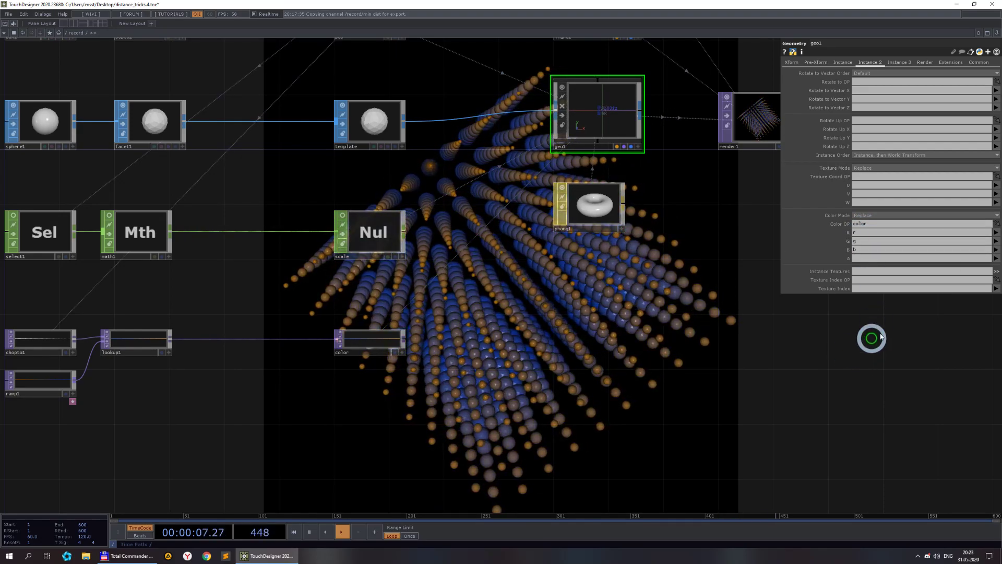
{"action": "left_click_drag", "start_coordinate": [668, 377], "coordinate": [639, 349]}
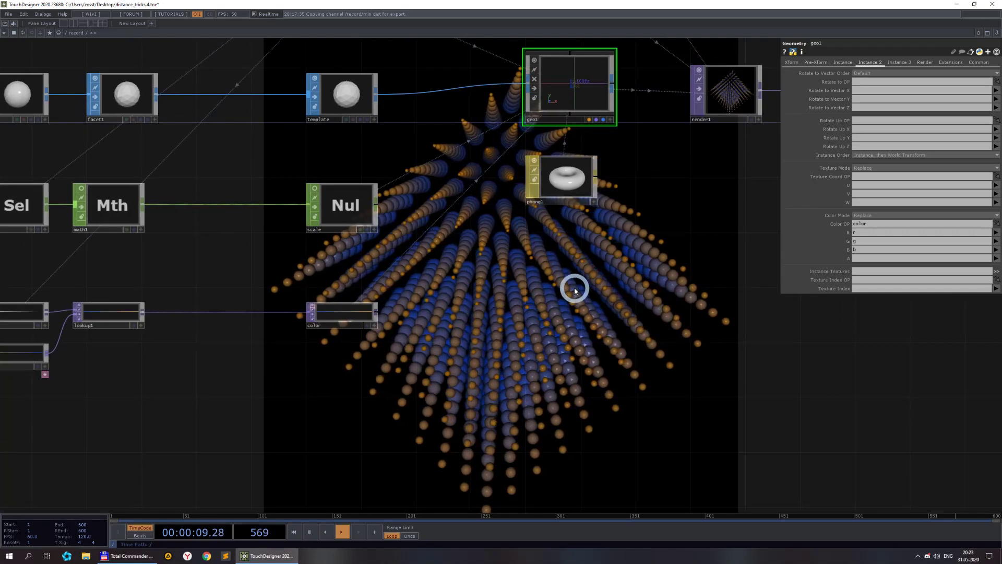
{"action": "key", "text": "Tab"}
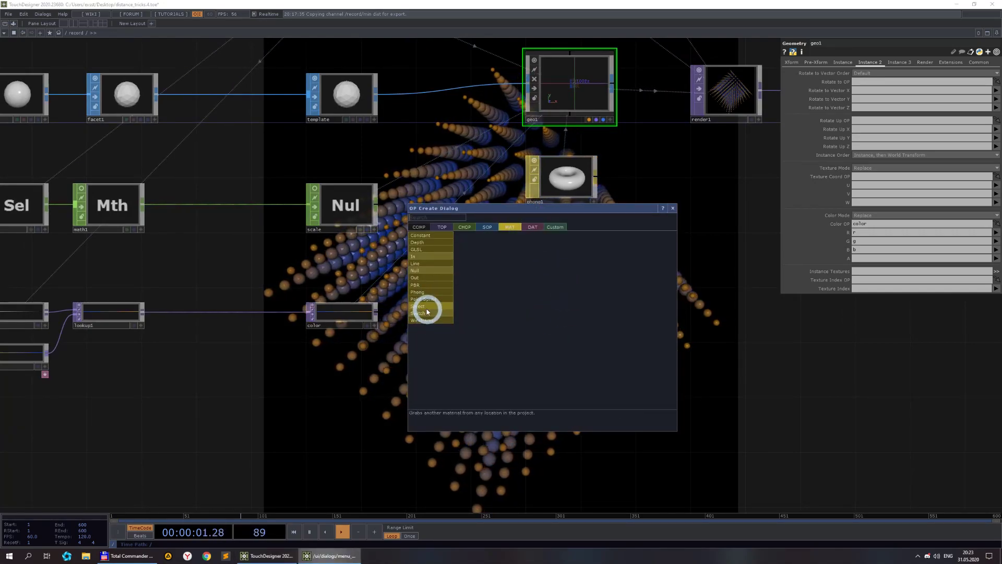
{"action": "left_click", "coordinate": [421, 264]}
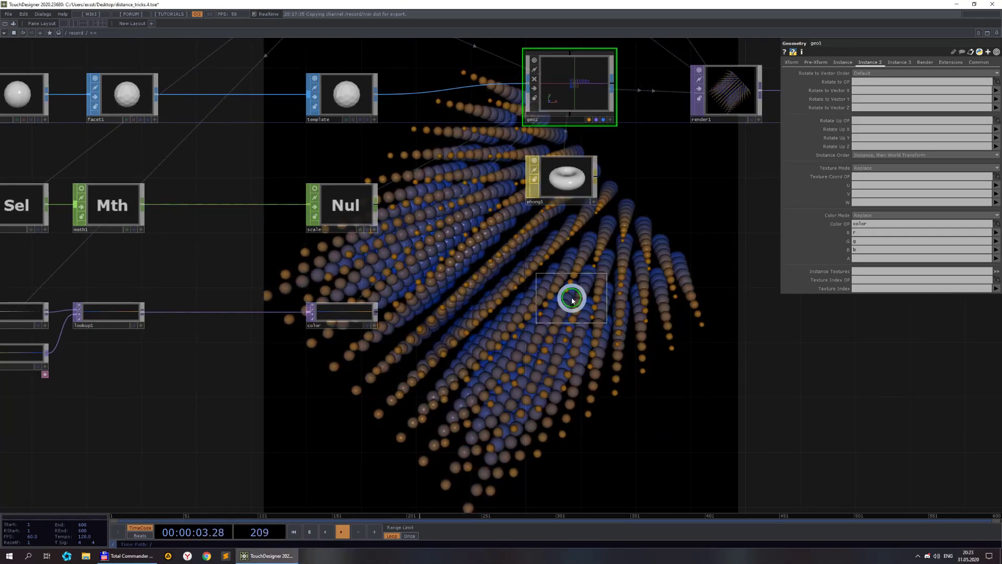
{"action": "left_click", "coordinate": [600, 324]}
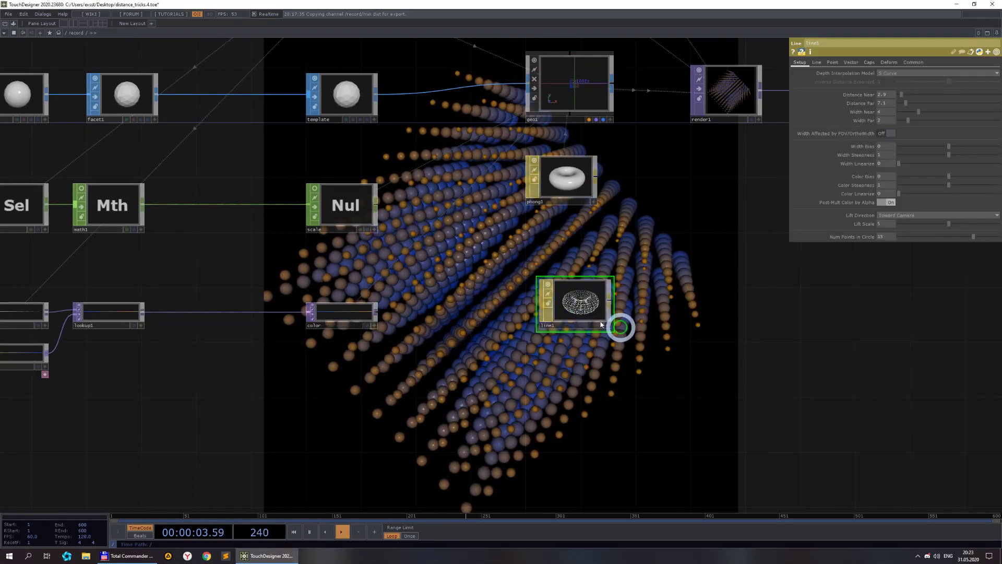
{"action": "left_click", "coordinate": [817, 64]}
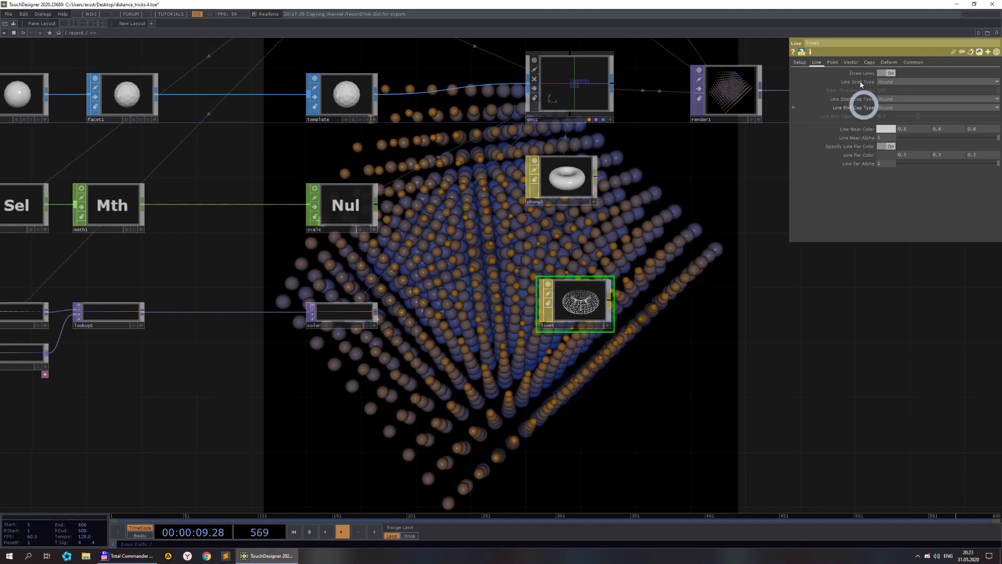
{"action": "left_click", "coordinate": [833, 63]}
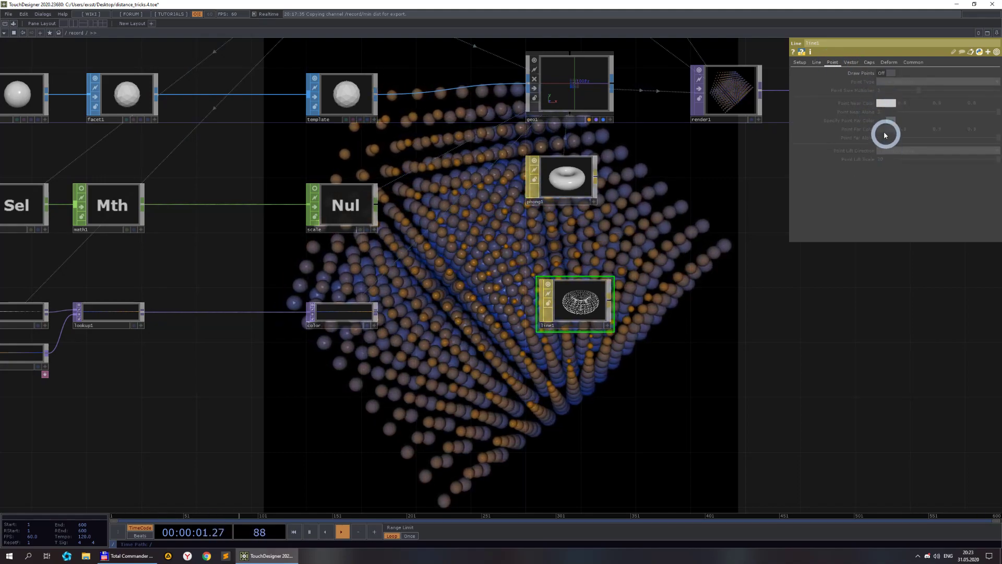
{"action": "left_click", "coordinate": [603, 323]}
{"action": "key", "text": "Delete"}
Add a colour key in the middle of ramp1 with hue 300, saturation 0.584 and value 0.766
{"action": "left_click_drag", "start_coordinate": [147, 346], "coordinate": [281, 341]}
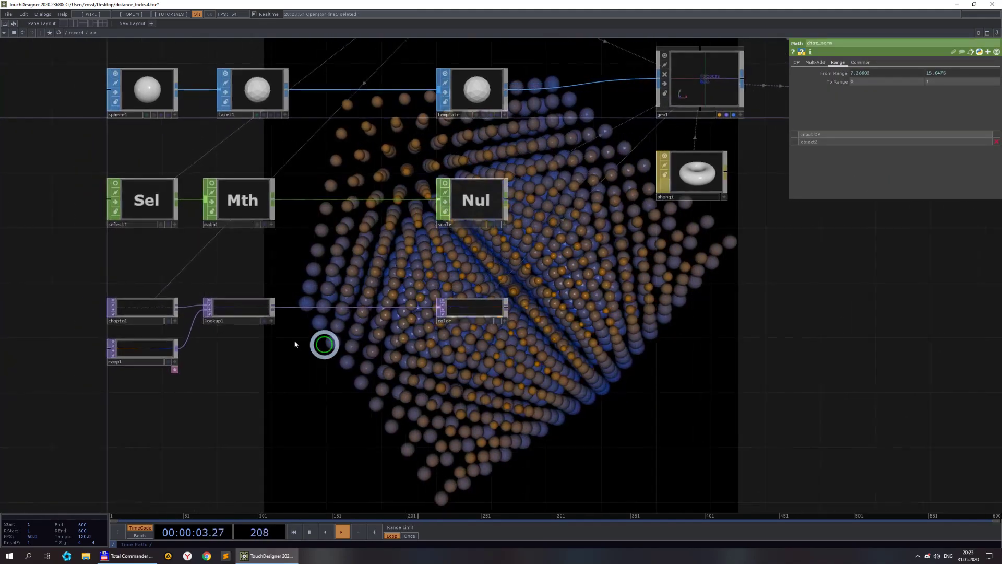
{"action": "left_click", "coordinate": [166, 349]}
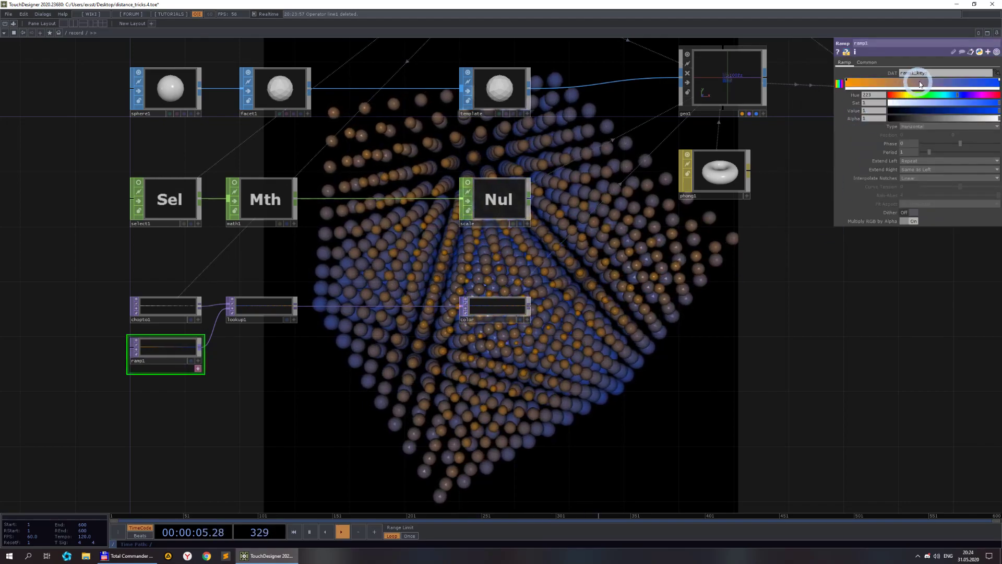
{"action": "left_click", "coordinate": [927, 95]}
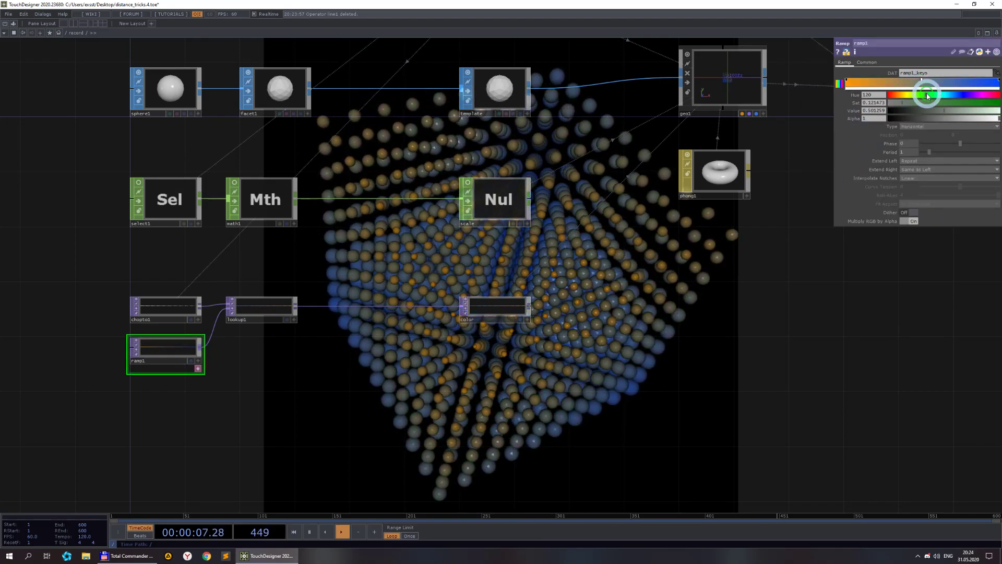
{"action": "left_click_drag", "start_coordinate": [920, 96], "coordinate": [954, 104]}
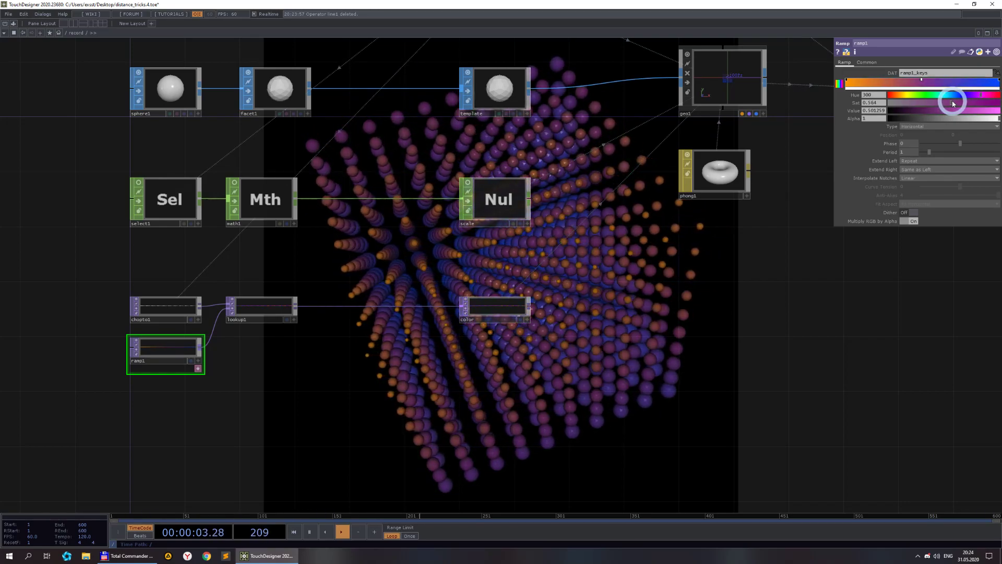
{"action": "scroll", "coordinate": [750, 331], "scroll_direction": "down", "scroll_amount": 5}
{"action": "left_click_drag", "start_coordinate": [736, 345], "coordinate": [571, 331]}
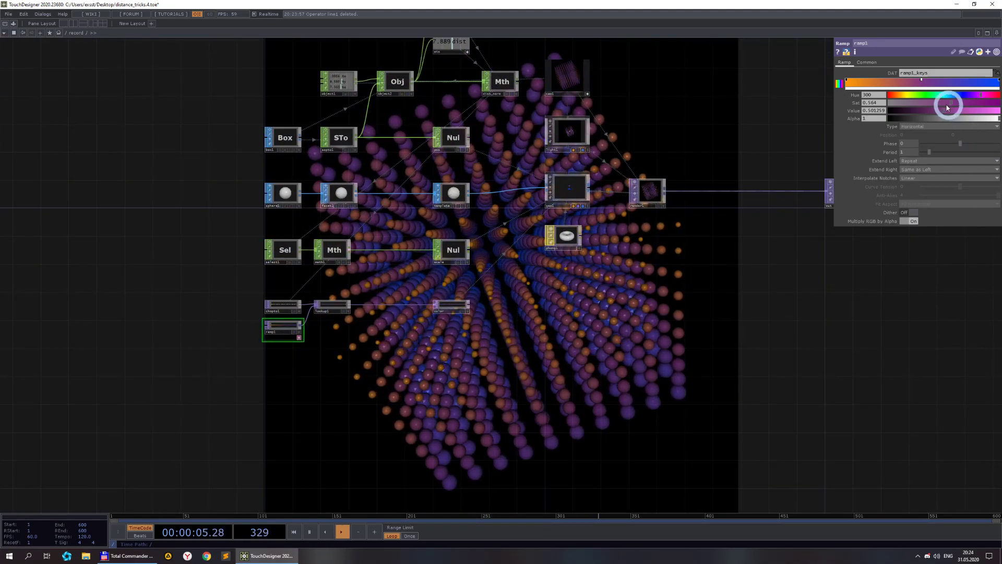
{"action": "left_click_drag", "start_coordinate": [947, 107], "coordinate": [977, 114]}
Examine the operator network, particularly the Object and Math CHOPs that compute the normalised distance
{"action": "scroll", "coordinate": [777, 339], "scroll_direction": "down", "scroll_amount": 3}
{"action": "left_click_drag", "start_coordinate": [772, 342], "coordinate": [599, 339]}
{"action": "scroll", "coordinate": [600, 337], "scroll_direction": "up", "scroll_amount": 3}
{"action": "left_click_drag", "start_coordinate": [452, 251], "coordinate": [638, 215]}
{"action": "scroll", "coordinate": [638, 215], "scroll_direction": "down", "scroll_amount": 3}
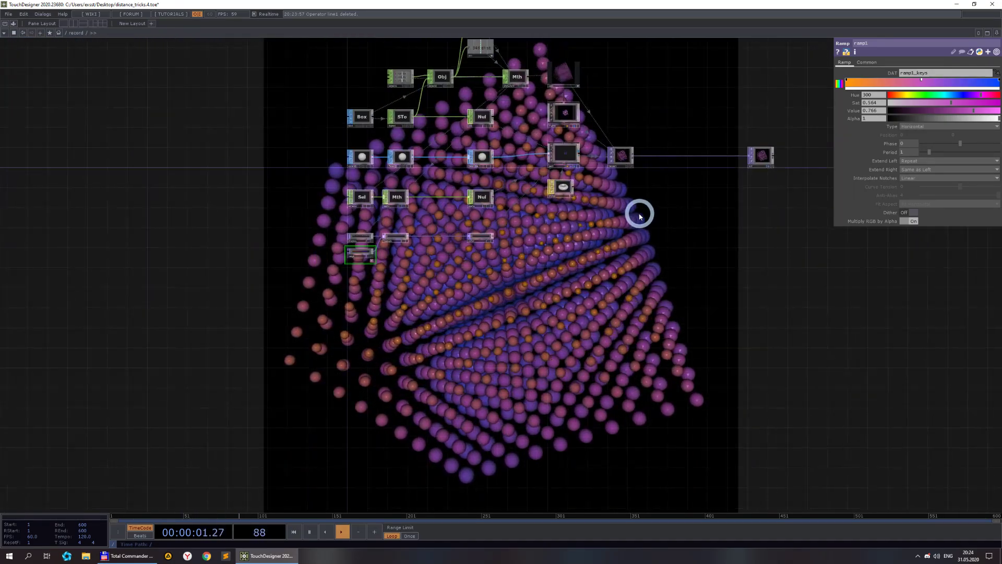
{"action": "scroll", "coordinate": [519, 225], "scroll_direction": "up", "scroll_amount": 3}
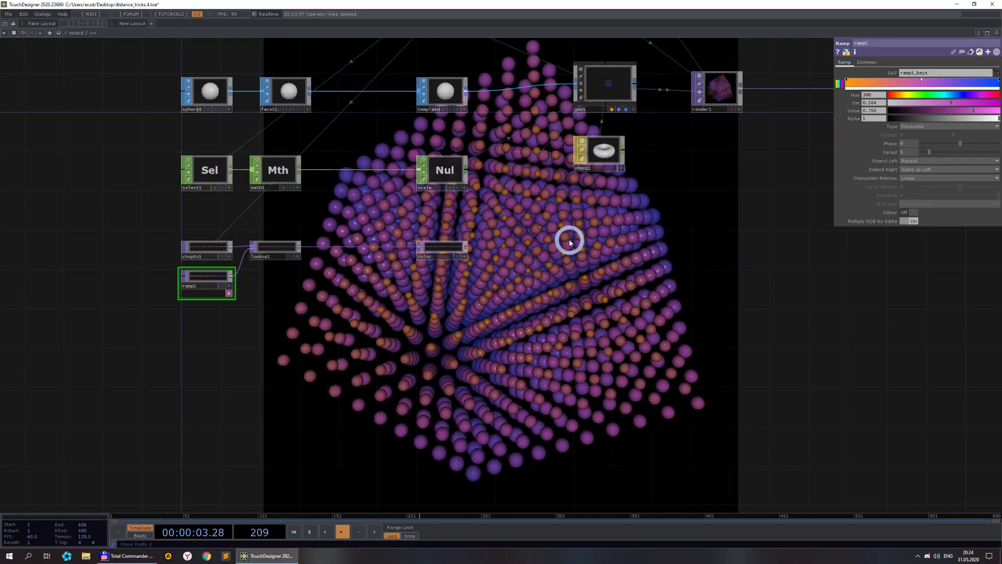
{"action": "scroll", "coordinate": [570, 241], "scroll_direction": "down", "scroll_amount": 2}
{"action": "left_click_drag", "start_coordinate": [569, 239], "coordinate": [567, 365]}
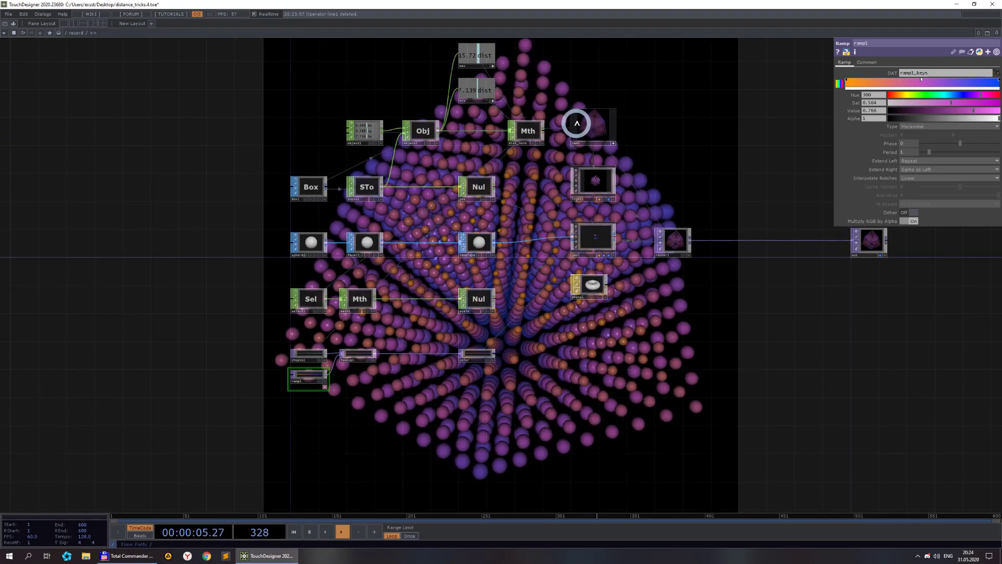
{"action": "left_click_drag", "start_coordinate": [676, 182], "coordinate": [696, 337]}
{"action": "left_click_drag", "start_coordinate": [556, 323], "coordinate": [276, 168]}
{"action": "left_click_drag", "start_coordinate": [546, 287], "coordinate": [548, 184]}
{"action": "scroll", "coordinate": [492, 327], "scroll_direction": "up", "scroll_amount": 5}
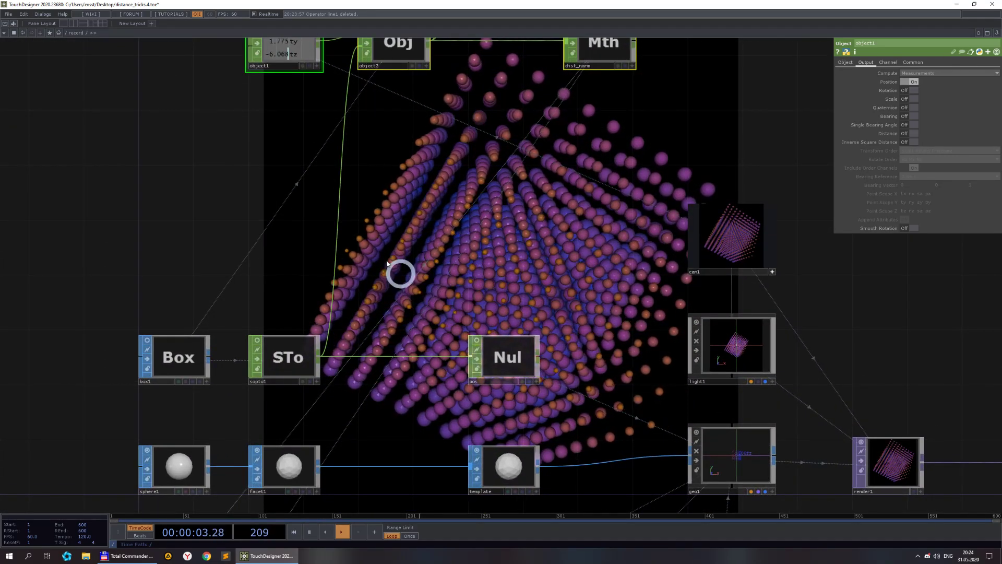
{"action": "scroll", "coordinate": [486, 290], "scroll_direction": "down", "scroll_amount": 3}
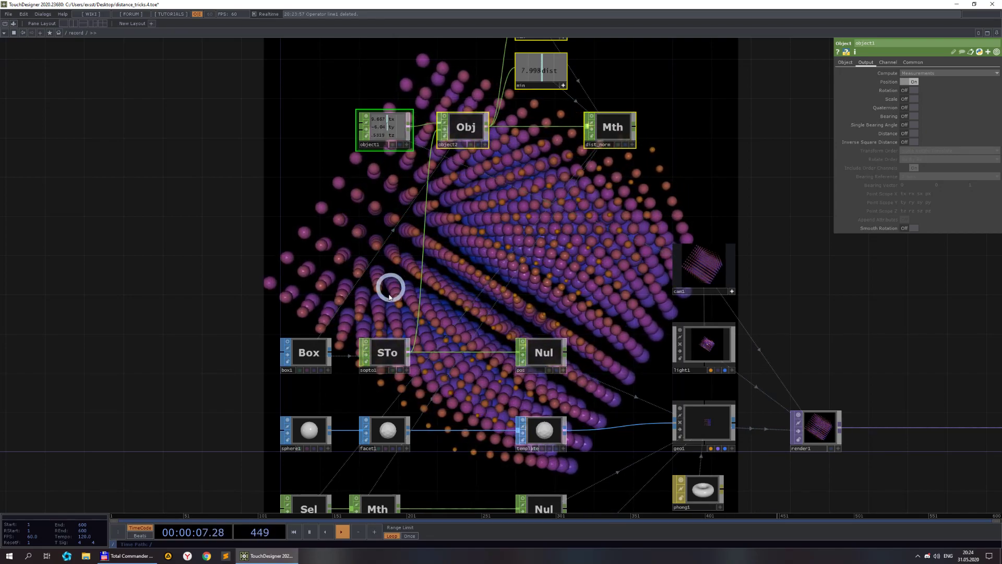
{"action": "scroll", "coordinate": [372, 302], "scroll_direction": "up", "scroll_amount": 3}
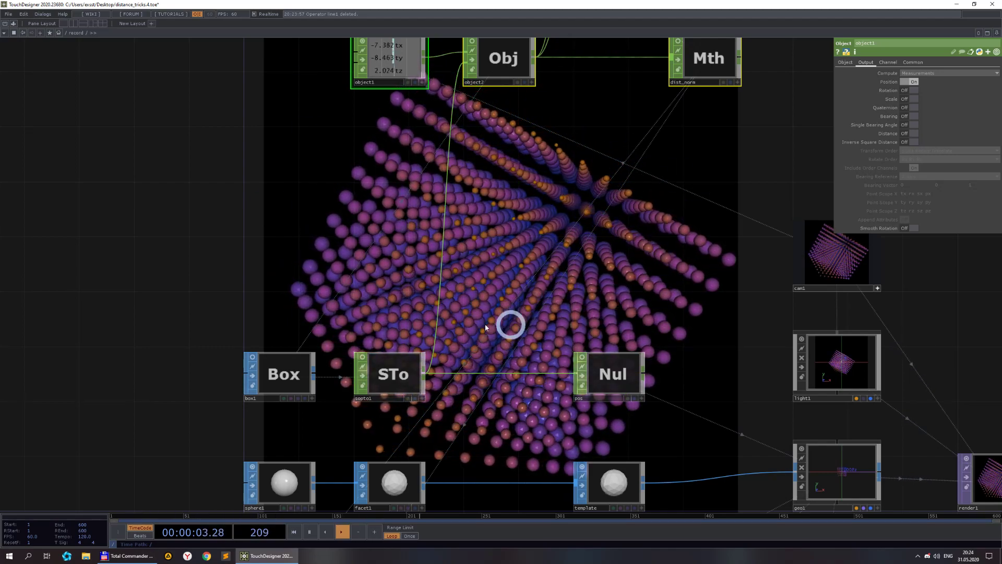
Add a Noise CHOP above the Box operator, ending at 999, with channel names t[xyz]
{"action": "double_click", "coordinate": [310, 269]}
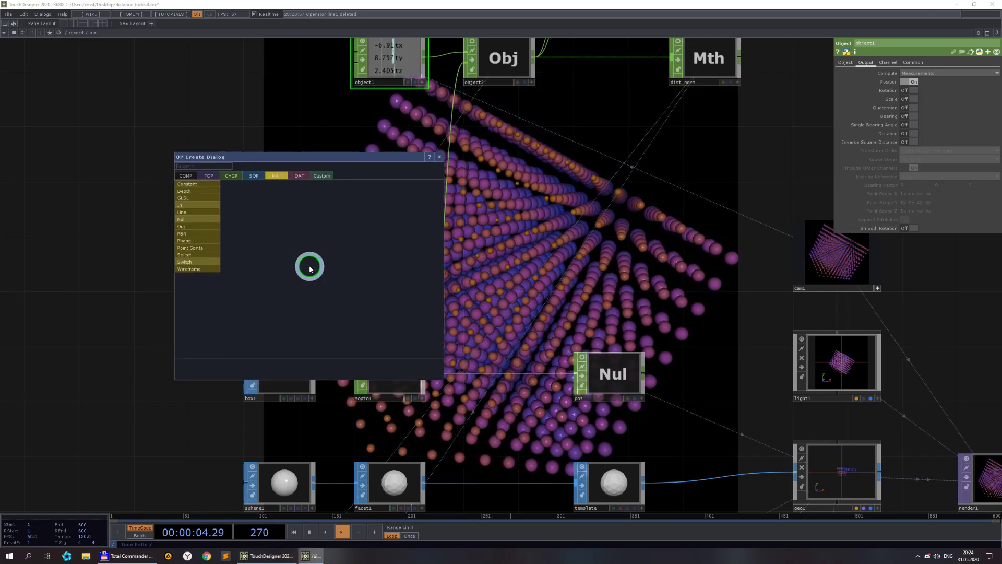
{"action": "left_click", "coordinate": [233, 177]}
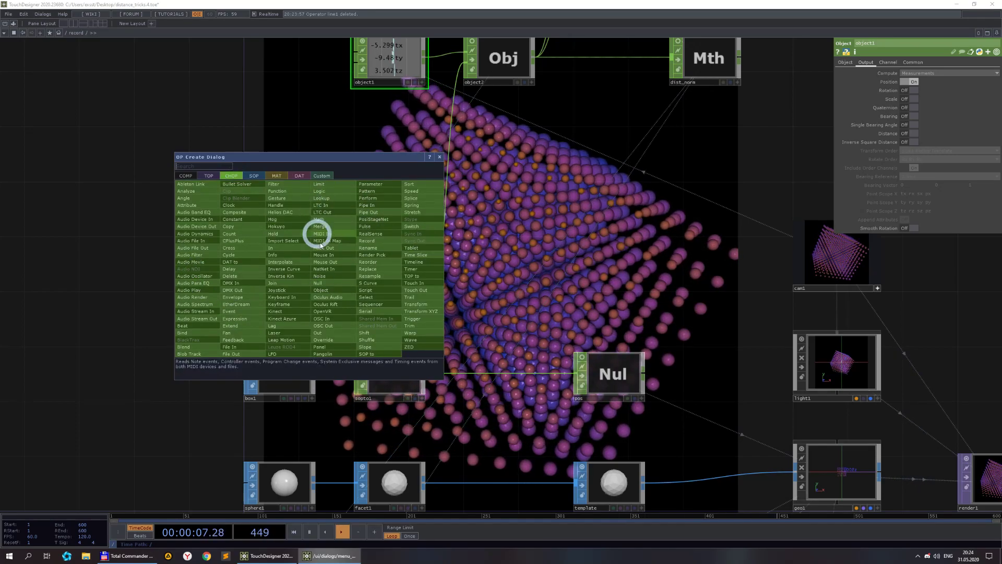
{"action": "left_click", "coordinate": [328, 283]}
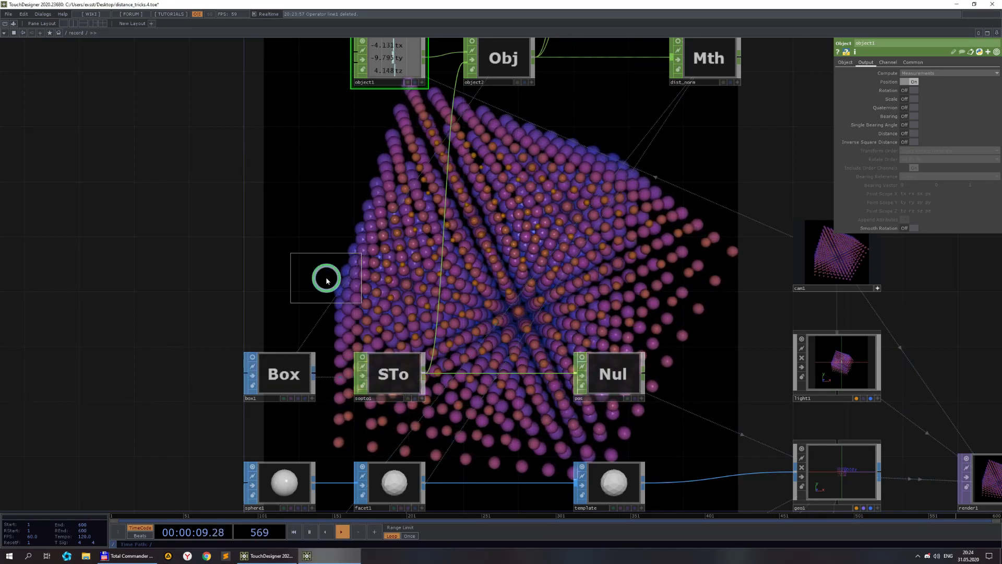
{"action": "left_click", "coordinate": [289, 215]}
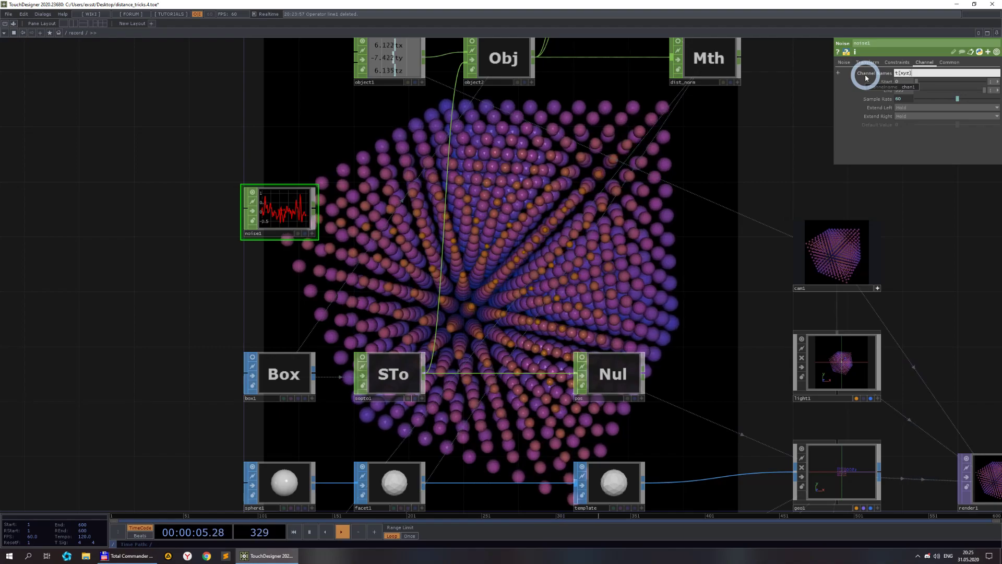
{"action": "scroll", "coordinate": [252, 229], "scroll_direction": "up", "scroll_amount": 3}
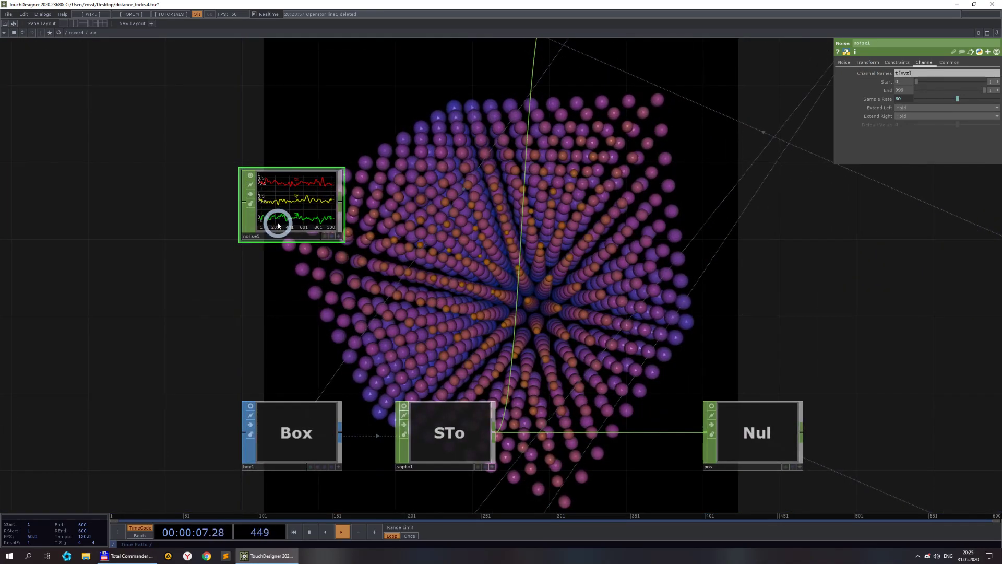
Animate the Z translation of the Noise CHOP with elapsed time and check its moving waveforms
{"action": "left_click", "coordinate": [868, 62]}
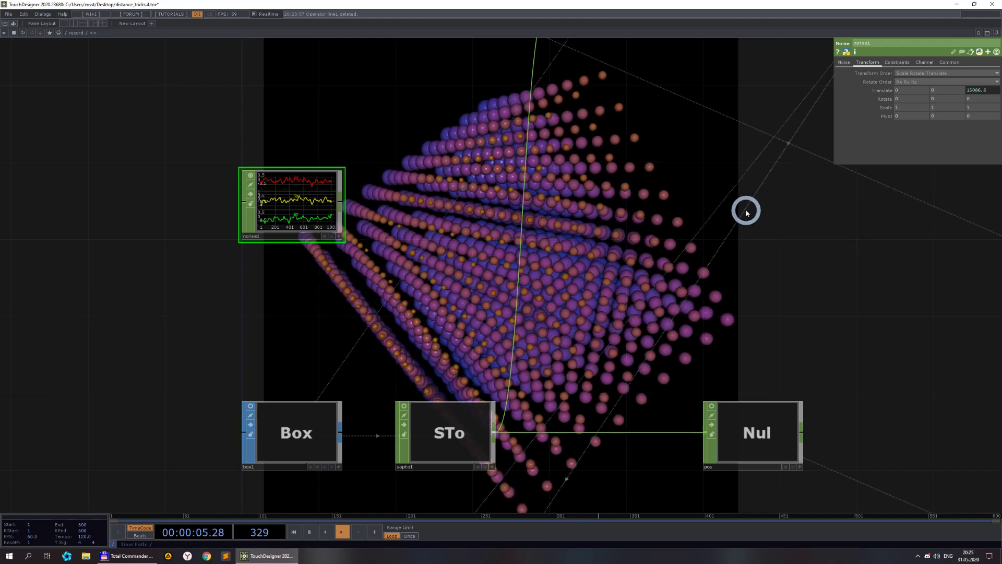
{"action": "scroll", "coordinate": [434, 195], "scroll_direction": "down", "scroll_amount": 3}
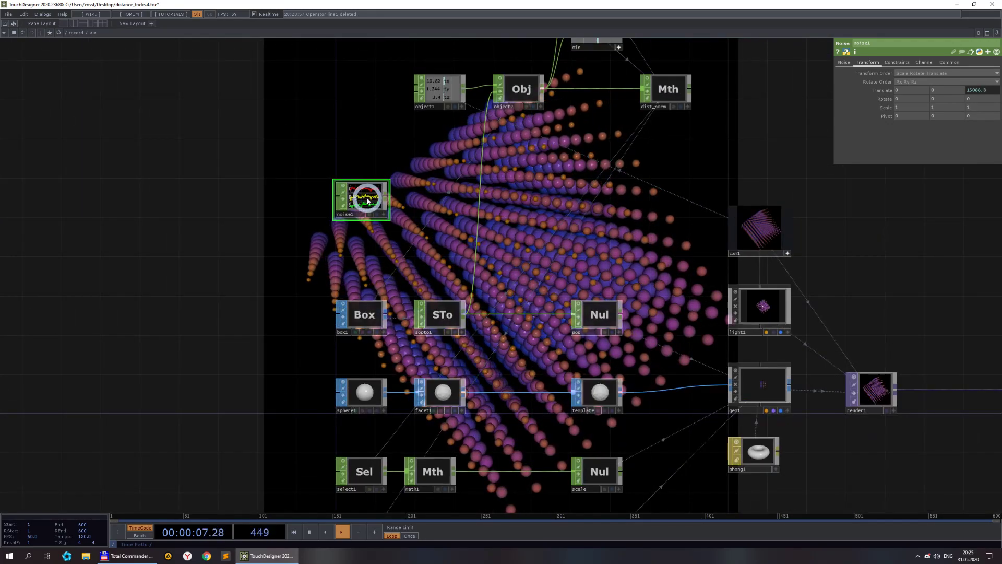
{"action": "scroll", "coordinate": [367, 200], "scroll_direction": "up", "scroll_amount": 3}
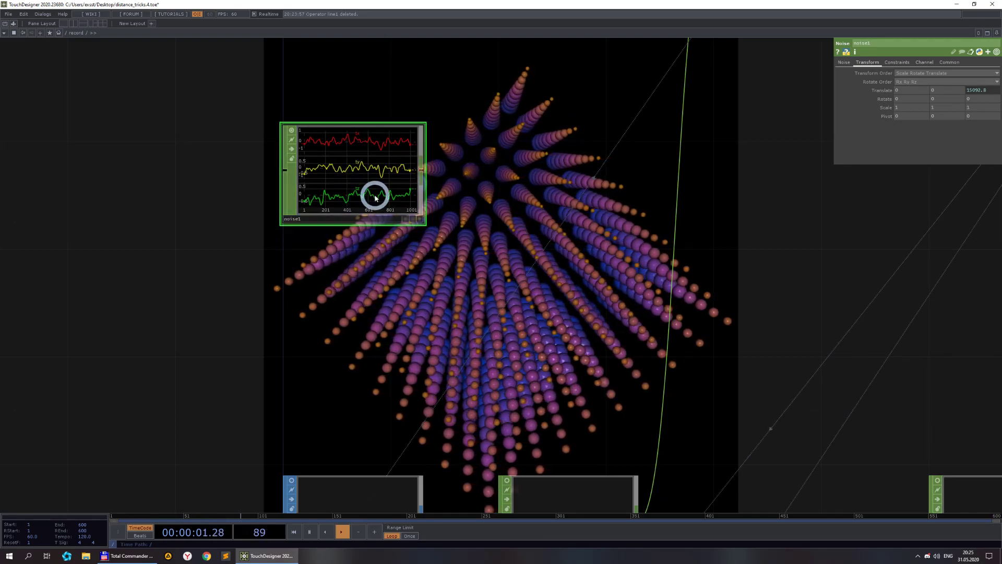
{"action": "scroll", "coordinate": [375, 197], "scroll_direction": "down", "scroll_amount": 10}
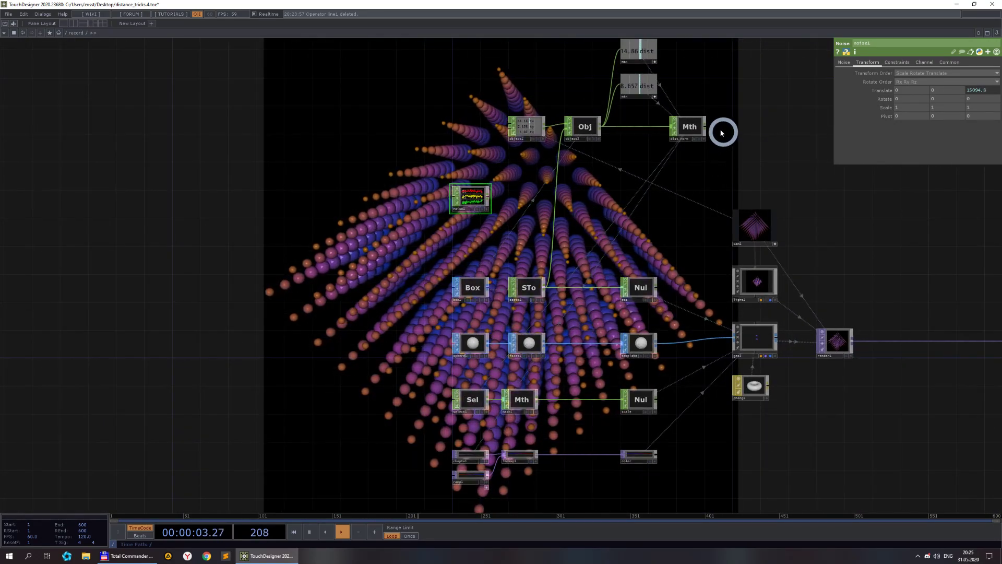
{"action": "scroll", "coordinate": [720, 132], "scroll_direction": "up", "scroll_amount": 4}
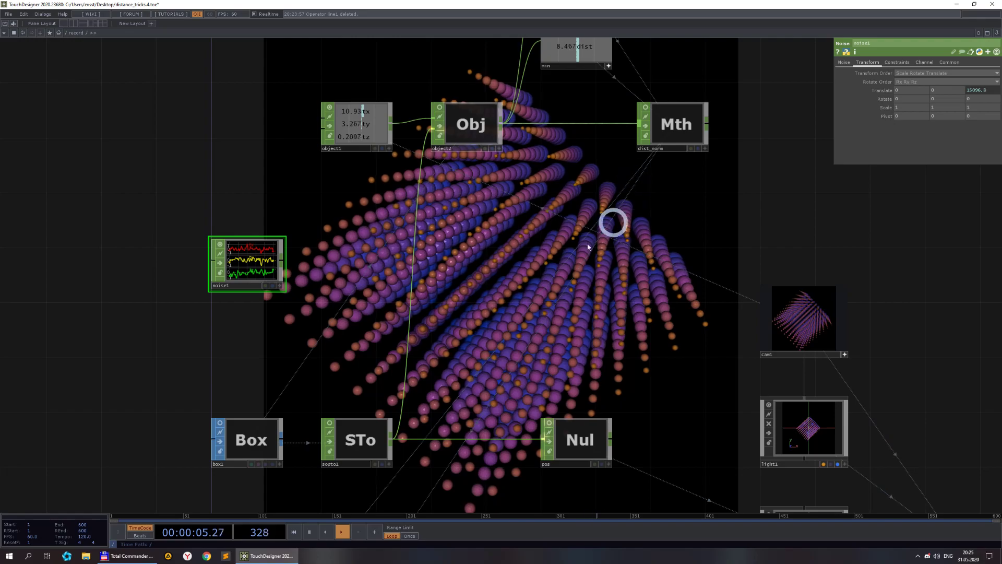
Add a Select CHOP below the Noise CHOP and set its source CHOP to dist_norm
{"action": "double_click", "coordinate": [231, 343]}
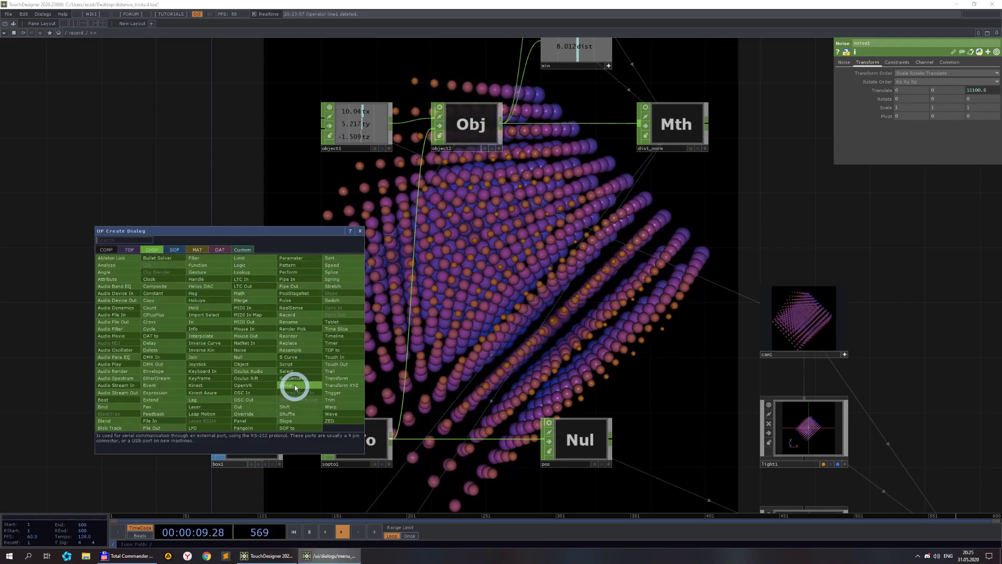
{"action": "left_click", "coordinate": [296, 386]}
{"action": "left_click", "coordinate": [244, 335]}
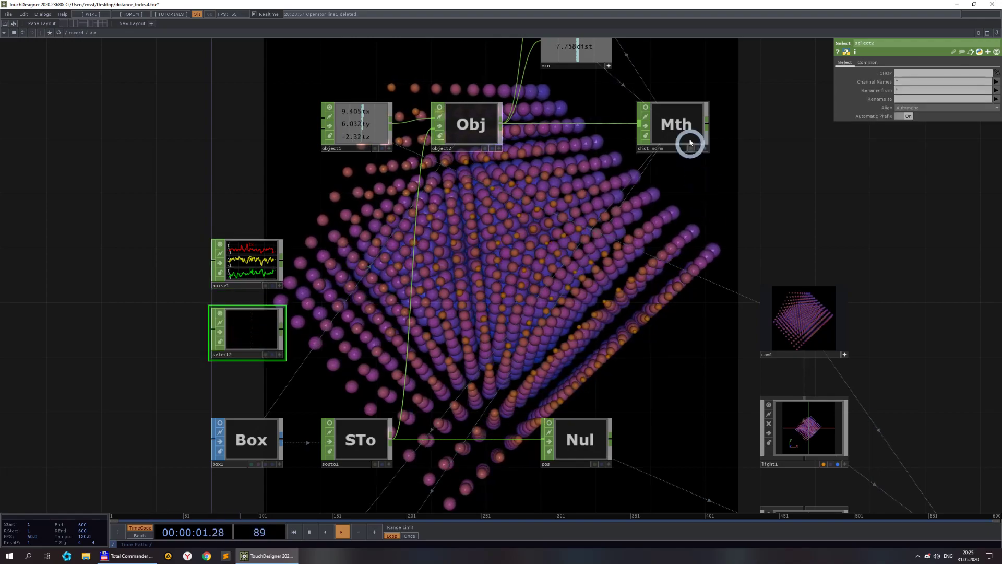
{"action": "scroll", "coordinate": [310, 330], "scroll_direction": "up", "scroll_amount": 4}
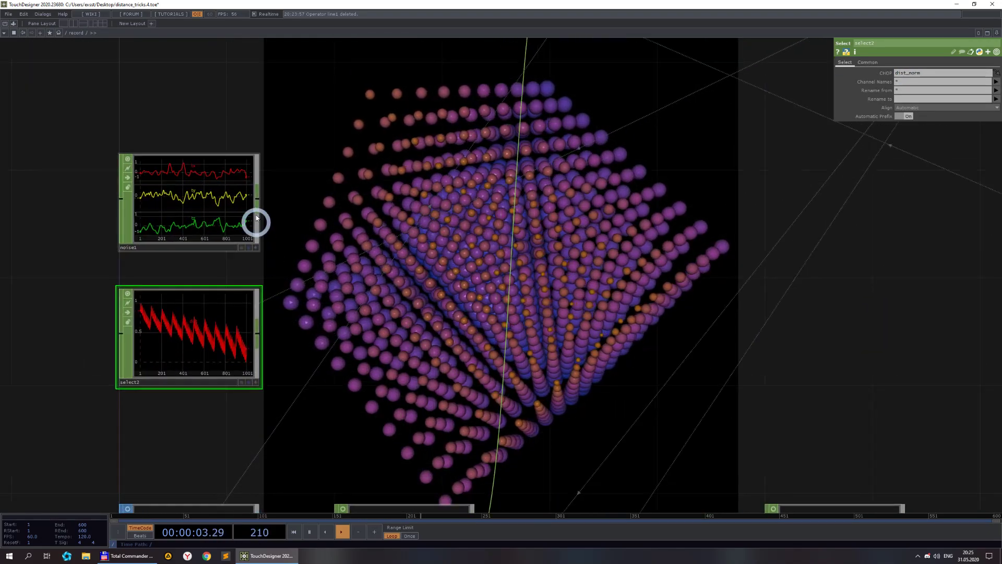
Add a Math CHOP combining the Noise CHOP with the dist_norm Select CHOP, and set Combine CHOPs to Multiply
{"action": "scroll", "coordinate": [257, 202], "scroll_direction": "up", "scroll_amount": 2}
{"action": "right_click", "coordinate": [258, 200]}
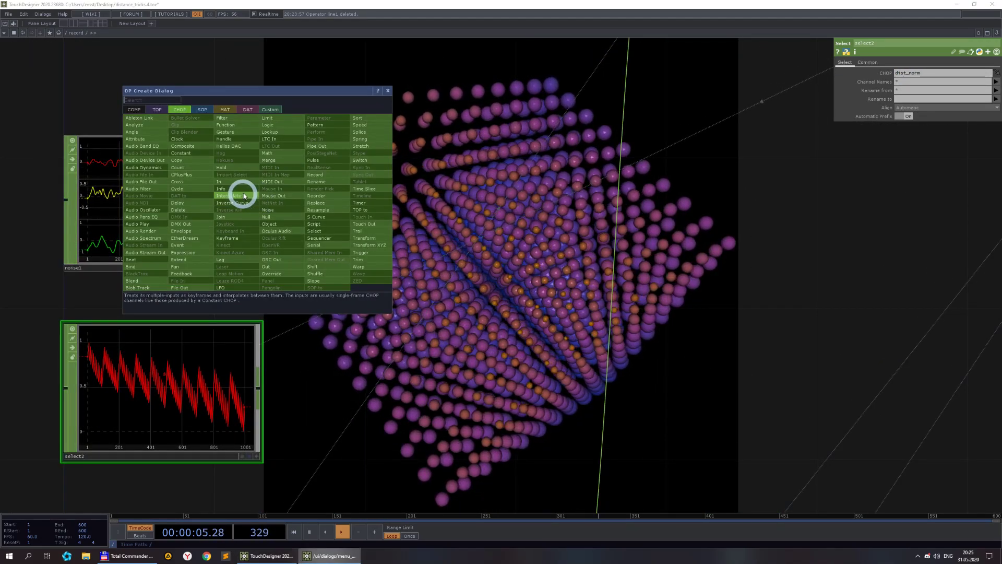
{"action": "left_click", "coordinate": [271, 153]}
{"action": "left_click", "coordinate": [497, 312]}
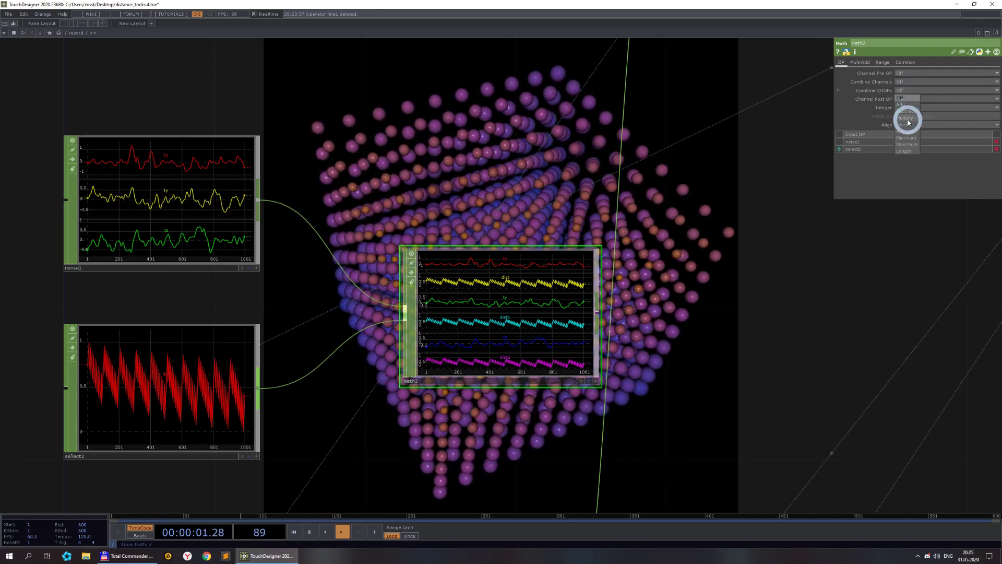
{"action": "scroll", "coordinate": [694, 360], "scroll_direction": "down", "scroll_amount": 4}
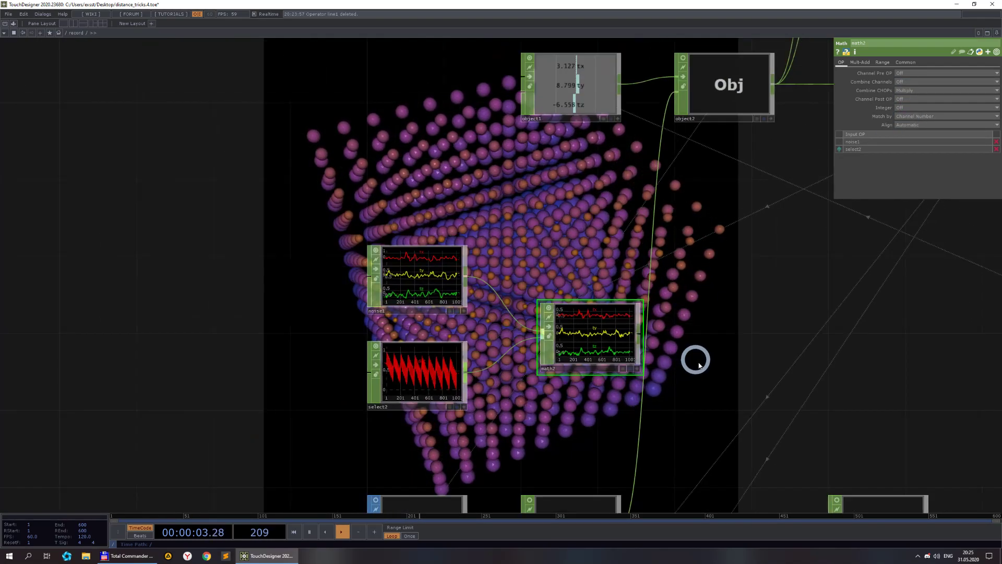
Compare the waveforms of the Noise CHOP, the distance Select CHOP and the Math CHOP that multiplies them
{"action": "left_click_drag", "start_coordinate": [679, 334], "coordinate": [620, 263]}
{"action": "scroll", "coordinate": [536, 286], "scroll_direction": "up", "scroll_amount": 4}
{"action": "left_click", "coordinate": [508, 222]}
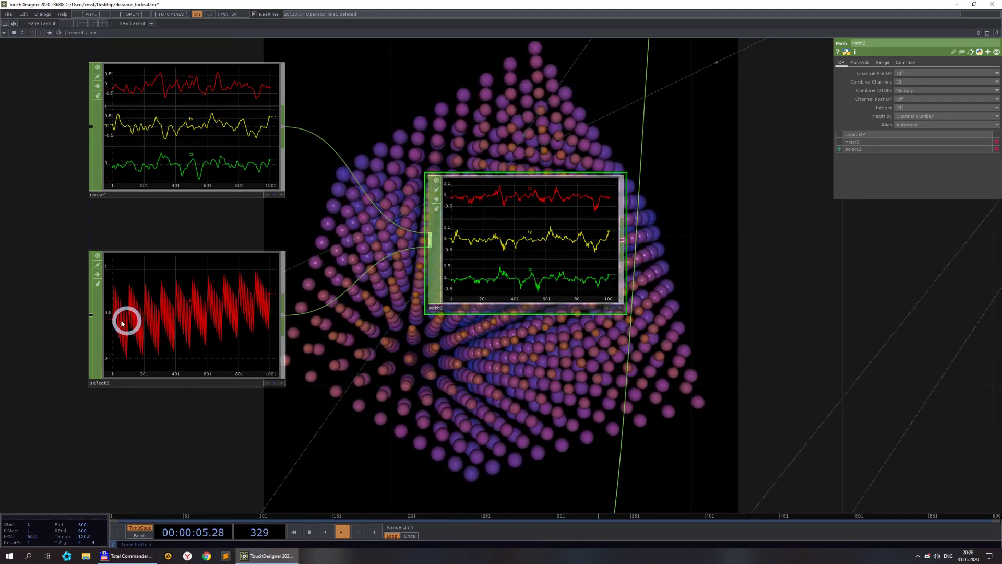
{"action": "scroll", "coordinate": [749, 443], "scroll_direction": "down", "scroll_amount": 1}
{"action": "scroll", "coordinate": [470, 492], "scroll_direction": "down", "scroll_amount": 4}
{"action": "scroll", "coordinate": [553, 400], "scroll_direction": "up", "scroll_amount": 3}
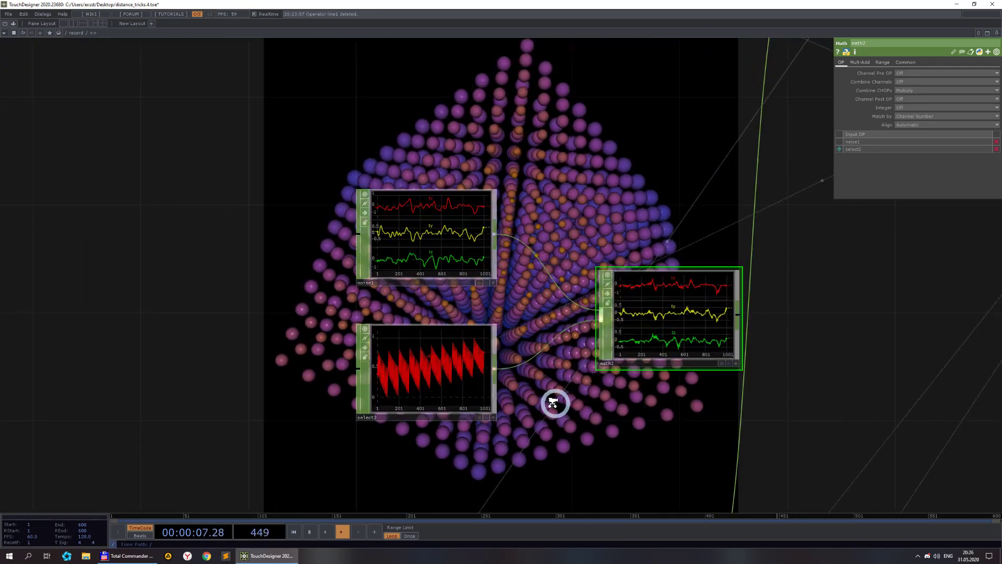
{"action": "scroll", "coordinate": [534, 367], "scroll_direction": "up", "scroll_amount": 3}
{"action": "scroll", "coordinate": [534, 366], "scroll_direction": "down", "scroll_amount": 4}
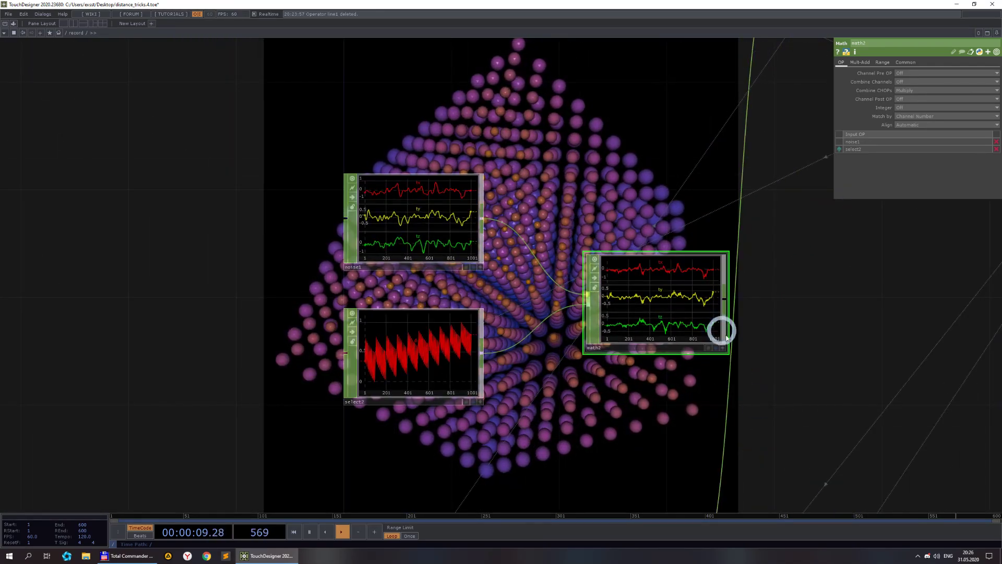
{"action": "scroll", "coordinate": [787, 352], "scroll_direction": "up", "scroll_amount": 2}
Insert a Math CHOP between sopto1 and the pos Null, feed the multiplied noise into it, and set Combine CHOPs to Add
{"action": "left_click_drag", "start_coordinate": [798, 353], "coordinate": [513, 291]}
{"action": "scroll", "coordinate": [510, 291], "scroll_direction": "down", "scroll_amount": 3}
{"action": "scroll", "coordinate": [508, 292], "scroll_direction": "up", "scroll_amount": 3}
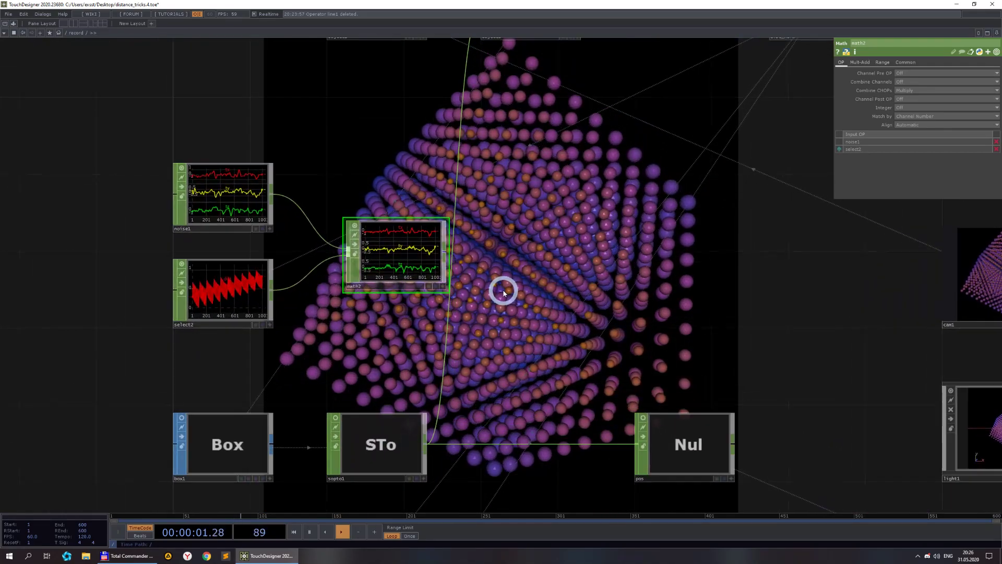
{"action": "right_click", "coordinate": [522, 444]}
{"action": "left_click", "coordinate": [537, 442]}
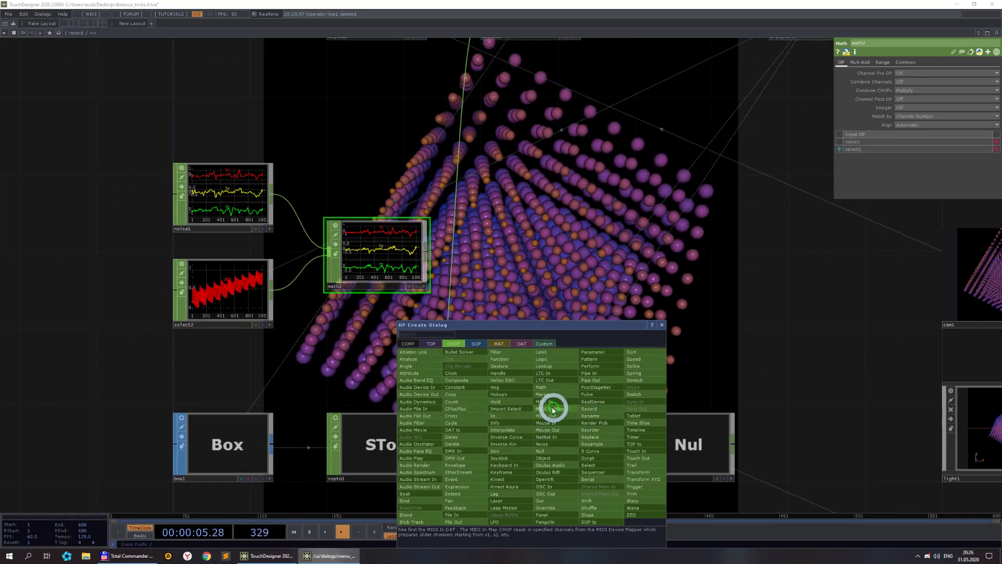
{"action": "left_click", "coordinate": [543, 387]}
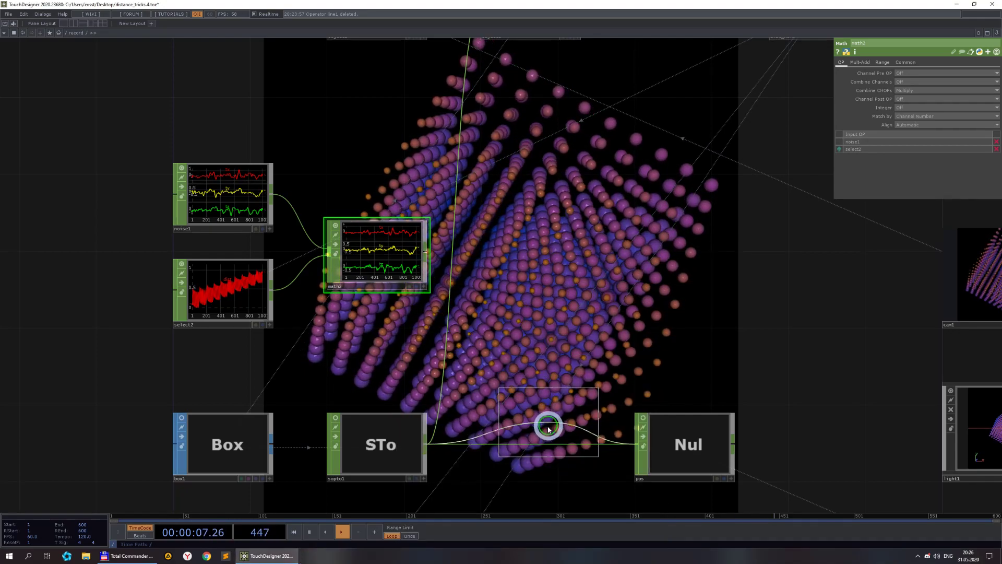
{"action": "left_click", "coordinate": [548, 425]}
{"action": "left_click_drag", "start_coordinate": [425, 253], "coordinate": [496, 433]}
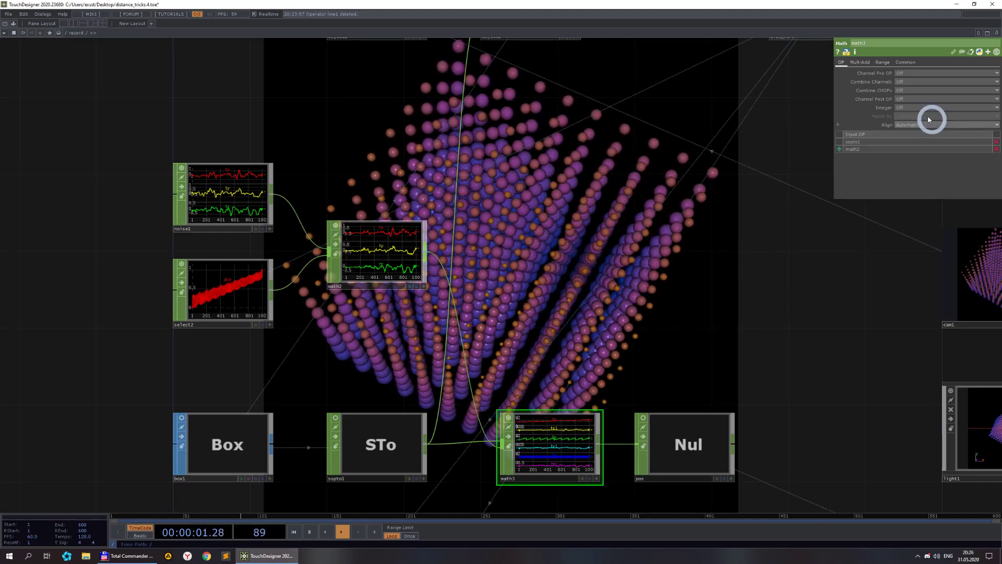
{"action": "left_click", "coordinate": [903, 91]}
{"action": "left_click", "coordinate": [904, 104]}
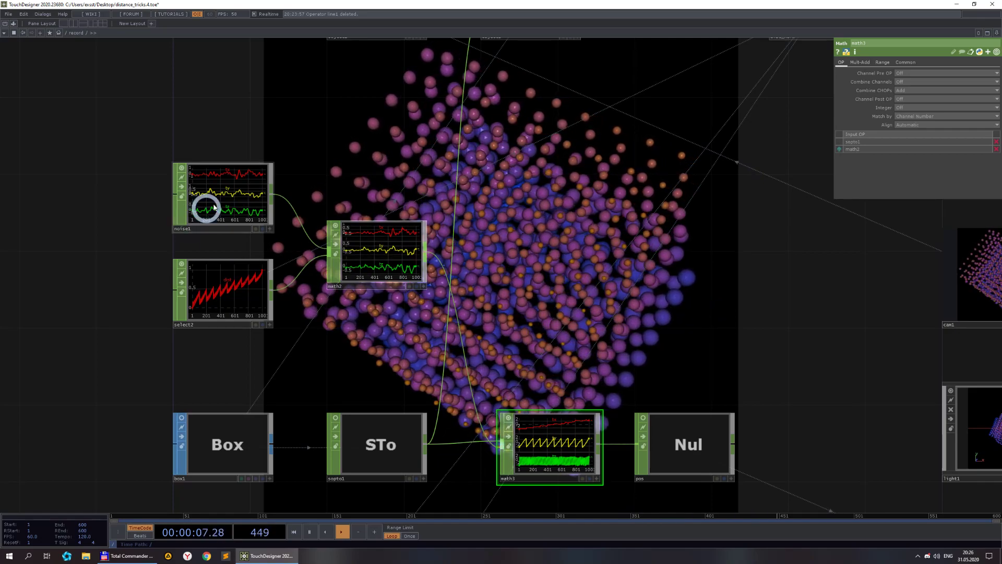
Set the Noise CHOP's Z translation expression to absTime.seconds*5 and check the moving spheres in the camera view
{"action": "left_click", "coordinate": [212, 206]}
{"action": "left_click", "coordinate": [879, 90]}
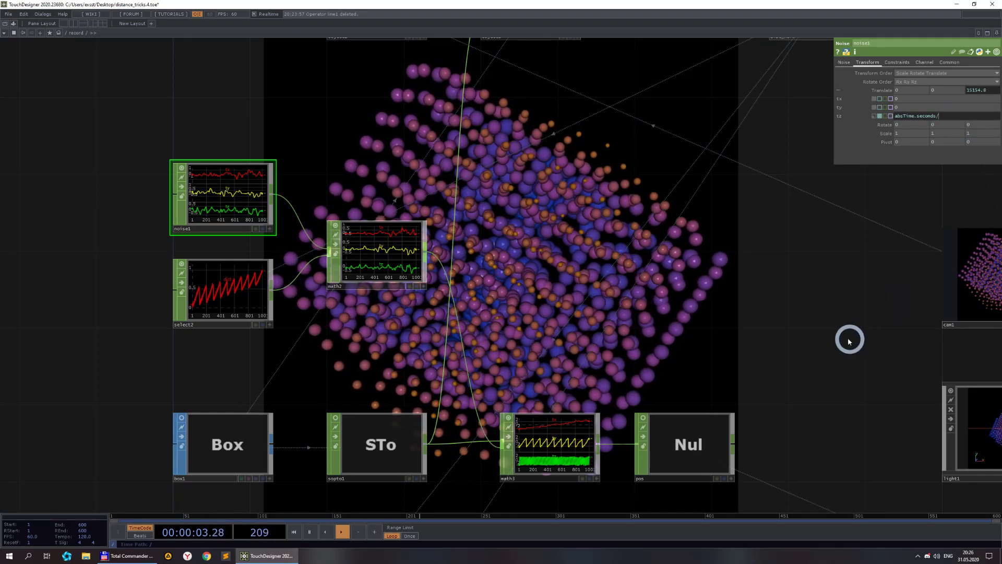
{"action": "left_click", "coordinate": [807, 410]}
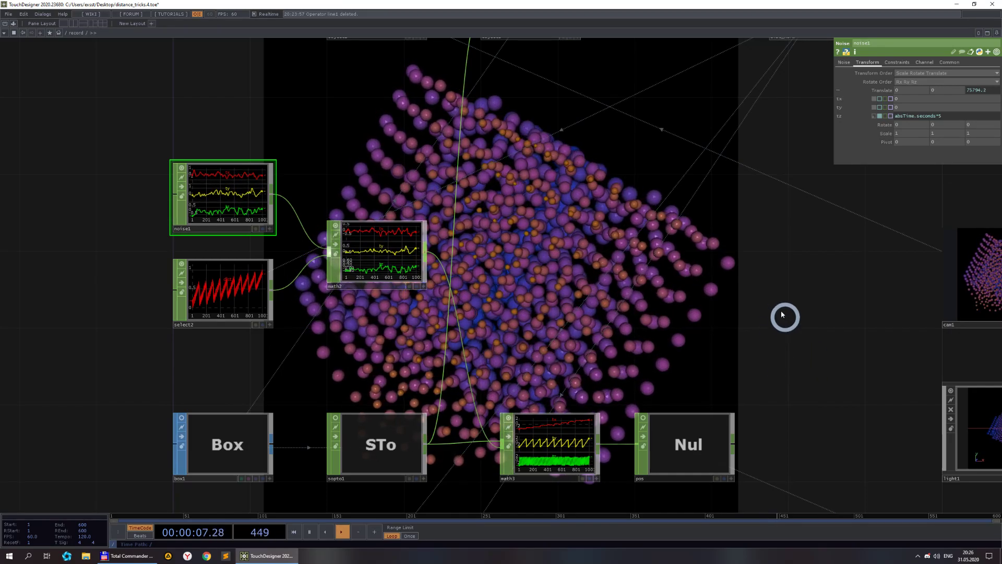
{"action": "left_click_drag", "start_coordinate": [696, 309], "coordinate": [330, 328]}
{"action": "scroll", "coordinate": [699, 260], "scroll_direction": "up", "scroll_amount": 5}
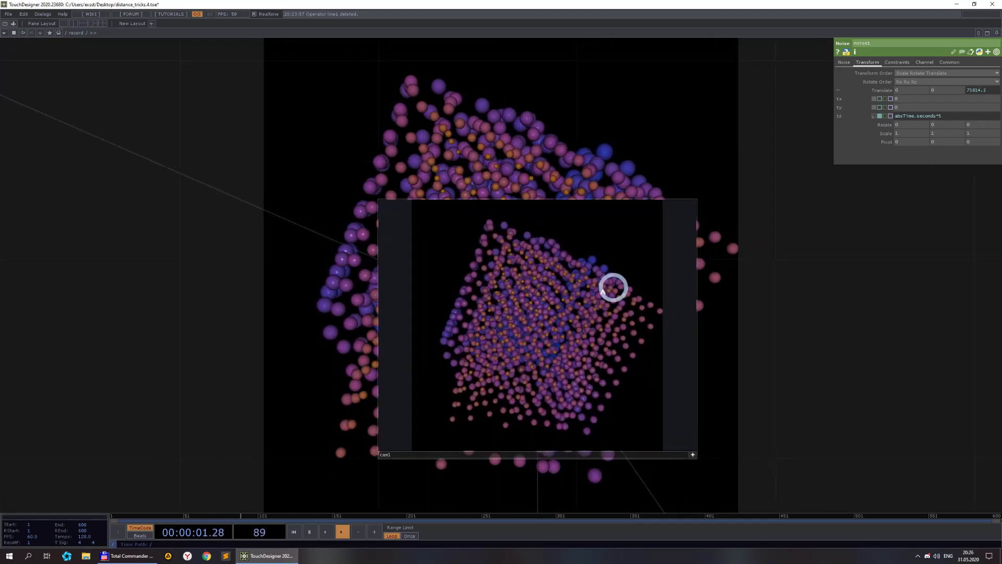
{"action": "scroll", "coordinate": [745, 310], "scroll_direction": "down", "scroll_amount": 4}
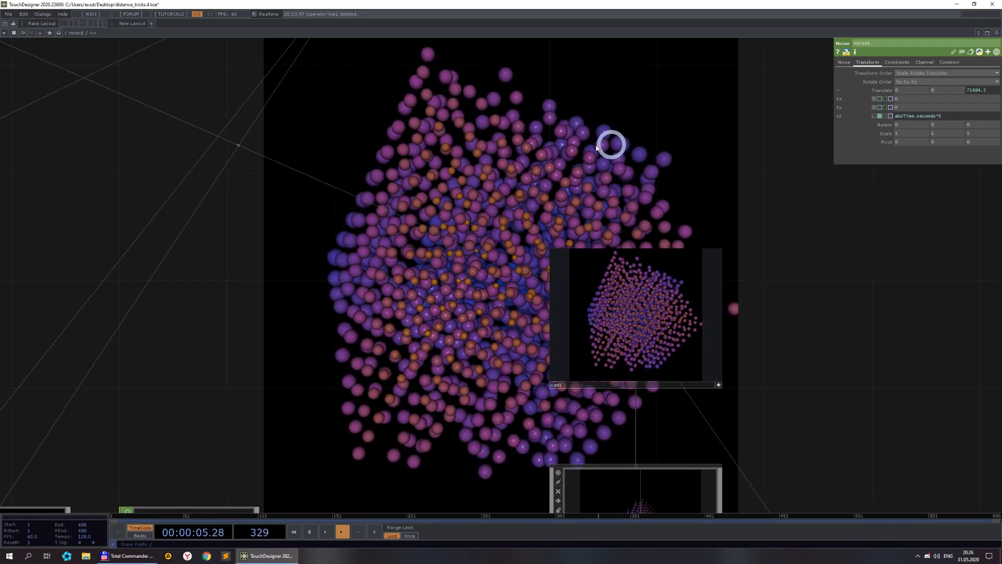
Move the dist_norm Select CHOP further from the multiplying Math CHOP and insert a new Math CHOP on the wire between them
{"action": "scroll", "coordinate": [704, 153], "scroll_direction": "down", "scroll_amount": 6}
{"action": "scroll", "coordinate": [486, 176], "scroll_direction": "up", "scroll_amount": 4}
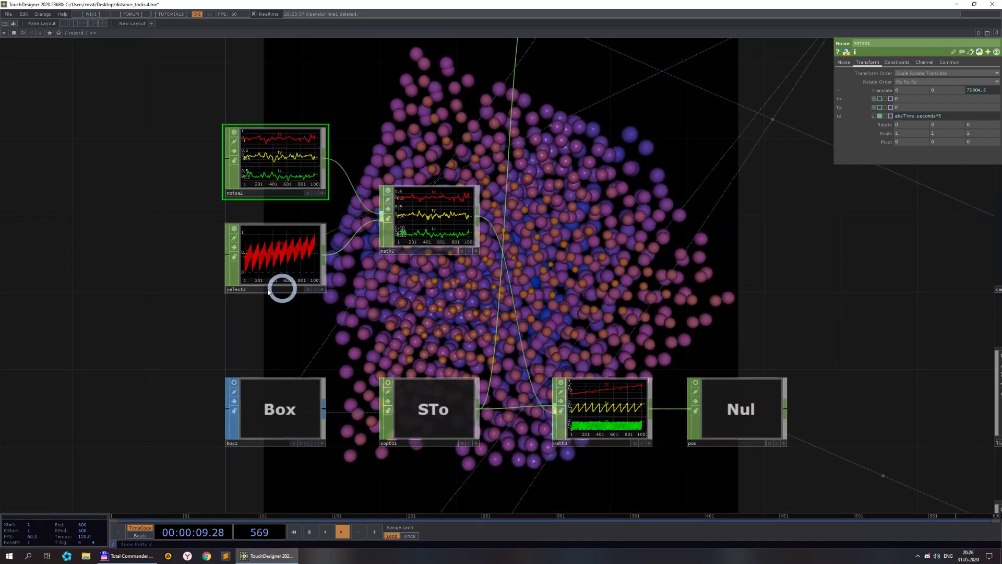
{"action": "left_click_drag", "start_coordinate": [271, 274], "coordinate": [185, 277]}
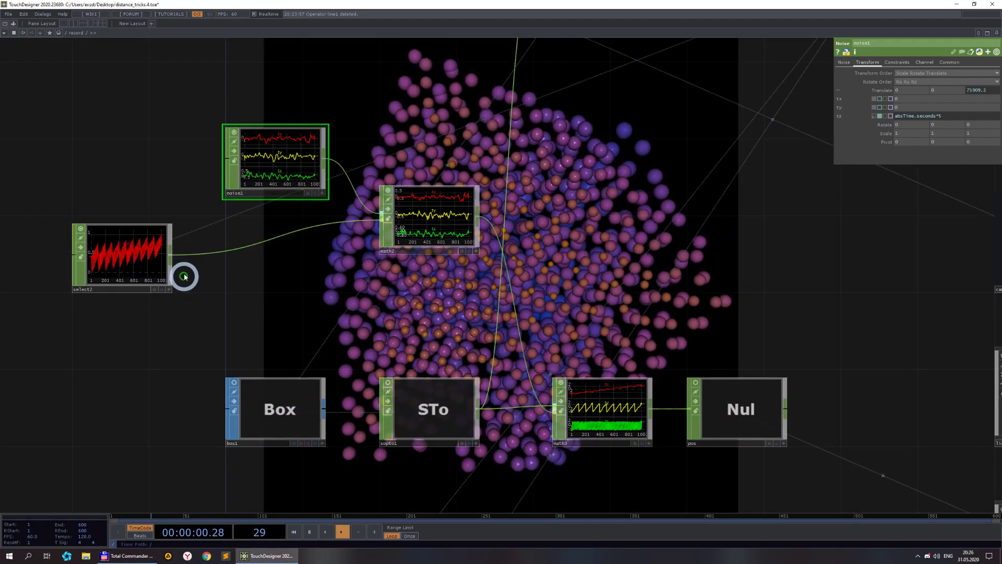
{"action": "right_click", "coordinate": [225, 255]}
{"action": "left_click", "coordinate": [203, 255]}
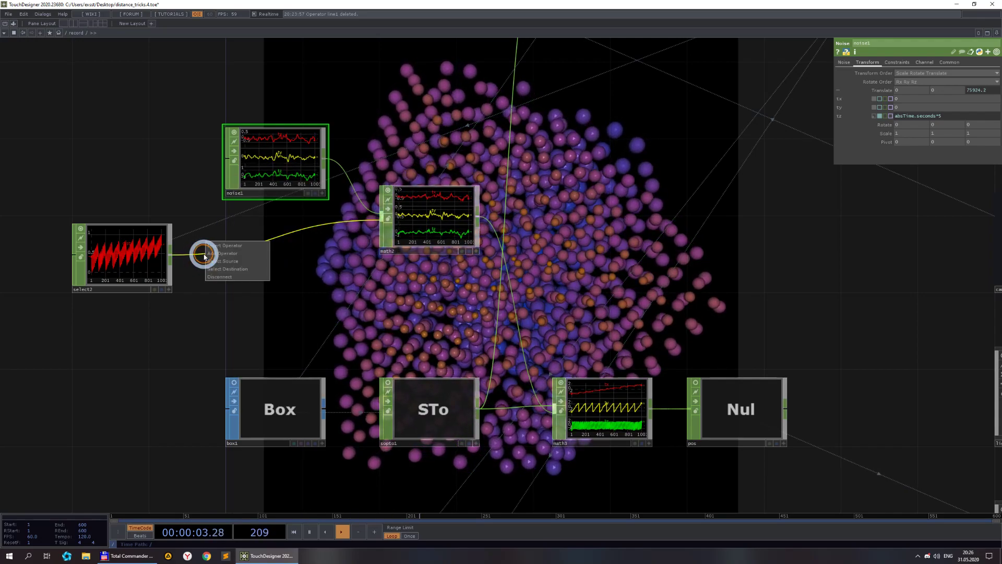
{"action": "left_click", "coordinate": [224, 246]}
{"action": "left_click", "coordinate": [260, 195]}
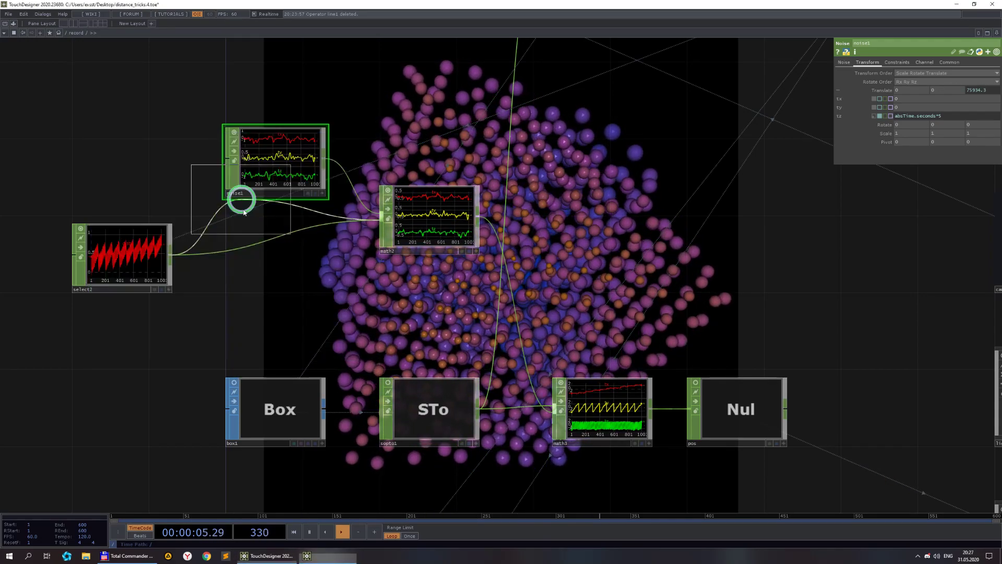
{"action": "left_click", "coordinate": [272, 264]}
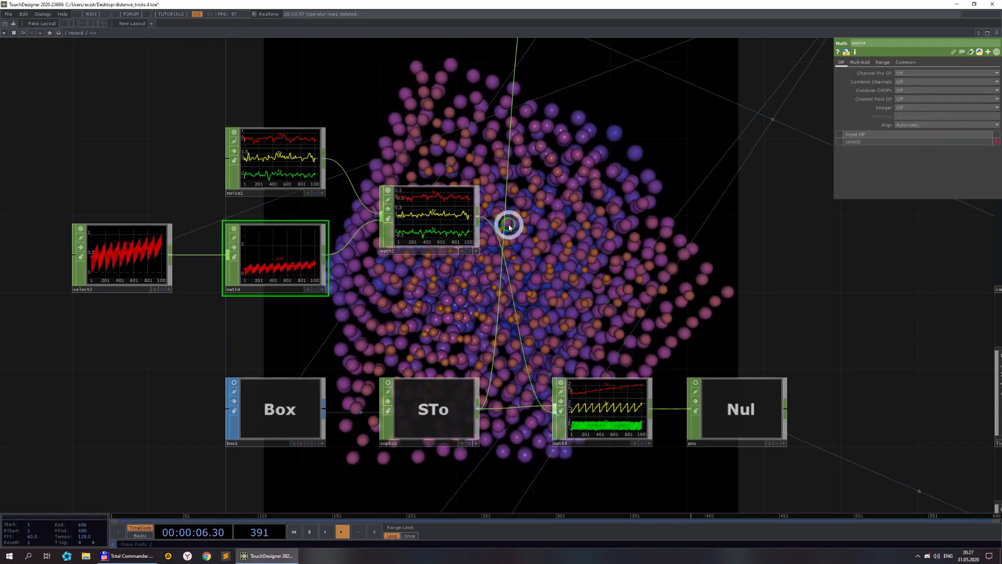
Set the Pre-Add of the Math CHOP after the Select CHOP to -1 and its Channel Post OP to Positive
{"action": "left_click", "coordinate": [881, 63]}
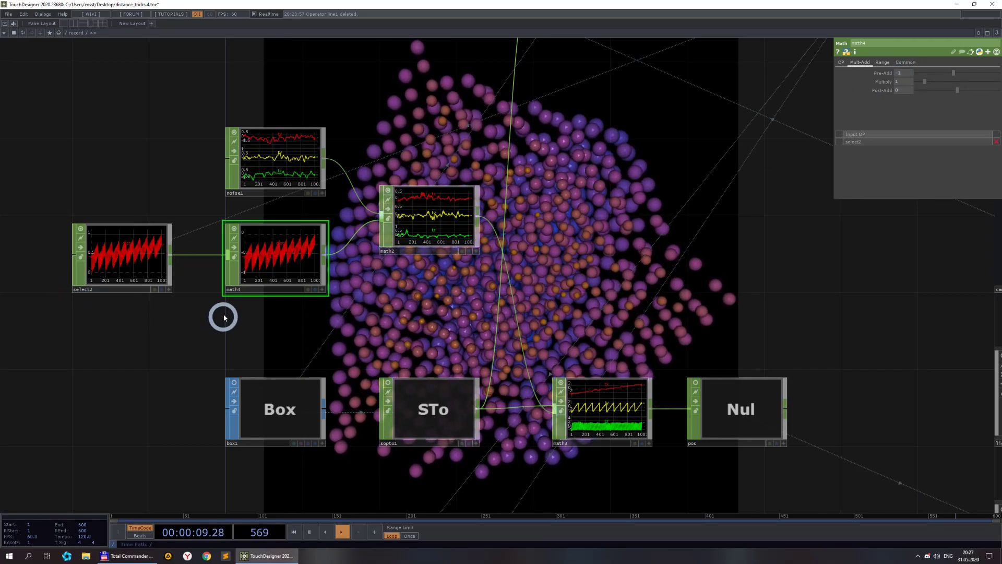
{"action": "scroll", "coordinate": [274, 269], "scroll_direction": "up", "scroll_amount": 3}
{"action": "left_click", "coordinate": [306, 331]}
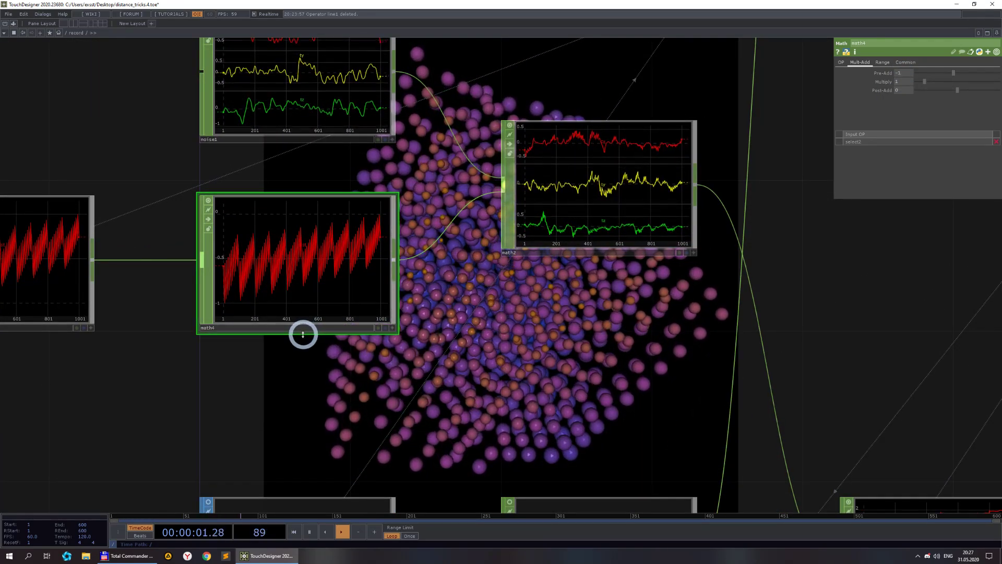
{"action": "left_click", "coordinate": [878, 77]}
{"action": "left_click", "coordinate": [841, 62]}
{"action": "left_click", "coordinate": [901, 108]}
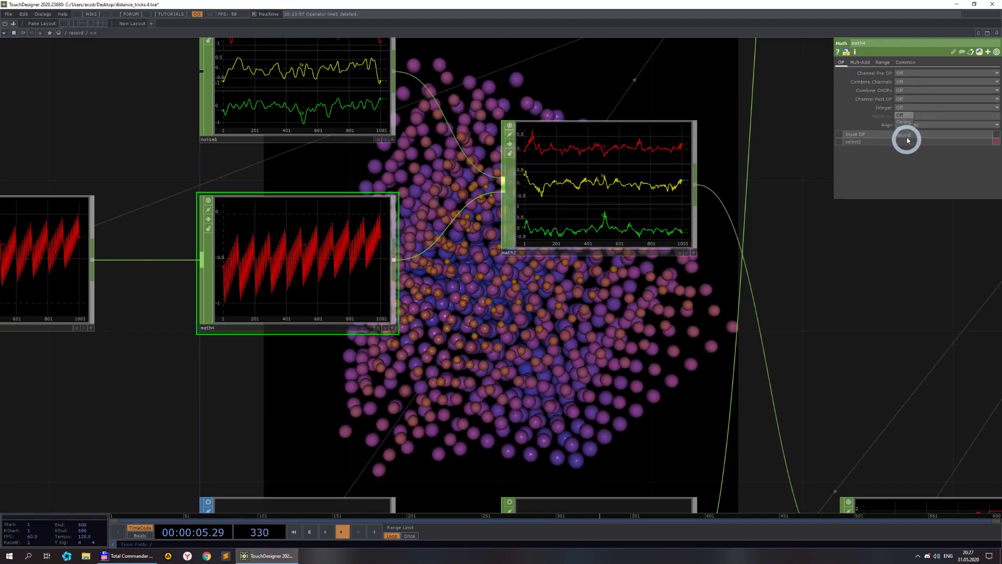
{"action": "left_click", "coordinate": [908, 99]}
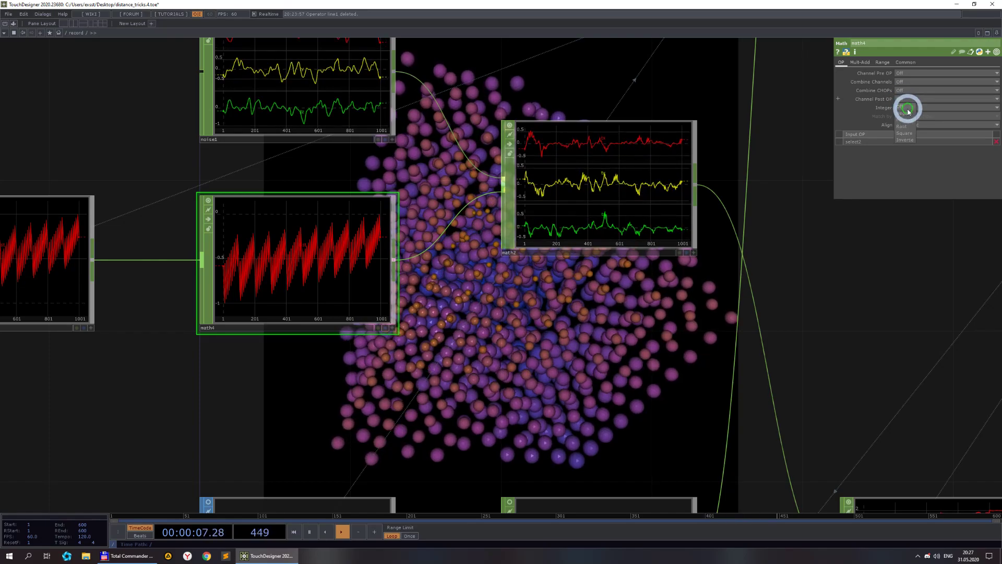
{"action": "left_click", "coordinate": [906, 114]}
Examine the complete network, from the noise displacement chain to the scale, colour and render operators, while the spheres animate
{"action": "scroll", "coordinate": [806, 295], "scroll_direction": "down", "scroll_amount": 5}
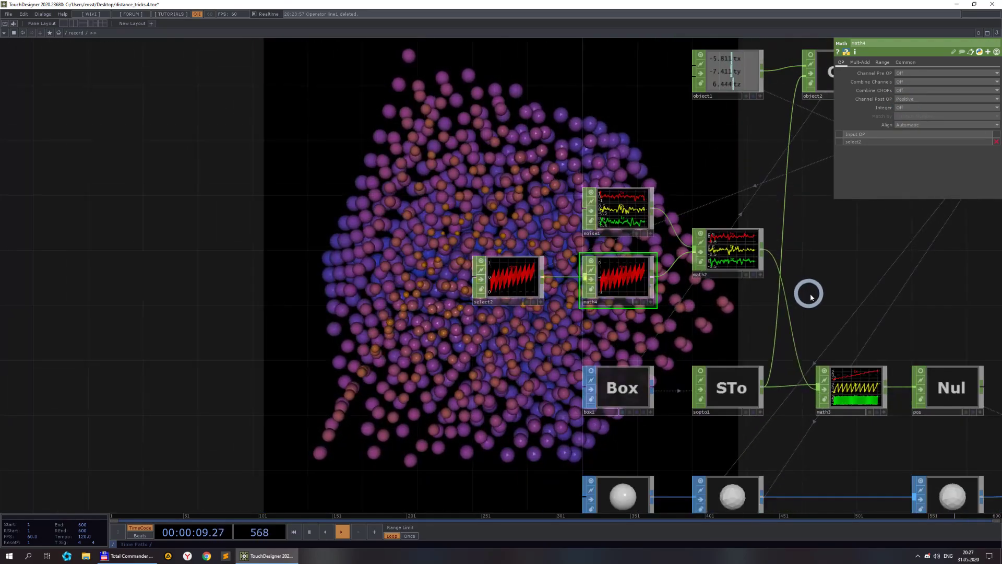
{"action": "middle_click_drag", "start_coordinate": [728, 291], "coordinate": [440, 223]}
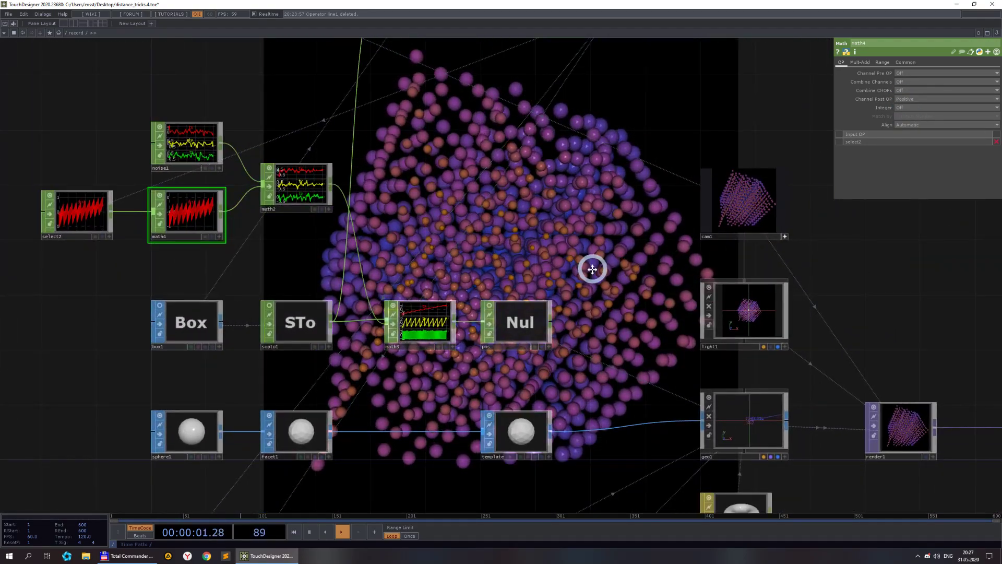
{"action": "middle_click_drag", "start_coordinate": [591, 269], "coordinate": [544, 302]}
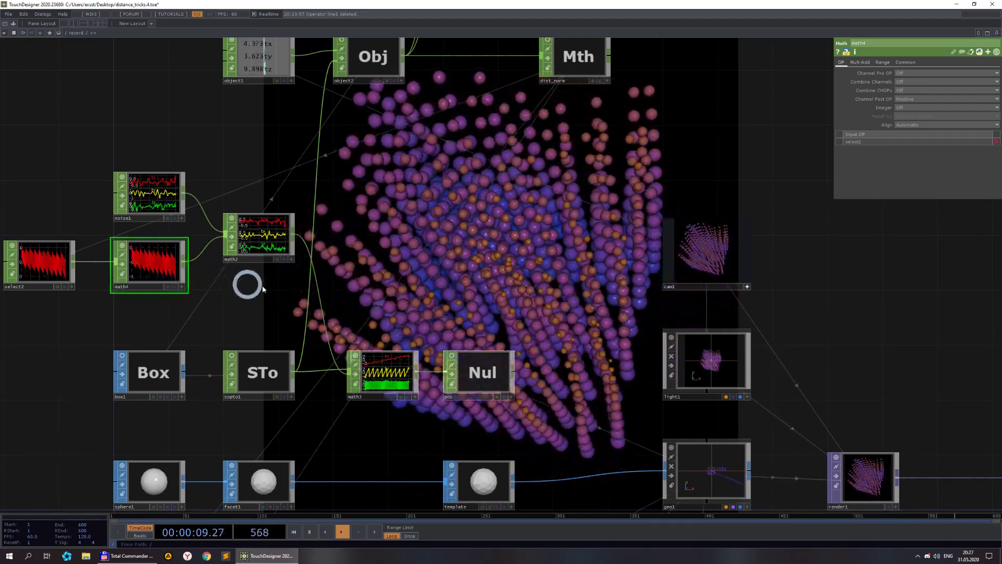
{"action": "scroll", "coordinate": [431, 235], "scroll_direction": "down", "scroll_amount": 2}
{"action": "scroll", "coordinate": [237, 243], "scroll_direction": "up", "scroll_amount": 4}
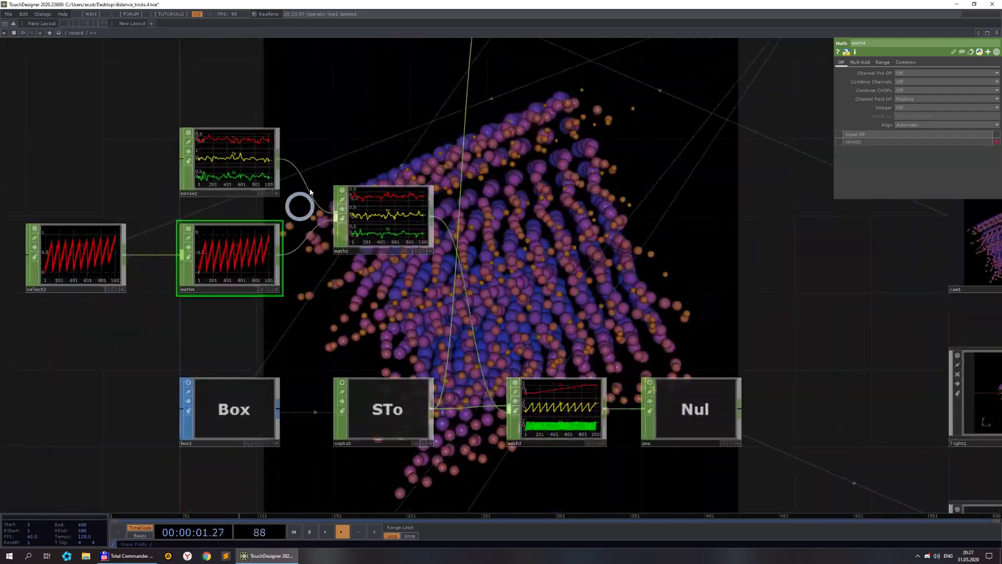
{"action": "scroll", "coordinate": [389, 234], "scroll_direction": "down", "scroll_amount": 2}
{"action": "scroll", "coordinate": [385, 239], "scroll_direction": "down", "scroll_amount": 2}
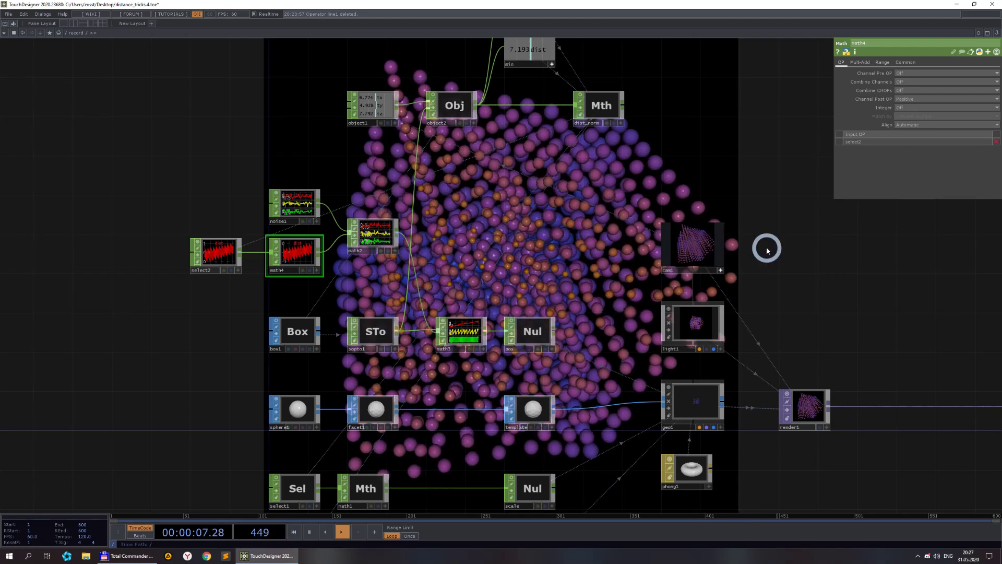
{"action": "scroll", "coordinate": [766, 251], "scroll_direction": "down", "scroll_amount": 3}
{"action": "left_click_drag", "start_coordinate": [809, 268], "coordinate": [677, 165]}
{"action": "scroll", "coordinate": [632, 219], "scroll_direction": "up", "scroll_amount": 3}
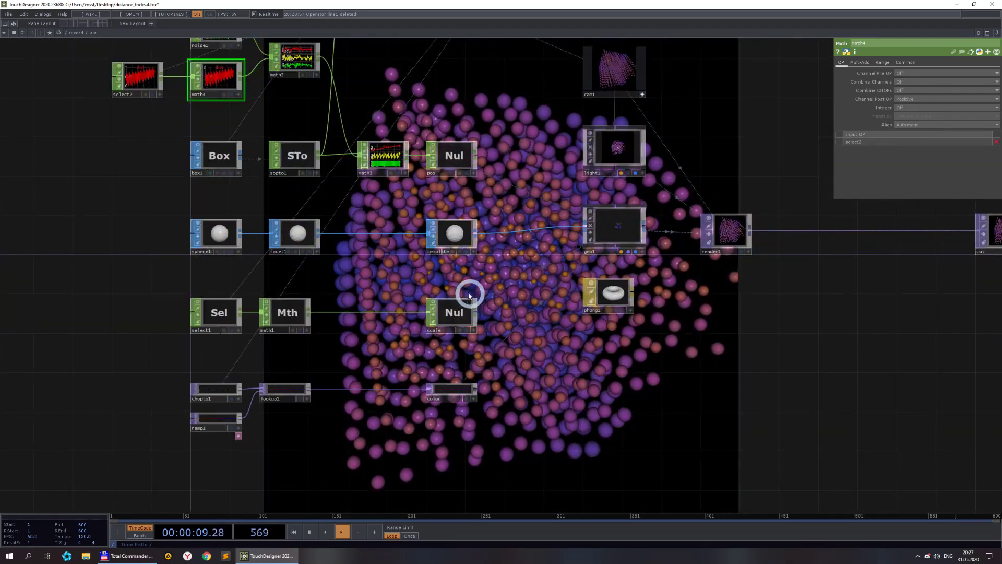
{"action": "left_click_drag", "start_coordinate": [519, 474], "coordinate": [533, 344]}
{"action": "scroll", "coordinate": [530, 334], "scroll_direction": "down", "scroll_amount": 3}
{"action": "scroll", "coordinate": [368, 130], "scroll_direction": "up", "scroll_amount": 4}
{"action": "middle_click_drag", "start_coordinate": [364, 129], "coordinate": [352, 128]}
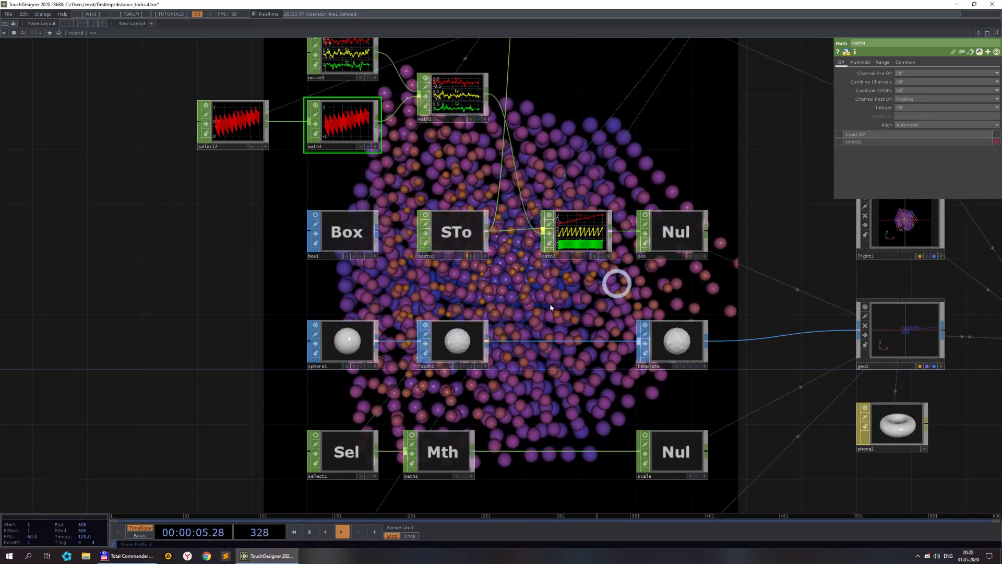
{"action": "left_click_drag", "start_coordinate": [181, 194], "coordinate": [153, 286]}
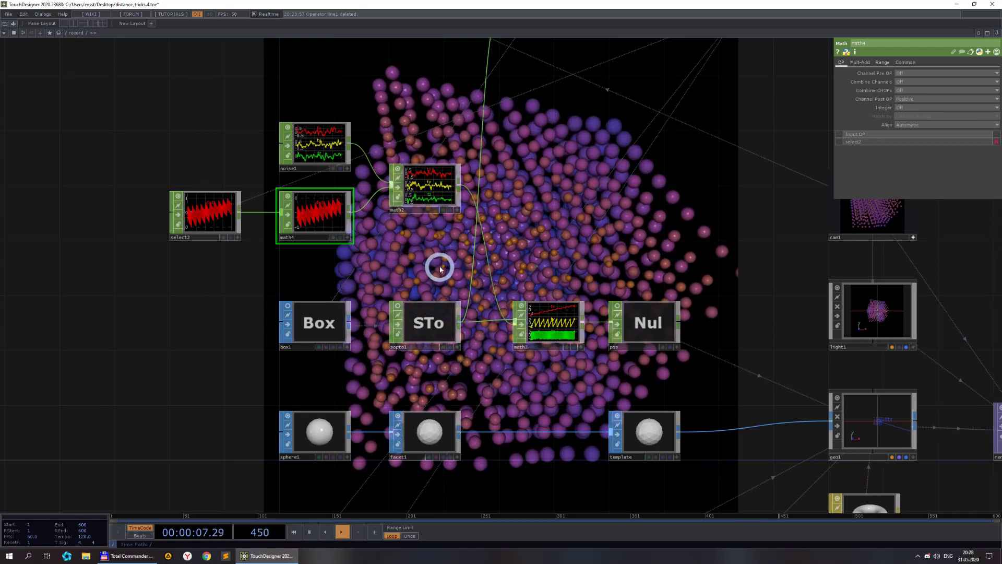
Try deleting the Noise CHOP, the Select CHOP and the two Math CHOPs of the displacement chain, and undo the deletion
{"action": "right_click_drag", "start_coordinate": [365, 253], "coordinate": [67, 116]}
{"action": "key", "text": "Delete"}
{"action": "scroll", "coordinate": [107, 152], "scroll_direction": "down", "scroll_amount": 4}
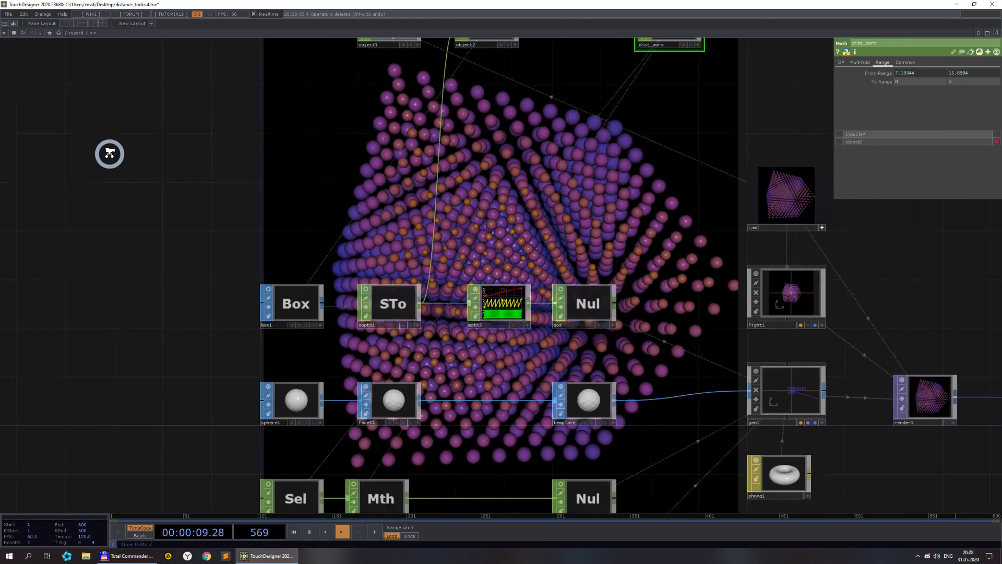
{"action": "key", "text": "alt+u"}
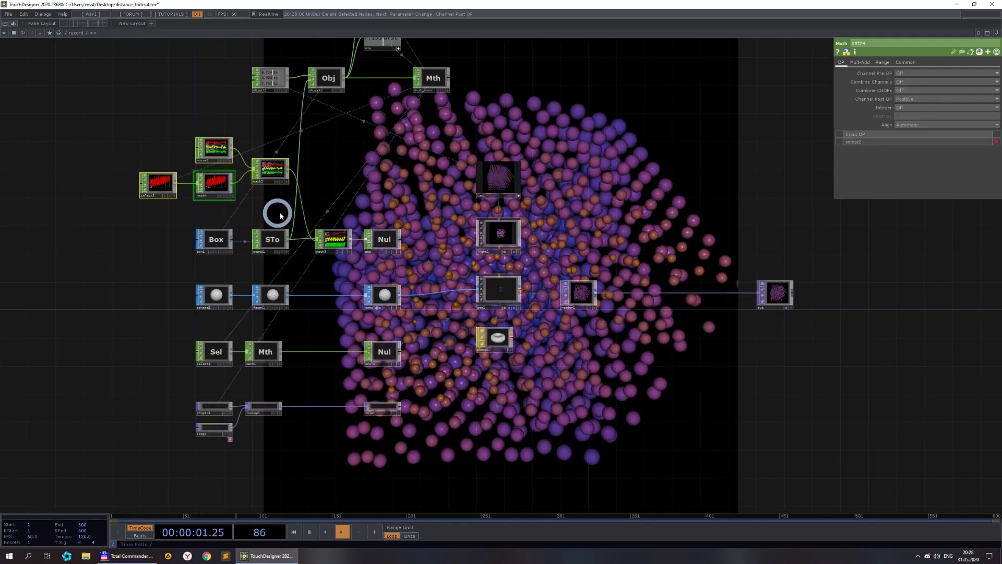
{"action": "scroll", "coordinate": [318, 239], "scroll_direction": "up", "scroll_amount": 3}
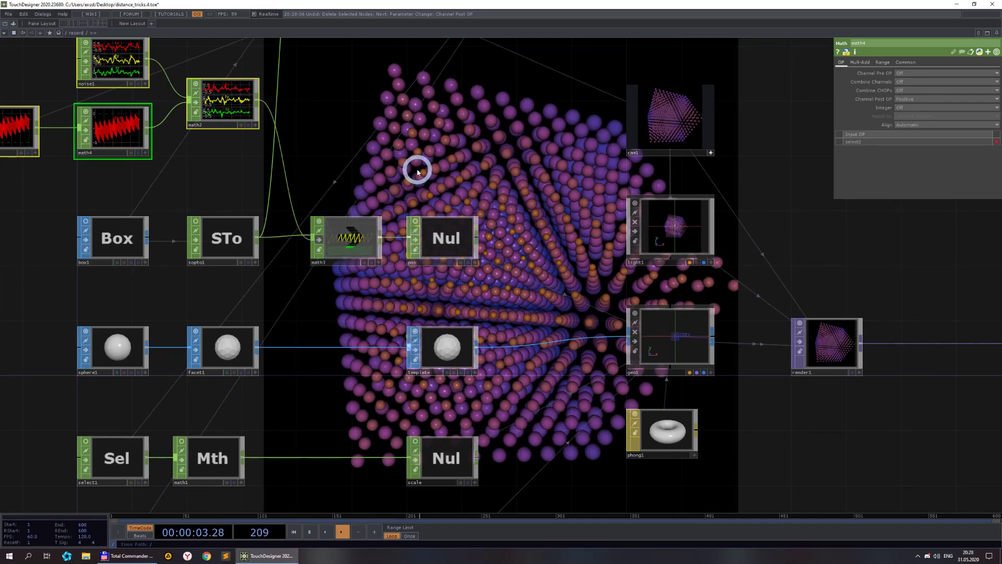
Examine the network from the noise displacement operators through the scale and colour rows to the geometry and render operators
{"action": "scroll", "coordinate": [417, 170], "scroll_direction": "down", "scroll_amount": 3}
{"action": "left_click_drag", "start_coordinate": [459, 410], "coordinate": [360, 319]}
{"action": "left_click_drag", "start_coordinate": [472, 287], "coordinate": [464, 103]}
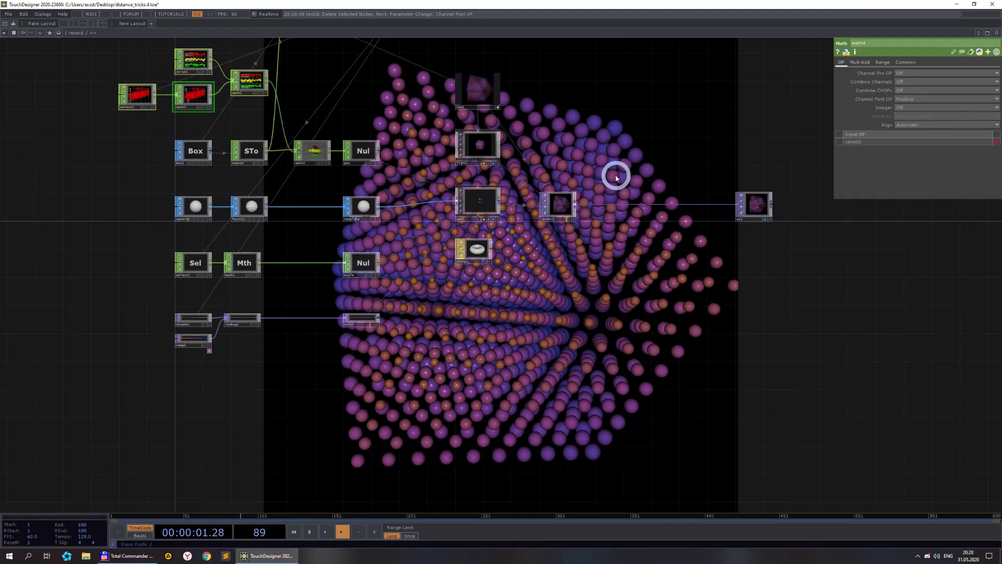
{"action": "left_click_drag", "start_coordinate": [616, 176], "coordinate": [627, 273]}
{"action": "scroll", "coordinate": [489, 179], "scroll_direction": "up", "scroll_amount": 5}
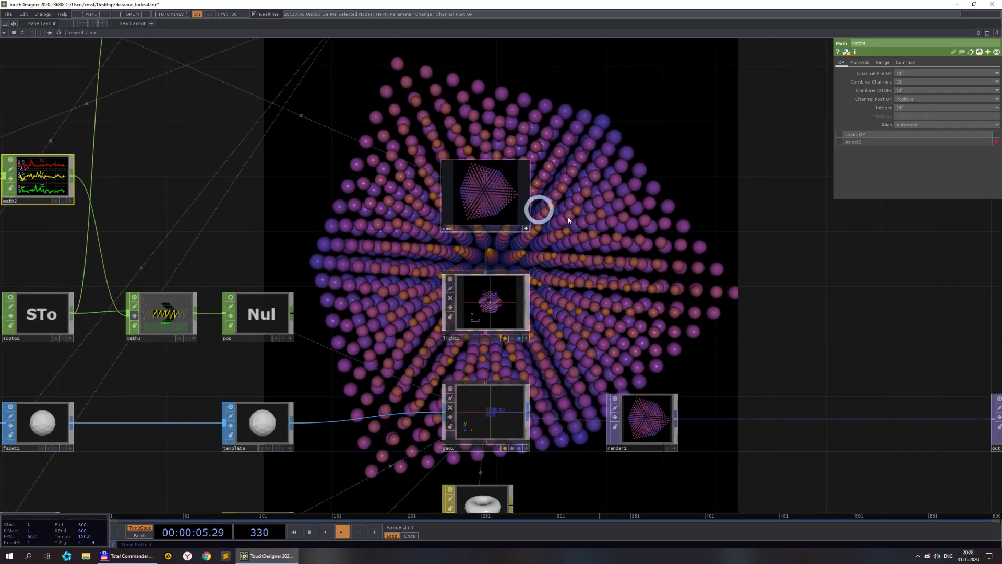
{"action": "left_click_drag", "start_coordinate": [570, 235], "coordinate": [466, 232]}
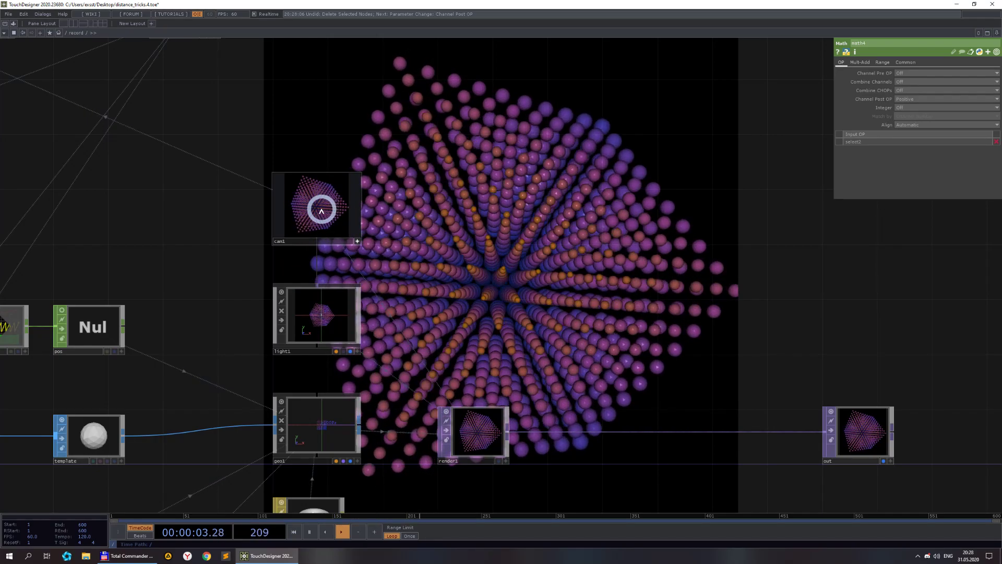
{"action": "left_click_drag", "start_coordinate": [592, 286], "coordinate": [600, 197]}
{"action": "middle_click_drag", "start_coordinate": [597, 193], "coordinate": [599, 353]}
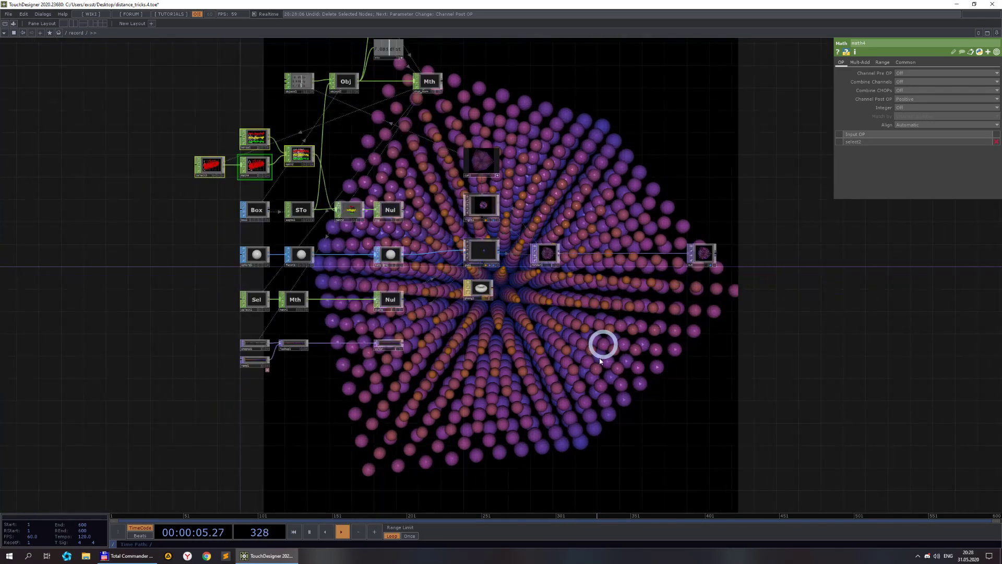
{"action": "left_click_drag", "start_coordinate": [551, 345], "coordinate": [570, 280]}
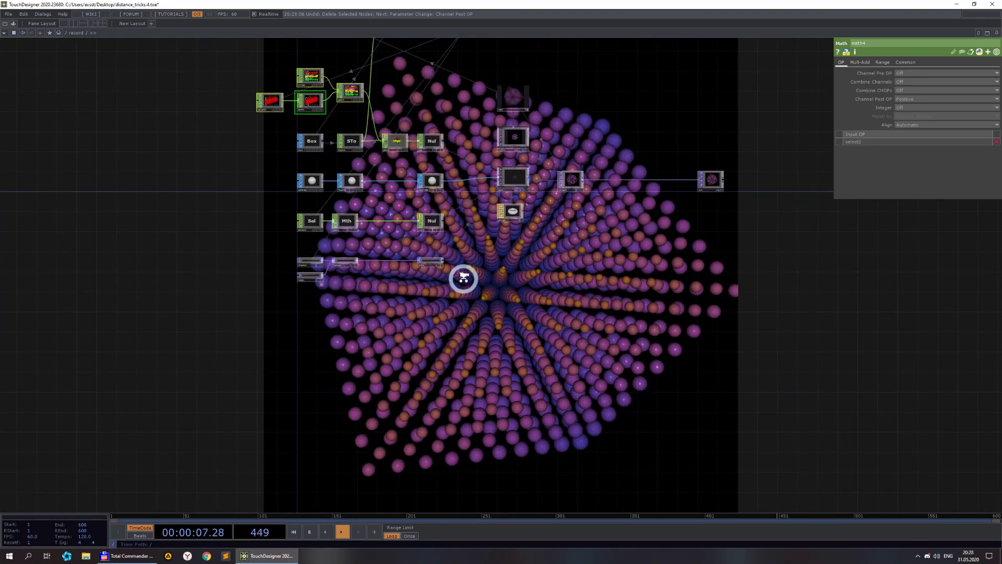
{"action": "scroll", "coordinate": [463, 277], "scroll_direction": "up", "scroll_amount": 5}
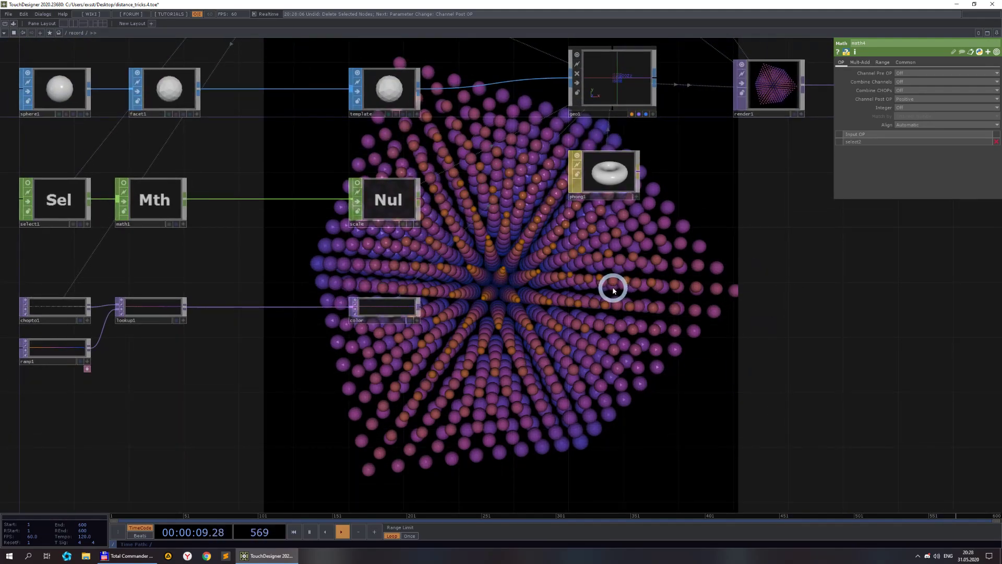
{"action": "scroll", "coordinate": [613, 290], "scroll_direction": "down", "scroll_amount": 4}
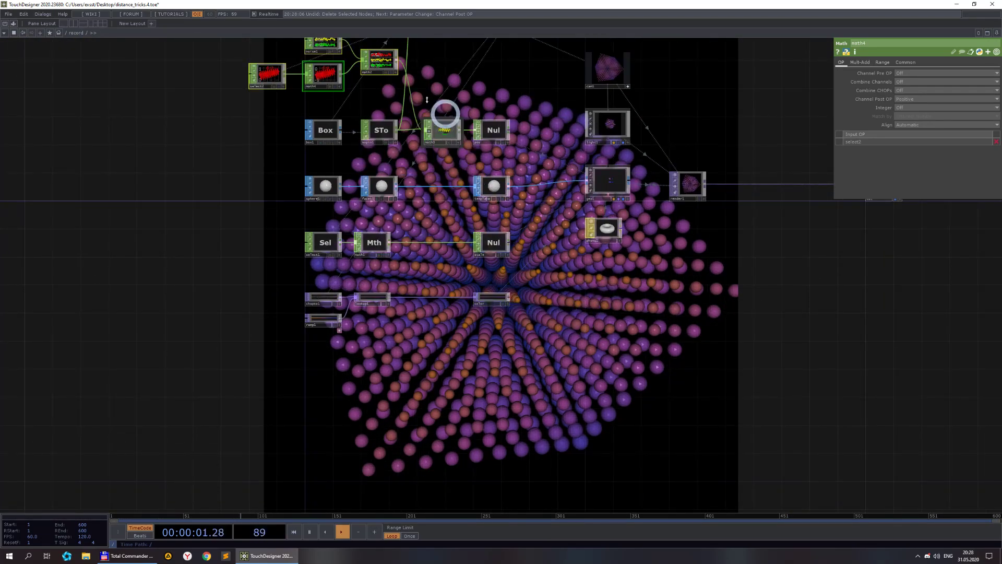
{"action": "scroll", "coordinate": [303, 156], "scroll_direction": "up", "scroll_amount": 5}
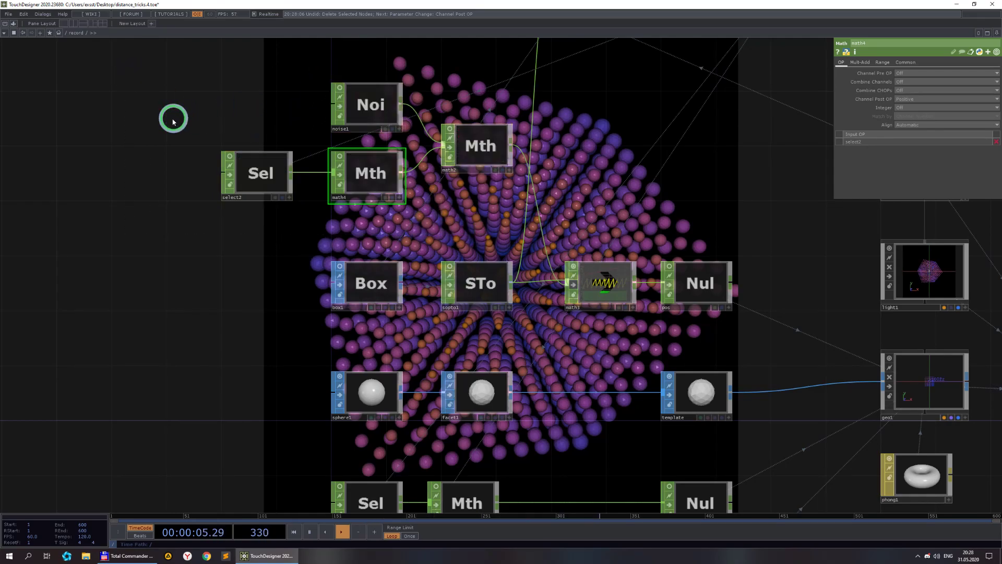
{"action": "scroll", "coordinate": [172, 116], "scroll_direction": "down", "scroll_amount": 4}
Move the scale and colour operator rows further down and place a Box SOP in the gap beneath the Sphere SOP
{"action": "left_click_drag", "start_coordinate": [416, 385], "coordinate": [364, 309]}
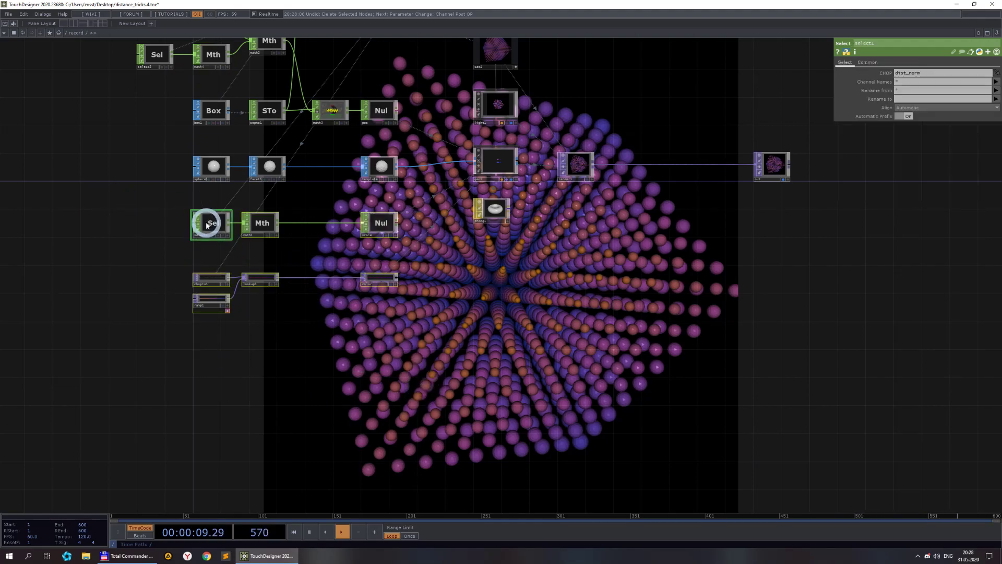
{"action": "left_click_drag", "start_coordinate": [207, 226], "coordinate": [208, 256]}
{"action": "scroll", "coordinate": [206, 226], "scroll_direction": "up", "scroll_amount": 3}
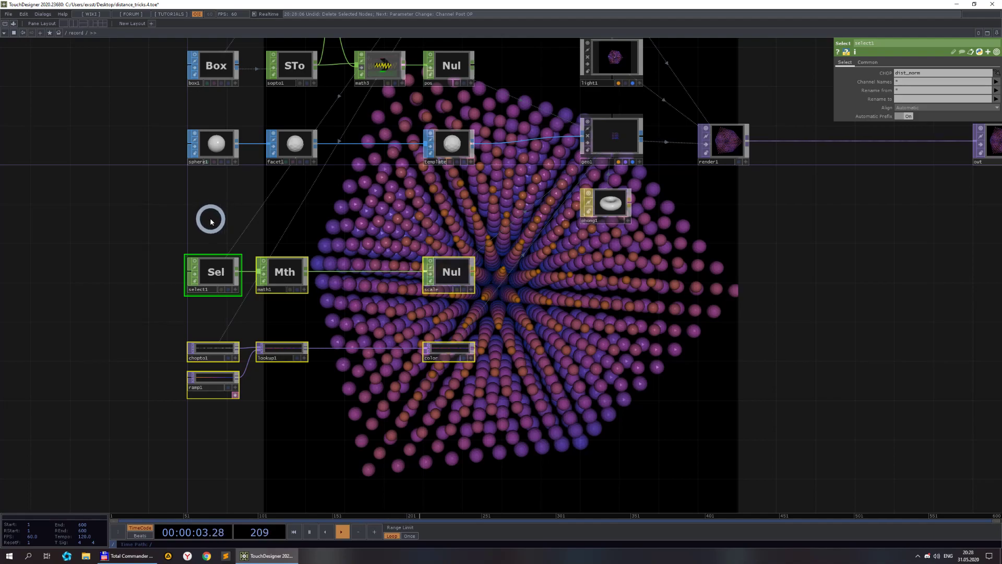
{"action": "double_click", "coordinate": [209, 201]}
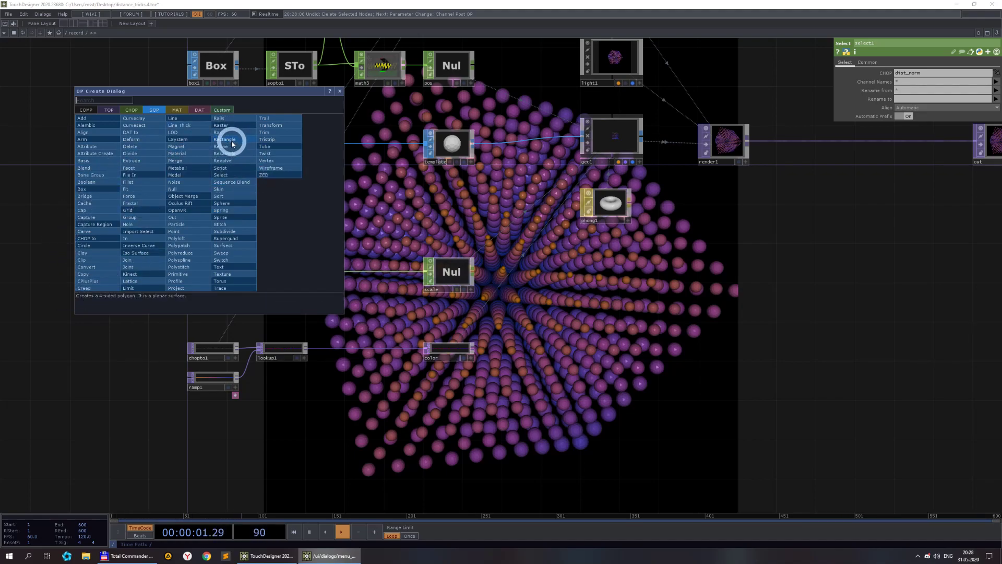
{"action": "left_click", "coordinate": [94, 190]}
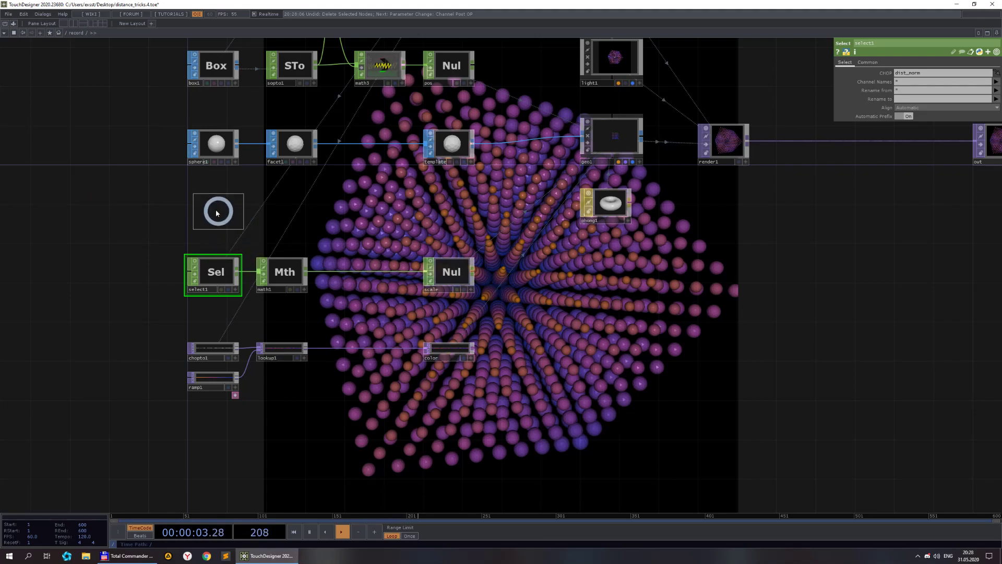
{"action": "left_click", "coordinate": [215, 211]}
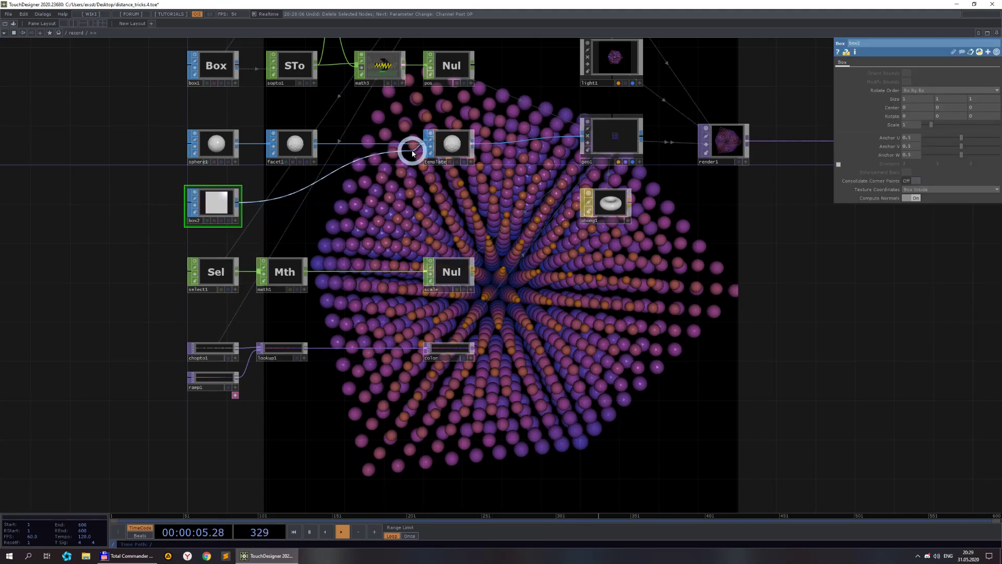
Wire the new Box SOP into the template Switch SOP as its second input and set Select Input to 1
{"action": "left_click", "coordinate": [452, 148]}
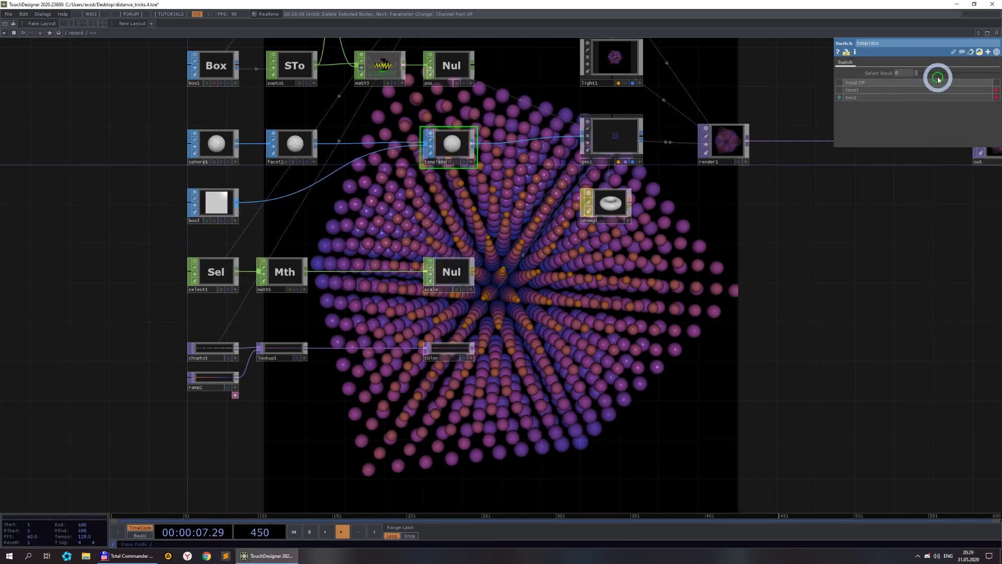
{"action": "type", "text": "1"}
{"action": "key", "text": "Return"}
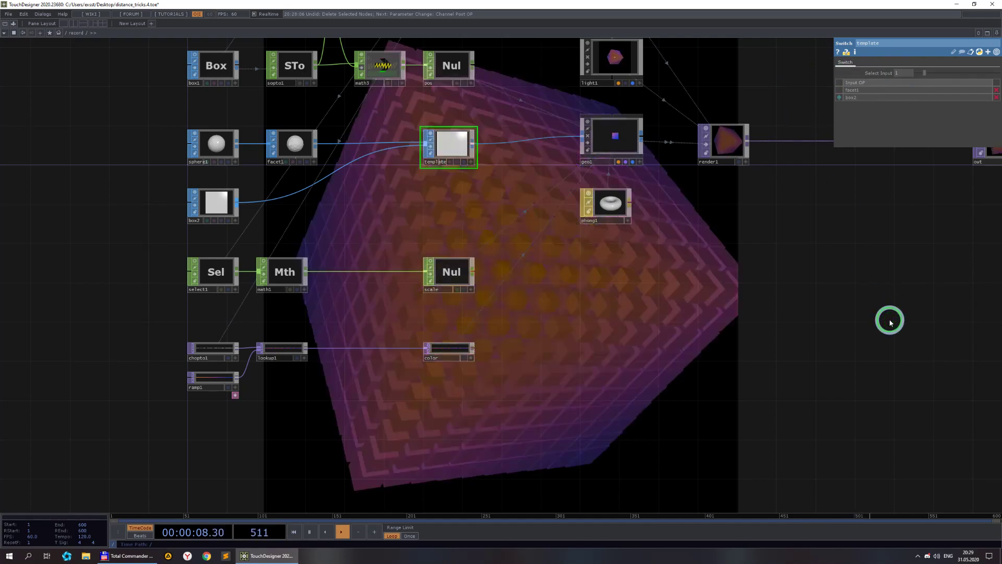
Check the Sphere SOP's size in its info and set the Scale of the new Box SOP to 0.5
{"action": "left_click", "coordinate": [220, 201]}
{"action": "middle_click", "coordinate": [217, 156]}
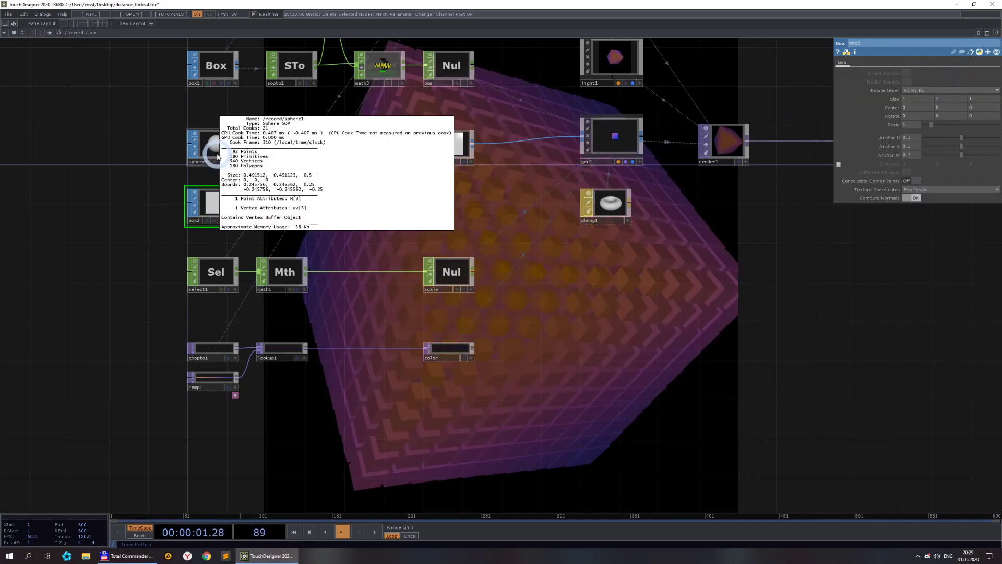
{"action": "left_click", "coordinate": [166, 207]}
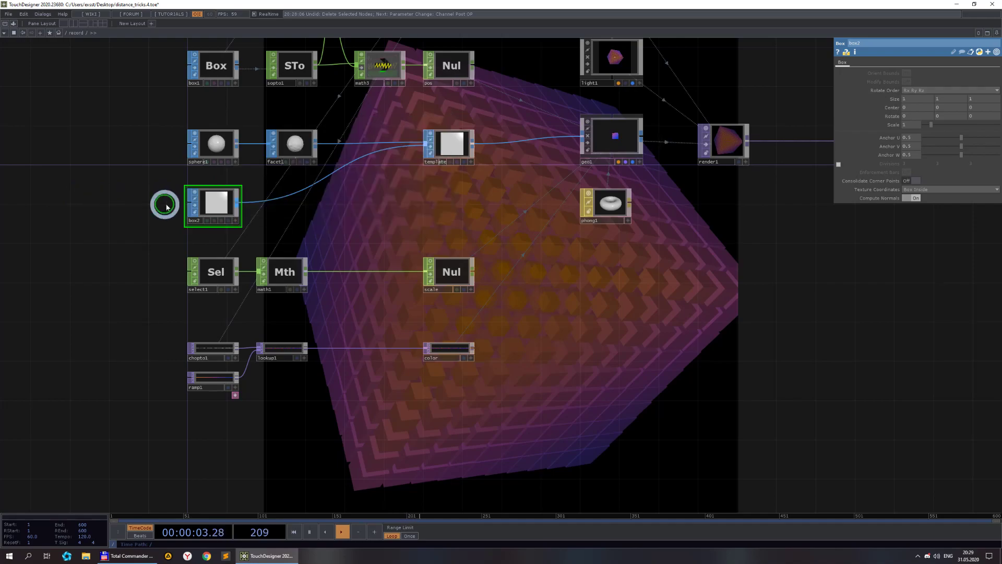
{"action": "type", "text": "0.5"}
{"action": "left_click", "coordinate": [863, 271]}
{"action": "left_click_drag", "start_coordinate": [847, 274], "coordinate": [715, 194]}
{"action": "scroll", "coordinate": [694, 191], "scroll_direction": "down", "scroll_amount": 2}
{"action": "left_click_drag", "start_coordinate": [711, 239], "coordinate": [599, 198]}
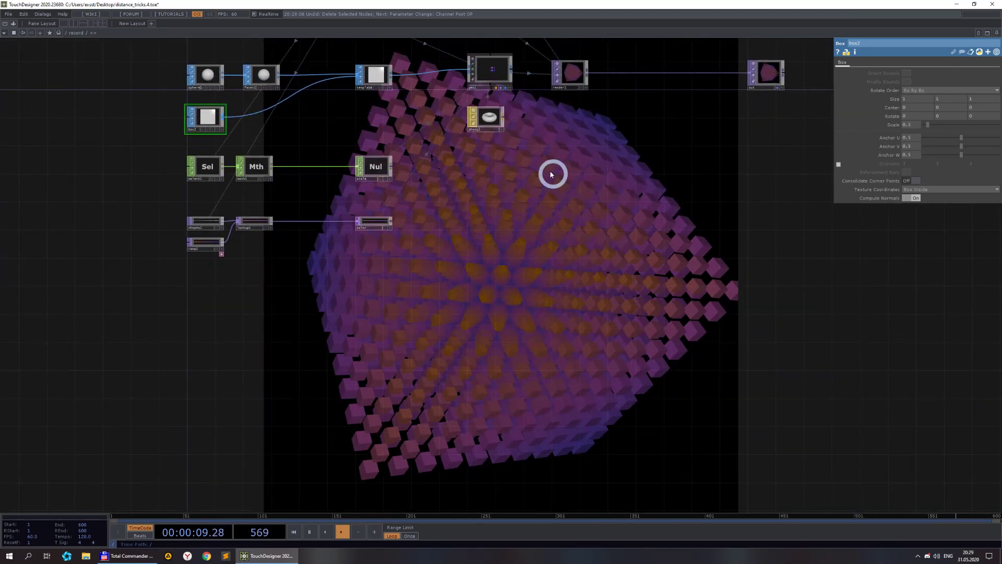
Add a Constant MAT near the Phong material and assign it to the Geometry COMP
{"action": "key", "text": "Tab"}
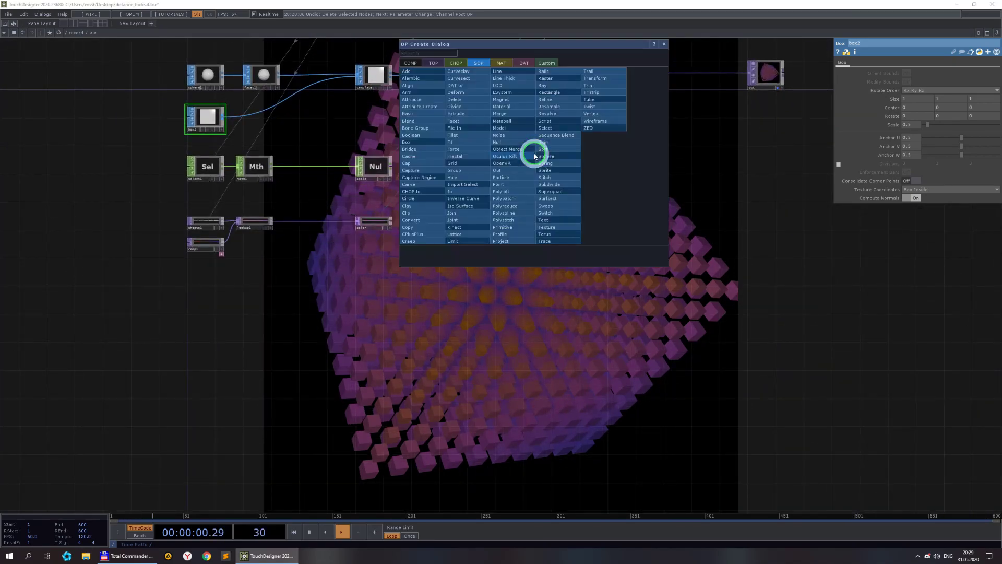
{"action": "left_click", "coordinate": [504, 68]}
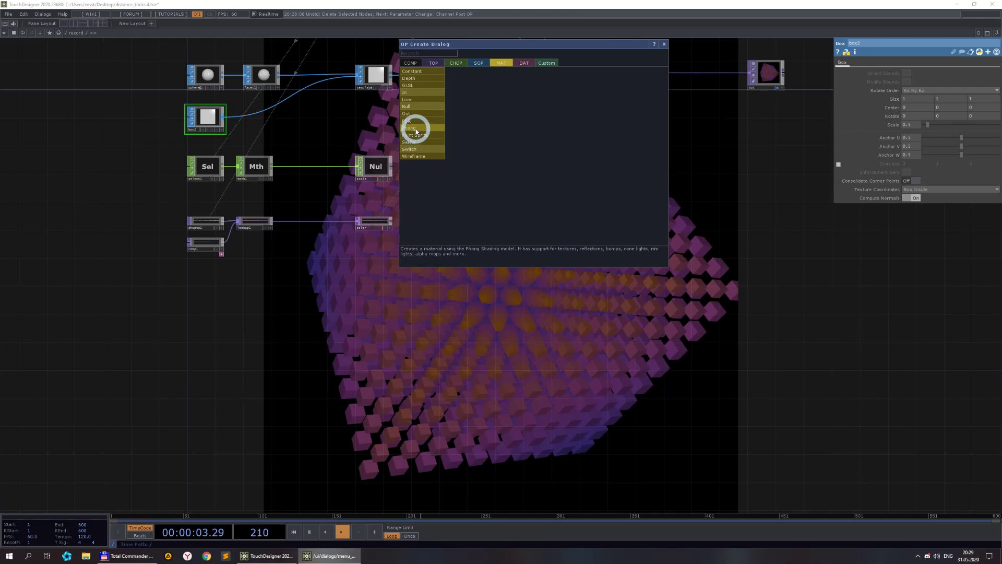
{"action": "left_click", "coordinate": [410, 72]}
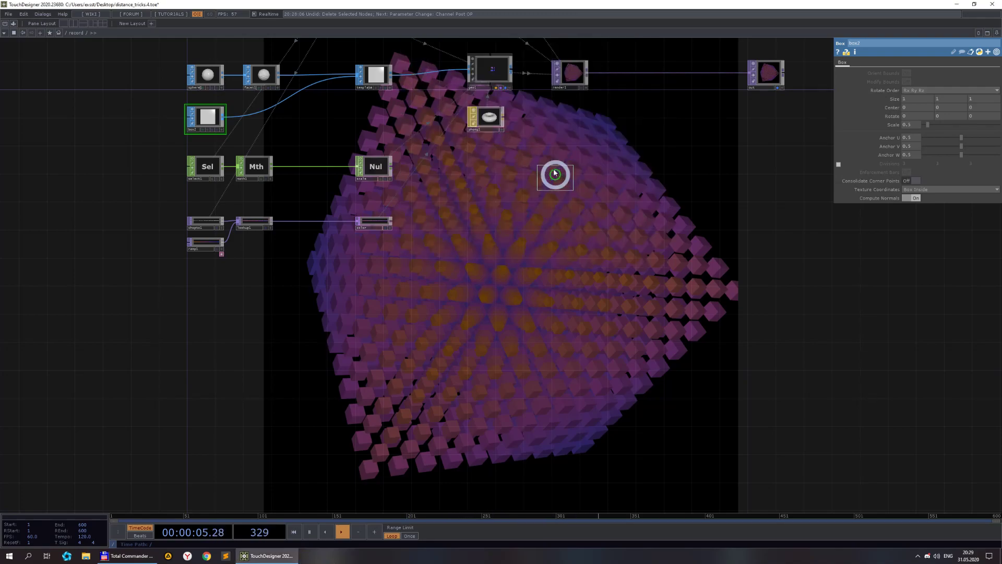
{"action": "left_click", "coordinate": [555, 158]}
{"action": "mouse_move", "coordinate": [562, 166]}
{"action": "left_mouse_down"}
{"action": "mouse_move", "coordinate": [487, 69]}
{"action": "mouse_move", "coordinate": [515, 73]}
{"action": "left_mouse_up"}
Try clearing the Color OP in the Geometry COMP's instancing parameters, and undo the change
{"action": "left_click", "coordinate": [496, 66]}
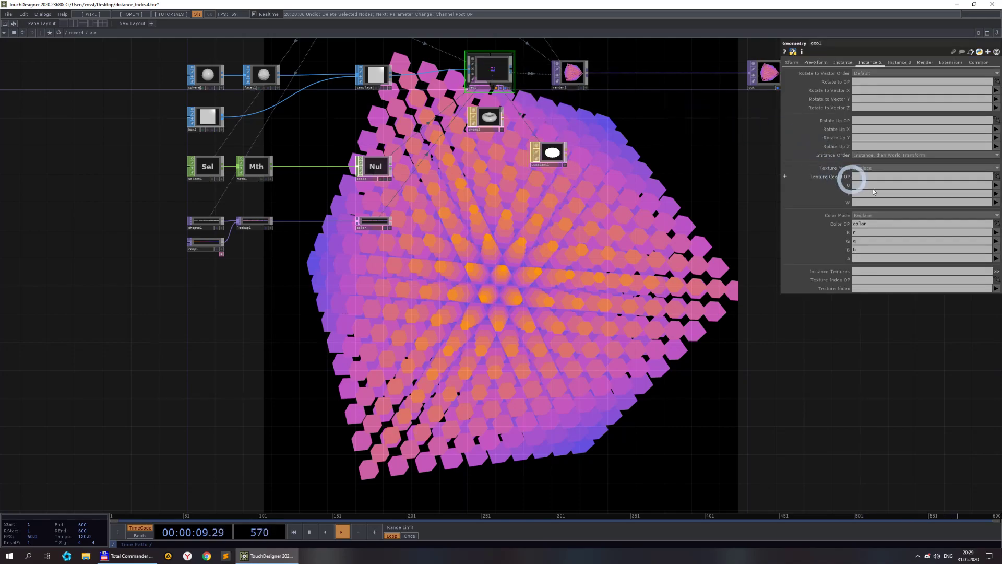
{"action": "left_click", "coordinate": [863, 220]}
{"action": "key", "text": "BackSpace"}
{"action": "left_click", "coordinate": [782, 365]}
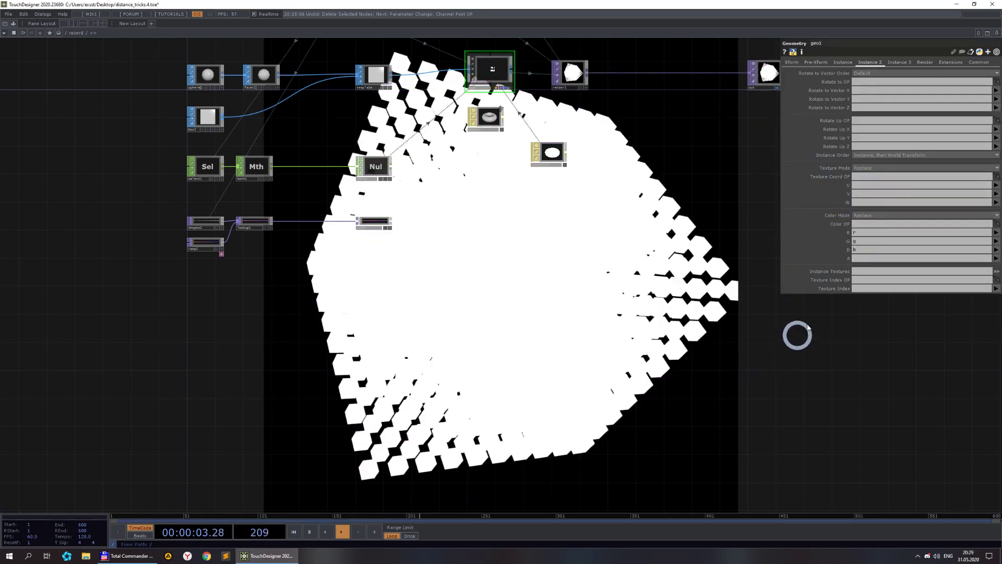
{"action": "key", "text": "ctrl+z"}
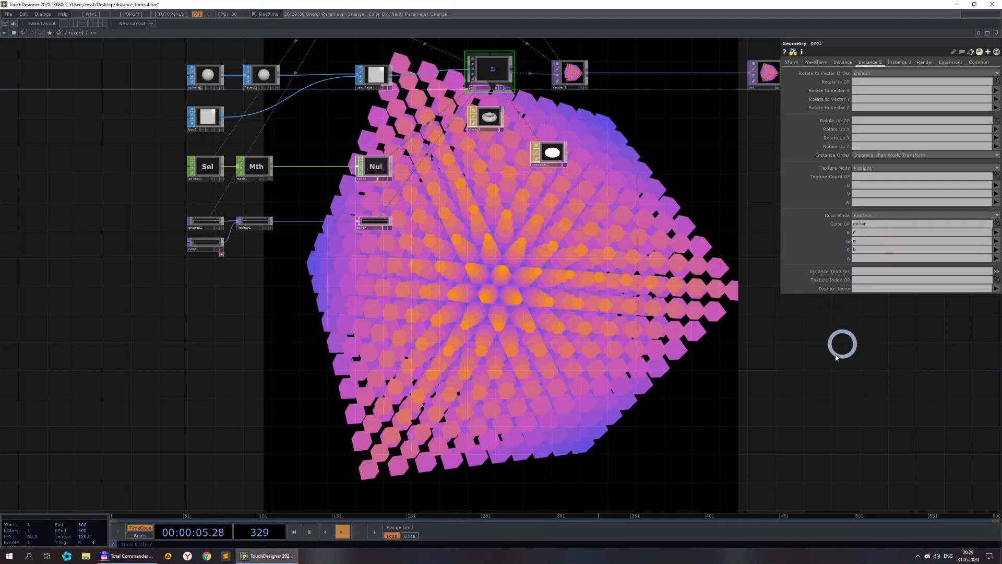
Add a Movie File In TOP below the Ramp TOP and load the Count movie from the Samples/Map folder into it
{"action": "scroll", "coordinate": [504, 277], "scroll_direction": "up", "scroll_amount": 4}
{"action": "left_click_drag", "start_coordinate": [449, 263], "coordinate": [597, 269]}
{"action": "left_click_drag", "start_coordinate": [481, 284], "coordinate": [552, 237]}
{"action": "scroll", "coordinate": [537, 253], "scroll_direction": "down", "scroll_amount": 2}
{"action": "scroll", "coordinate": [436, 263], "scroll_direction": "up", "scroll_amount": 2}
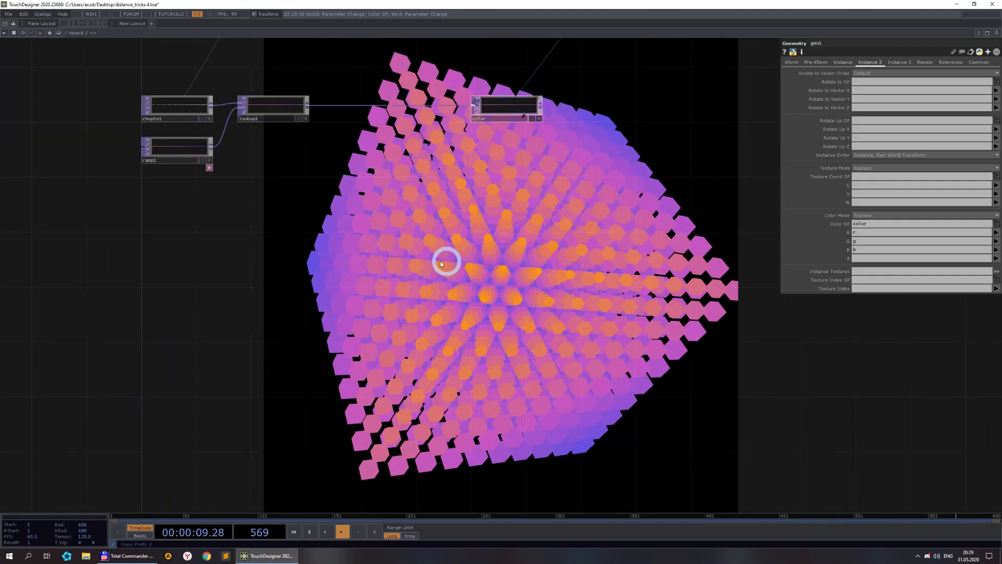
{"action": "double_click", "coordinate": [223, 265]}
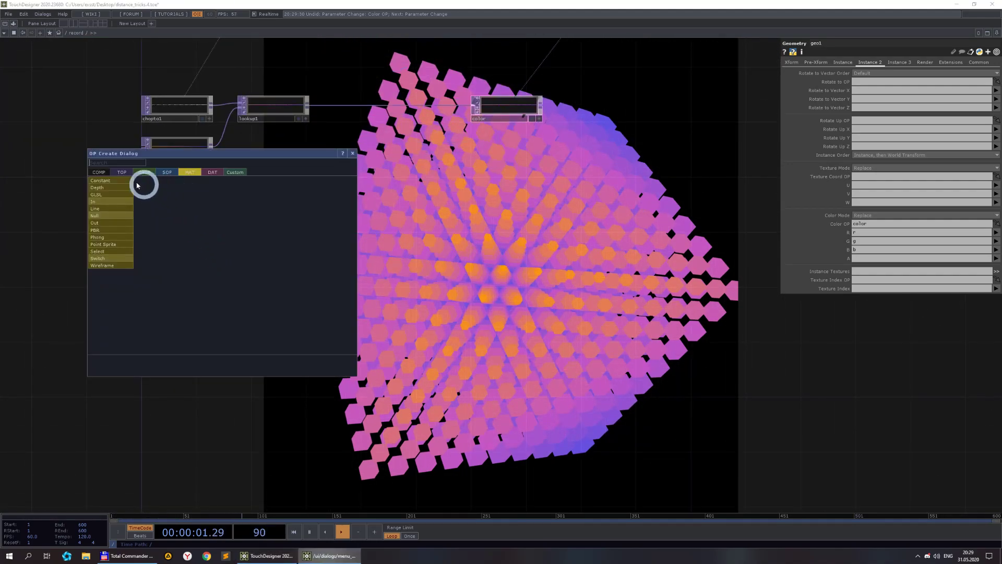
{"action": "left_click", "coordinate": [123, 176]}
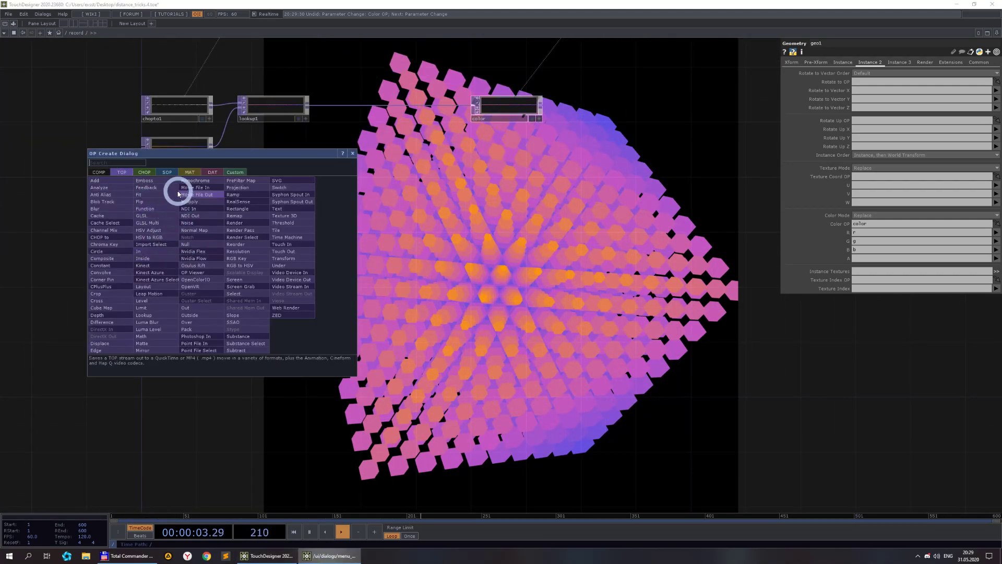
{"action": "left_click", "coordinate": [195, 189]}
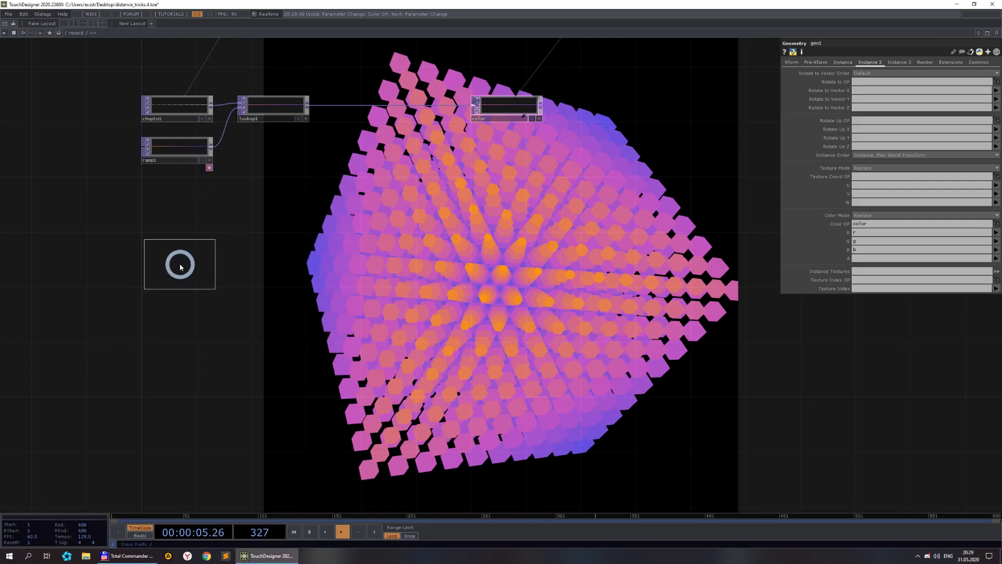
{"action": "left_click", "coordinate": [180, 267]}
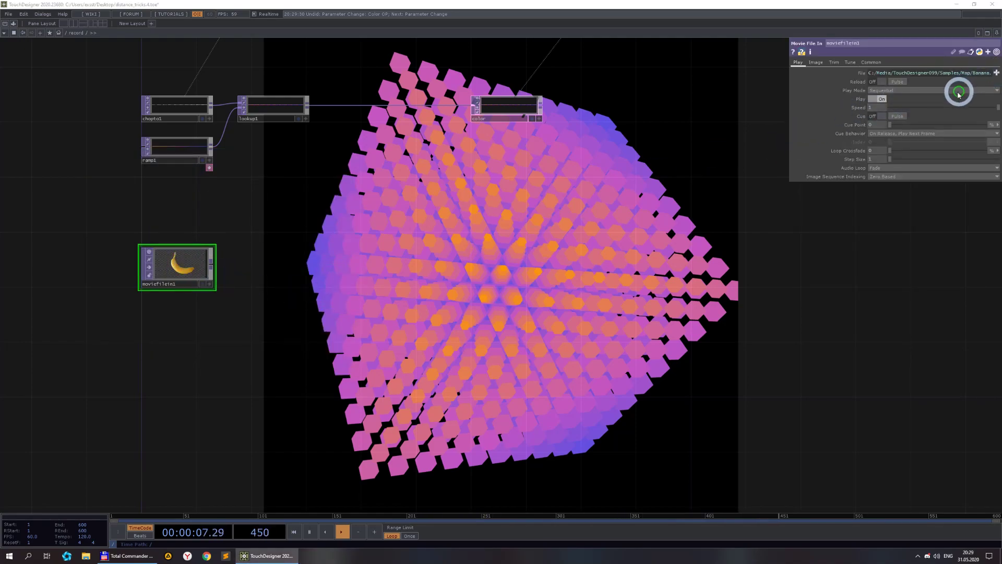
{"action": "scroll", "coordinate": [506, 215], "scroll_direction": "down", "scroll_amount": 2}
{"action": "left_click", "coordinate": [394, 178]}
{"action": "left_click", "coordinate": [597, 332]}
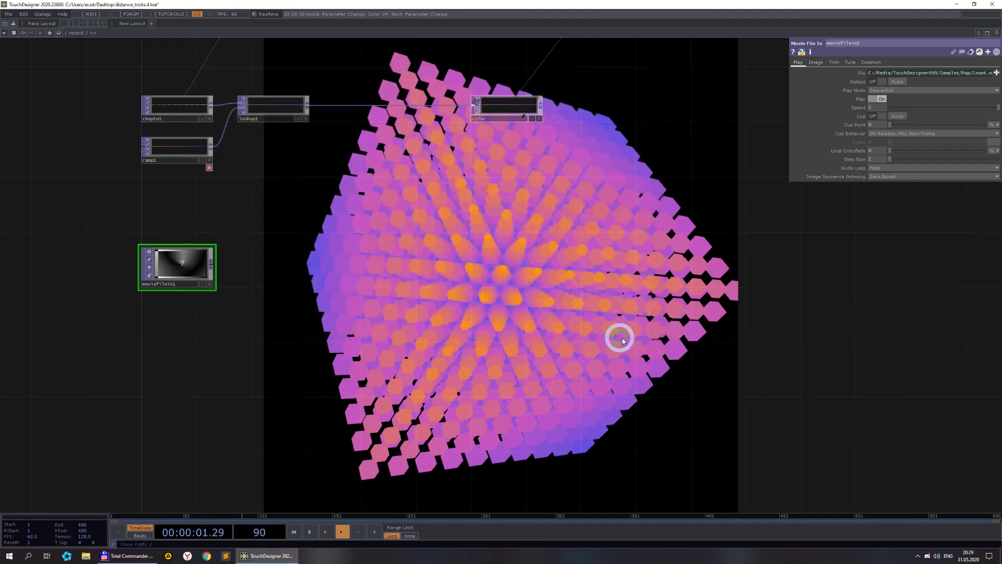
Add a Fit TOP after the Movie File In TOP and set its Fit mode to Fit Vertical
{"action": "scroll", "coordinate": [245, 266], "scroll_direction": "up", "scroll_amount": 4}
{"action": "key", "text": "Tab"}
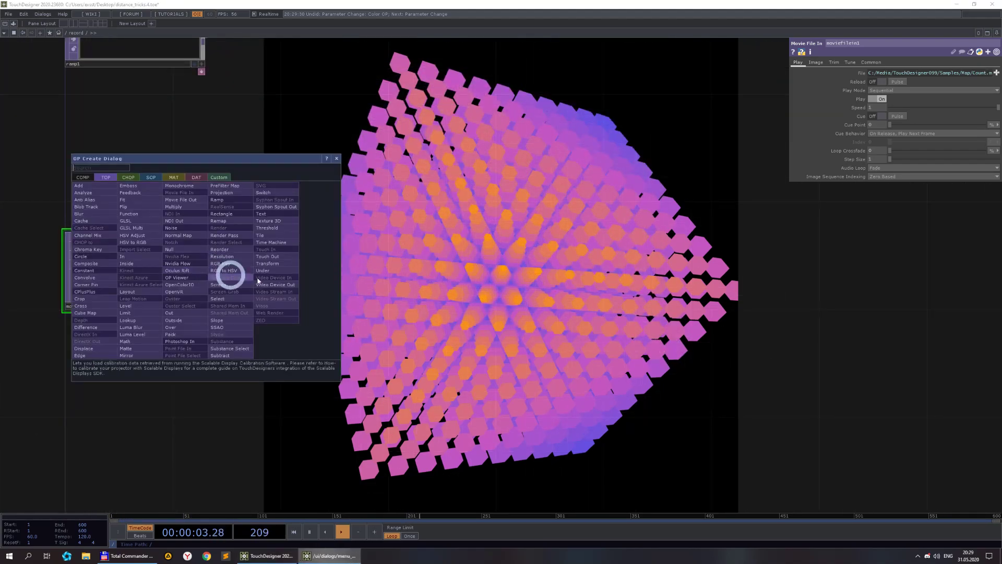
{"action": "left_click", "coordinate": [129, 203]}
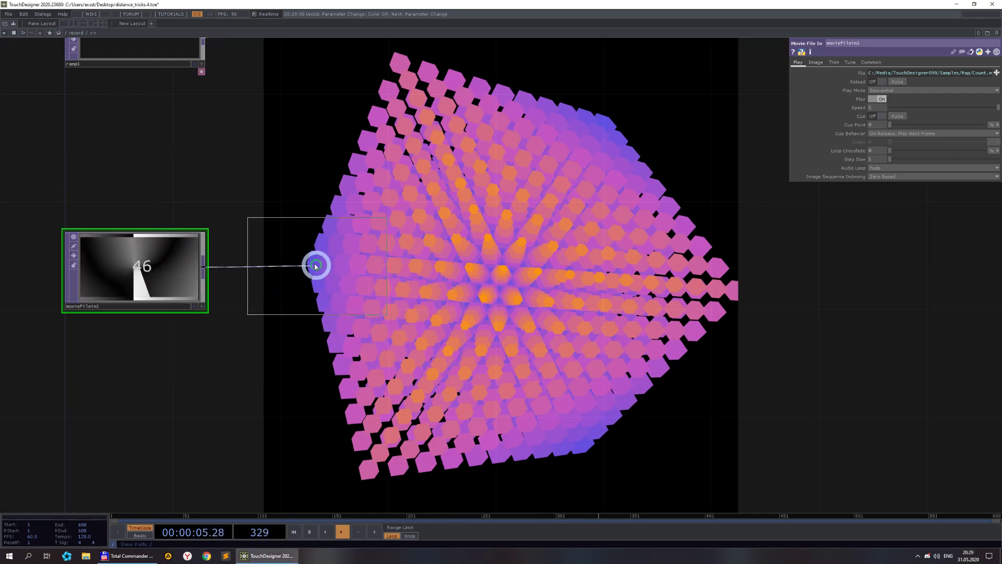
{"action": "left_click", "coordinate": [337, 266]}
{"action": "left_click", "coordinate": [912, 74]}
{"action": "left_click", "coordinate": [917, 94]}
{"action": "scroll", "coordinate": [408, 256], "scroll_direction": "down", "scroll_amount": 3}
{"action": "scroll", "coordinate": [408, 256], "scroll_direction": "up", "scroll_amount": 3}
Append a Texture 3D TOP to the output of the Fit TOP
{"action": "left_click", "coordinate": [409, 253]}
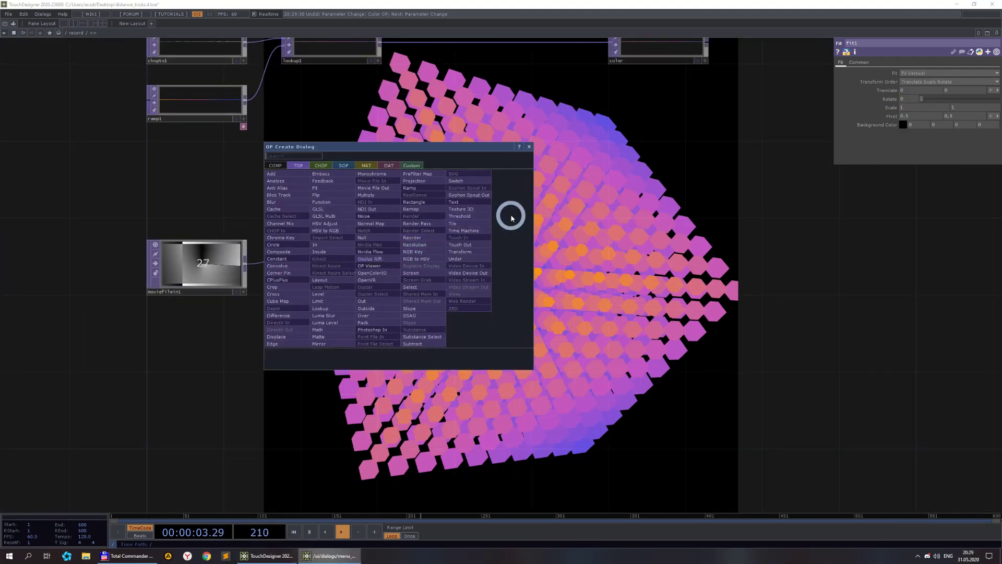
{"action": "left_click", "coordinate": [464, 208]}
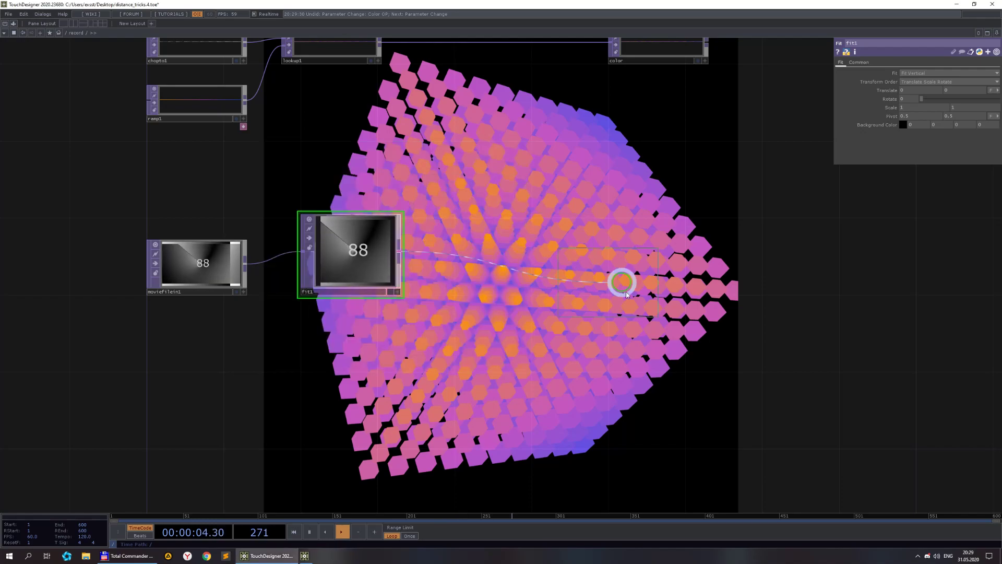
{"action": "left_click", "coordinate": [582, 256]}
{"action": "mouse_move", "coordinate": [636, 282]}
{"action": "left_mouse_down"}
{"action": "mouse_move", "coordinate": [582, 295]}
{"action": "mouse_move", "coordinate": [619, 288]}
{"action": "left_mouse_up"}
{"action": "scroll", "coordinate": [561, 293], "scroll_direction": "up", "scroll_amount": 2}
{"action": "scroll", "coordinate": [660, 282], "scroll_direction": "down", "scroll_amount": 2}
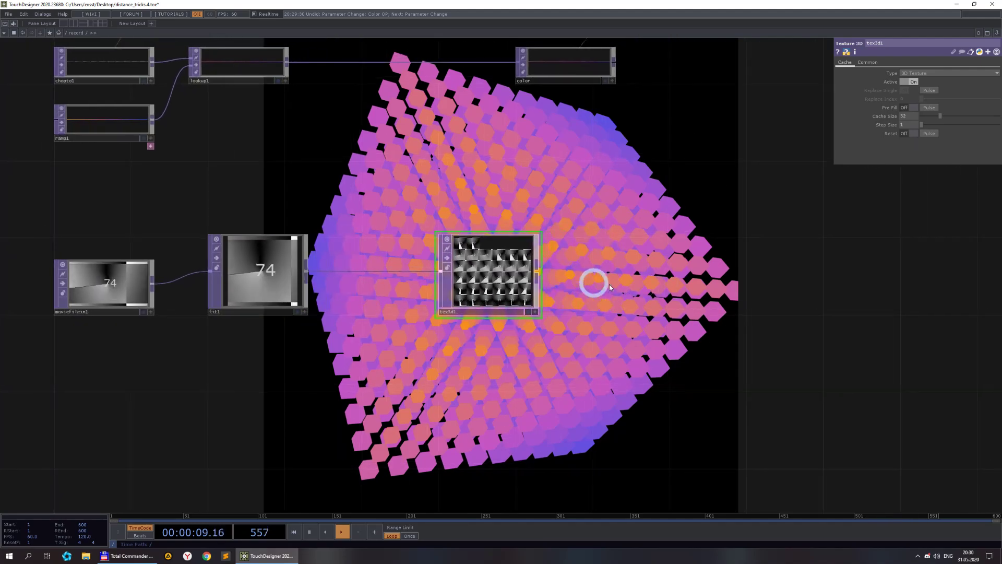
Set the Texture 3D TOP's Cache Size to 100 and check its operator info
{"action": "scroll", "coordinate": [542, 274], "scroll_direction": "up", "scroll_amount": 2}
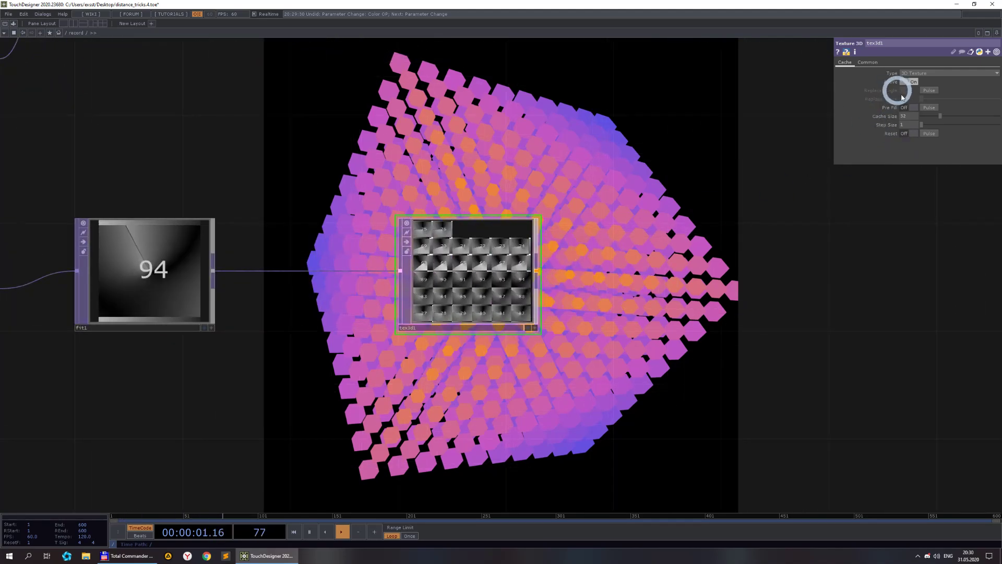
{"action": "left_click_drag", "start_coordinate": [490, 338], "coordinate": [841, 303]}
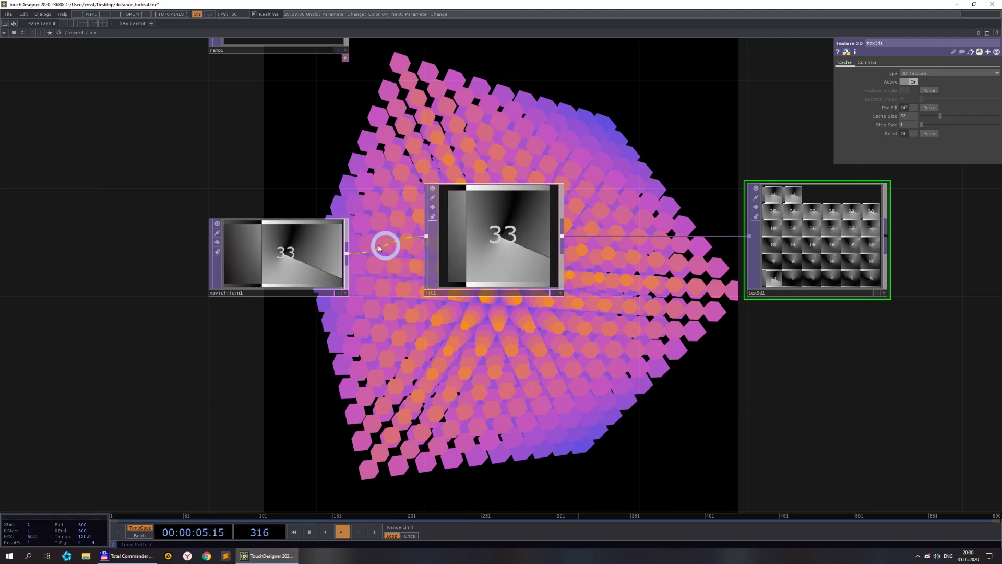
{"action": "left_click_drag", "start_coordinate": [545, 371], "coordinate": [218, 377]}
{"action": "left_click", "coordinate": [909, 116]}
{"action": "type", "text": "1"}
{"action": "left_click_drag", "start_coordinate": [849, 166], "coordinate": [867, 247]}
{"action": "left_click_drag", "start_coordinate": [722, 231], "coordinate": [793, 226]}
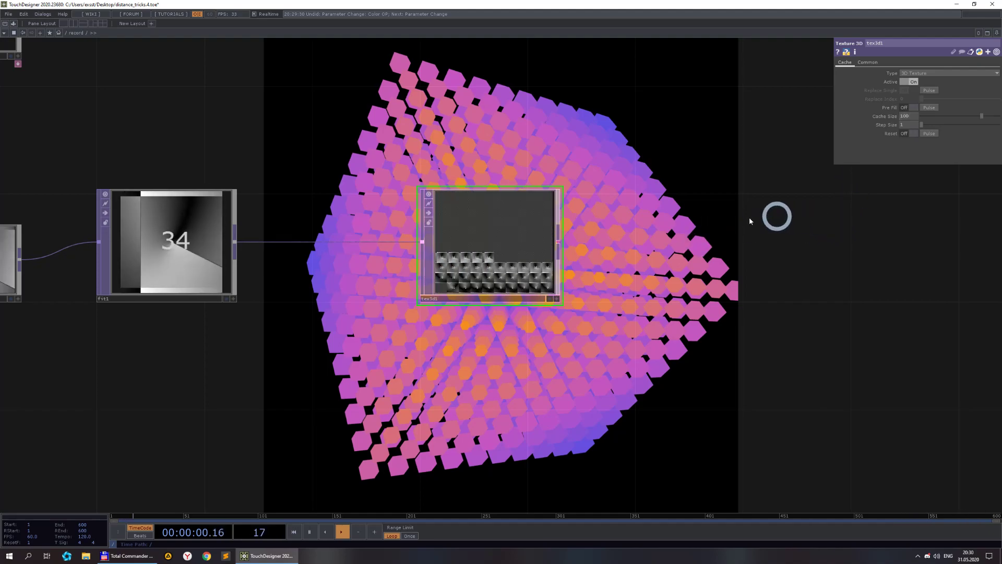
{"action": "scroll", "coordinate": [584, 287], "scroll_direction": "down", "scroll_amount": 3}
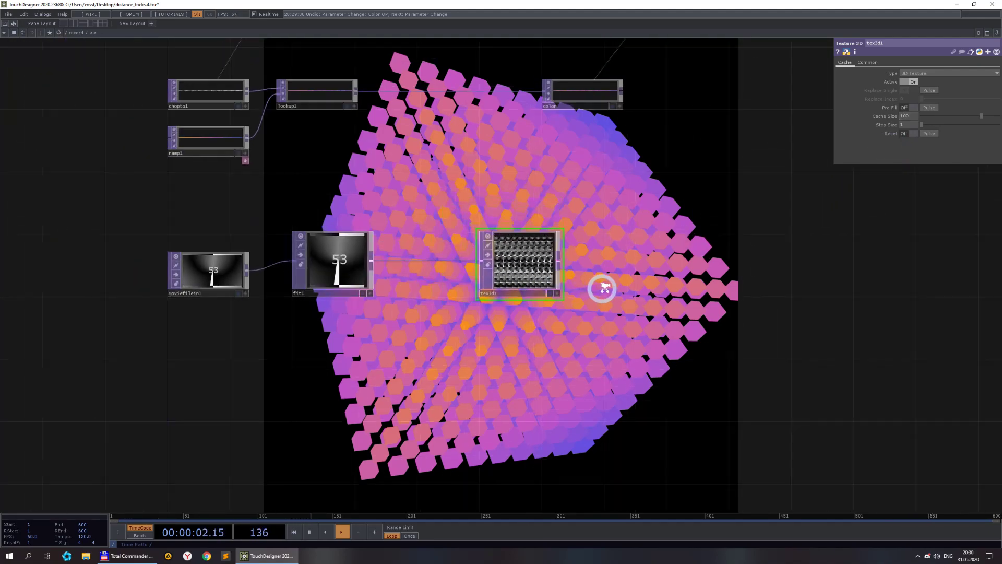
{"action": "scroll", "coordinate": [579, 276], "scroll_direction": "down", "scroll_amount": 1}
{"action": "scroll", "coordinate": [541, 264], "scroll_direction": "up", "scroll_amount": 6}
{"action": "middle_click", "coordinate": [534, 264]}
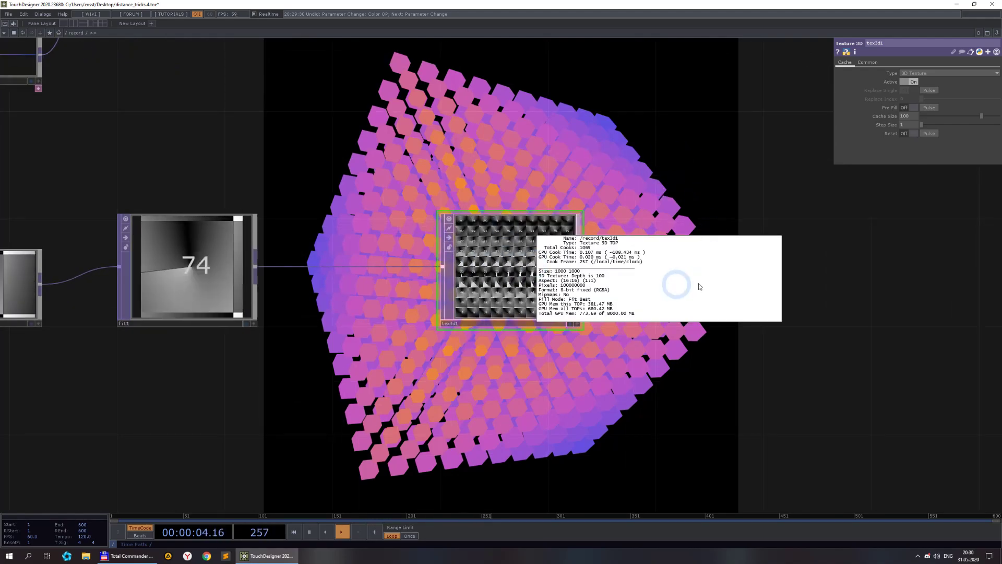
Switch off Active on the Texture 3D TOP and pulse Pre Fill to fill its cache with the movie frames
{"action": "left_click", "coordinate": [911, 82]}
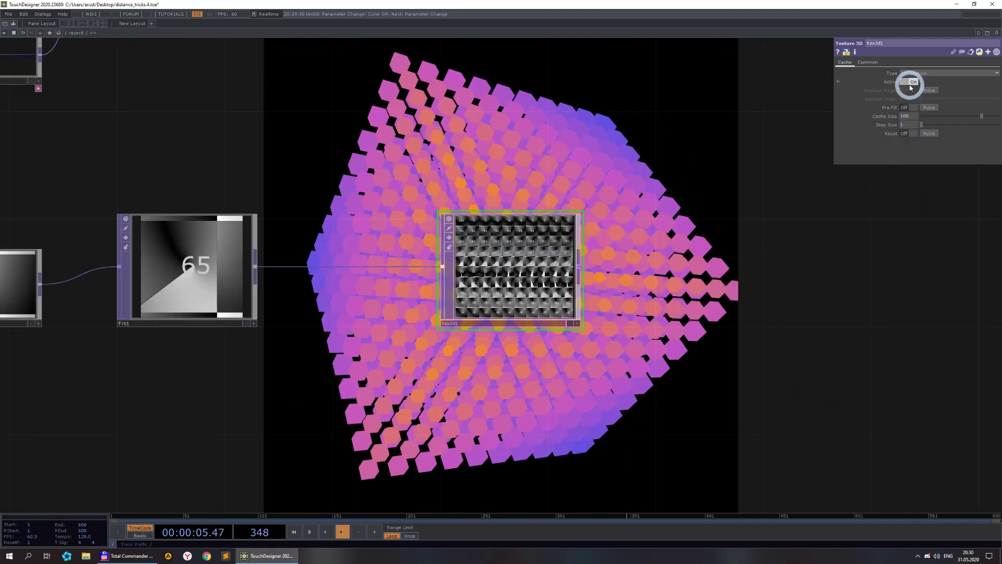
{"action": "left_click", "coordinate": [930, 108]}
{"action": "scroll", "coordinate": [553, 250], "scroll_direction": "up", "scroll_amount": 5}
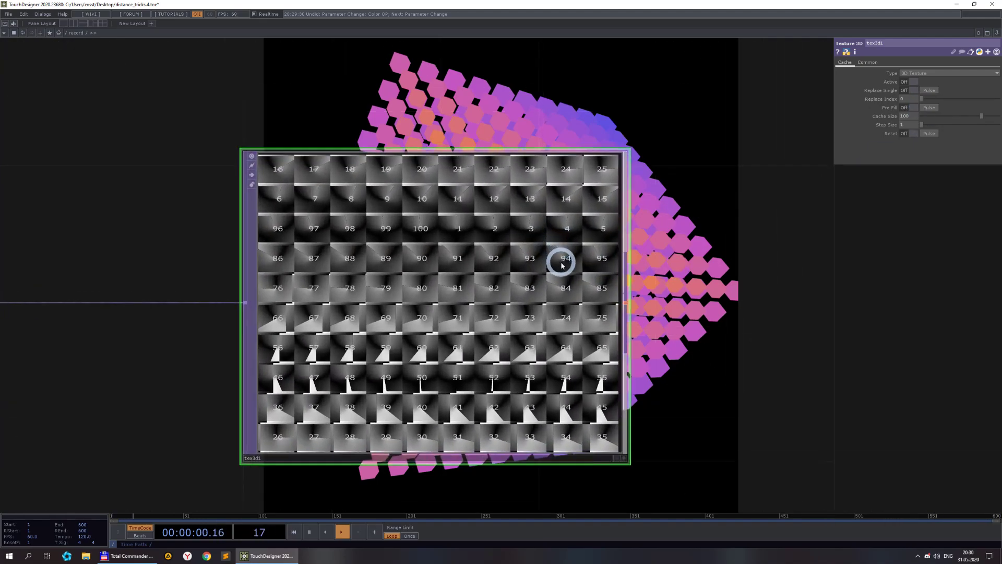
{"action": "scroll", "coordinate": [561, 265], "scroll_direction": "down", "scroll_amount": 3}
{"action": "left_click", "coordinate": [913, 137]}
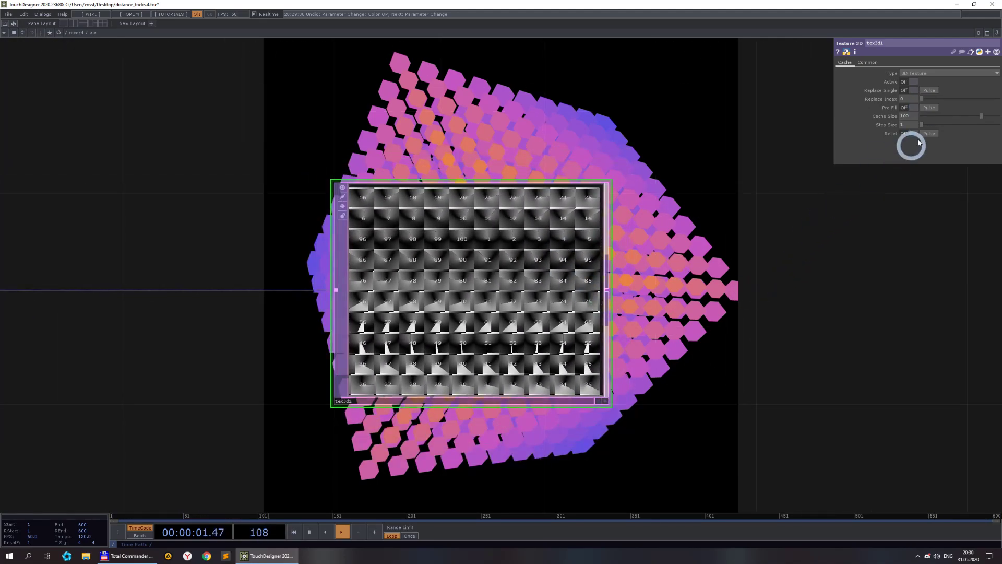
{"action": "left_click", "coordinate": [930, 109]}
{"action": "scroll", "coordinate": [649, 362], "scroll_direction": "down", "scroll_amount": 3}
Append a Null TOP to the Texture 3D TOP and name it texture
{"action": "scroll", "coordinate": [616, 302], "scroll_direction": "down", "scroll_amount": 5}
{"action": "left_click_drag", "start_coordinate": [714, 309], "coordinate": [502, 354]}
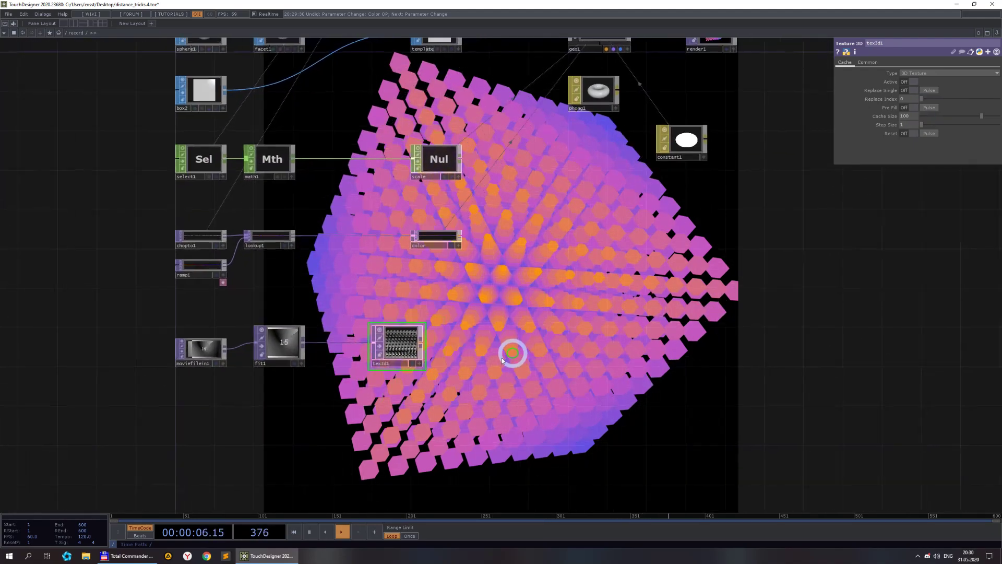
{"action": "left_click", "coordinate": [388, 348]}
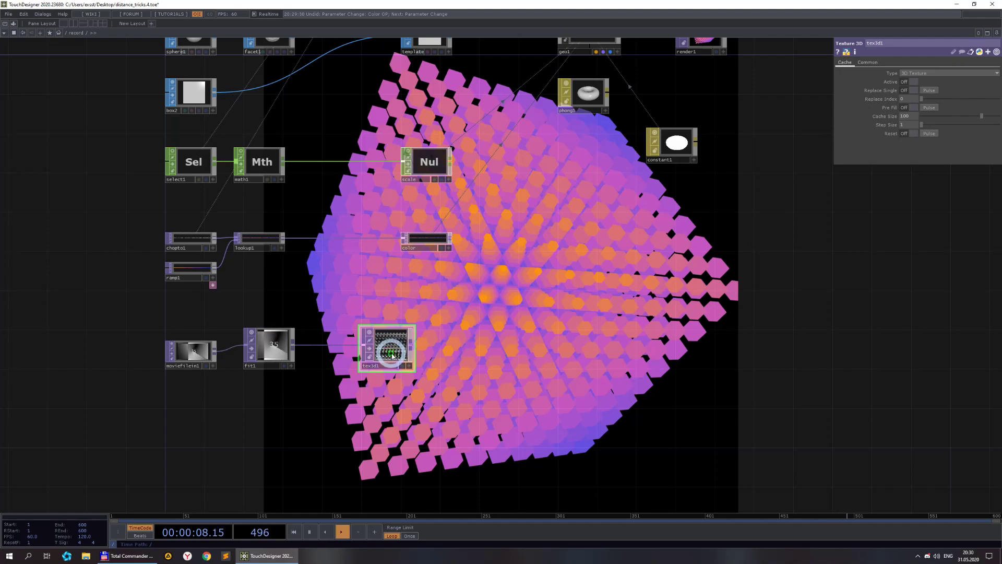
{"action": "key", "text": "alt+n"}
{"action": "left_click", "coordinate": [496, 354]}
{"action": "left_click", "coordinate": [444, 367]}
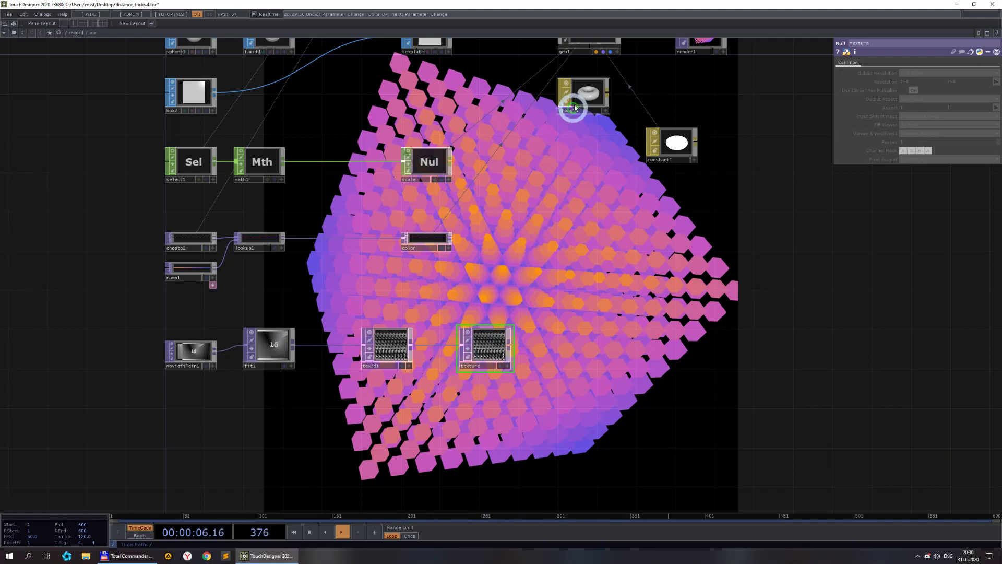
Apply the Phong material to the Geometry COMP in place of the constant material
{"action": "left_click_drag", "start_coordinate": [514, 316], "coordinate": [605, 230]}
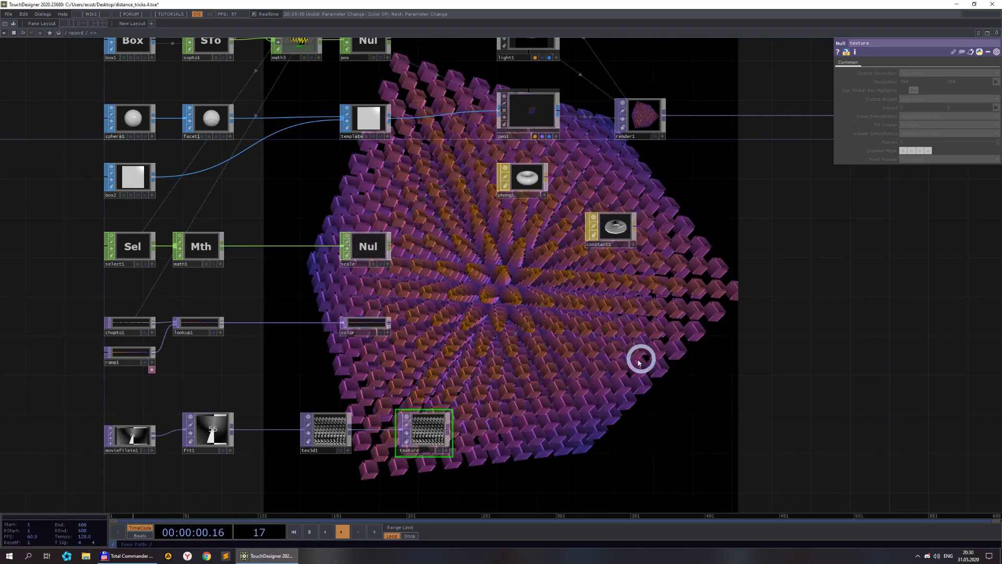
{"action": "middle_click_drag", "start_coordinate": [638, 358], "coordinate": [582, 357]}
{"action": "scroll", "coordinate": [622, 294], "scroll_direction": "down", "scroll_amount": 3}
{"action": "scroll", "coordinate": [606, 279], "scroll_direction": "up", "scroll_amount": 3}
{"action": "left_click", "coordinate": [485, 114]}
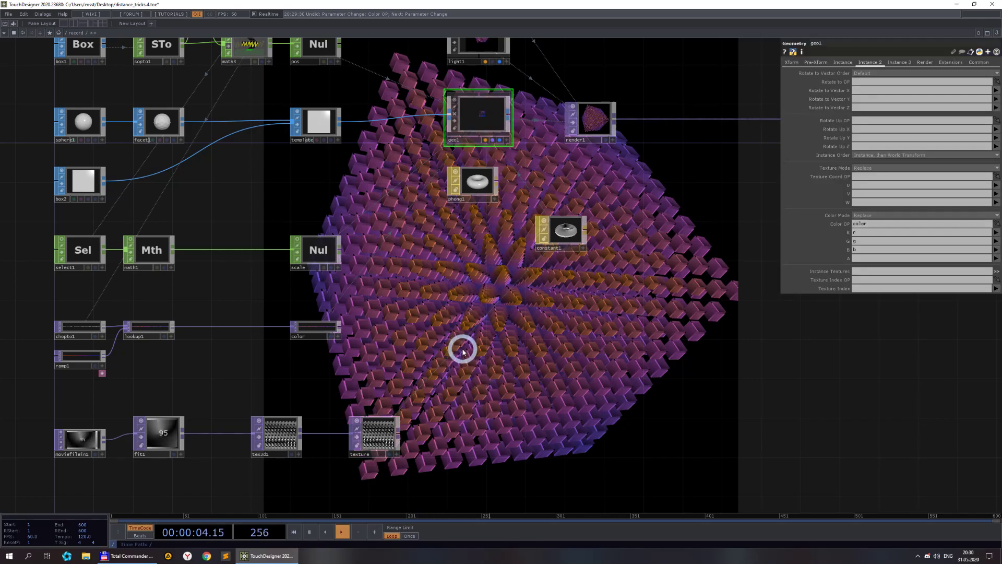
Insert a Texture SOP on the wire between the second Box SOP and the template Null SOP
{"action": "right_click", "coordinate": [146, 181]}
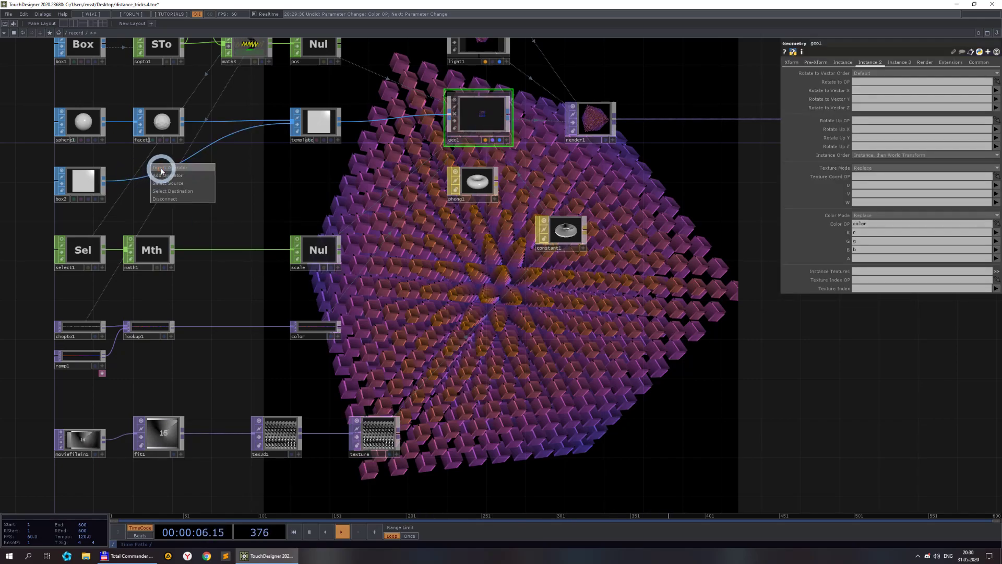
{"action": "left_click", "coordinate": [161, 167]}
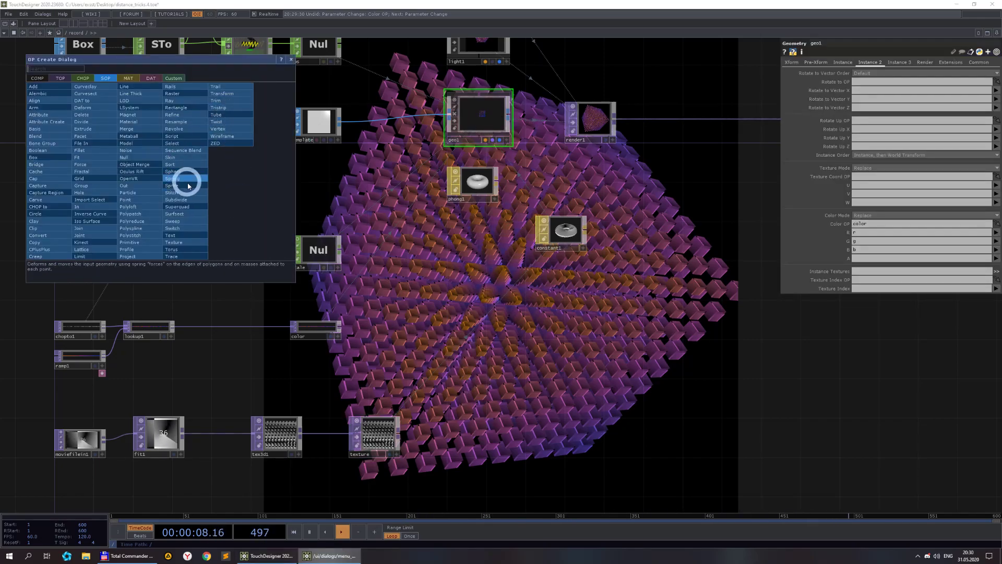
{"action": "left_click", "coordinate": [182, 244]}
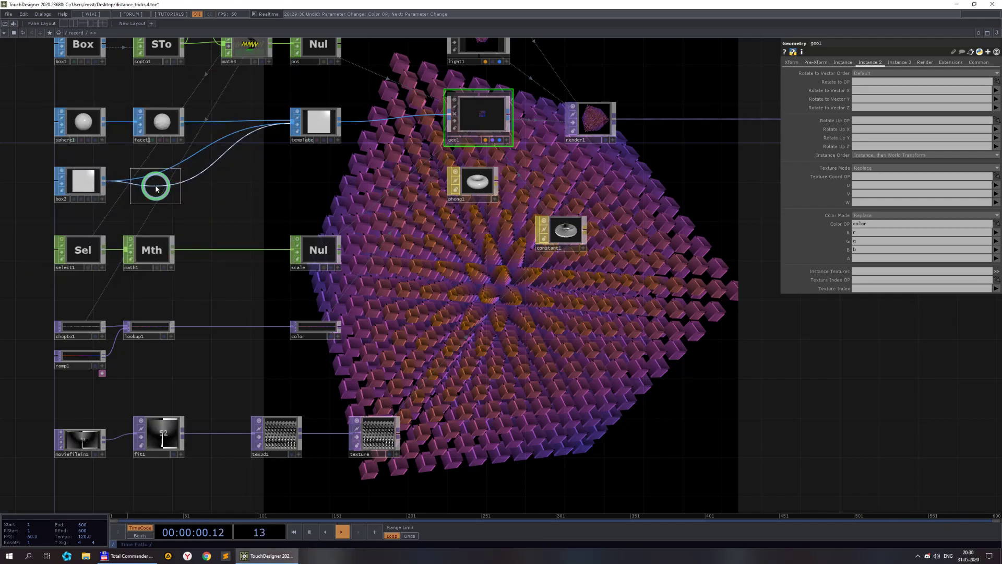
{"action": "left_click", "coordinate": [157, 182]}
{"action": "left_click_drag", "start_coordinate": [460, 285], "coordinate": [317, 255]}
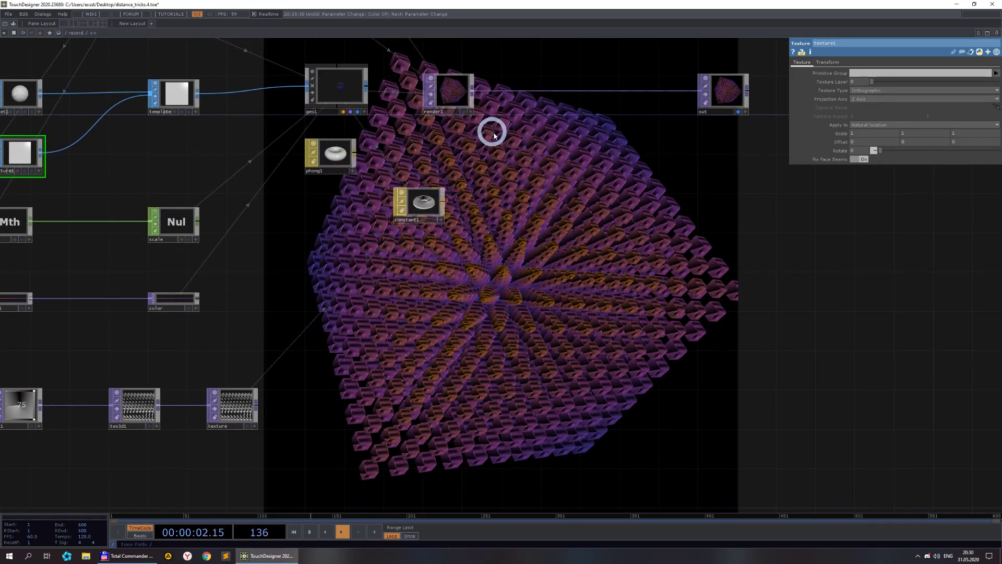
{"action": "left_click_drag", "start_coordinate": [581, 296], "coordinate": [739, 385]}
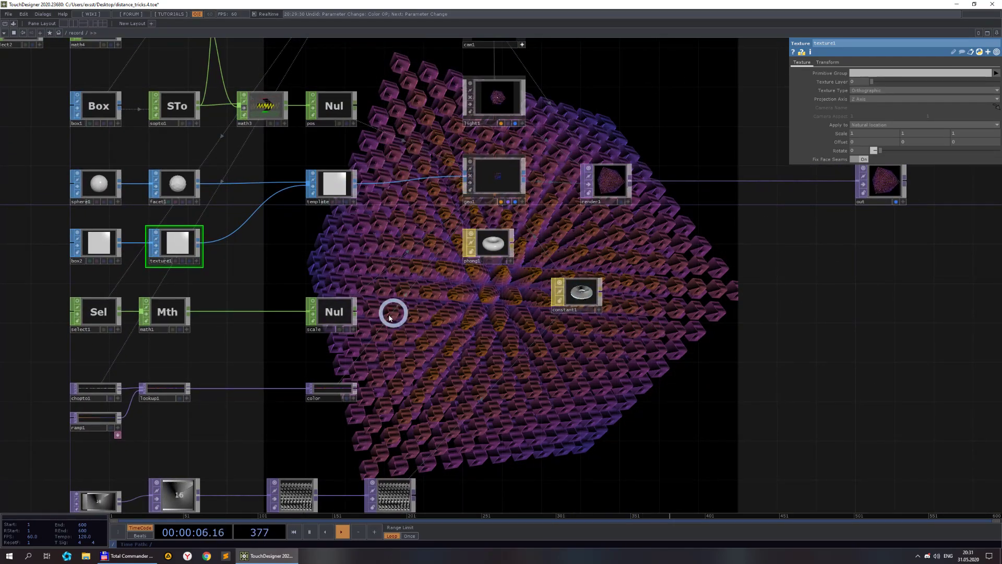
Set the To Range of the scale chain's Math CHOP to 1 and 1 so all boxes share one size
{"action": "left_click", "coordinate": [165, 320]}
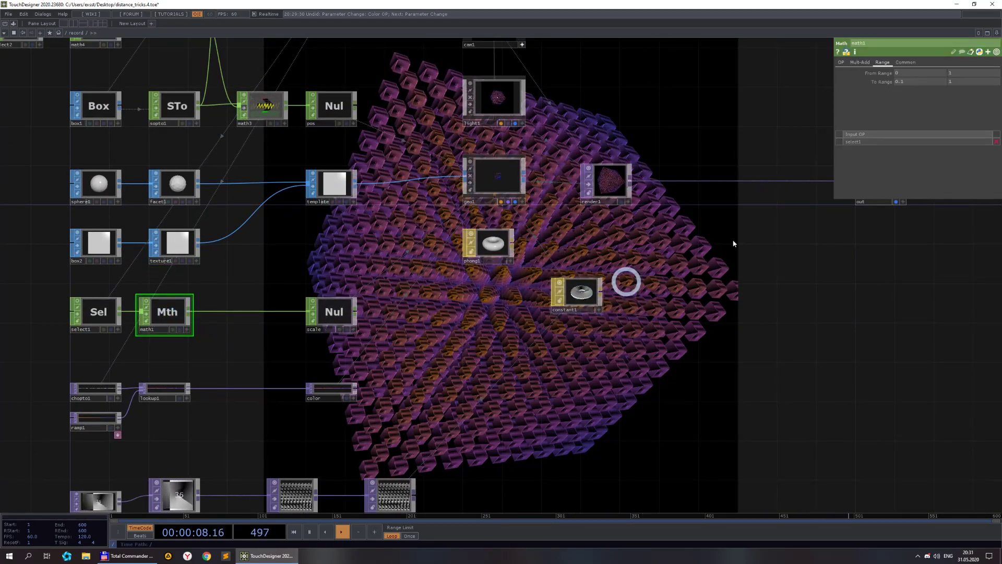
{"action": "left_click", "coordinate": [910, 82]}
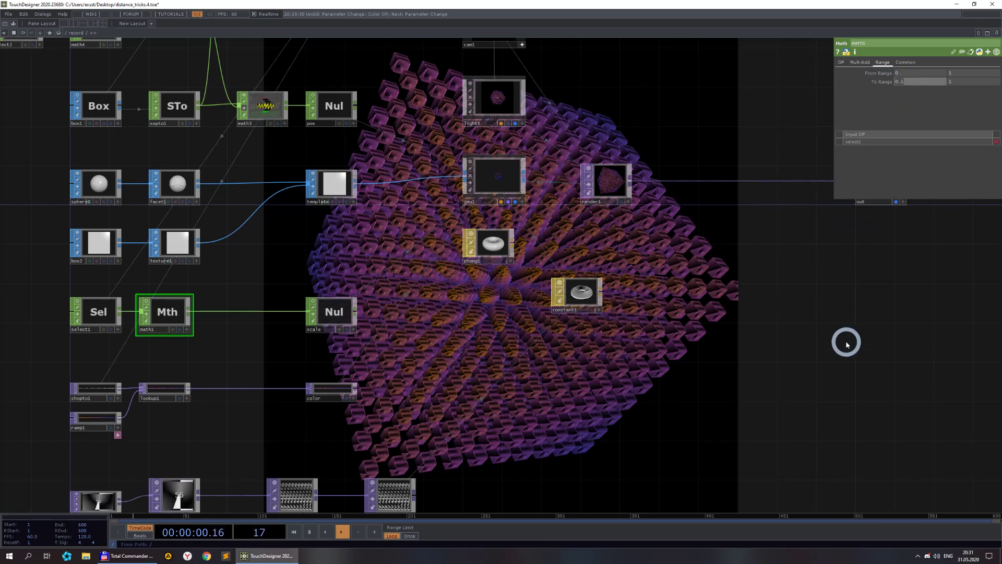
{"action": "left_click_drag", "start_coordinate": [711, 349], "coordinate": [698, 379]}
{"action": "left_click_drag", "start_coordinate": [541, 145], "coordinate": [541, 253]}
{"action": "scroll", "coordinate": [447, 148], "scroll_direction": "up", "scroll_amount": 5}
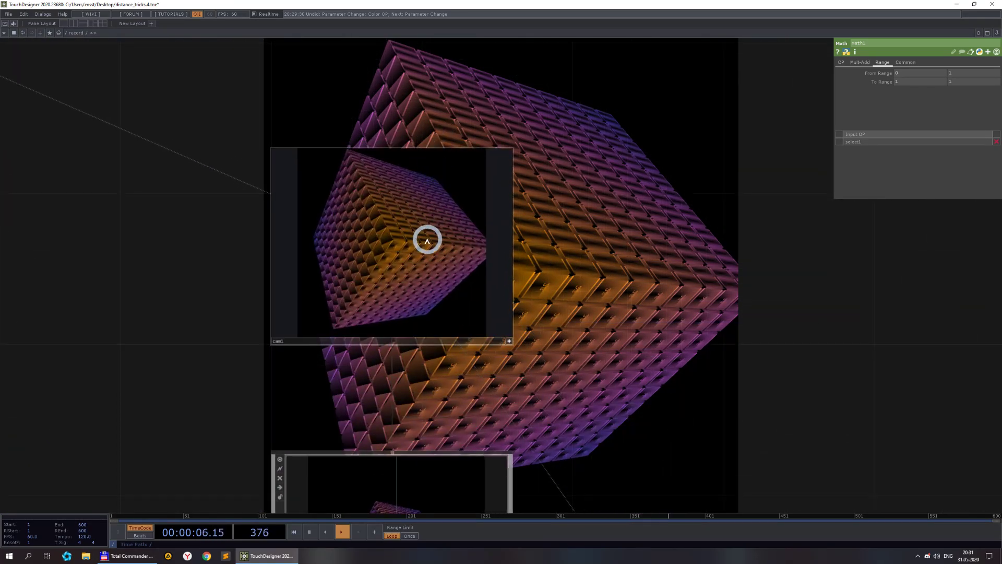
{"action": "scroll", "coordinate": [532, 183], "scroll_direction": "down", "scroll_amount": 3}
{"action": "scroll", "coordinate": [599, 385], "scroll_direction": "down", "scroll_amount": 2}
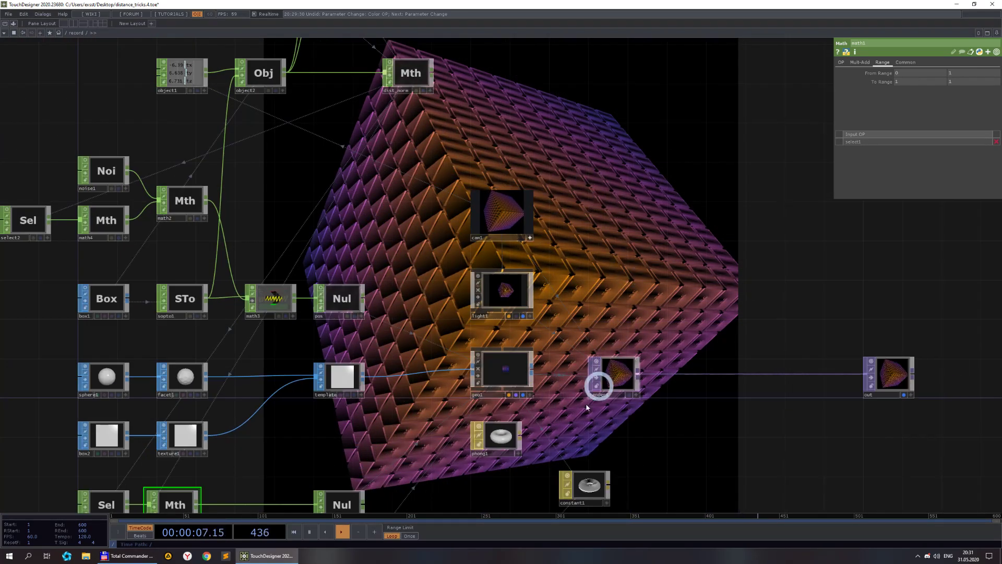
Set the Texture SOP's Projection Axis to Y Axis
{"action": "left_click", "coordinate": [196, 442]}
{"action": "left_click_drag", "start_coordinate": [601, 313], "coordinate": [649, 96]}
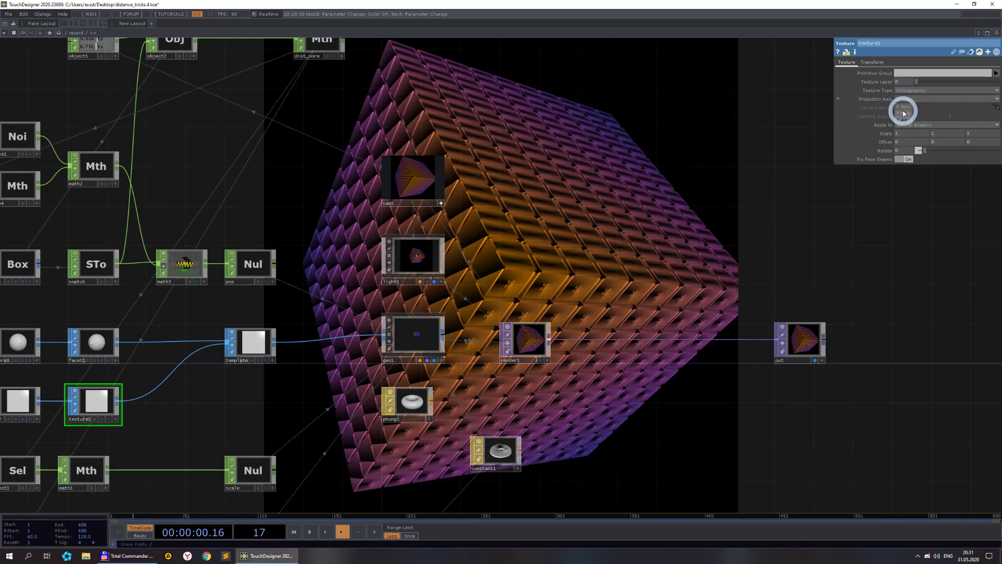
{"action": "left_click", "coordinate": [903, 113]}
{"action": "left_click_drag", "start_coordinate": [535, 233], "coordinate": [602, 252]}
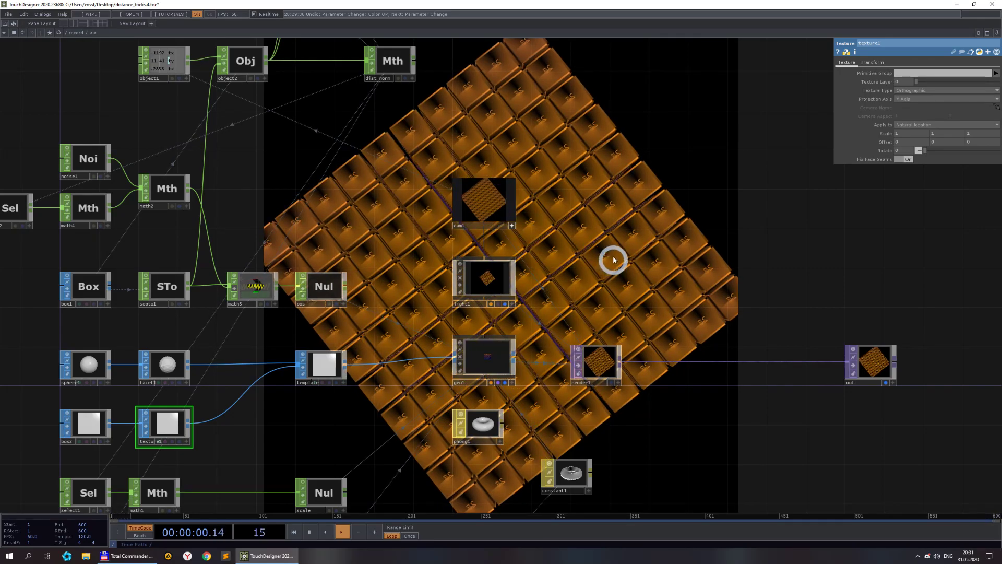
{"action": "scroll", "coordinate": [621, 250], "scroll_direction": "down", "scroll_amount": 5}
{"action": "scroll", "coordinate": [561, 179], "scroll_direction": "up", "scroll_amount": 5}
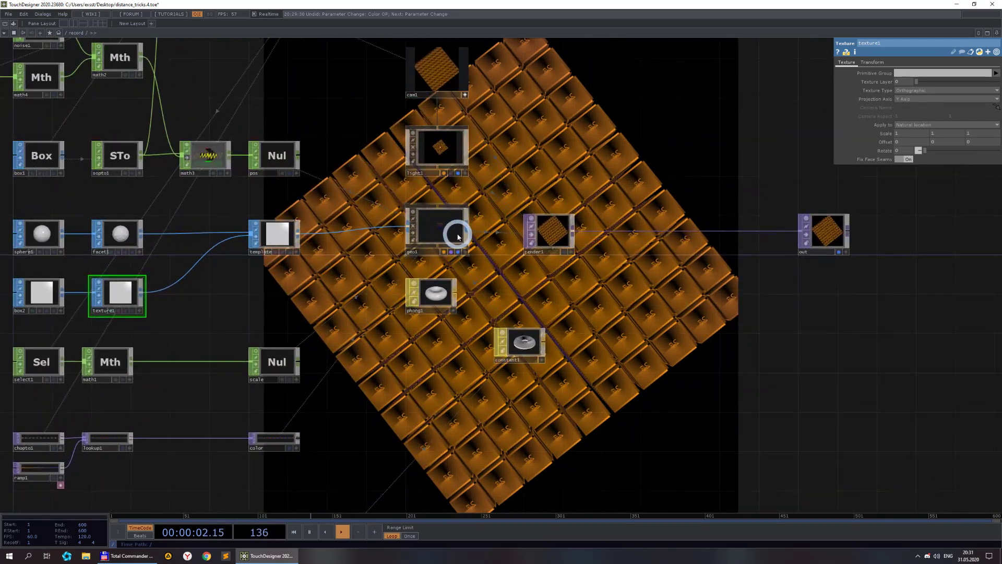
Clear the Color OP in the Geometry COMP's instancing parameters
{"action": "left_click", "coordinate": [458, 237]}
{"action": "left_click_drag", "start_coordinate": [871, 223], "coordinate": [758, 232]}
{"action": "key", "text": "BackSpace"}
{"action": "left_click", "coordinate": [875, 386]}
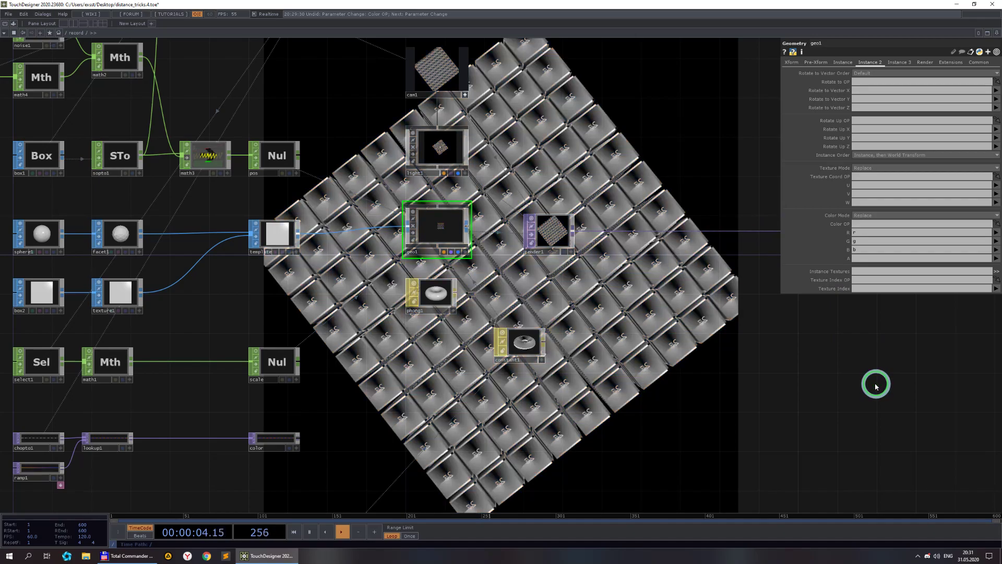
Assign the texture Null TOP as the Geometry COMP's Texture Coord OP
{"action": "left_click_drag", "start_coordinate": [584, 357], "coordinate": [505, 244]}
{"action": "scroll", "coordinate": [597, 237], "scroll_direction": "down", "scroll_amount": 5}
{"action": "left_click_drag", "start_coordinate": [471, 339], "coordinate": [466, 230]}
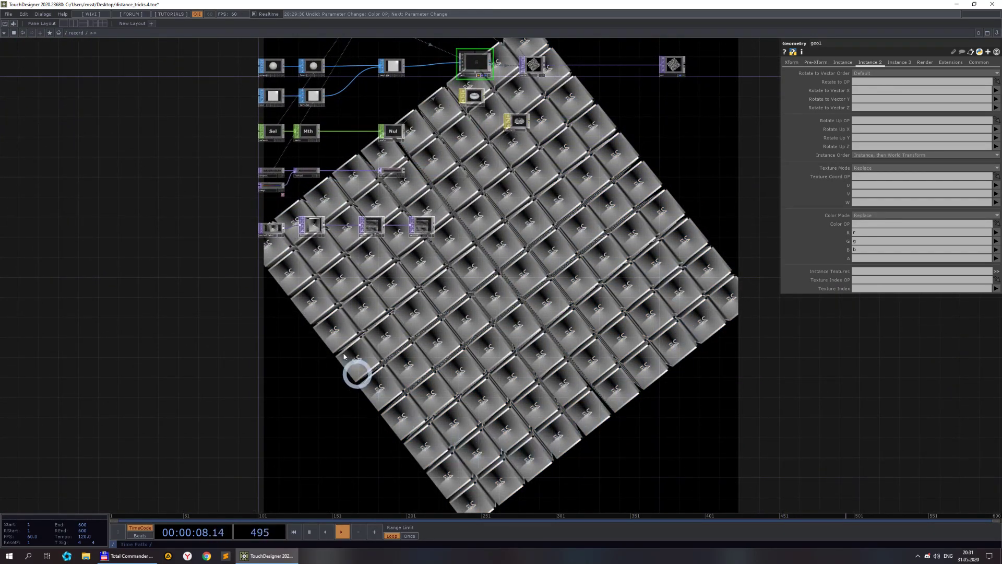
{"action": "left_click_drag", "start_coordinate": [332, 299], "coordinate": [256, 397]}
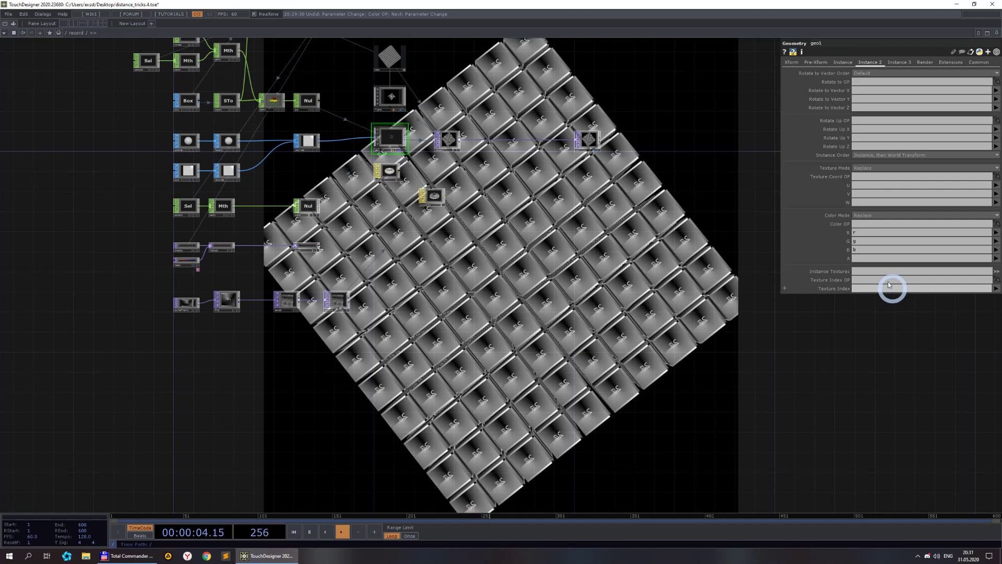
{"action": "left_click", "coordinate": [778, 273]}
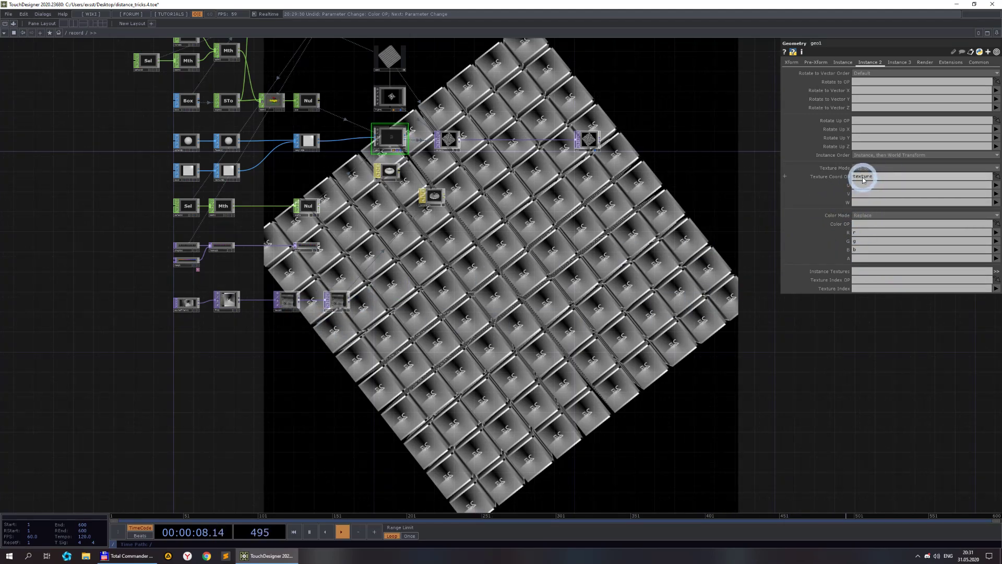
{"action": "left_click", "coordinate": [885, 205]}
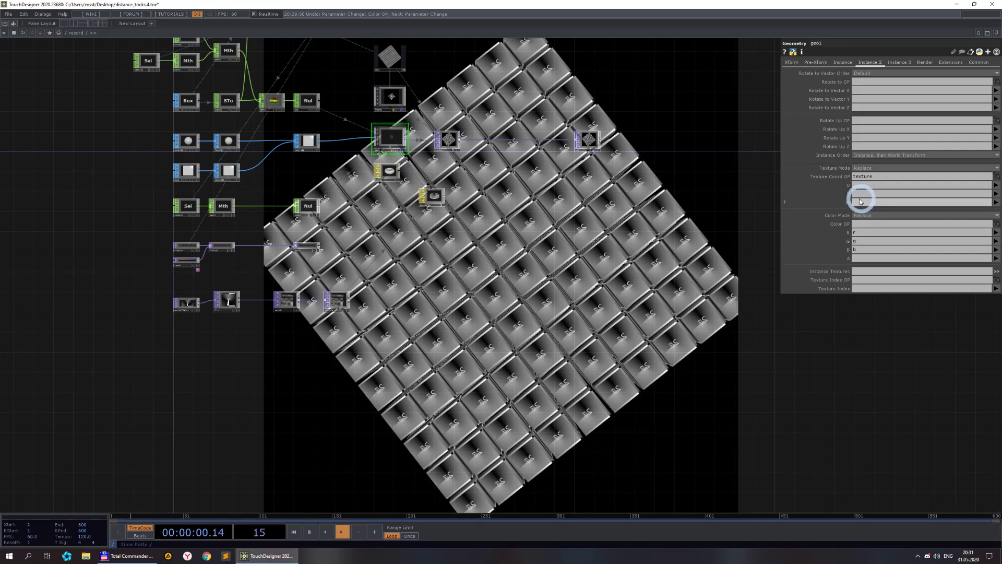
{"action": "scroll", "coordinate": [291, 311], "scroll_direction": "up", "scroll_amount": 5}
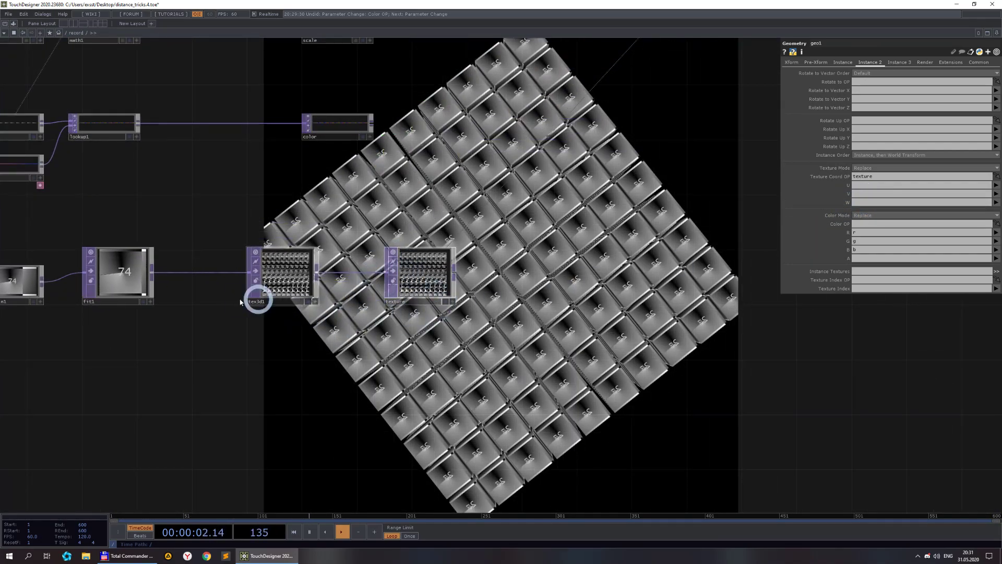
{"action": "scroll", "coordinate": [405, 279], "scroll_direction": "down", "scroll_amount": 5}
{"action": "left_click", "coordinate": [851, 204]}
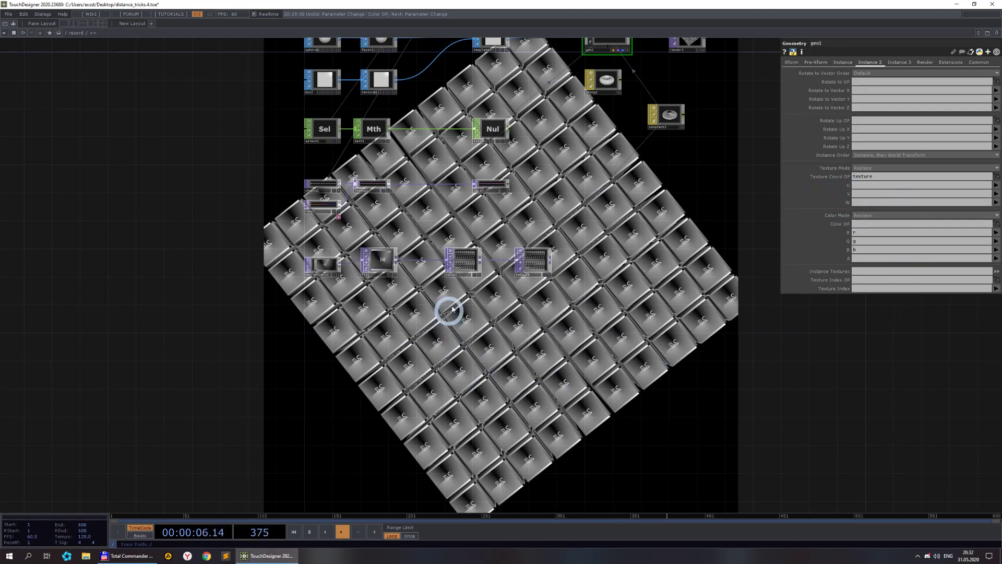
{"action": "scroll", "coordinate": [453, 308], "scroll_direction": "up", "scroll_amount": 4}
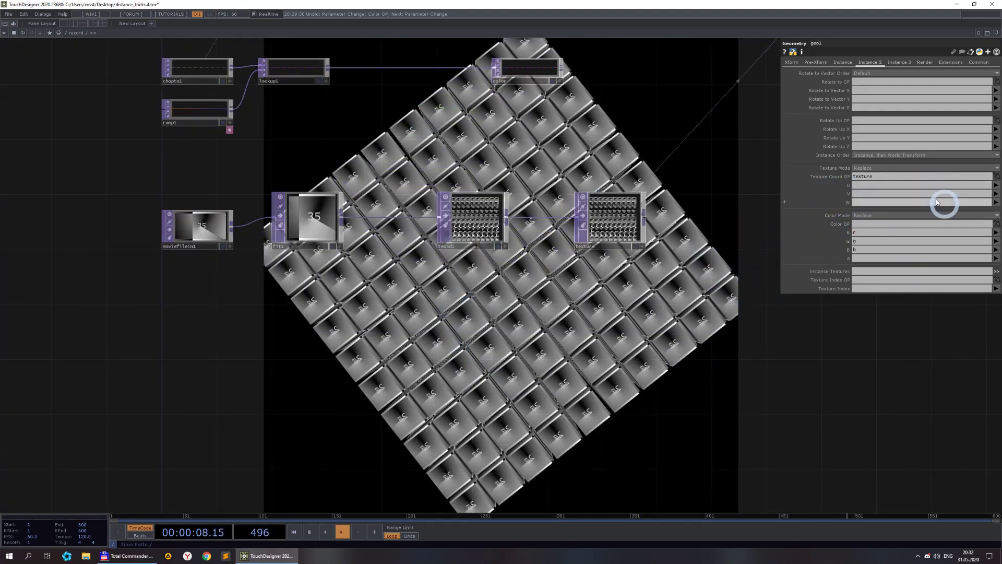
{"action": "scroll", "coordinate": [678, 340], "scroll_direction": "down", "scroll_amount": 10}
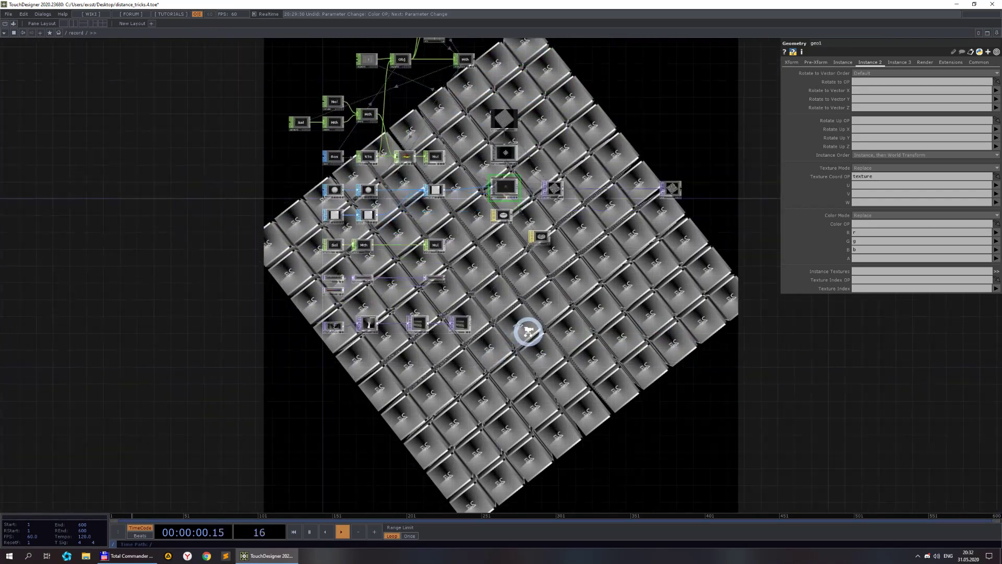
{"action": "scroll", "coordinate": [528, 331], "scroll_direction": "up", "scroll_amount": 2}
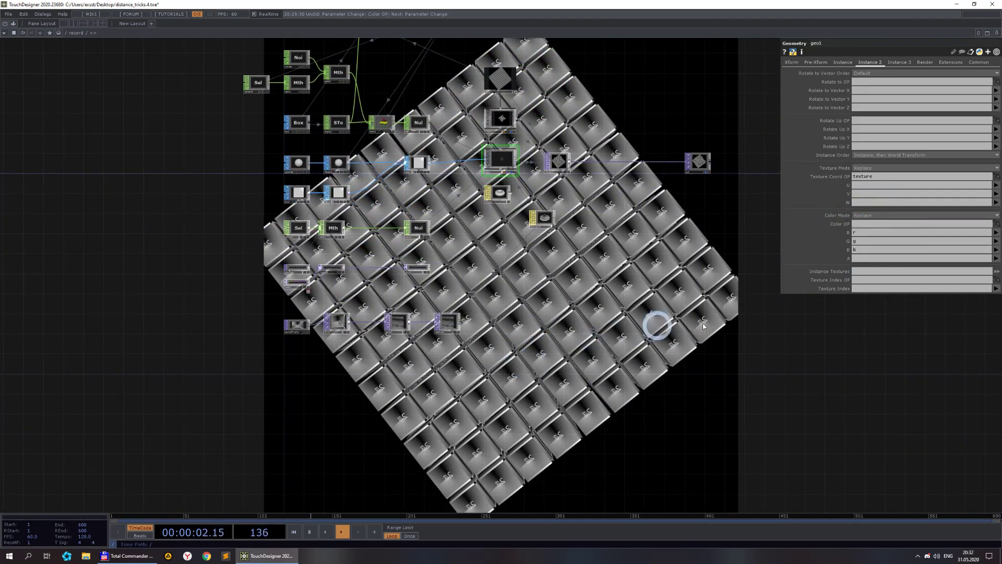
Try the dist_norm Math CHOP as the W texture coordinate of the Geometry COMP's instancing
{"action": "scroll", "coordinate": [686, 324], "scroll_direction": "down", "scroll_amount": 3}
{"action": "scroll", "coordinate": [603, 320], "scroll_direction": "up", "scroll_amount": 3}
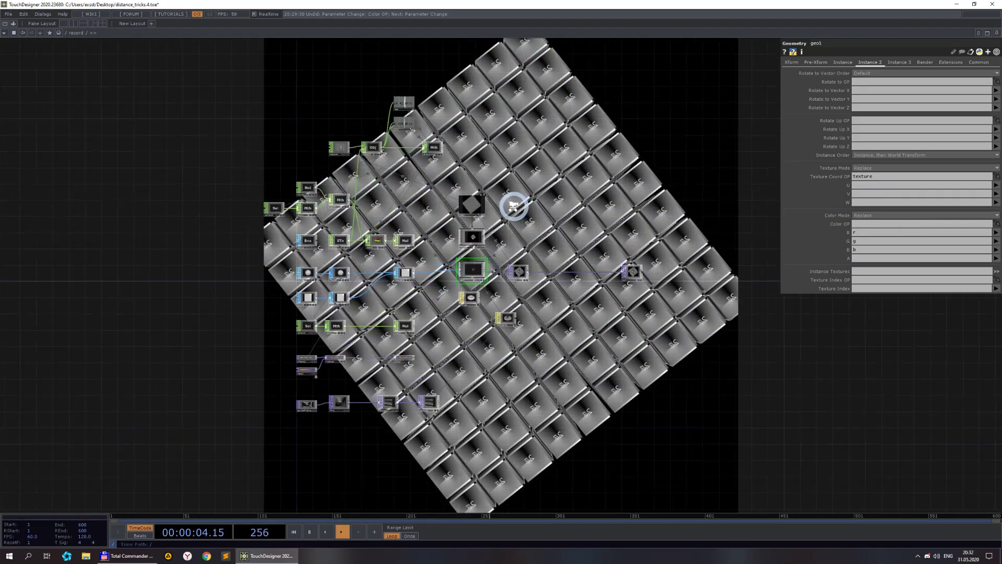
{"action": "left_click_drag", "start_coordinate": [409, 137], "coordinate": [861, 201]}
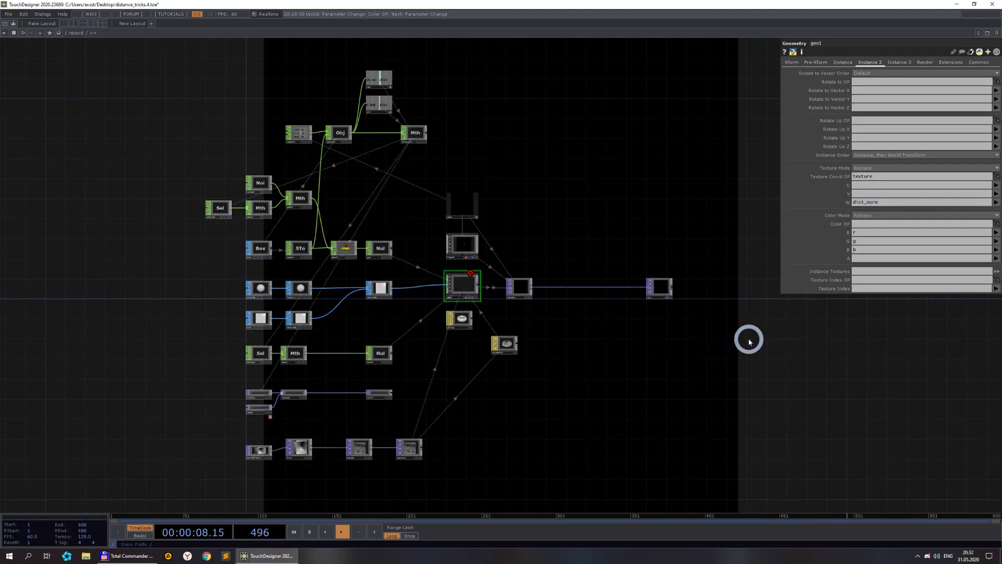
{"action": "scroll", "coordinate": [483, 337], "scroll_direction": "up", "scroll_amount": 3}
{"action": "middle_click", "coordinate": [444, 204]}
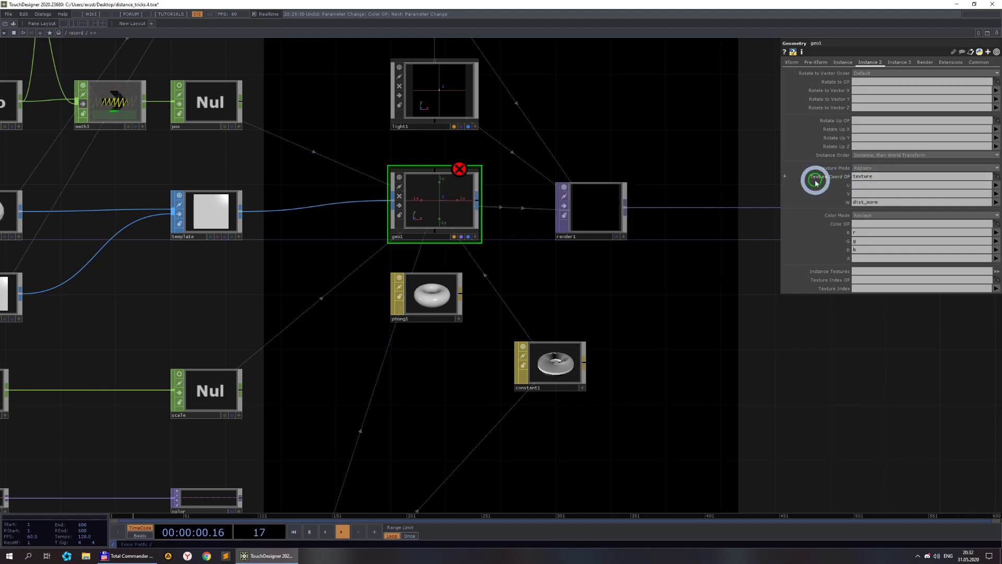
Clear the W texture coordinate and set the Geometry COMP's Texture Coord OP to dist_norm
{"action": "left_click", "coordinate": [880, 179]}
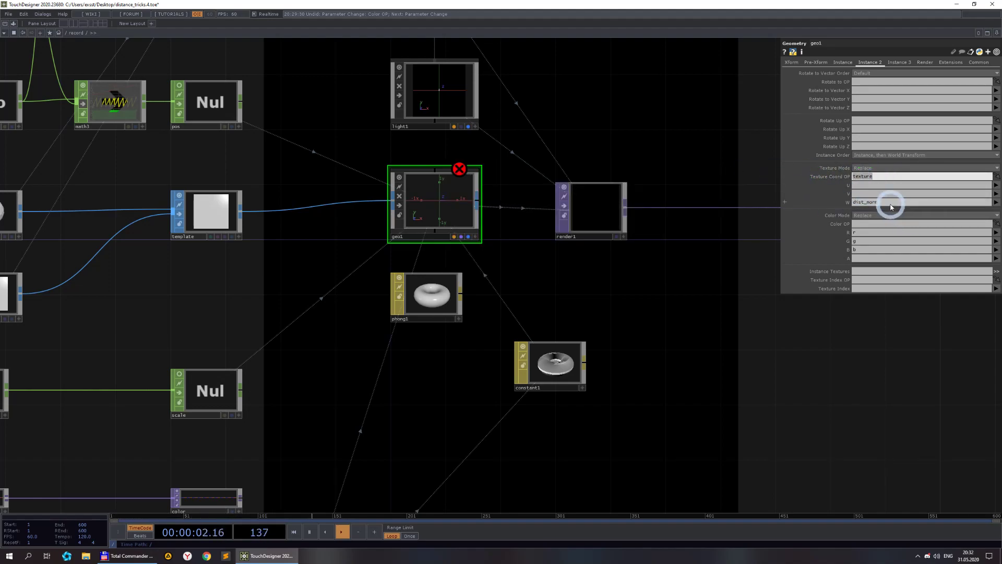
{"action": "scroll", "coordinate": [890, 206], "scroll_direction": "down", "scroll_amount": 10}
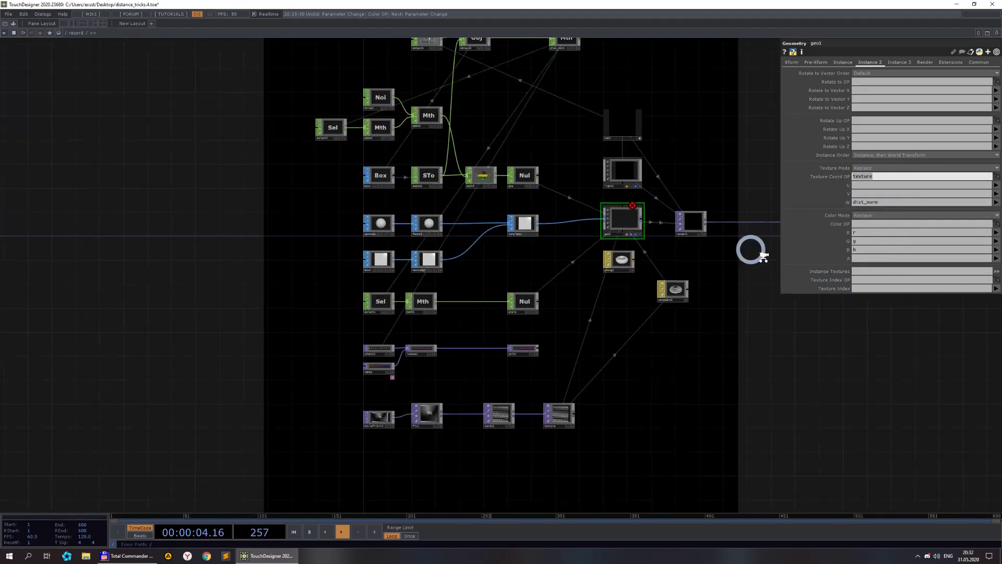
{"action": "left_click_drag", "start_coordinate": [888, 201], "coordinate": [821, 203]}
{"action": "key", "text": "BackSpace"}
{"action": "left_click_drag", "start_coordinate": [887, 177], "coordinate": [823, 184]}
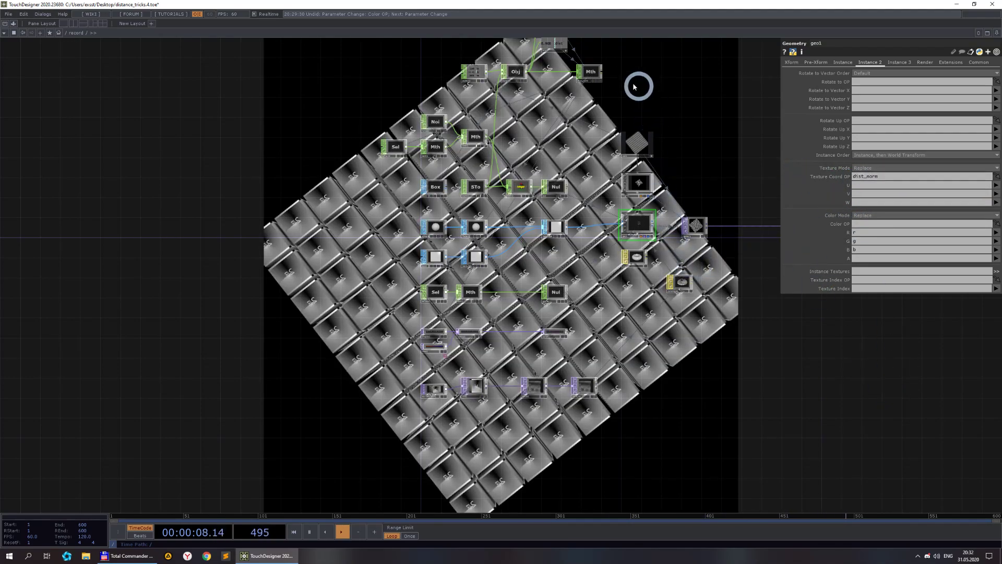
Set the W texture coordinate of the instances to the dist channel
{"action": "left_click_drag", "start_coordinate": [599, 75], "coordinate": [635, 111]}
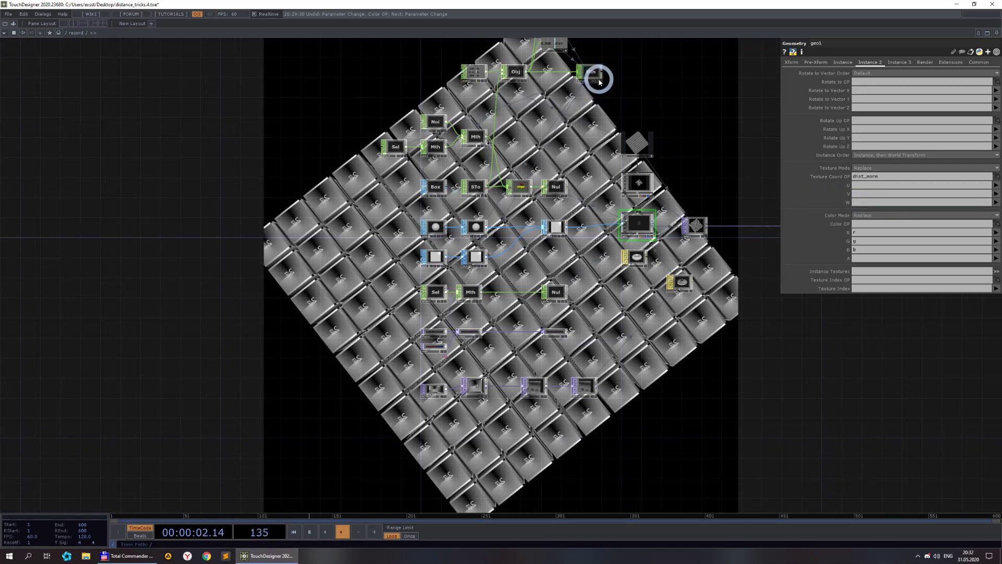
{"action": "left_click_drag", "start_coordinate": [599, 82], "coordinate": [993, 213]}
{"action": "left_click_drag", "start_coordinate": [766, 431], "coordinate": [574, 386]}
{"action": "left_click_drag", "start_coordinate": [604, 301], "coordinate": [549, 327]}
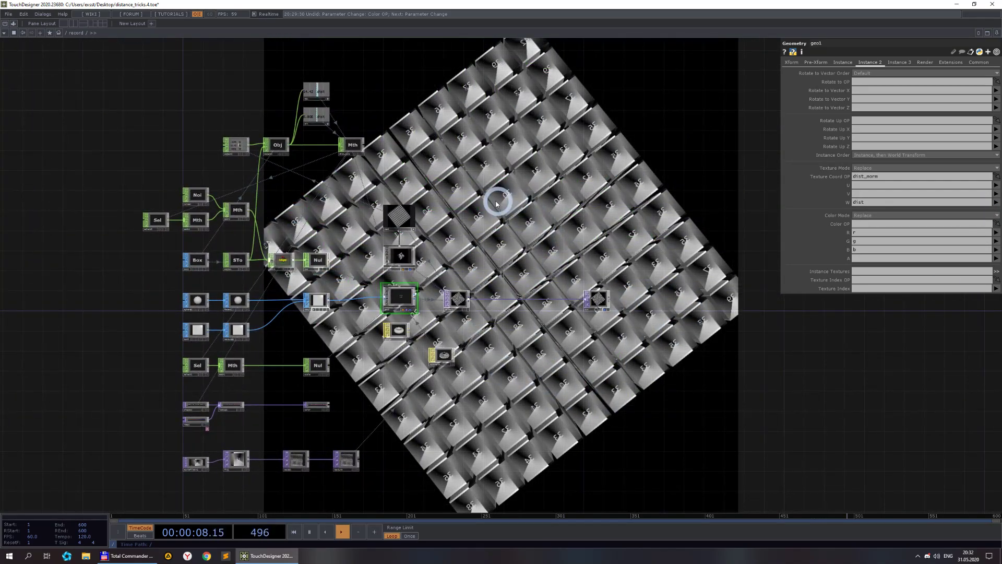
Try other Texture Types on the box's Texture SOP, including Perspective From Camera, with a Scale of 1.5
{"action": "scroll", "coordinate": [394, 215], "scroll_direction": "up", "scroll_amount": 8}
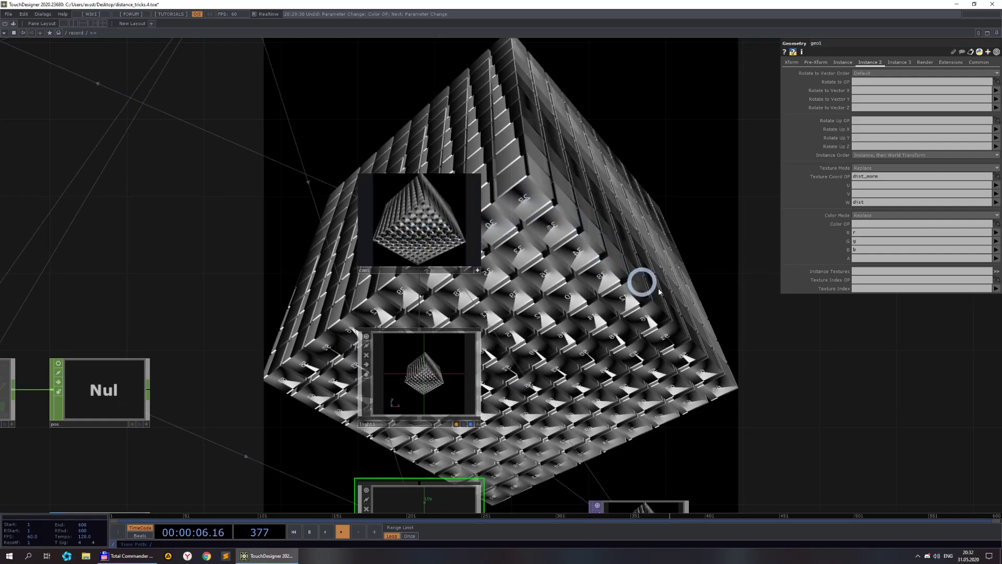
{"action": "left_click_drag", "start_coordinate": [659, 286], "coordinate": [546, 248]}
{"action": "left_click_drag", "start_coordinate": [496, 304], "coordinate": [573, 188]}
{"action": "scroll", "coordinate": [572, 187], "scroll_direction": "down", "scroll_amount": 6}
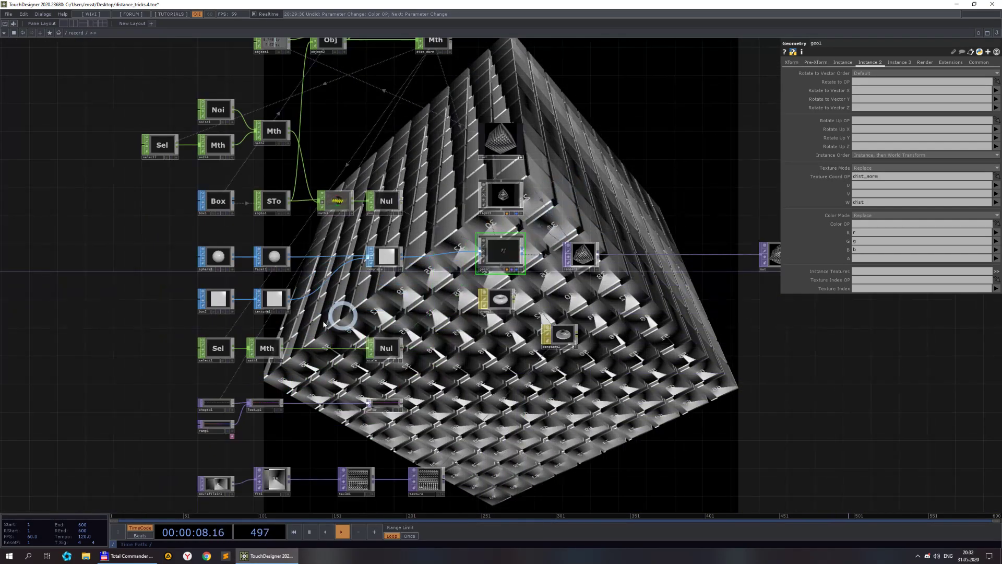
{"action": "left_click", "coordinate": [273, 298]}
{"action": "left_click_drag", "start_coordinate": [708, 323], "coordinate": [555, 380]}
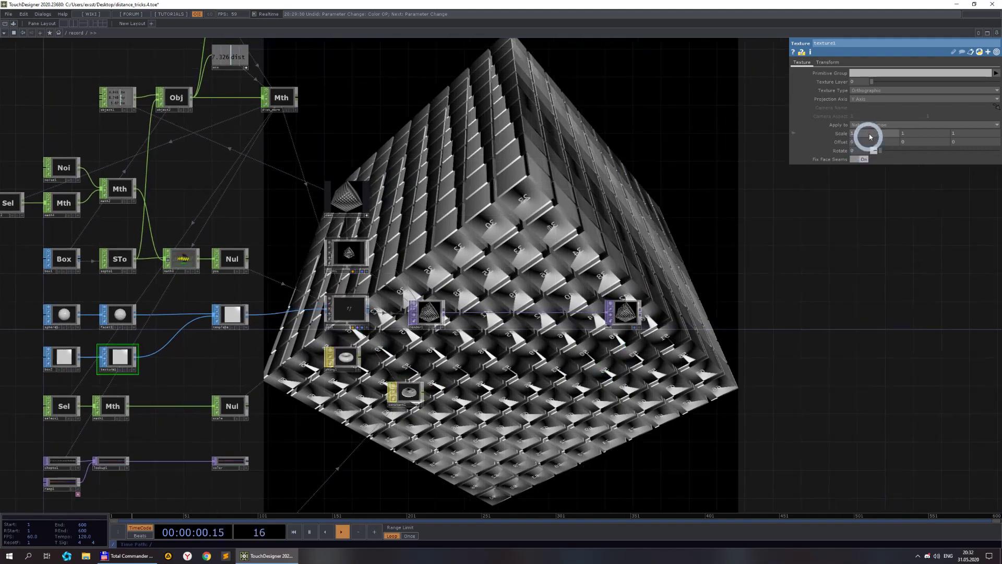
{"action": "left_click", "coordinate": [869, 90]}
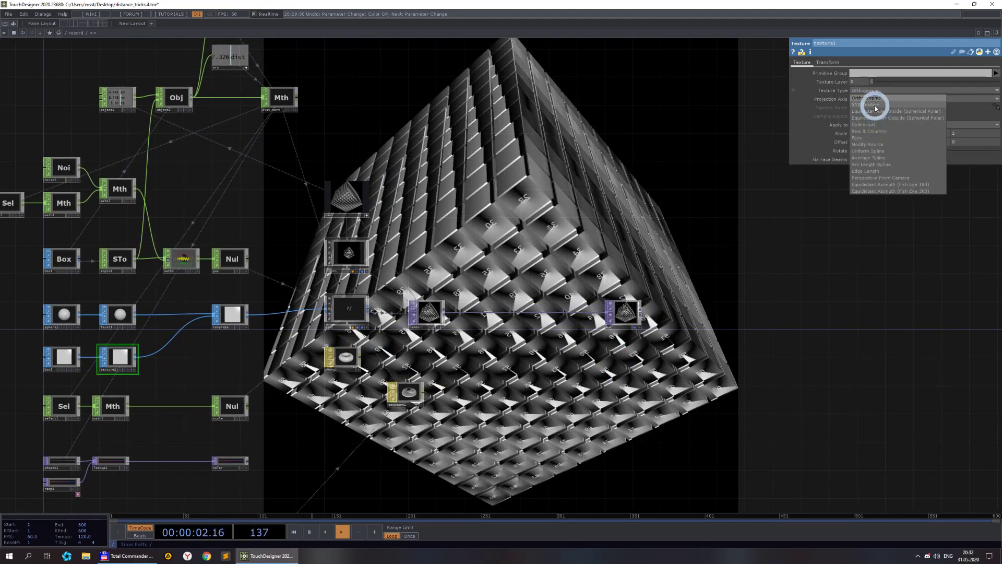
{"action": "left_click", "coordinate": [875, 104]}
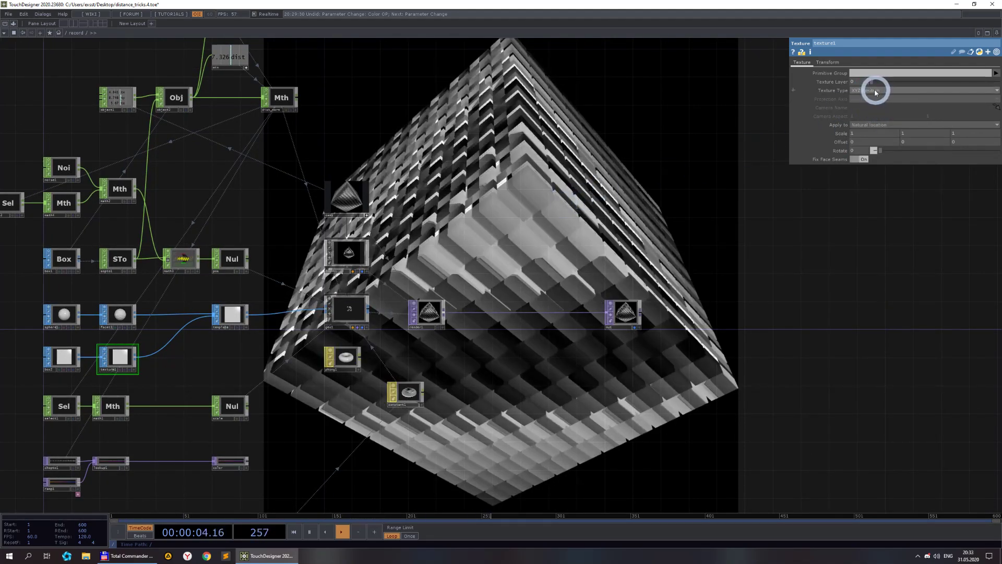
{"action": "left_click", "coordinate": [875, 92]}
{"action": "left_click", "coordinate": [891, 178]}
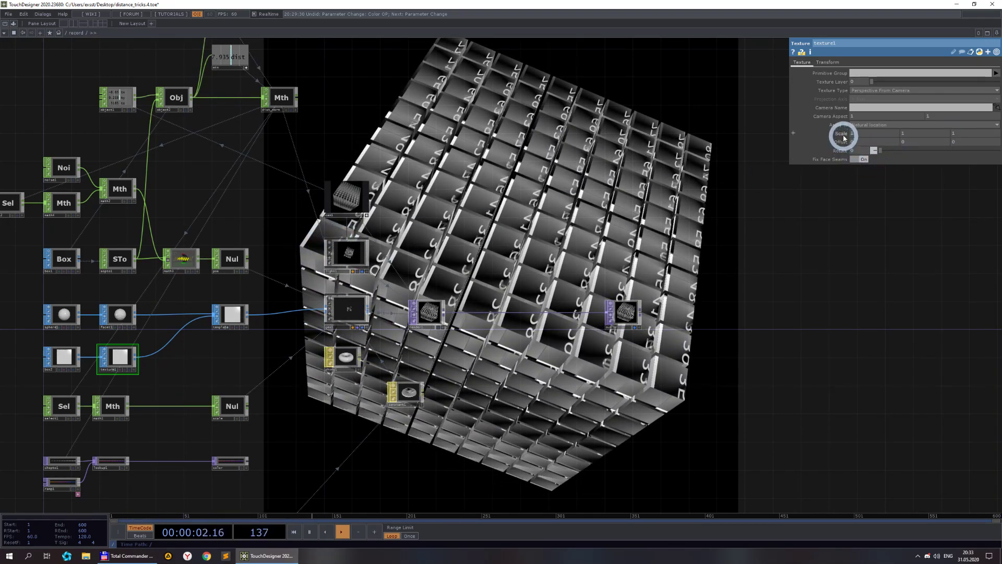
{"action": "middle_click_drag", "start_coordinate": [843, 137], "coordinate": [994, 131]}
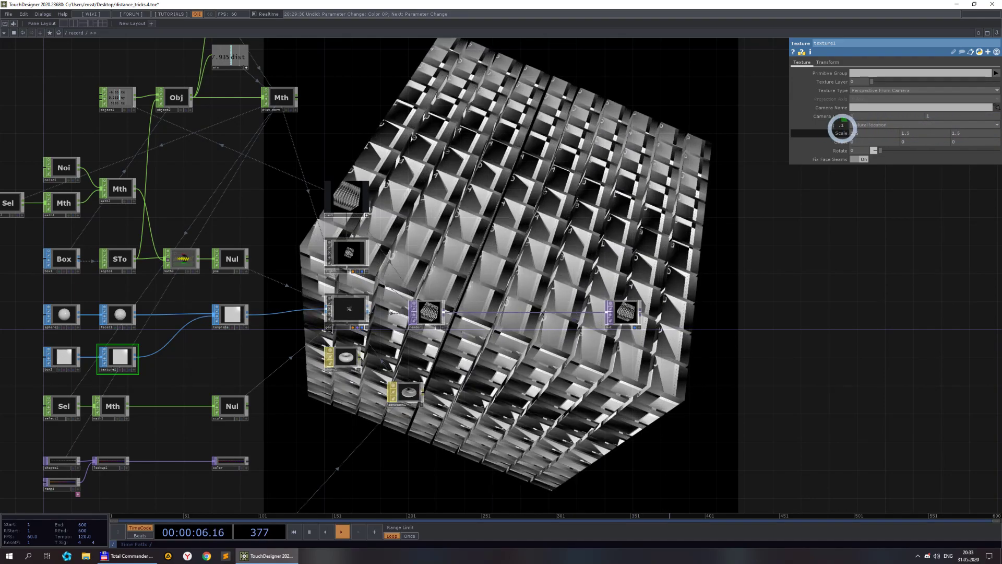
Return the Texture SOP to the Orthographic Texture Type and reset its Scale to 1, 1, 1
{"action": "left_click", "coordinate": [880, 91]}
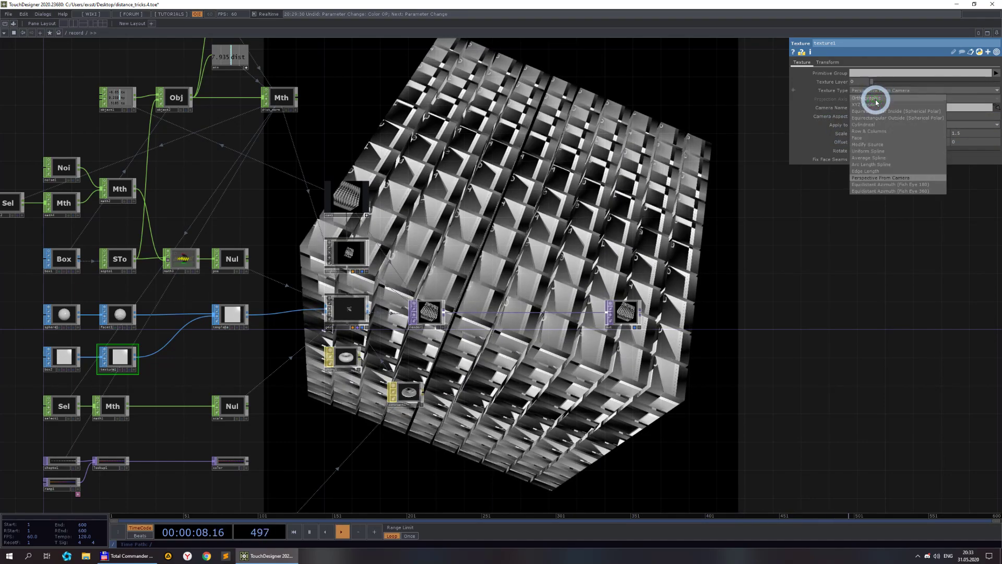
{"action": "left_click", "coordinate": [874, 100]}
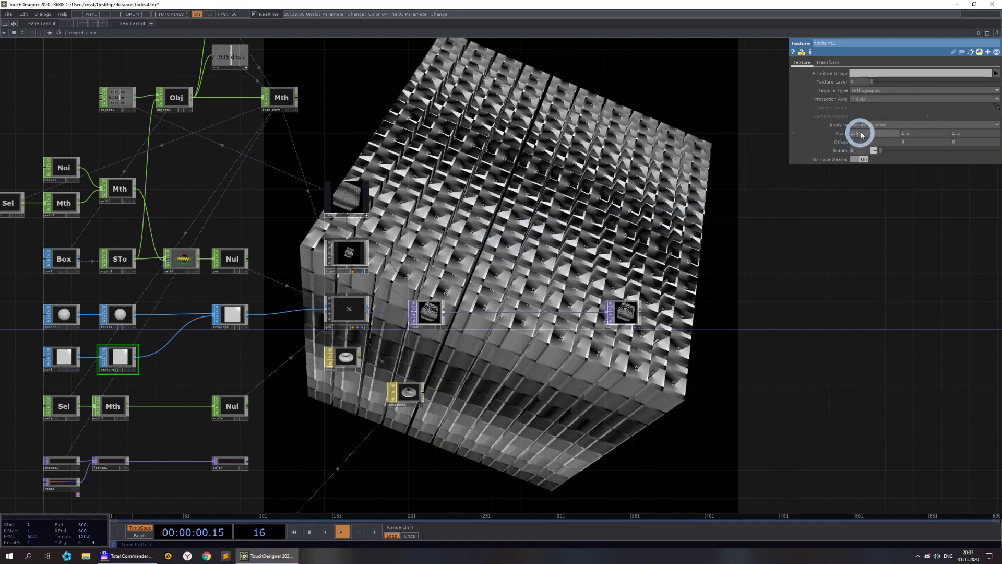
{"action": "left_click", "coordinate": [927, 138]}
{"action": "type", "text": "1"}
{"action": "left_click", "coordinate": [860, 133]}
{"action": "type", "text": "1"}
{"action": "left_click", "coordinate": [966, 133]}
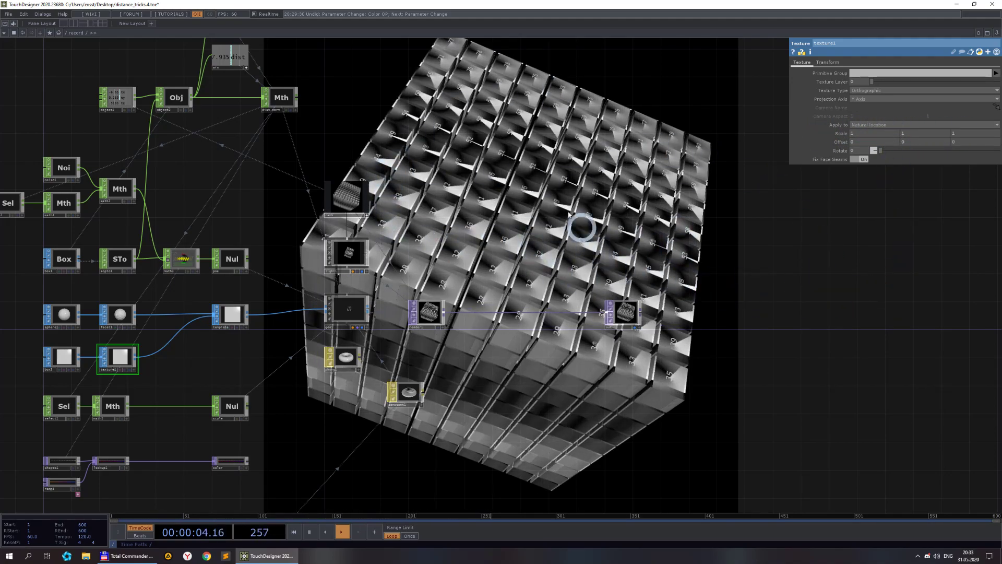
Examine the textured box grid from other camera angles, along with the movie, Fit and 3D texture chain
{"action": "left_click_drag", "start_coordinate": [553, 205], "coordinate": [565, 337]}
{"action": "scroll", "coordinate": [404, 329], "scroll_direction": "up", "scroll_amount": 3}
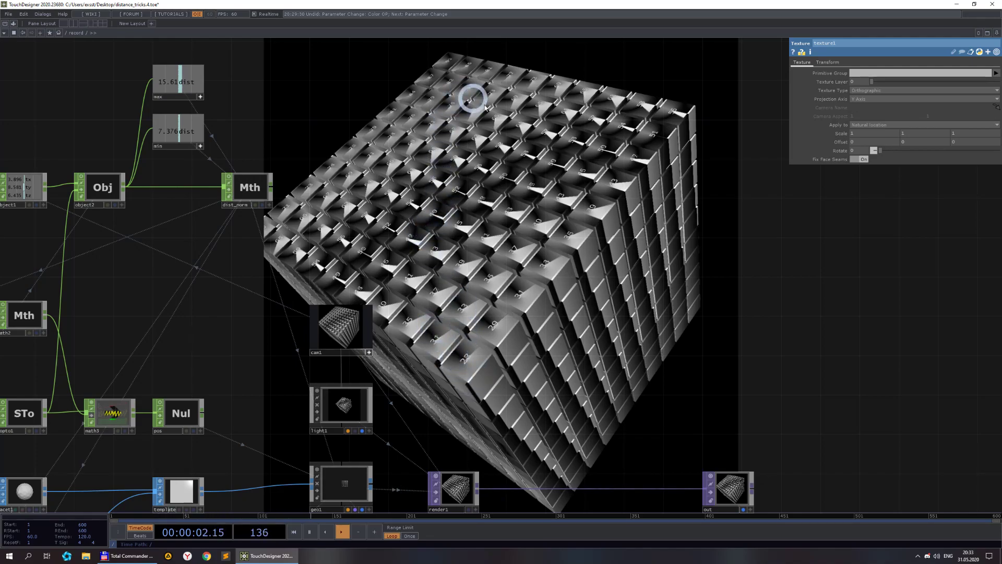
{"action": "scroll", "coordinate": [538, 205], "scroll_direction": "down", "scroll_amount": 3}
{"action": "left_click_drag", "start_coordinate": [541, 309], "coordinate": [494, 182]}
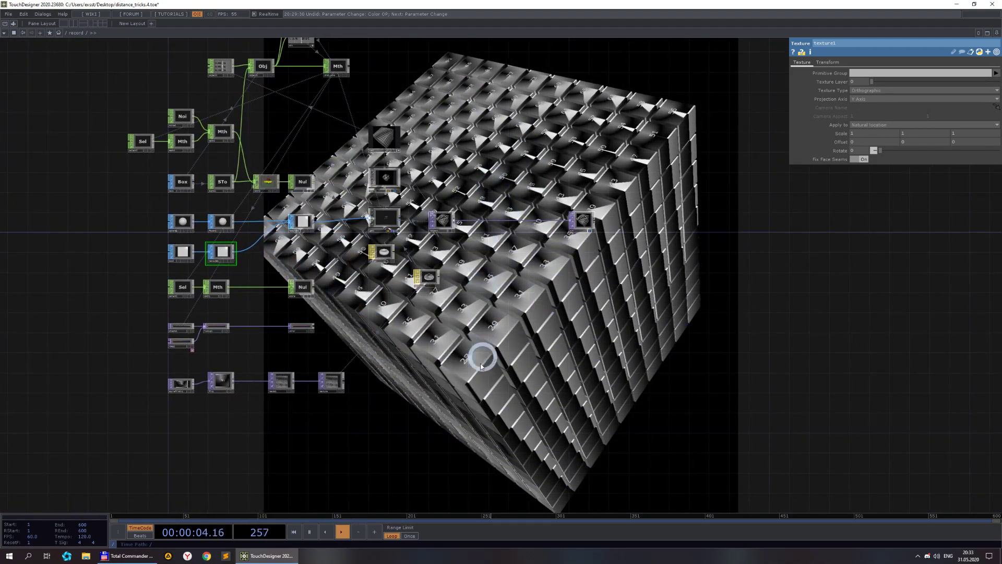
{"action": "scroll", "coordinate": [297, 422], "scroll_direction": "up", "scroll_amount": 4}
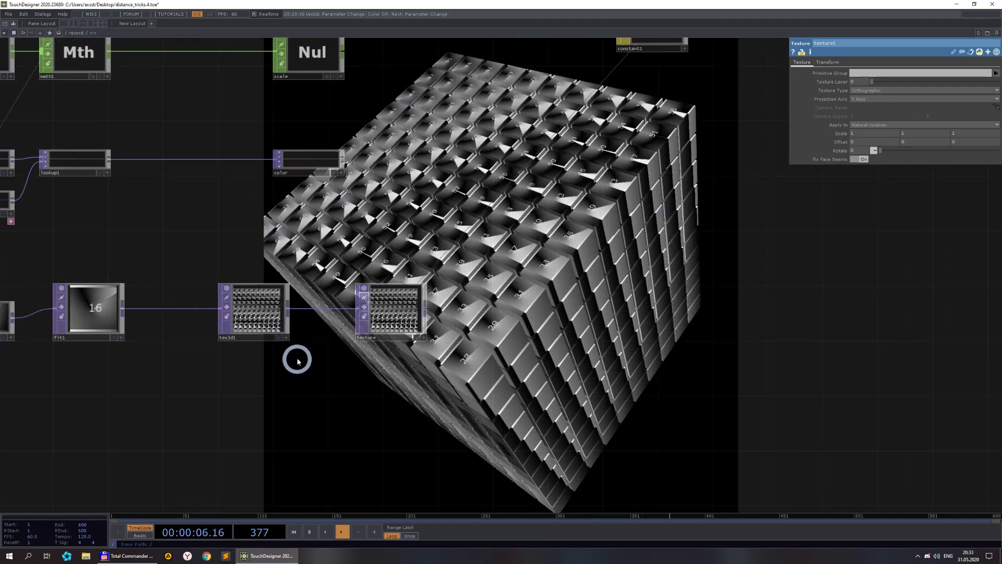
{"action": "scroll", "coordinate": [296, 355], "scroll_direction": "up", "scroll_amount": 7}
{"action": "left_click_drag", "start_coordinate": [474, 445], "coordinate": [696, 516]}
{"action": "scroll", "coordinate": [451, 295], "scroll_direction": "down", "scroll_amount": 7}
{"action": "left_click_drag", "start_coordinate": [800, 286], "coordinate": [641, 365]}
{"action": "scroll", "coordinate": [626, 339], "scroll_direction": "down", "scroll_amount": 7}
{"action": "left_click_drag", "start_coordinate": [652, 324], "coordinate": [583, 256]}
{"action": "scroll", "coordinate": [154, 275], "scroll_direction": "up", "scroll_amount": 3}
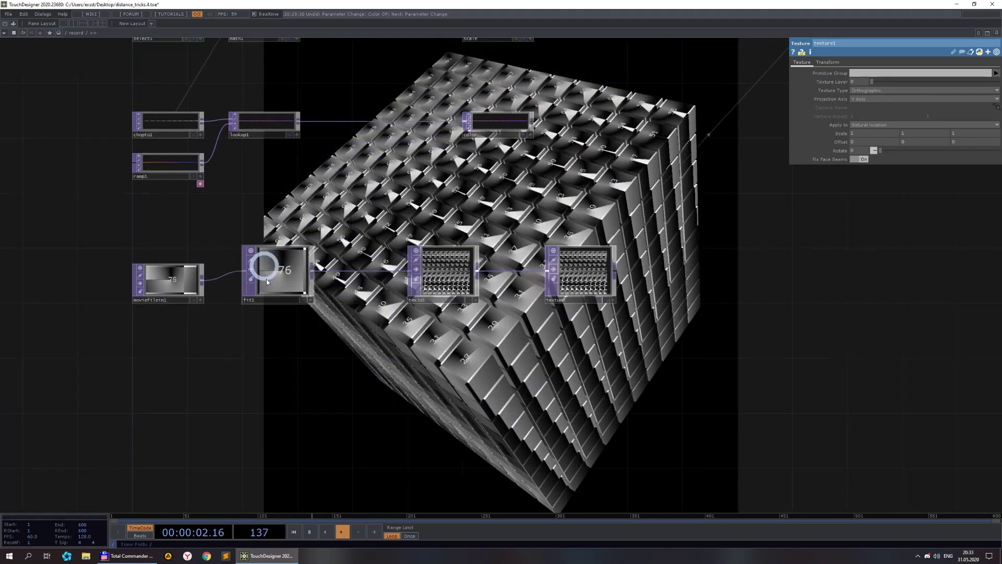
{"action": "scroll", "coordinate": [203, 333], "scroll_direction": "down", "scroll_amount": 4}
{"action": "left_click_drag", "start_coordinate": [543, 312], "coordinate": [423, 432]}
{"action": "left_click_drag", "start_coordinate": [311, 141], "coordinate": [311, 196]}
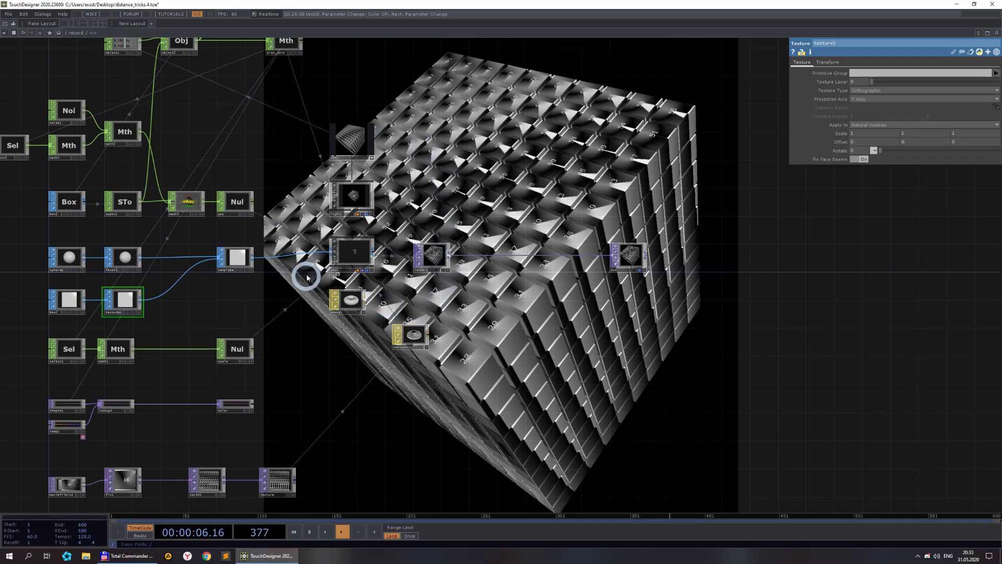
{"action": "scroll", "coordinate": [420, 194], "scroll_direction": "up", "scroll_amount": 6}
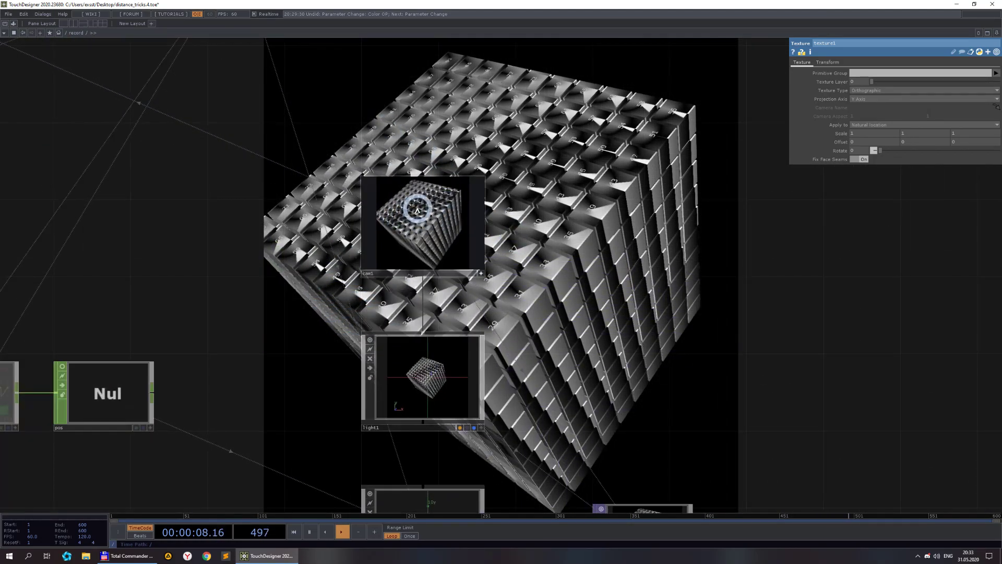
{"action": "scroll", "coordinate": [566, 287], "scroll_direction": "down", "scroll_amount": 6}
{"action": "scroll", "coordinate": [572, 269], "scroll_direction": "up", "scroll_amount": 3}
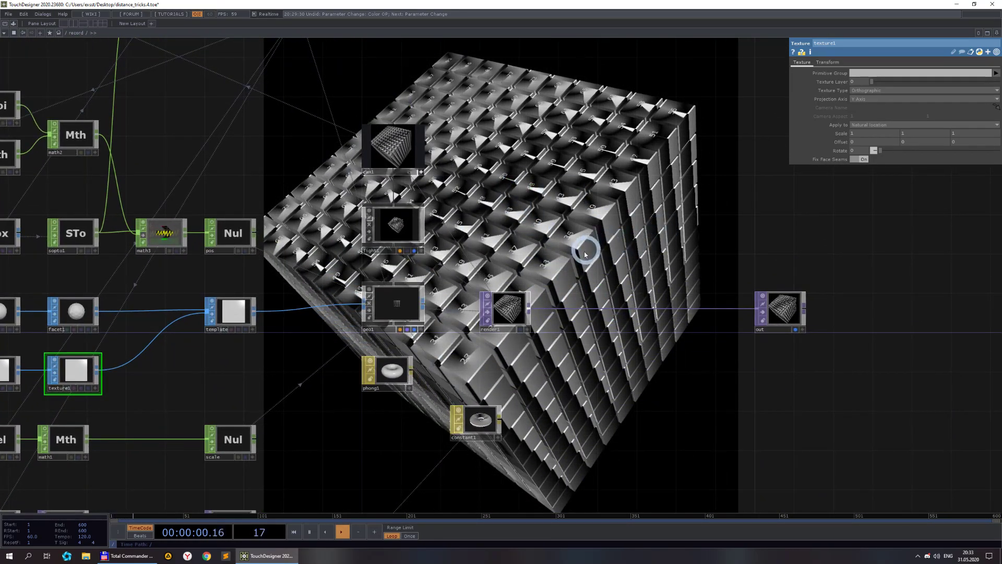
{"action": "scroll", "coordinate": [600, 360], "scroll_direction": "down", "scroll_amount": 5}
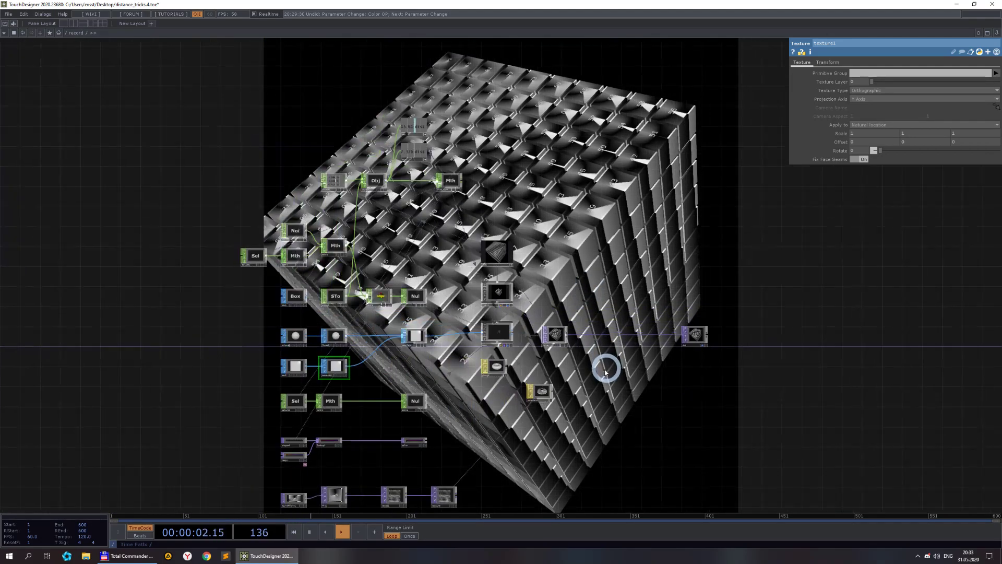
{"action": "scroll", "coordinate": [586, 293], "scroll_direction": "up", "scroll_amount": 1}
{"action": "scroll", "coordinate": [470, 371], "scroll_direction": "up", "scroll_amount": 1}
{"action": "scroll", "coordinate": [419, 390], "scroll_direction": "up", "scroll_amount": 3}
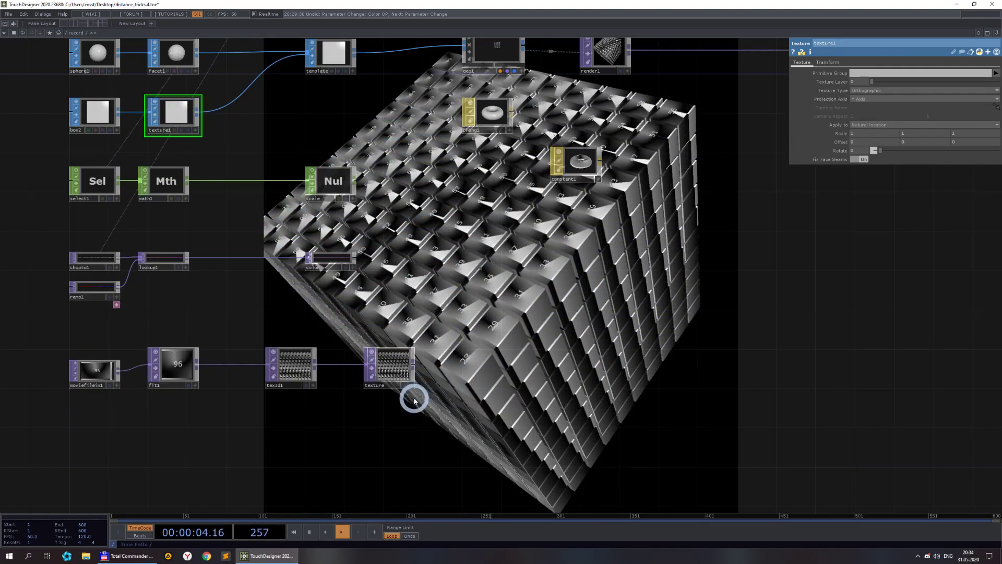
Assign the Phong MAT as the material of the Geometry COMP
{"action": "scroll", "coordinate": [413, 397], "scroll_direction": "down", "scroll_amount": 2}
{"action": "left_click_drag", "start_coordinate": [463, 313], "coordinate": [370, 371]}
{"action": "left_click", "coordinate": [388, 222]}
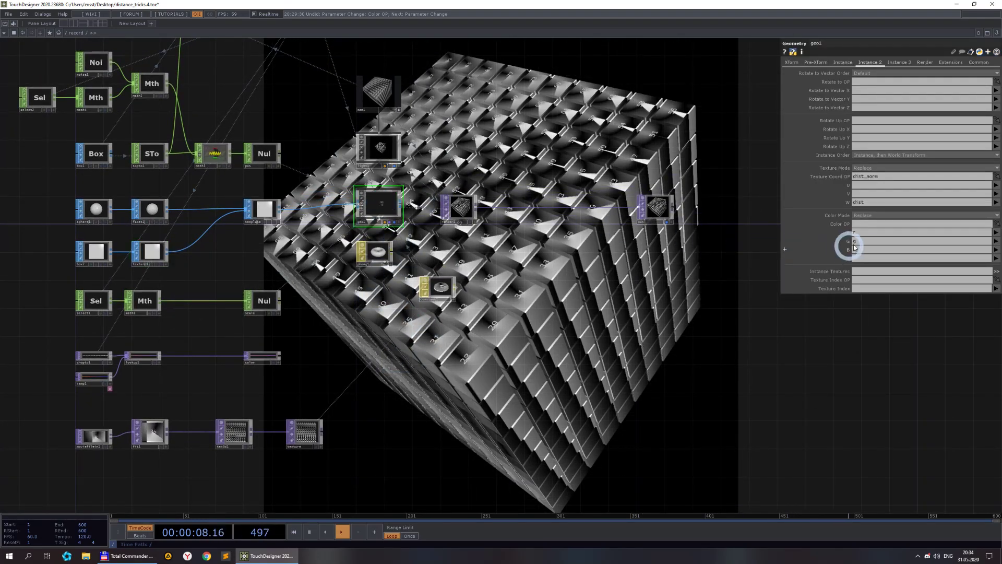
{"action": "left_click", "coordinate": [395, 292]}
{"action": "left_click_drag", "start_coordinate": [385, 254], "coordinate": [380, 207]}
Set the Geometry COMP's instancing Color OP to color
{"action": "left_click", "coordinate": [386, 201]}
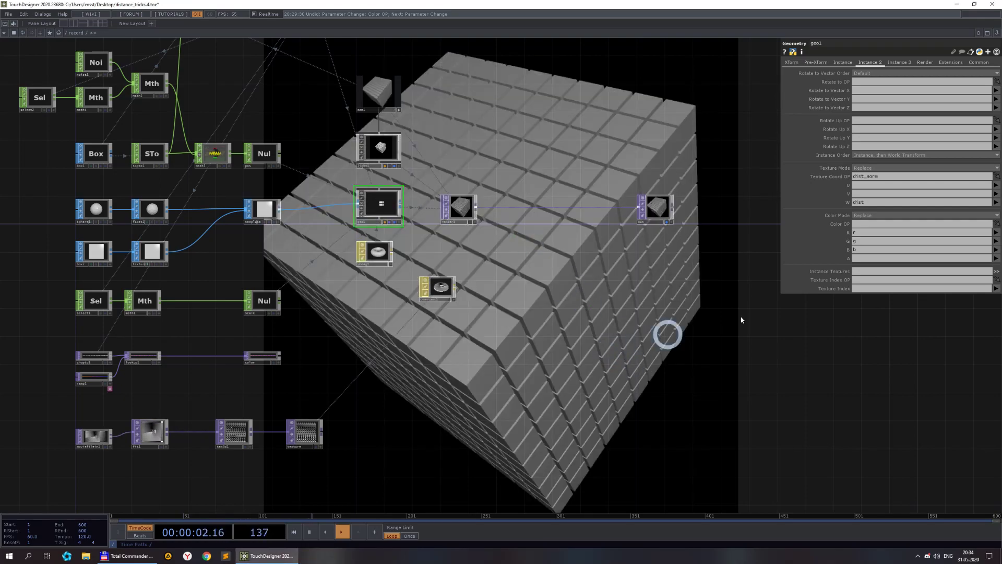
{"action": "left_click", "coordinate": [867, 224]}
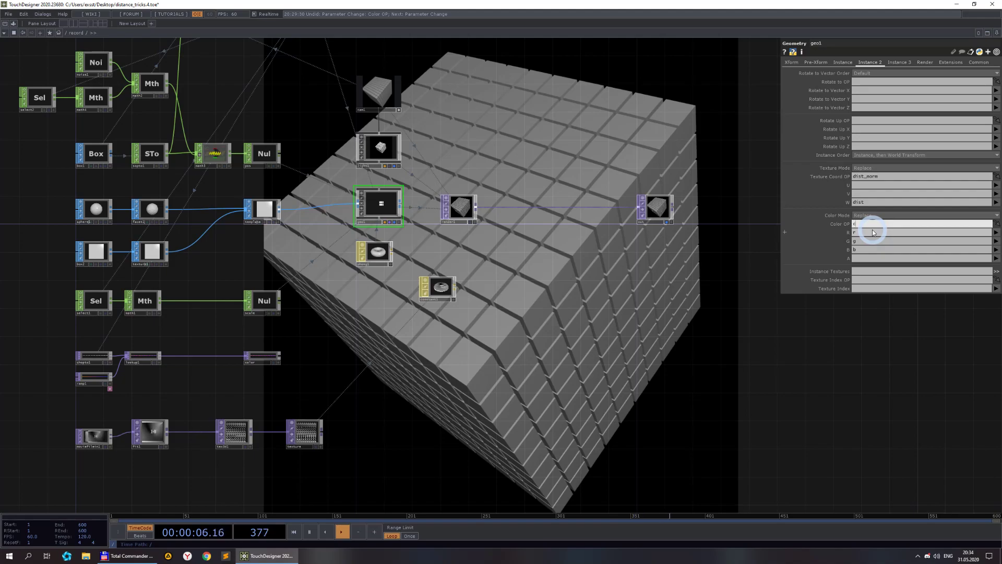
{"action": "left_click", "coordinate": [850, 339]}
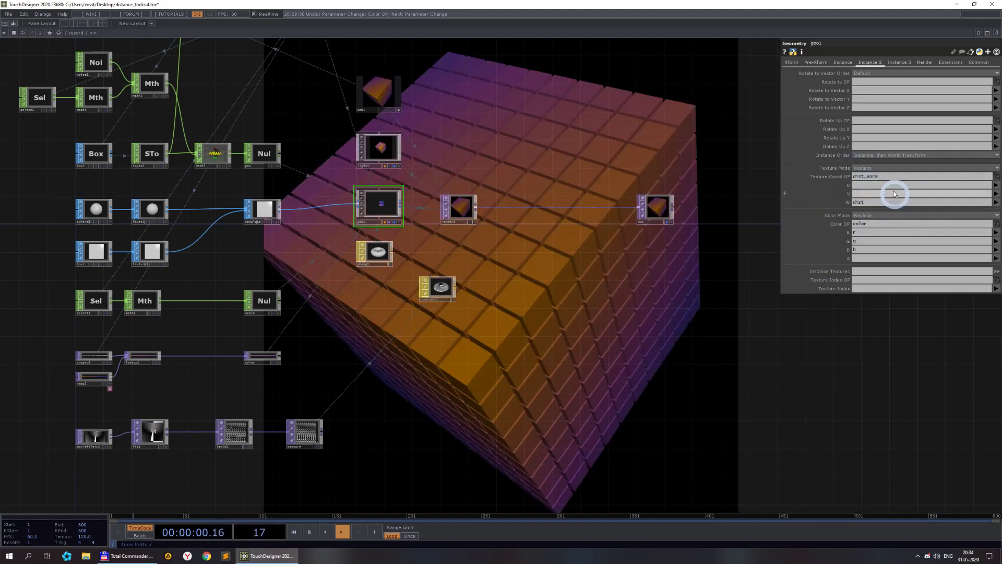
Clear the W texture coordinate and the Texture Coord OP from the Geometry COMP's instancing parameters
{"action": "left_click_drag", "start_coordinate": [871, 202], "coordinate": [835, 201]}
{"action": "key", "text": "BackSpace"}
{"action": "left_click_drag", "start_coordinate": [885, 176], "coordinate": [702, 188]}
{"action": "key", "text": "BackSpace"}
{"action": "left_click", "coordinate": [844, 370]}
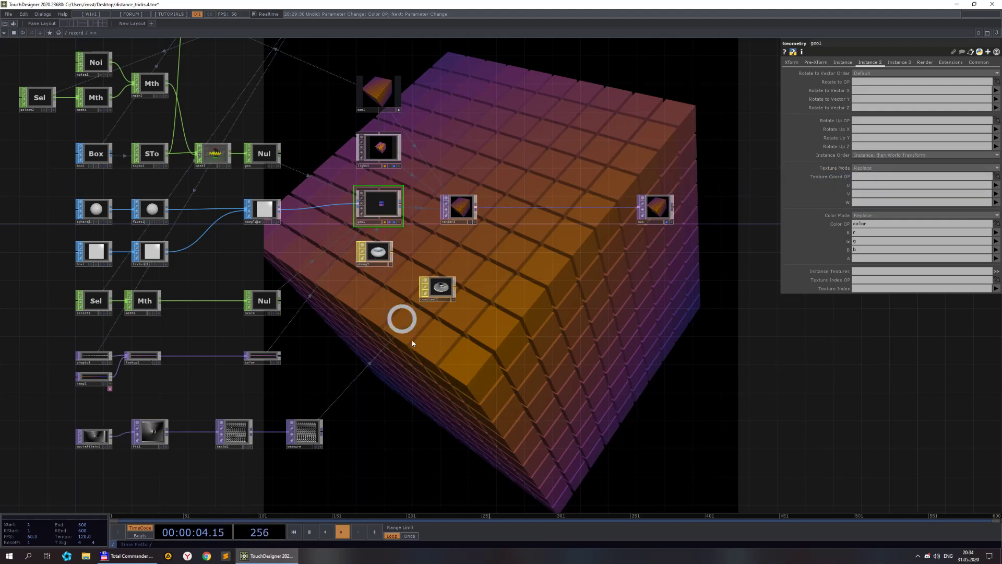
Set the low end of the To Range to 0.1 on the Math CHOP feeding the scale Null
{"action": "left_click_drag", "start_coordinate": [406, 425], "coordinate": [469, 434]}
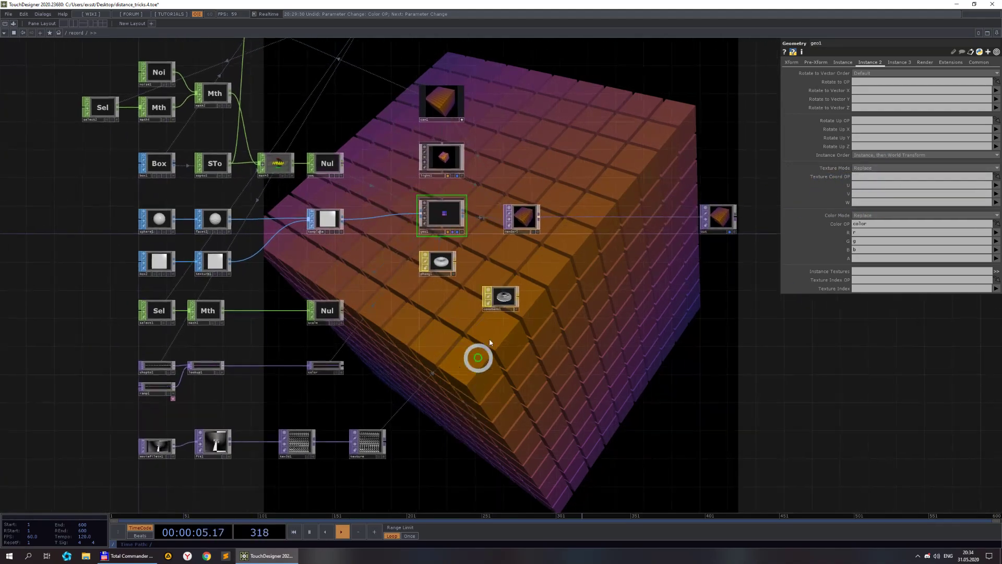
{"action": "left_click", "coordinate": [842, 62]}
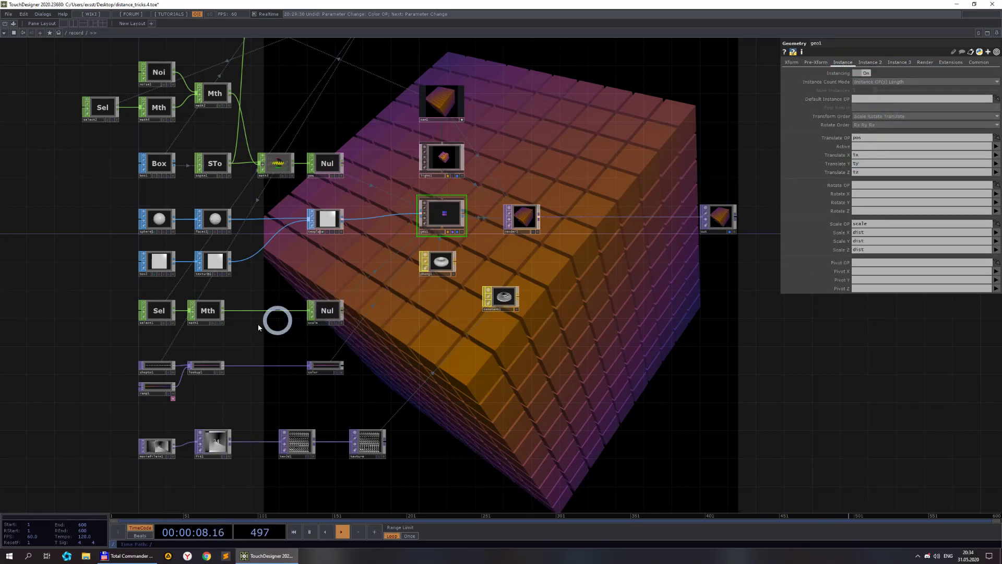
{"action": "left_click", "coordinate": [200, 314]}
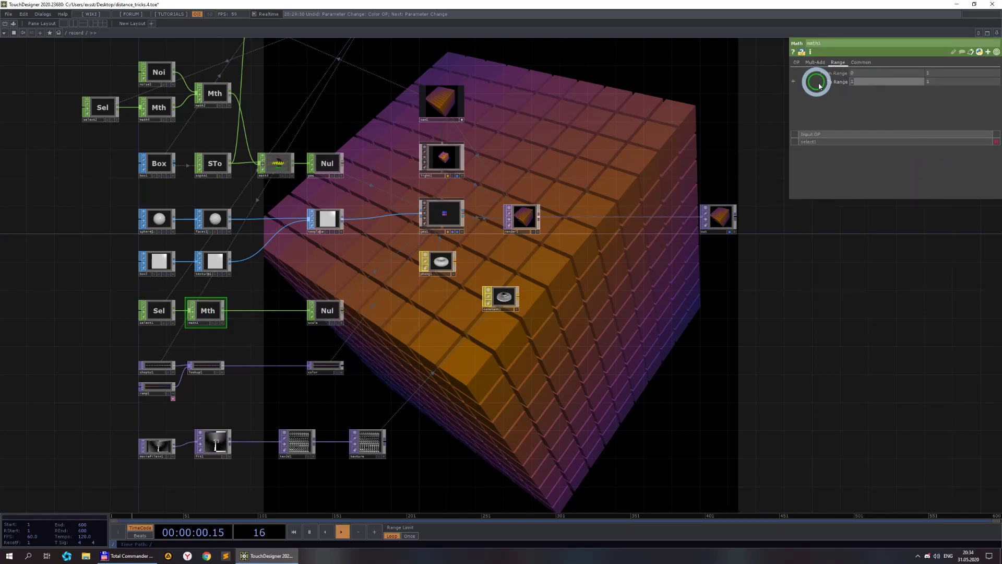
{"action": "left_click", "coordinate": [851, 466]}
{"action": "left_click_drag", "start_coordinate": [779, 414], "coordinate": [661, 365]}
{"action": "left_click_drag", "start_coordinate": [467, 392], "coordinate": [584, 533]}
{"action": "scroll", "coordinate": [443, 186], "scroll_direction": "up", "scroll_amount": 4}
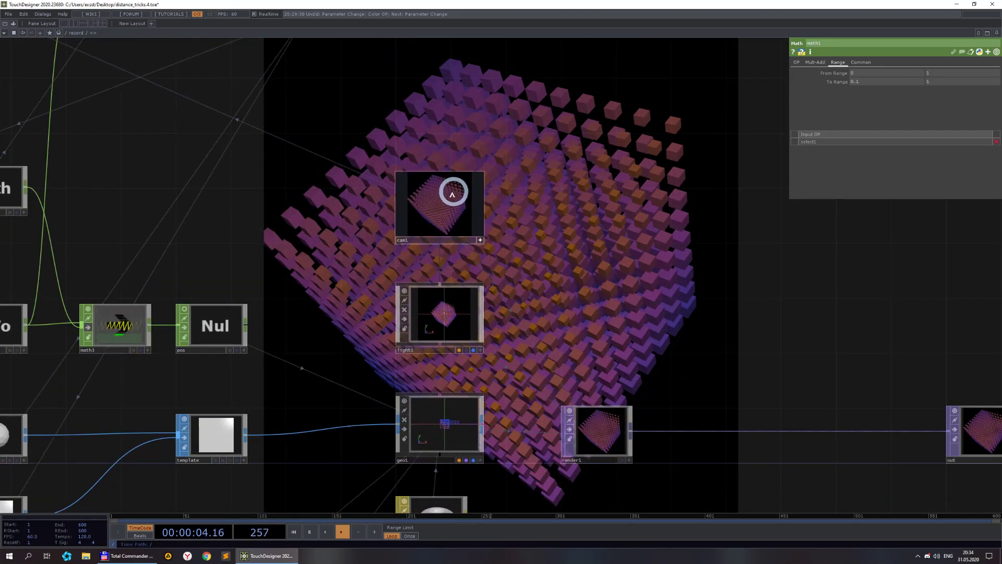
{"action": "left_click_drag", "start_coordinate": [576, 256], "coordinate": [504, 226]}
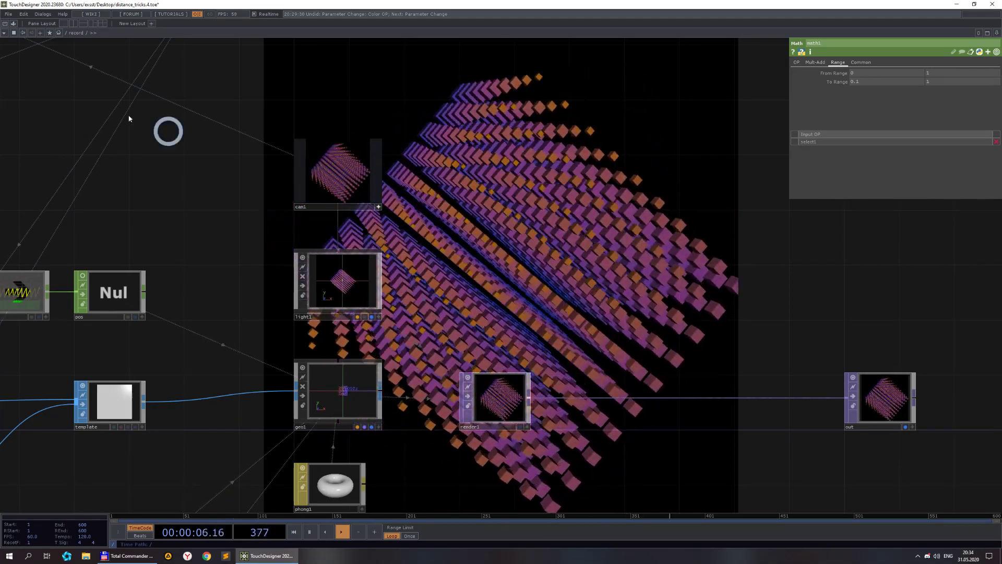
Leave the record network and open the pre_made network
{"action": "left_click", "coordinate": [67, 35]}
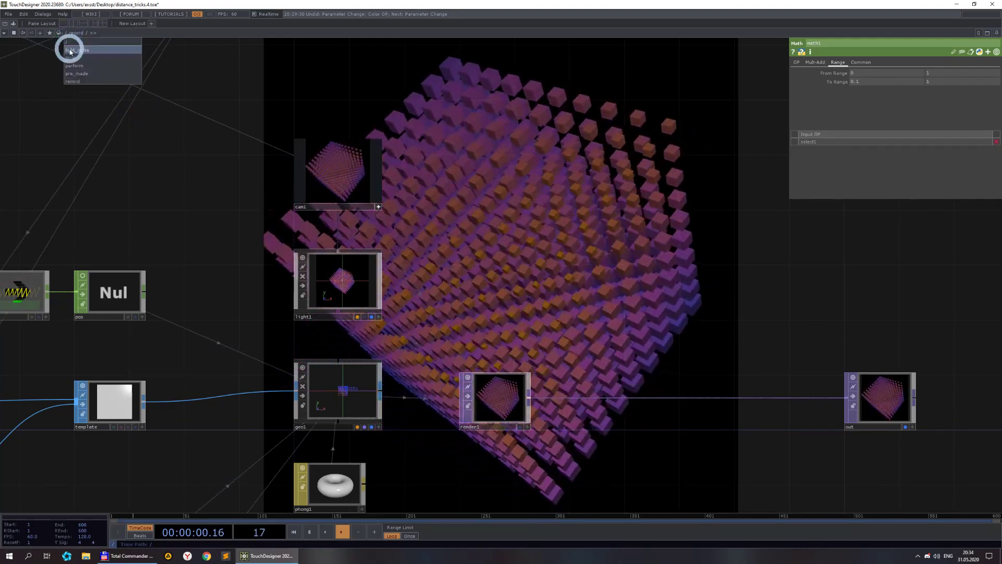
{"action": "left_click", "coordinate": [119, 96]}
{"action": "scroll", "coordinate": [219, 116], "scroll_direction": "down", "scroll_amount": 7}
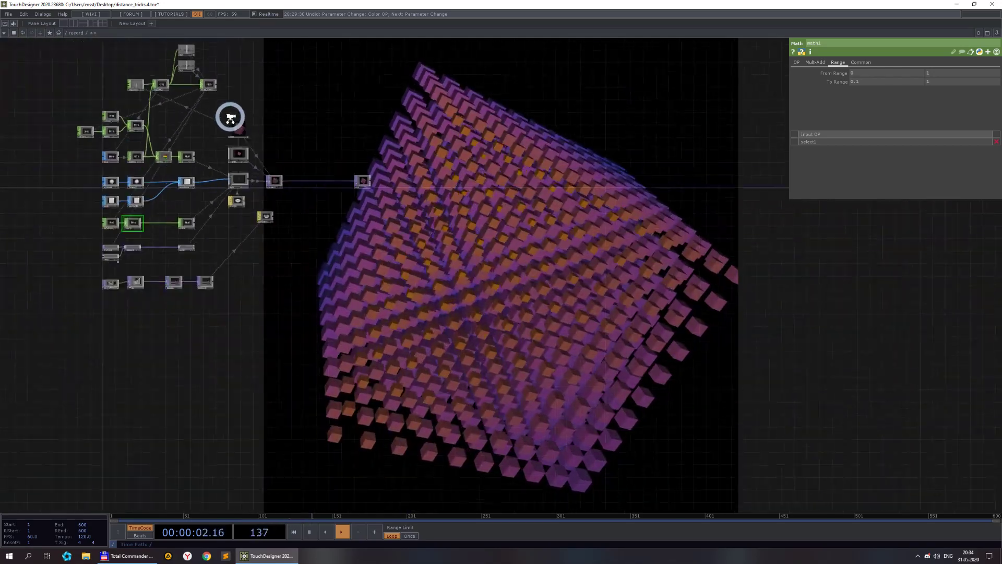
{"action": "scroll", "coordinate": [308, 224], "scroll_direction": "up", "scroll_amount": 3}
{"action": "left_click_drag", "start_coordinate": [358, 258], "coordinate": [393, 297]}
{"action": "left_click", "coordinate": [65, 38]}
{"action": "left_click", "coordinate": [67, 47]}
{"action": "double_click", "coordinate": [284, 251]}
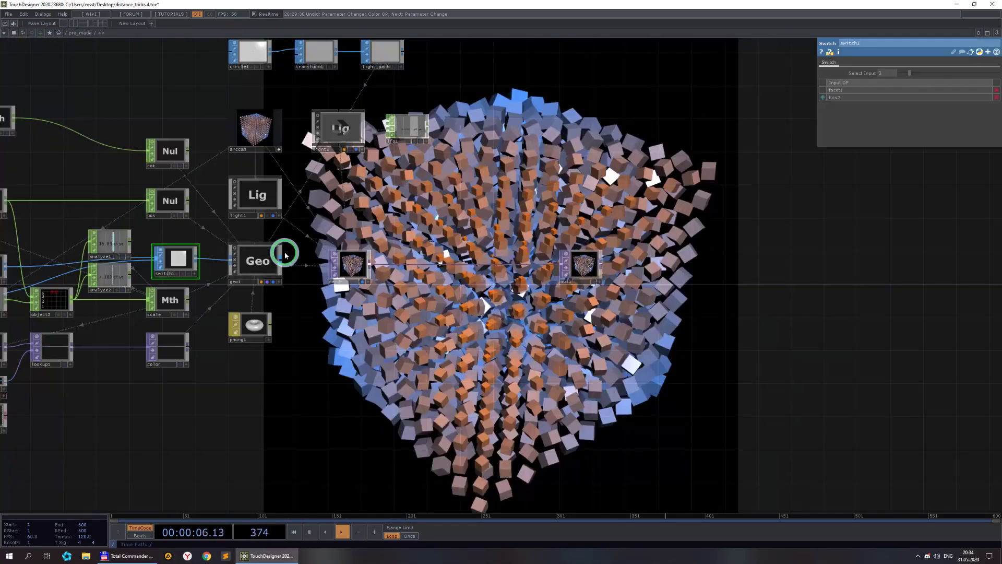
Set light2 as the Target Object of the object1 Object CHOP in place of the camera
{"action": "scroll", "coordinate": [546, 213], "scroll_direction": "up", "scroll_amount": 6}
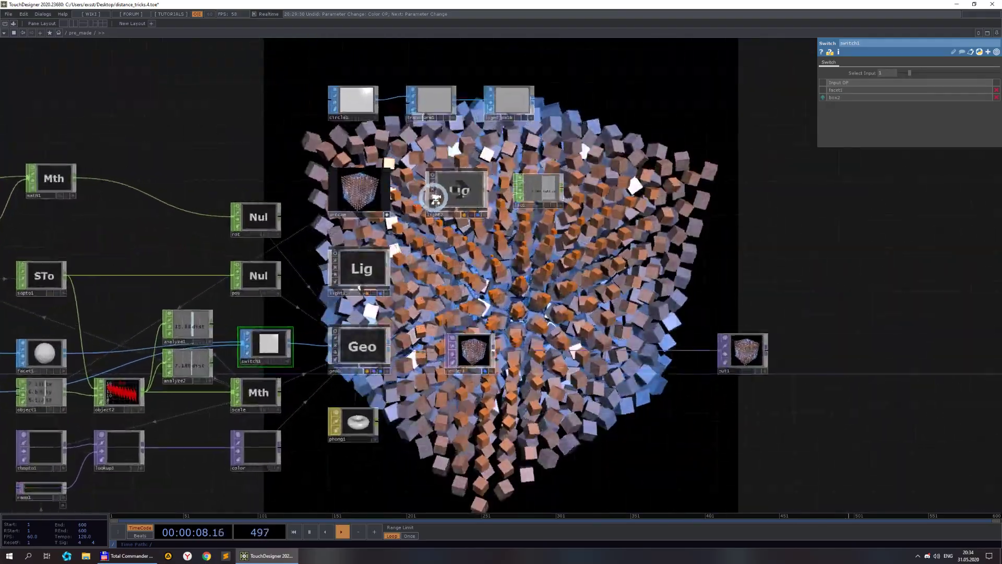
{"action": "left_click", "coordinate": [459, 195]}
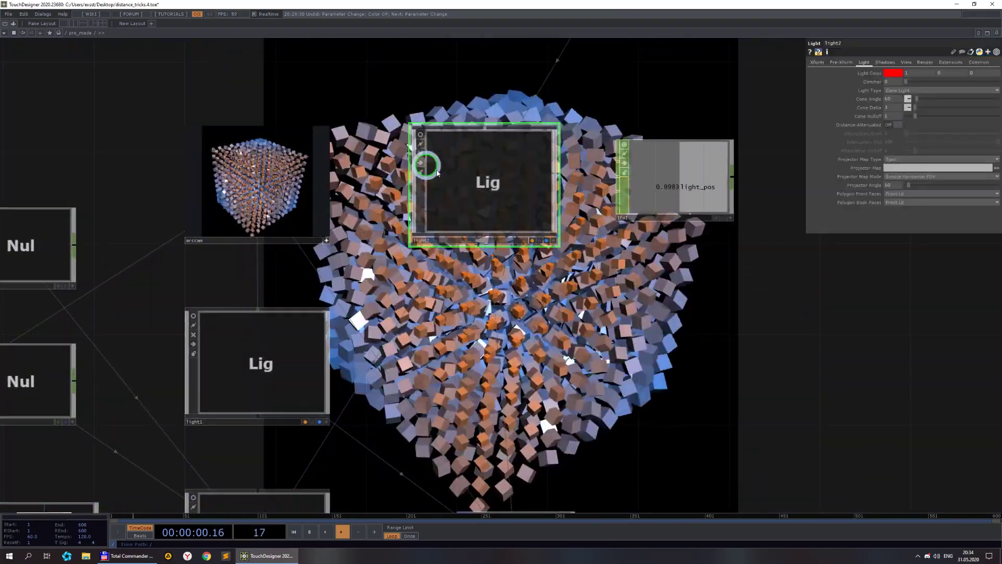
{"action": "scroll", "coordinate": [473, 182], "scroll_direction": "down", "scroll_amount": 5}
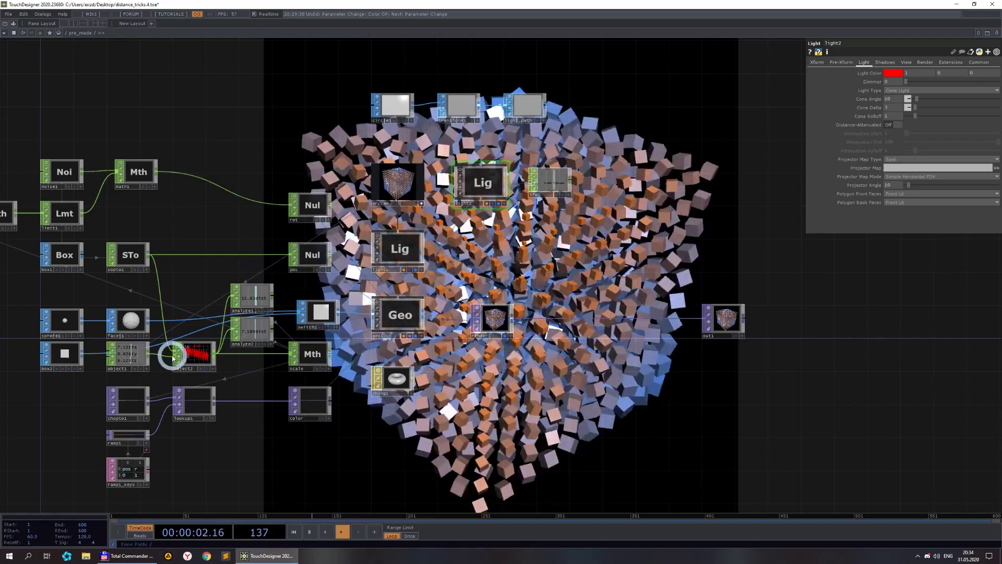
{"action": "left_click", "coordinate": [128, 355]}
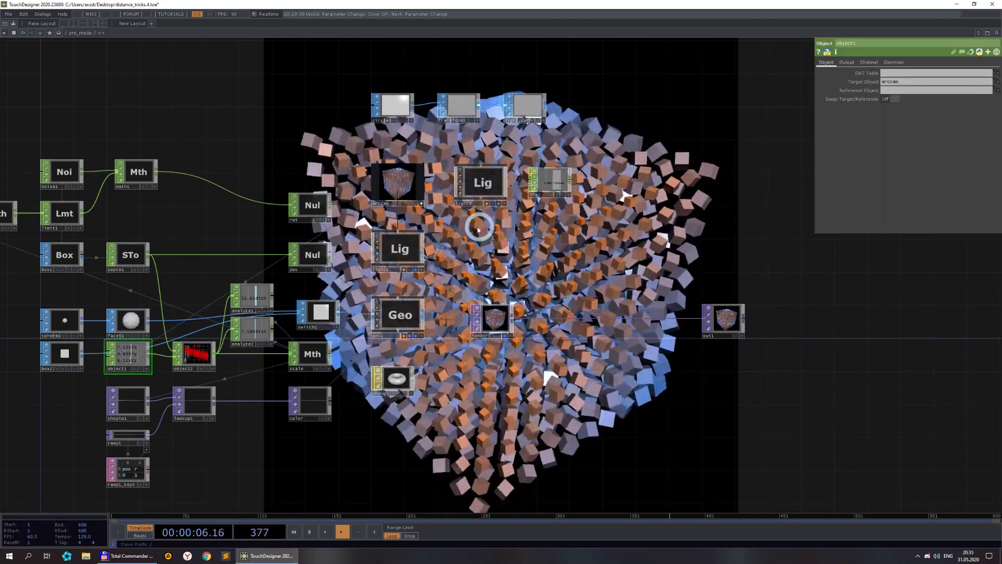
{"action": "left_click_drag", "start_coordinate": [481, 182], "coordinate": [894, 82]}
{"action": "left_click_drag", "start_coordinate": [708, 196], "coordinate": [626, 195]}
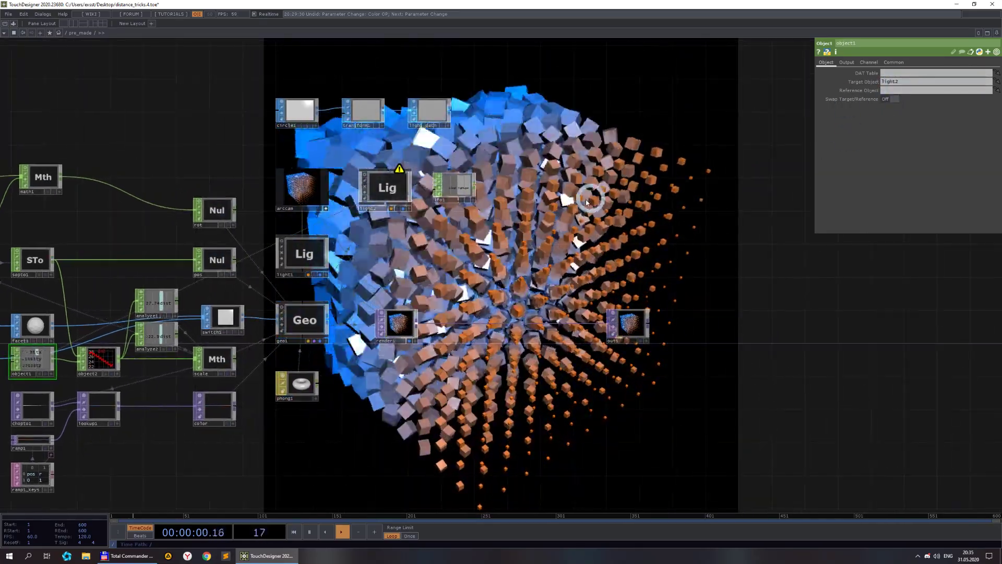
Examine how the instances' scale and color respond to the animated light2 around the grid
{"action": "scroll", "coordinate": [555, 243], "scroll_direction": "up", "scroll_amount": 3}
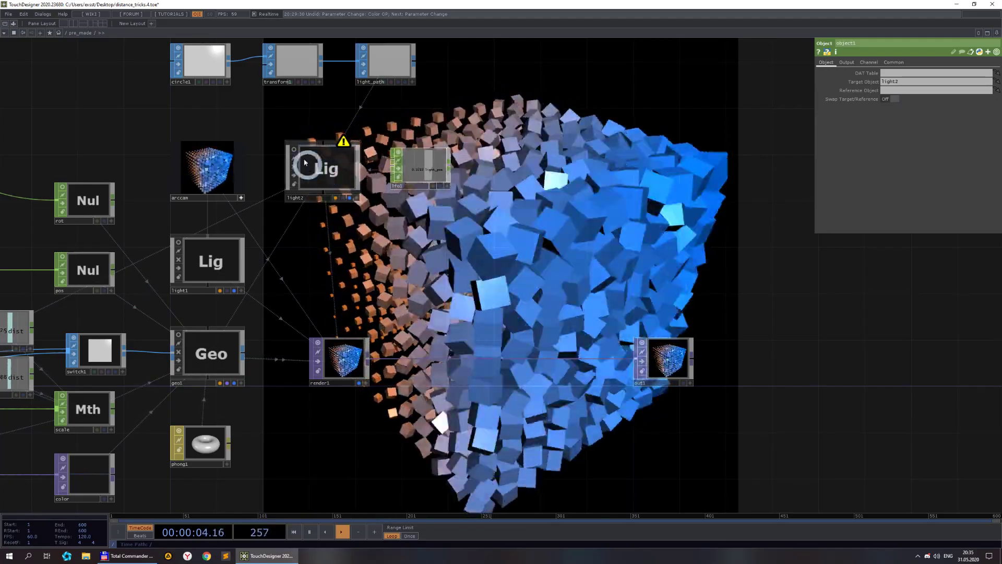
{"action": "scroll", "coordinate": [315, 167], "scroll_direction": "up", "scroll_amount": 4}
{"action": "scroll", "coordinate": [373, 193], "scroll_direction": "down", "scroll_amount": 3}
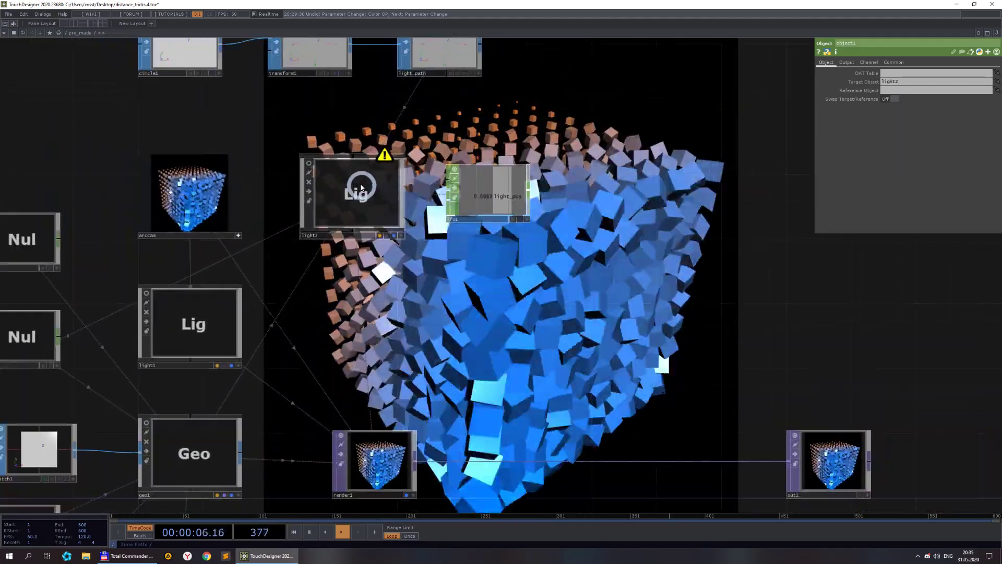
{"action": "middle_click", "coordinate": [371, 172]}
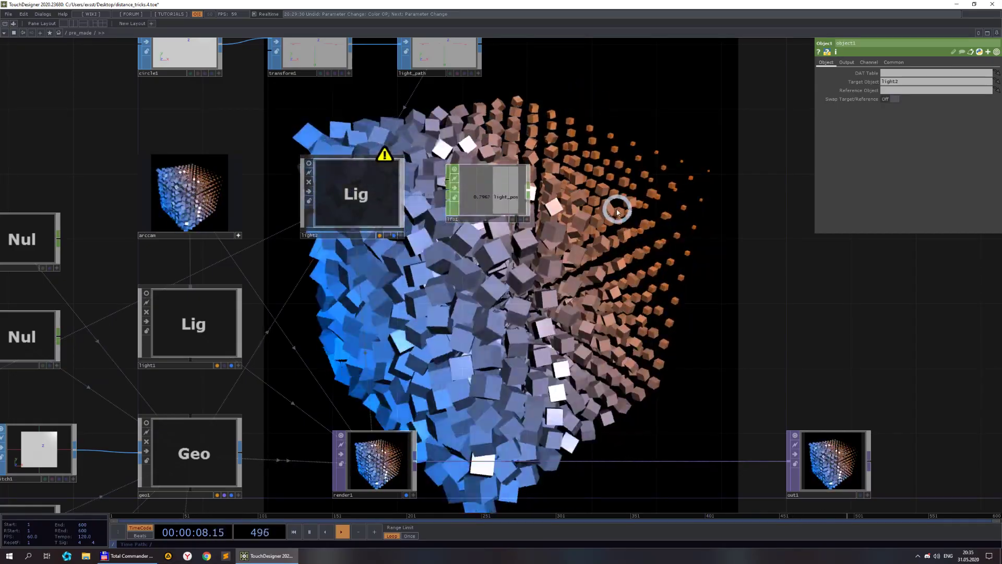
{"action": "scroll", "coordinate": [470, 208], "scroll_direction": "down", "scroll_amount": 3}
{"action": "left_click_drag", "start_coordinate": [524, 249], "coordinate": [408, 195]}
{"action": "scroll", "coordinate": [513, 199], "scroll_direction": "down", "scroll_amount": 2}
{"action": "scroll", "coordinate": [370, 161], "scroll_direction": "up", "scroll_amount": 5}
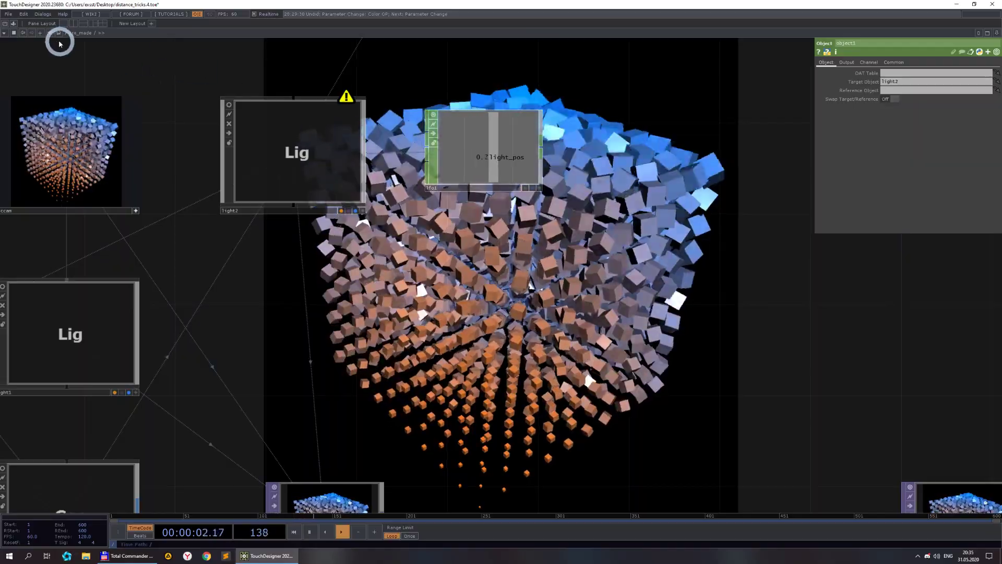
Split the workspace into two side-by-side panes and show the 3D scene in the second one, framing the whole box grid
{"action": "left_click", "coordinate": [99, 24]}
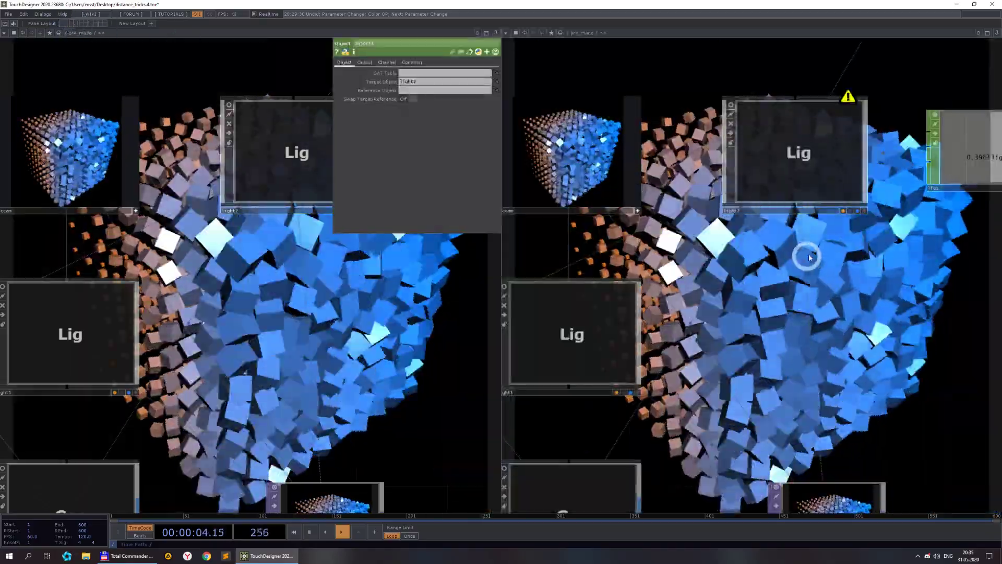
{"action": "left_click", "coordinate": [506, 33]}
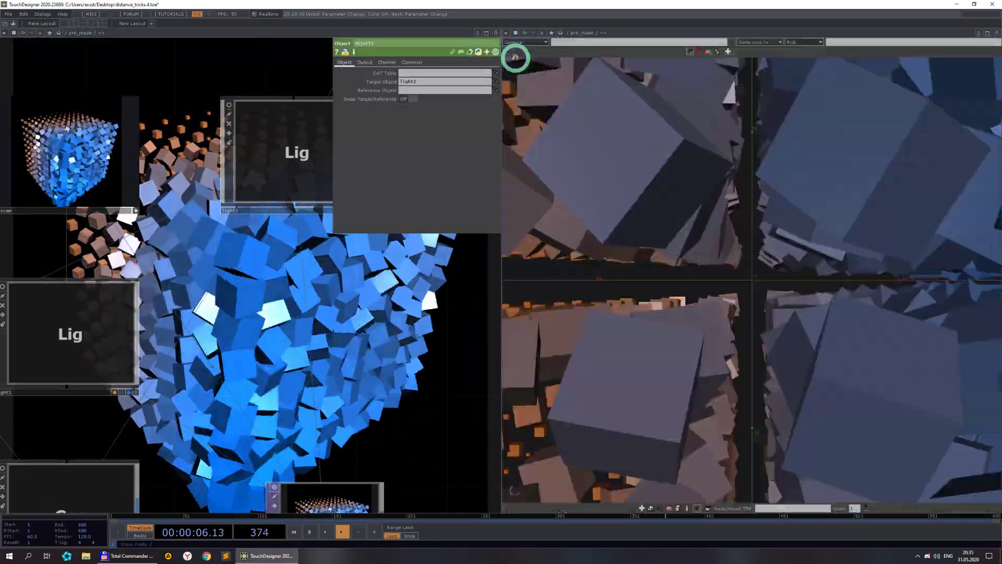
{"action": "scroll", "coordinate": [624, 242], "scroll_direction": "down", "scroll_amount": 3}
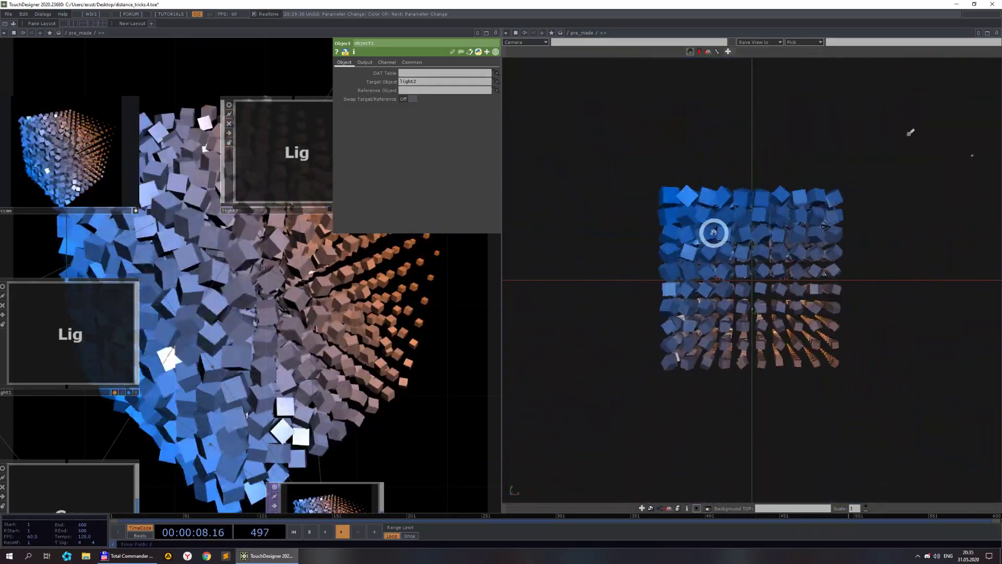
{"action": "mouse_move", "coordinate": [861, 228]}
{"action": "left_mouse_down"}
{"action": "mouse_move", "coordinate": [834, 235]}
{"action": "mouse_move", "coordinate": [834, 253]}
{"action": "mouse_move", "coordinate": [850, 253]}
{"action": "mouse_move", "coordinate": [875, 220]}
{"action": "left_mouse_up"}
{"action": "scroll", "coordinate": [873, 220], "scroll_direction": "down", "scroll_amount": 1}
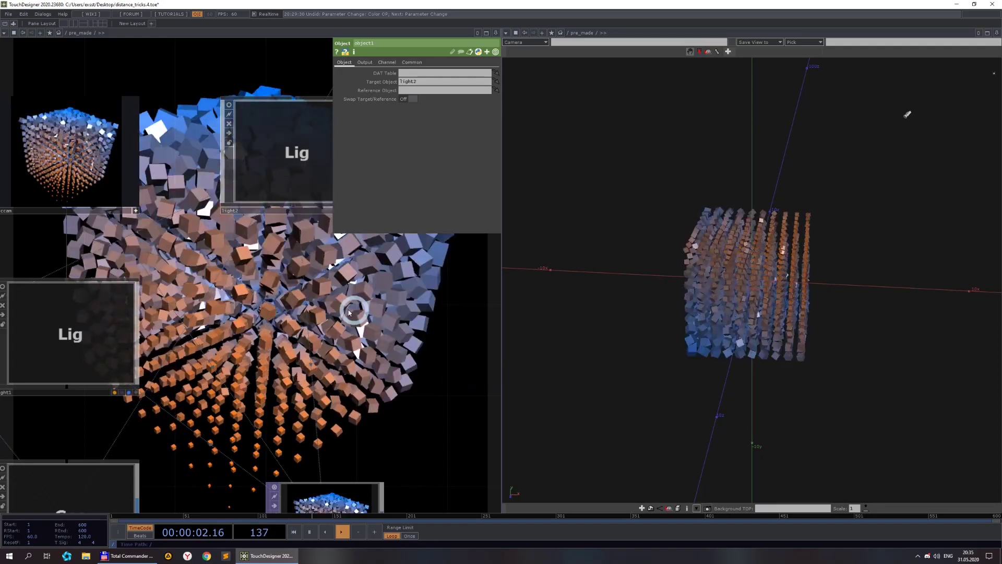
Examine light2's movement around the box grid from several angles, along with its transform and path parameters
{"action": "left_click", "coordinate": [294, 183]}
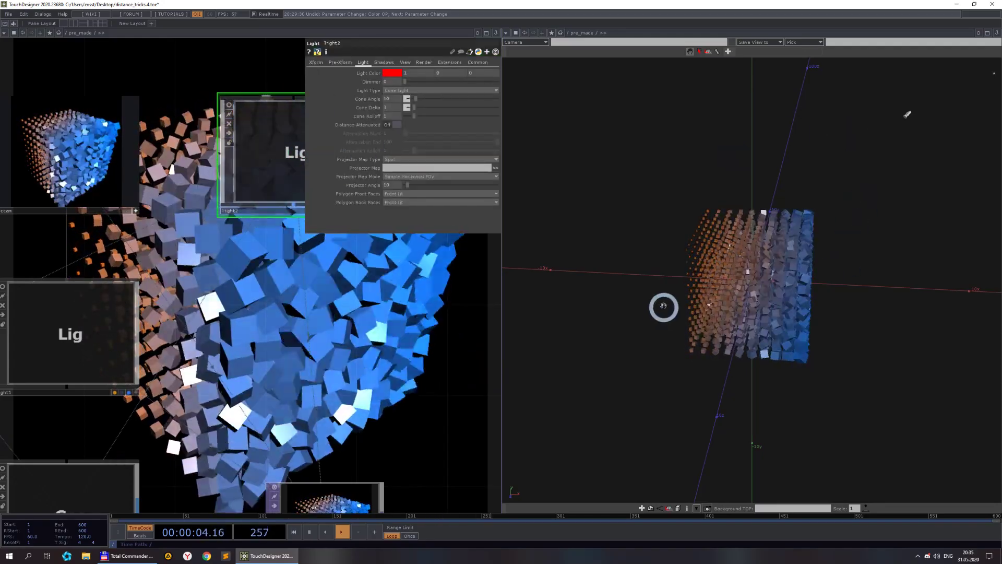
{"action": "left_click_drag", "start_coordinate": [347, 344], "coordinate": [195, 391]}
{"action": "scroll", "coordinate": [265, 313], "scroll_direction": "down", "scroll_amount": 3}
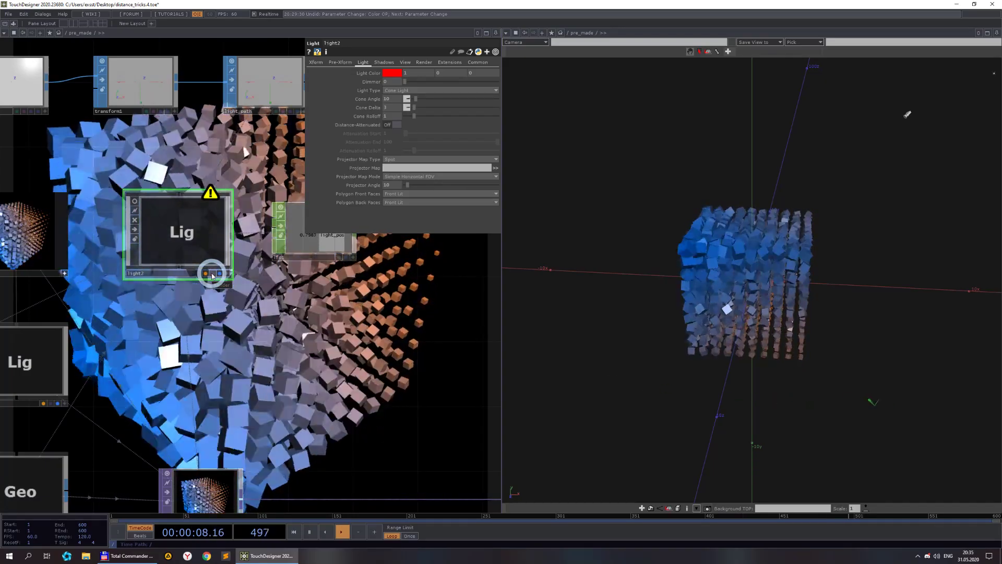
{"action": "left_click_drag", "start_coordinate": [984, 345], "coordinate": [887, 334]}
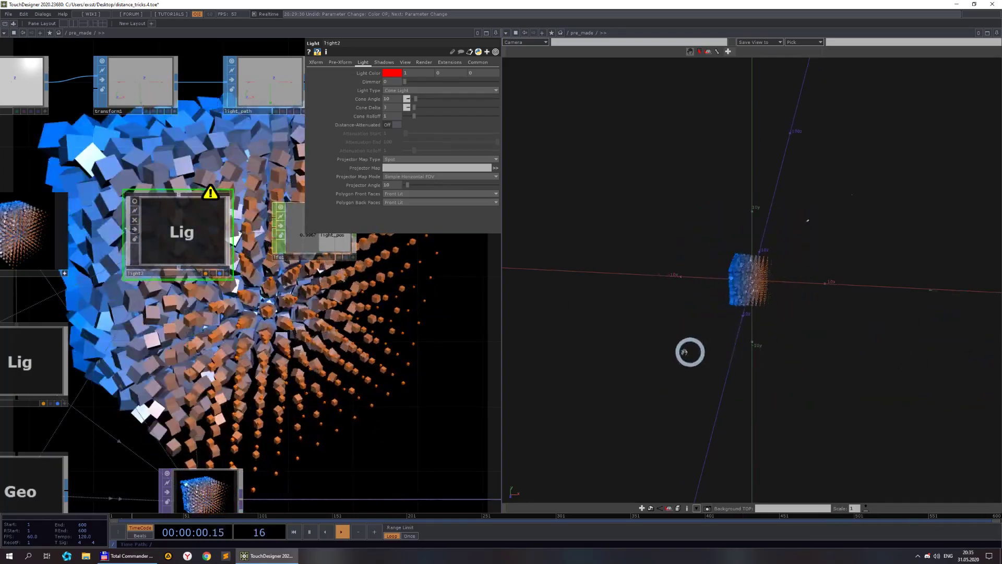
{"action": "left_click_drag", "start_coordinate": [826, 282], "coordinate": [838, 185]}
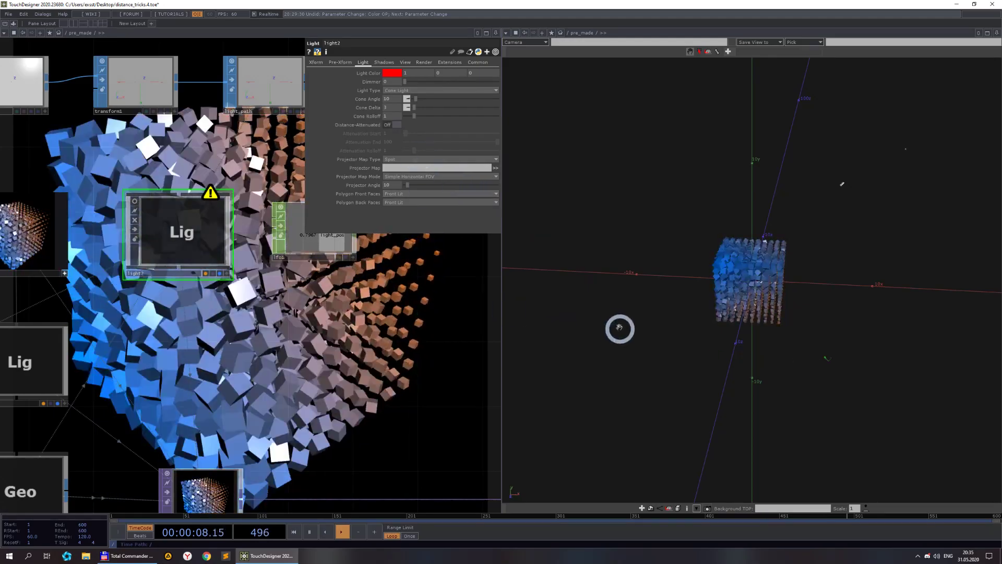
{"action": "left_click_drag", "start_coordinate": [619, 328], "coordinate": [698, 352]}
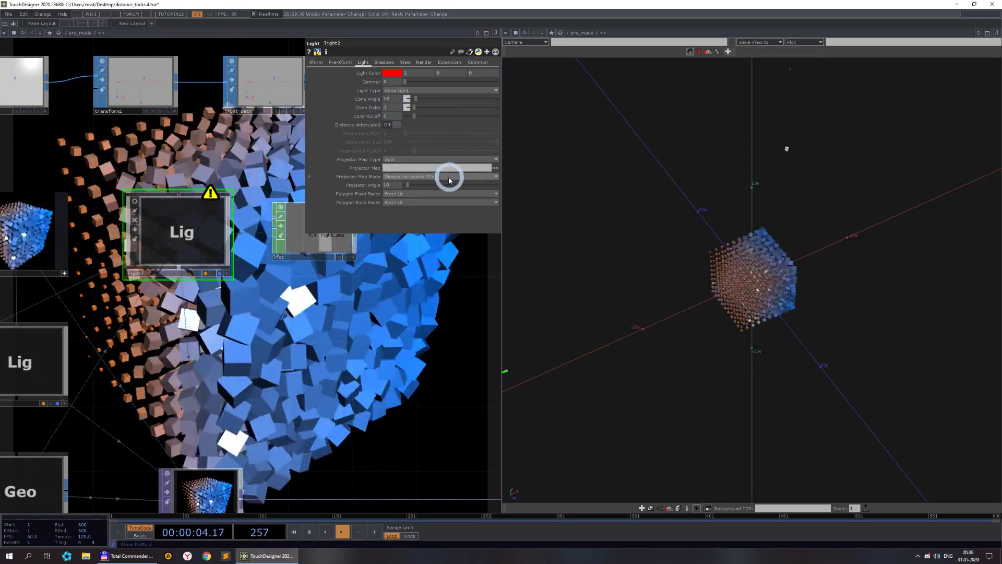
{"action": "left_click", "coordinate": [316, 63]}
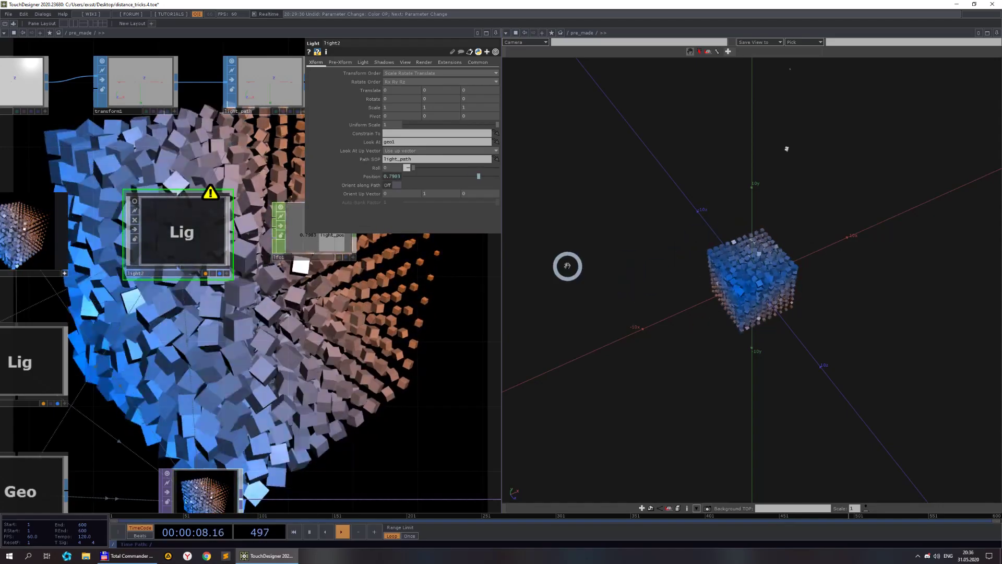
Examine the object1 CHOP's output parameters and live position channels while watching the light circle the grid in 3D
{"action": "scroll", "coordinate": [194, 349], "scroll_direction": "down", "scroll_amount": 5}
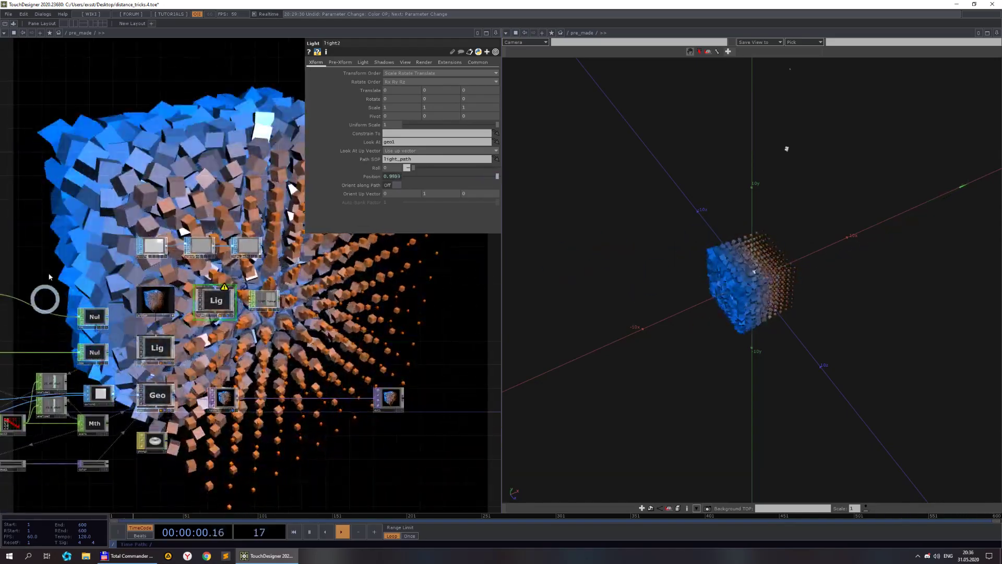
{"action": "left_click_drag", "start_coordinate": [50, 268], "coordinate": [255, 126]}
{"action": "scroll", "coordinate": [135, 234], "scroll_direction": "up", "scroll_amount": 5}
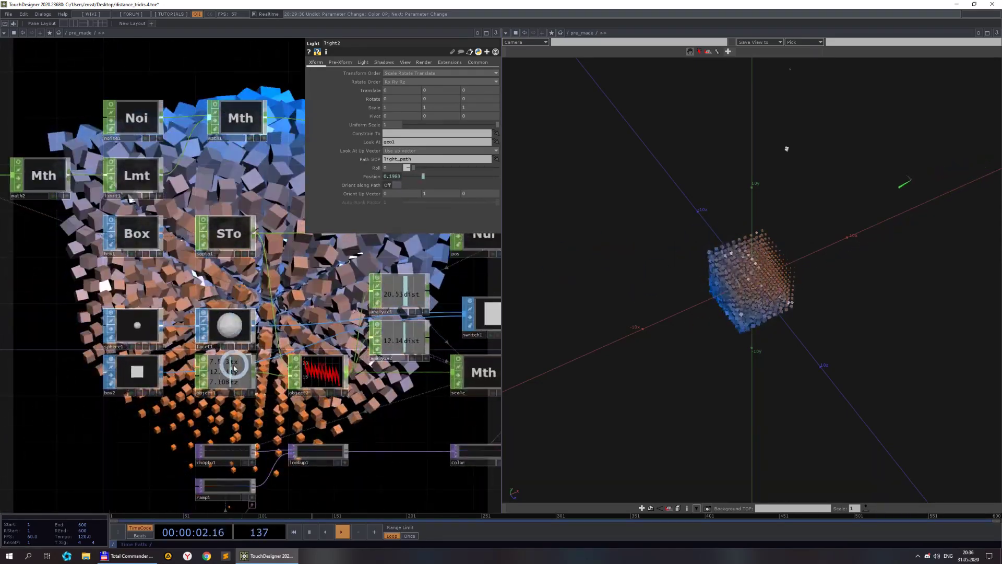
{"action": "left_click", "coordinate": [233, 369]}
{"action": "left_click", "coordinate": [346, 62]}
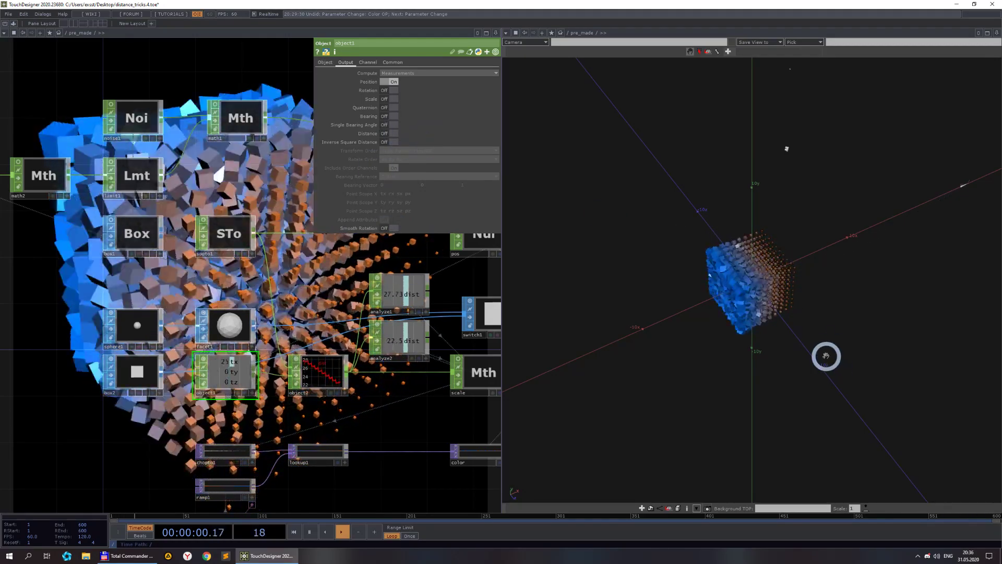
{"action": "left_click_drag", "start_coordinate": [825, 356], "coordinate": [848, 305]}
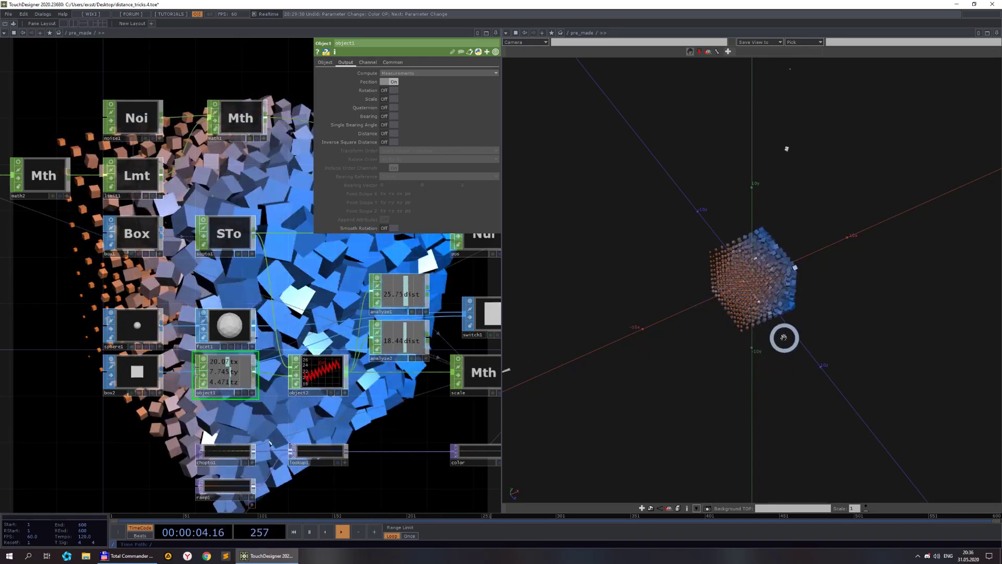
{"action": "left_click_drag", "start_coordinate": [786, 376], "coordinate": [586, 318]}
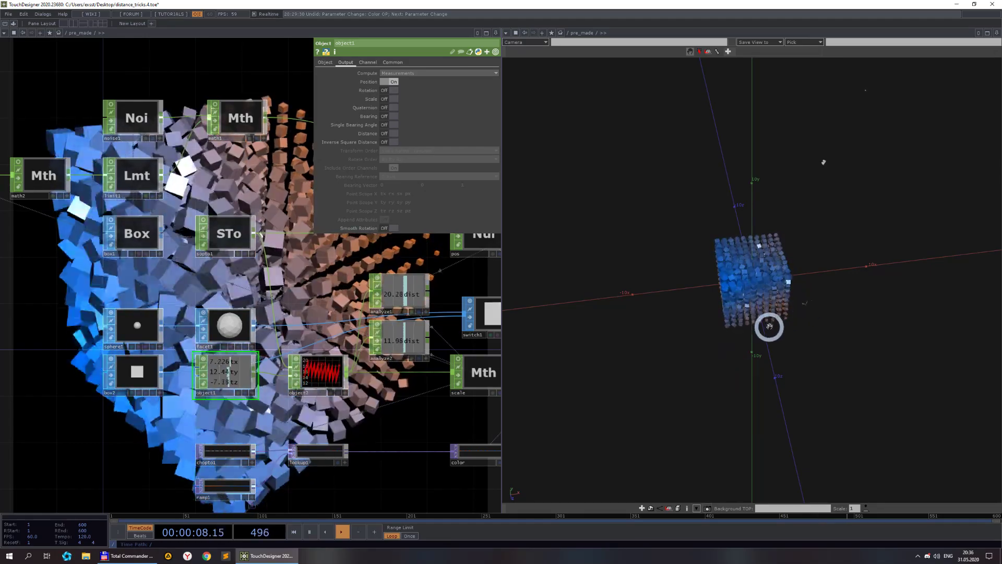
{"action": "left_click_drag", "start_coordinate": [769, 325], "coordinate": [808, 332]}
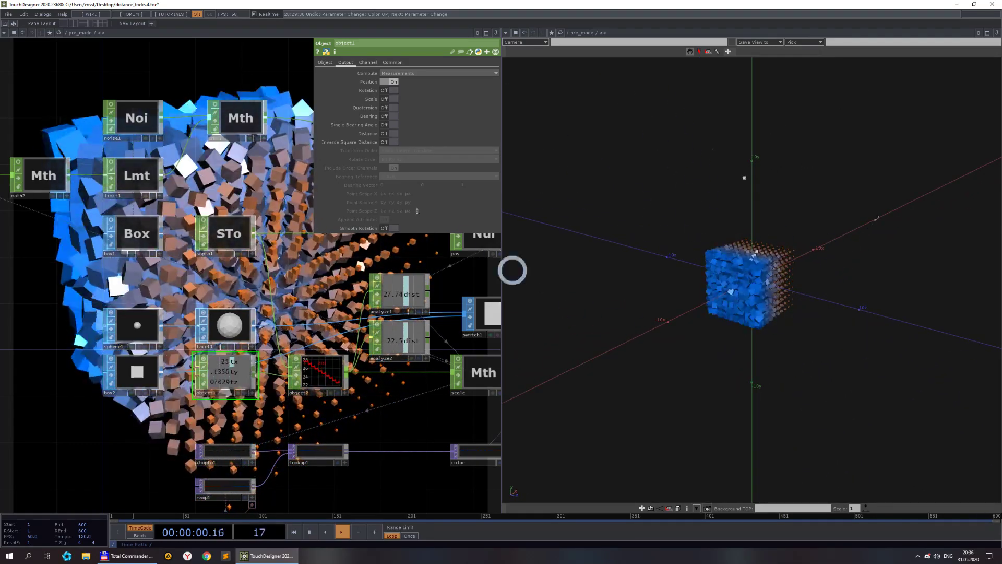
Return to the project root network and close the second pane showing the 3D scene
{"action": "left_click", "coordinate": [79, 33]}
{"action": "left_click", "coordinate": [67, 34]}
{"action": "left_click", "coordinate": [67, 41]}
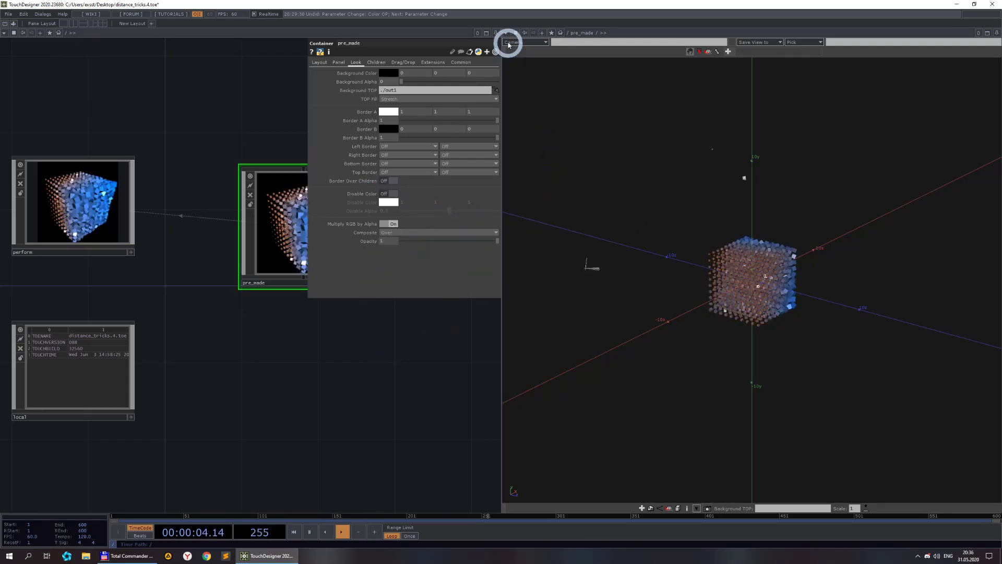
{"action": "left_click", "coordinate": [996, 36]}
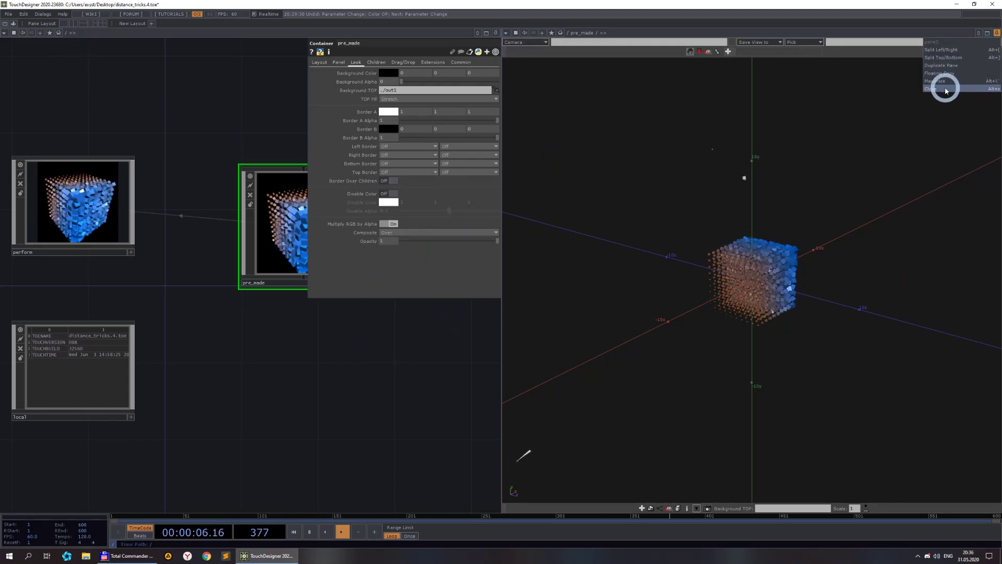
{"action": "left_click", "coordinate": [946, 84]}
Enter the light_noise container and re-aim the light1 cone light at the sphere grid from its own view
{"action": "left_click_drag", "start_coordinate": [663, 328], "coordinate": [503, 362]}
{"action": "scroll", "coordinate": [553, 276], "scroll_direction": "up", "scroll_amount": 6}
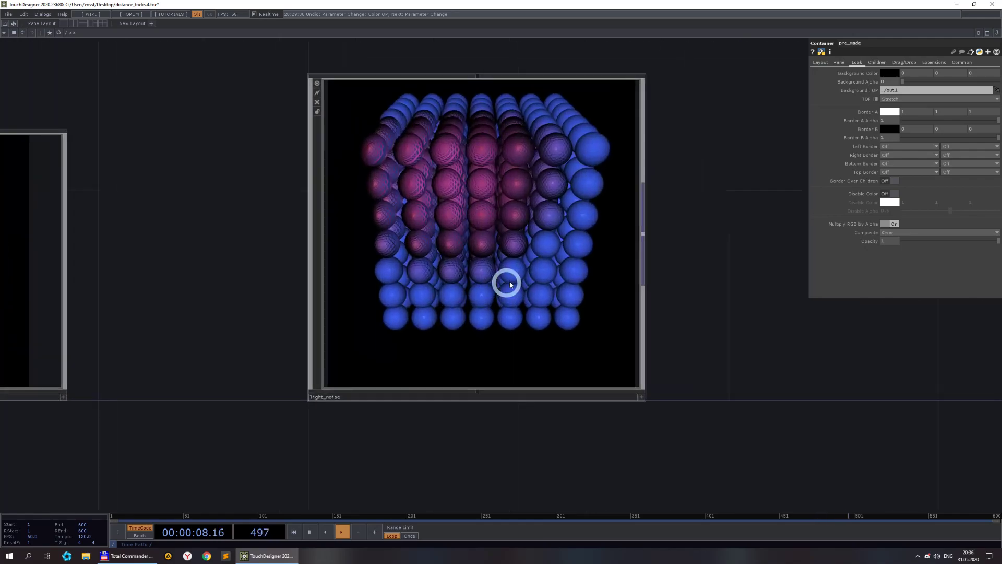
{"action": "scroll", "coordinate": [647, 377], "scroll_direction": "up", "scroll_amount": 2}
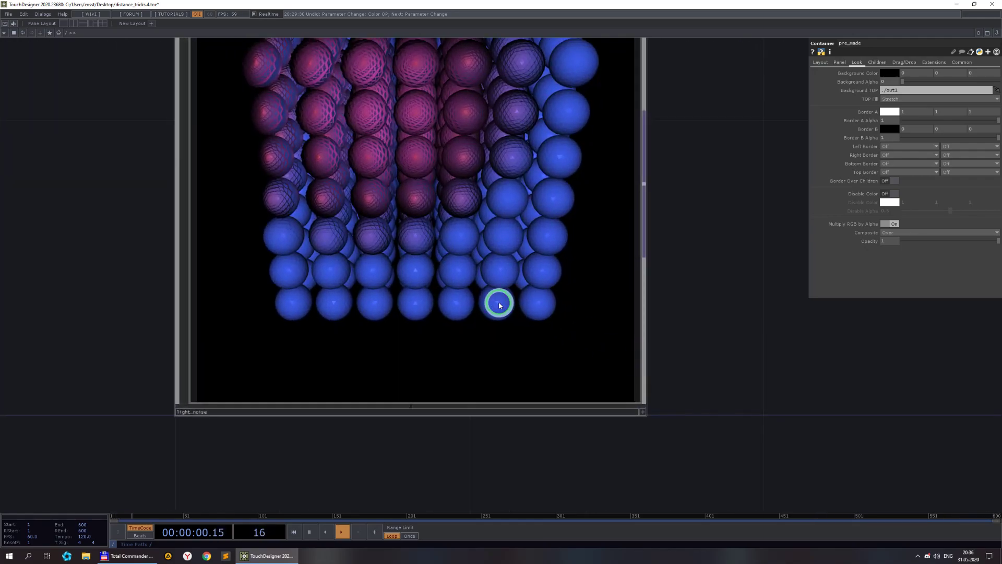
{"action": "scroll", "coordinate": [496, 302], "scroll_direction": "up", "scroll_amount": 2}
{"action": "left_click", "coordinate": [440, 169]}
{"action": "scroll", "coordinate": [443, 163], "scroll_direction": "up", "scroll_amount": 1}
{"action": "scroll", "coordinate": [444, 163], "scroll_direction": "up", "scroll_amount": 2}
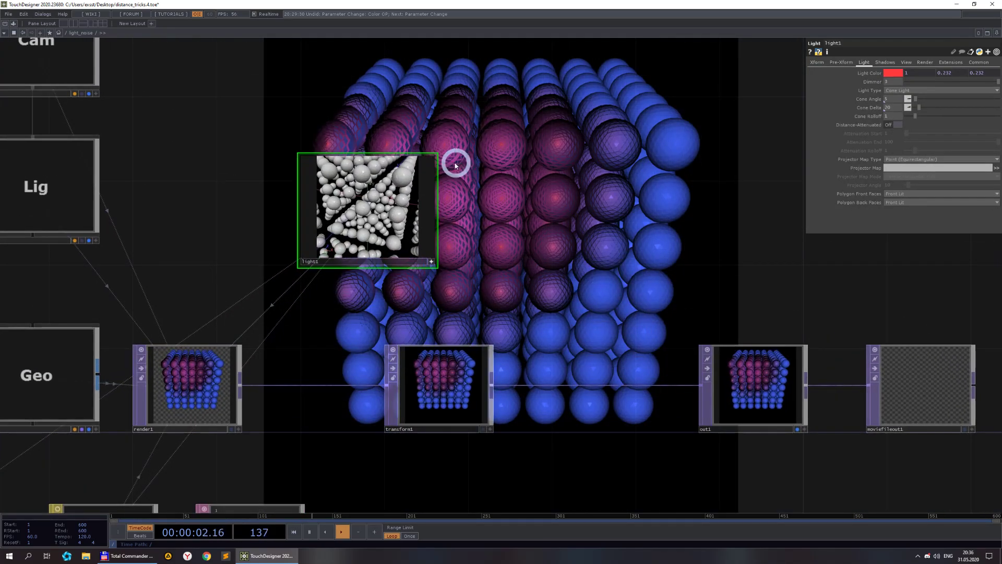
{"action": "left_click_drag", "start_coordinate": [468, 196], "coordinate": [368, 257]}
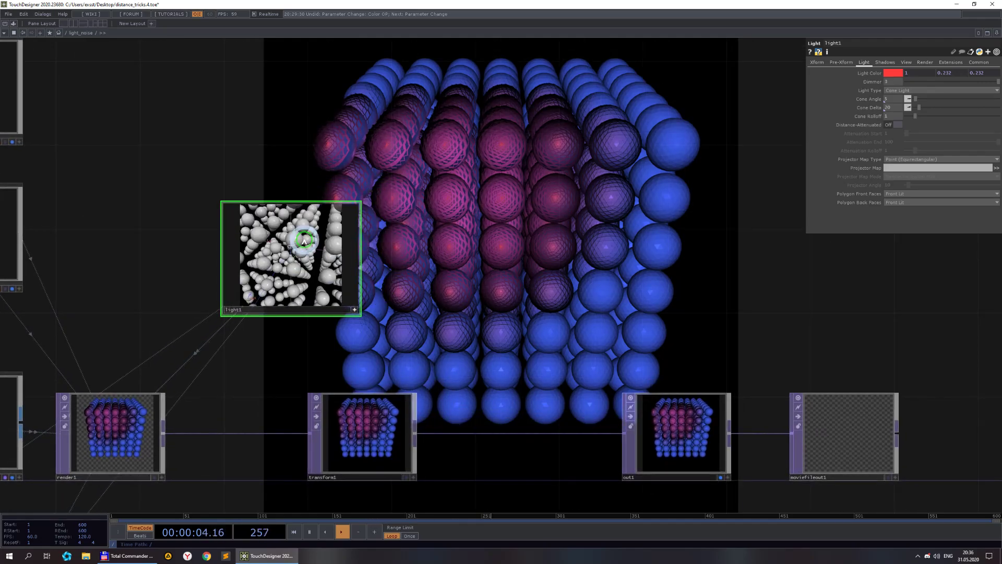
{"action": "mouse_move", "coordinate": [304, 242]}
{"action": "left_mouse_down"}
{"action": "mouse_move", "coordinate": [313, 243]}
{"action": "mouse_move", "coordinate": [300, 247]}
{"action": "mouse_move", "coordinate": [301, 271]}
{"action": "mouse_move", "coordinate": [302, 260]}
{"action": "left_mouse_up"}
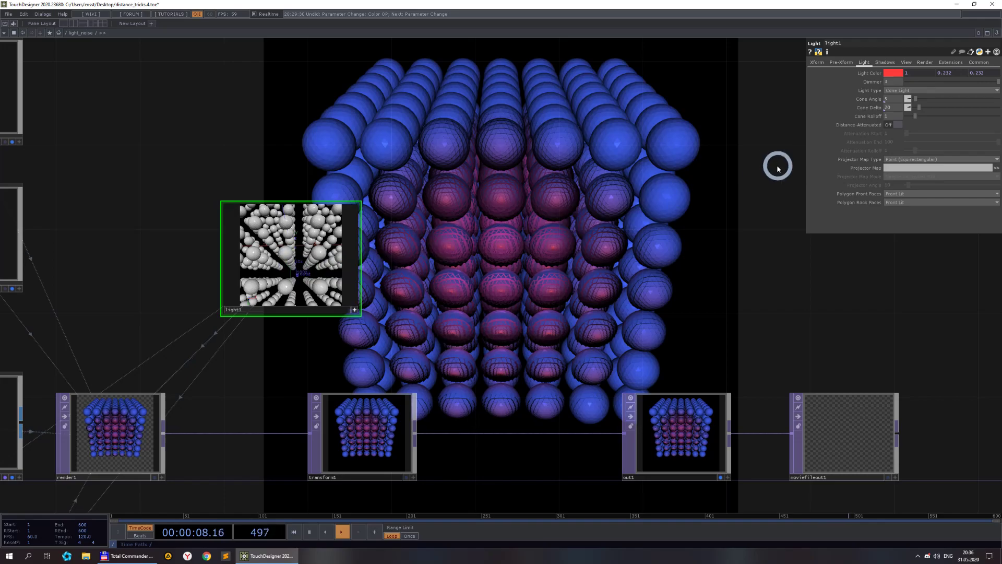
Adjust light1's cone angle and try different cone deltas on the sphere grid, leaving the cone delta at 22
{"action": "left_click_drag", "start_coordinate": [920, 110], "coordinate": [915, 101]}
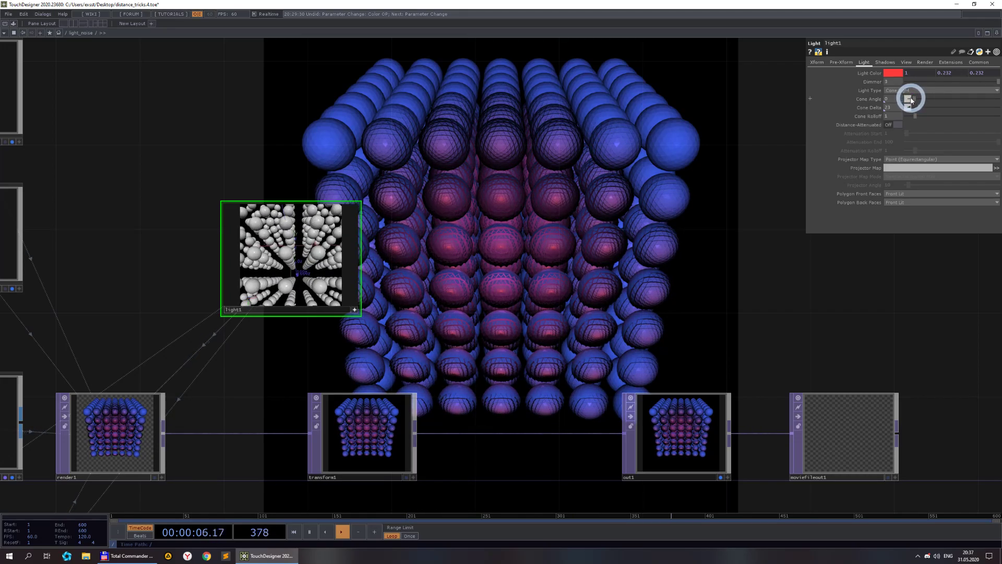
{"action": "left_click_drag", "start_coordinate": [919, 107], "coordinate": [914, 104]}
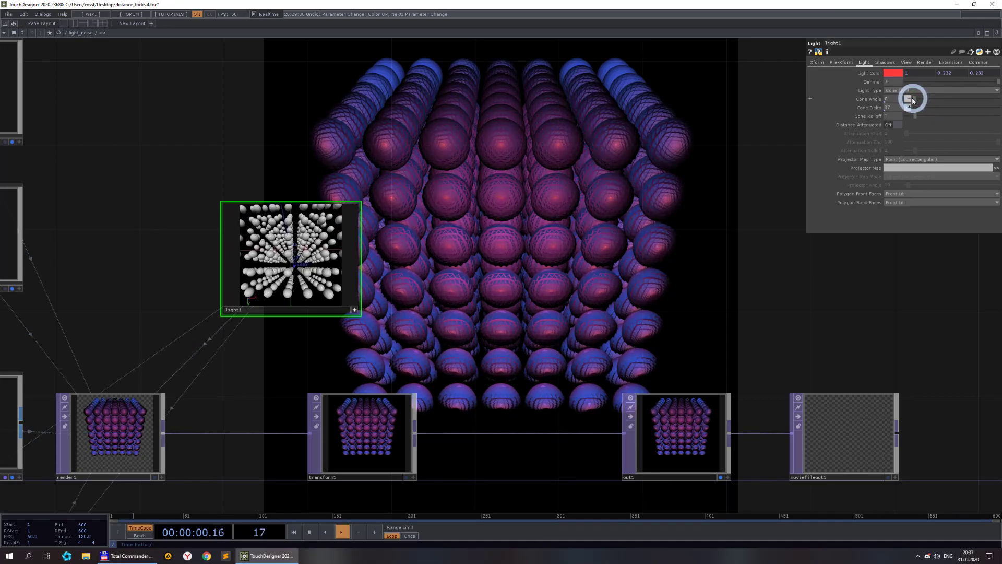
{"action": "left_click_drag", "start_coordinate": [922, 112], "coordinate": [921, 110]}
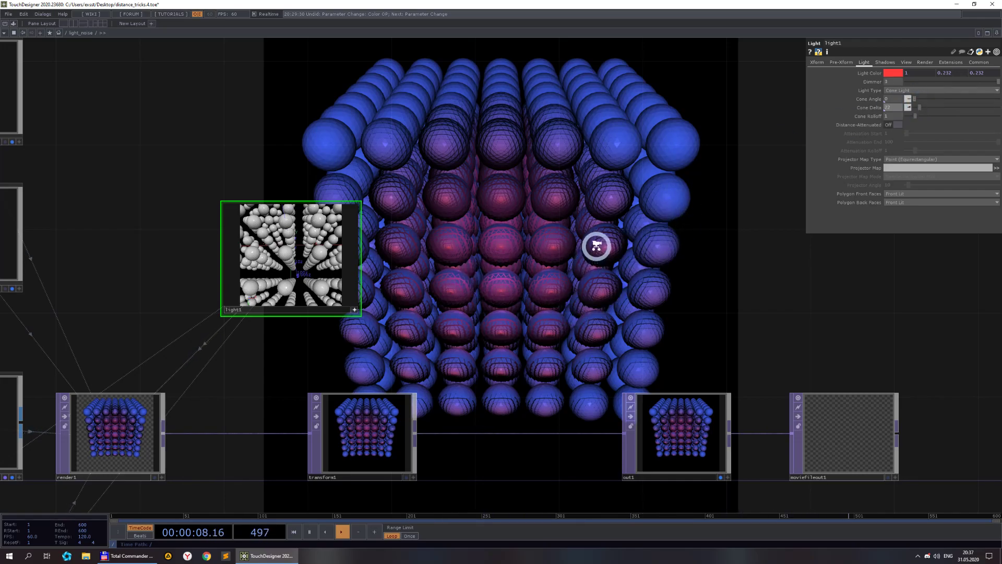
Open the phong1GLSLVertex1 shader code in Sublime Text and examine its spotLight function, then return to TouchDesigner
{"action": "scroll", "coordinate": [597, 243], "scroll_direction": "down", "scroll_amount": 6}
{"action": "left_click_drag", "start_coordinate": [532, 198], "coordinate": [518, 171]}
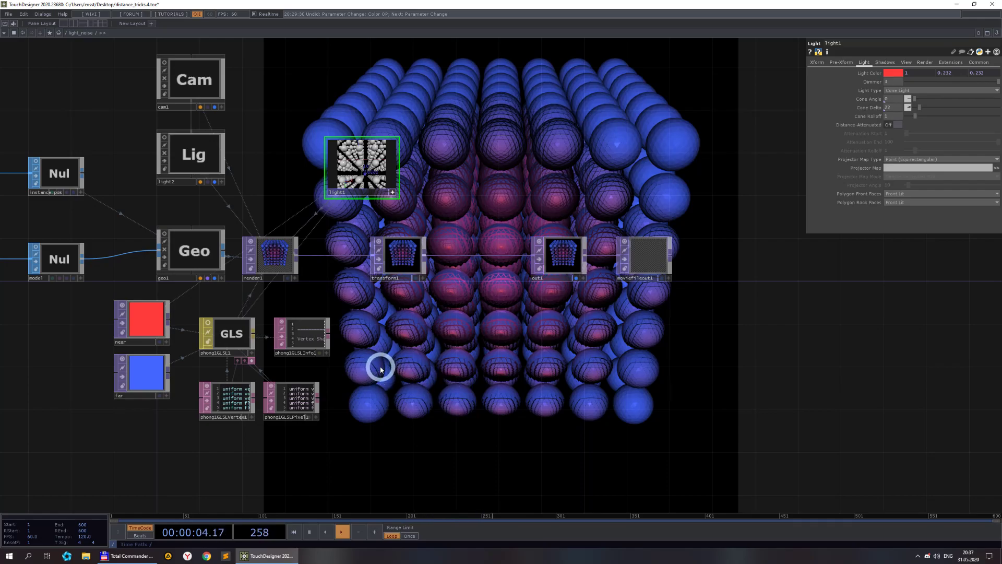
{"action": "right_click", "coordinate": [233, 402]}
{"action": "left_click", "coordinate": [245, 410]}
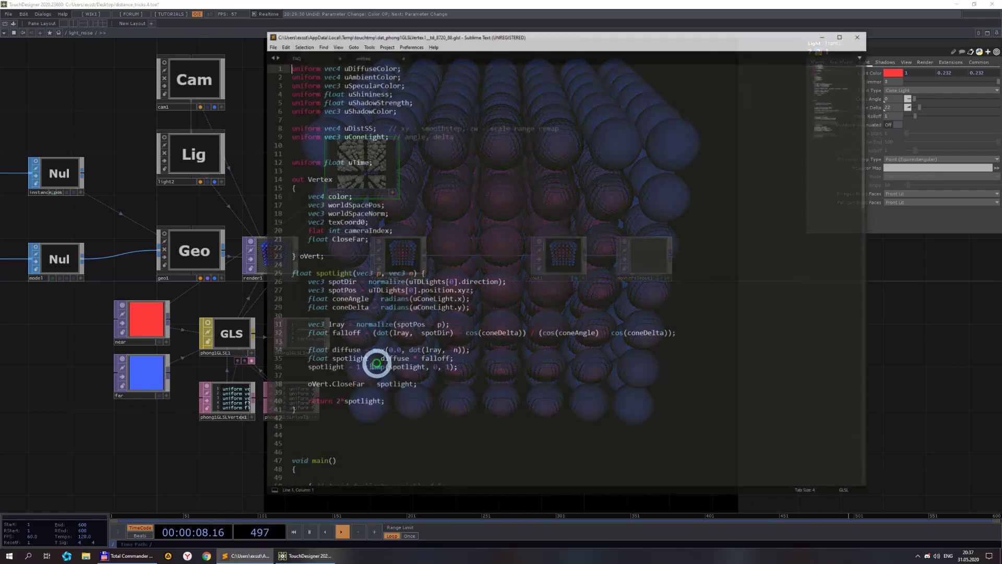
{"action": "scroll", "coordinate": [486, 255], "scroll_direction": "down", "scroll_amount": 2}
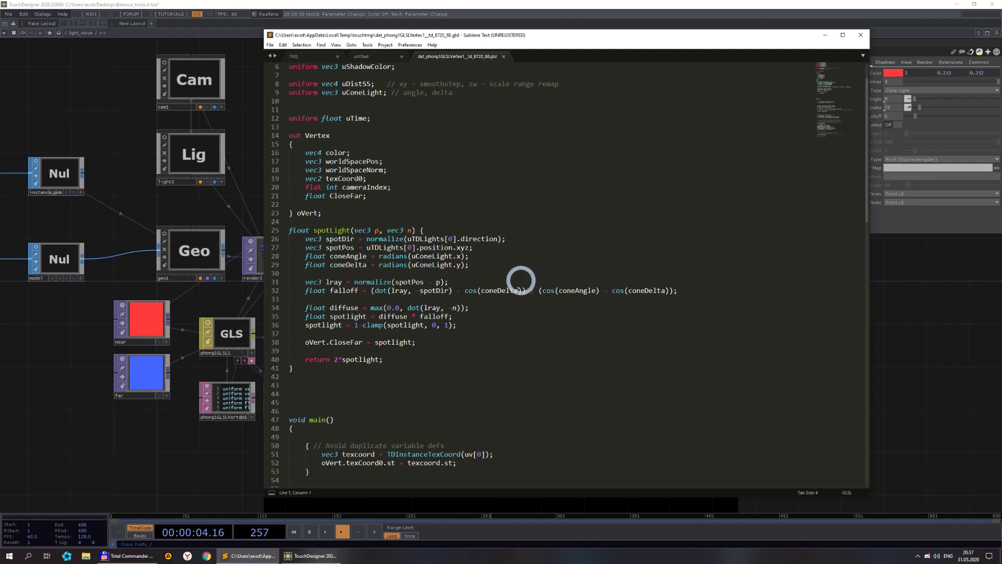
{"action": "left_click", "coordinate": [904, 319]}
Deactivate light1's interactive viewer and review the light's transform and cone light parameters
{"action": "left_click_drag", "start_coordinate": [580, 370], "coordinate": [512, 391]}
{"action": "left_click_drag", "start_coordinate": [459, 204], "coordinate": [594, 207]}
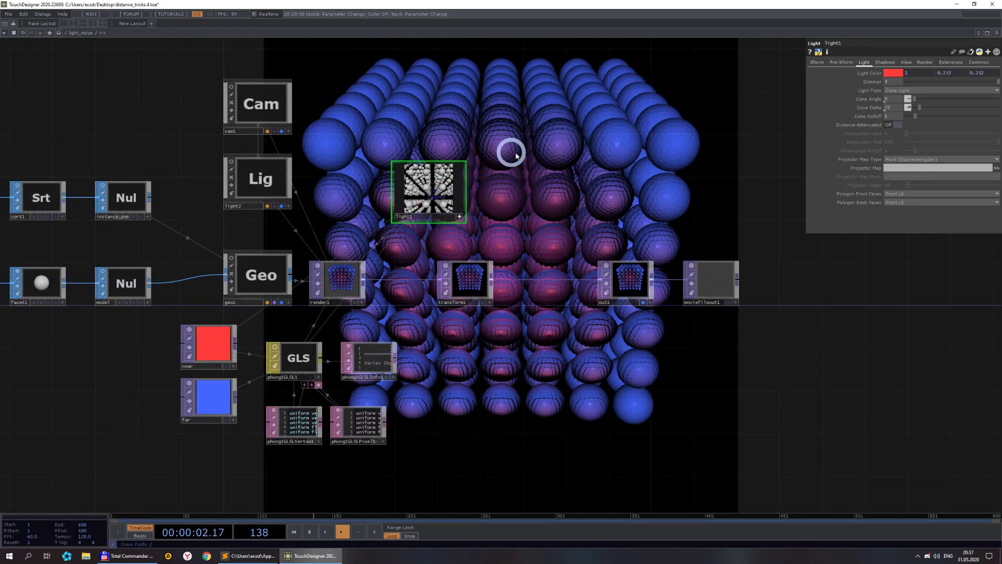
{"action": "left_click_drag", "start_coordinate": [547, 182], "coordinate": [498, 256]}
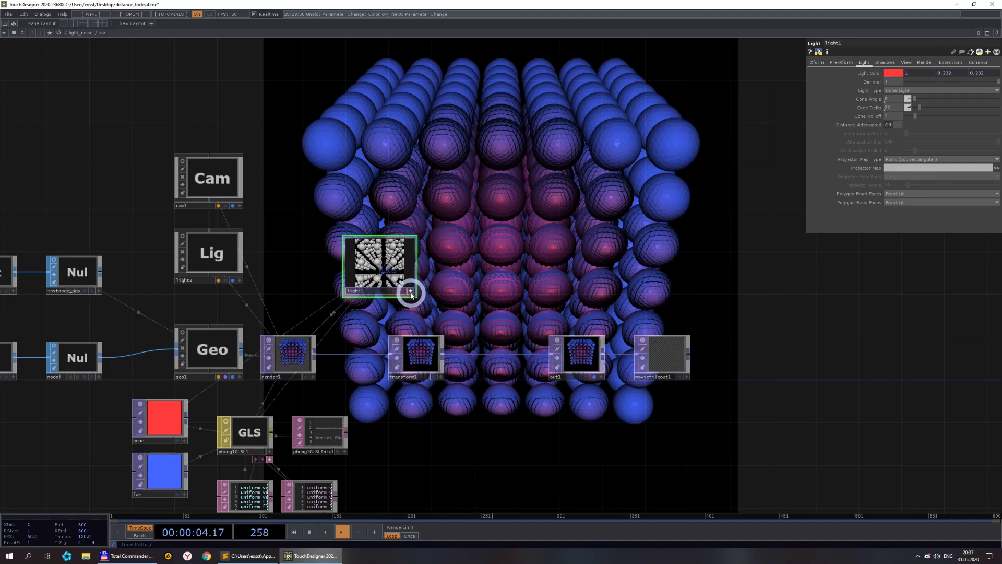
{"action": "left_click_drag", "start_coordinate": [403, 268], "coordinate": [286, 258]}
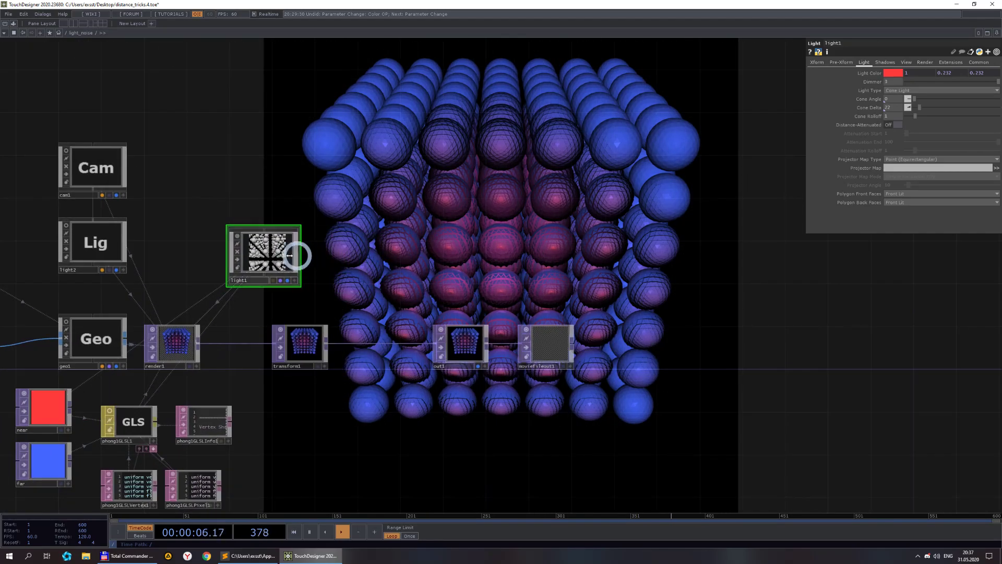
{"action": "left_click", "coordinate": [819, 62]}
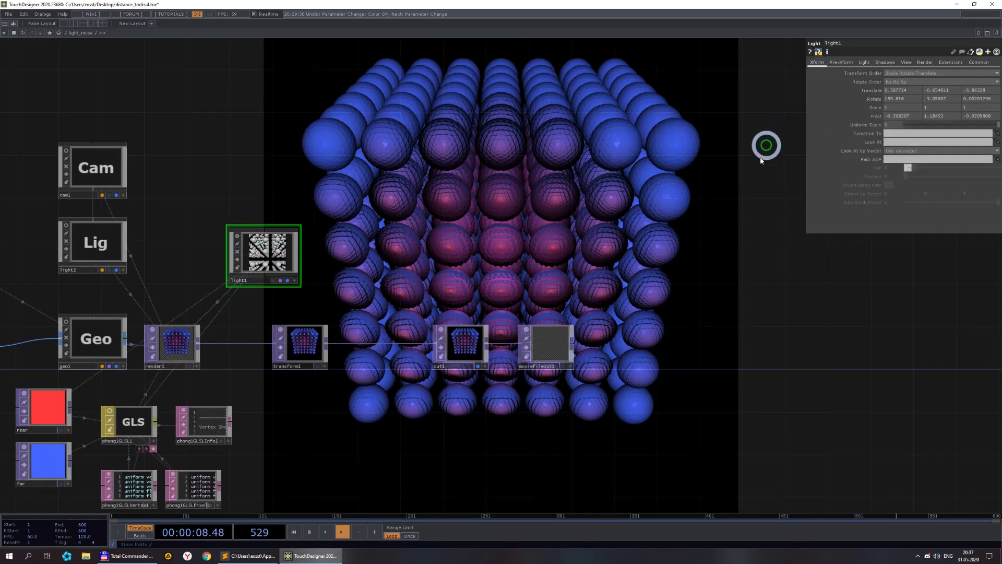
{"action": "left_click", "coordinate": [864, 64]}
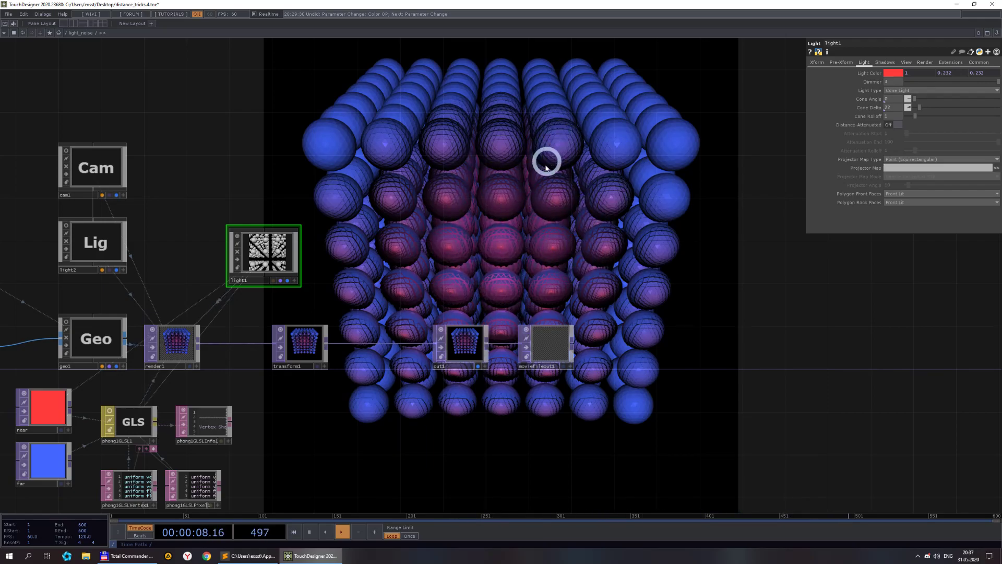
{"action": "scroll", "coordinate": [480, 206], "scroll_direction": "down", "scroll_amount": 3}
{"action": "scroll", "coordinate": [497, 197], "scroll_direction": "up", "scroll_amount": 4}
{"action": "scroll", "coordinate": [497, 255], "scroll_direction": "down", "scroll_amount": 1}
{"action": "scroll", "coordinate": [554, 170], "scroll_direction": "up", "scroll_amount": 2}
{"action": "left_click_drag", "start_coordinate": [555, 169], "coordinate": [603, 144]}
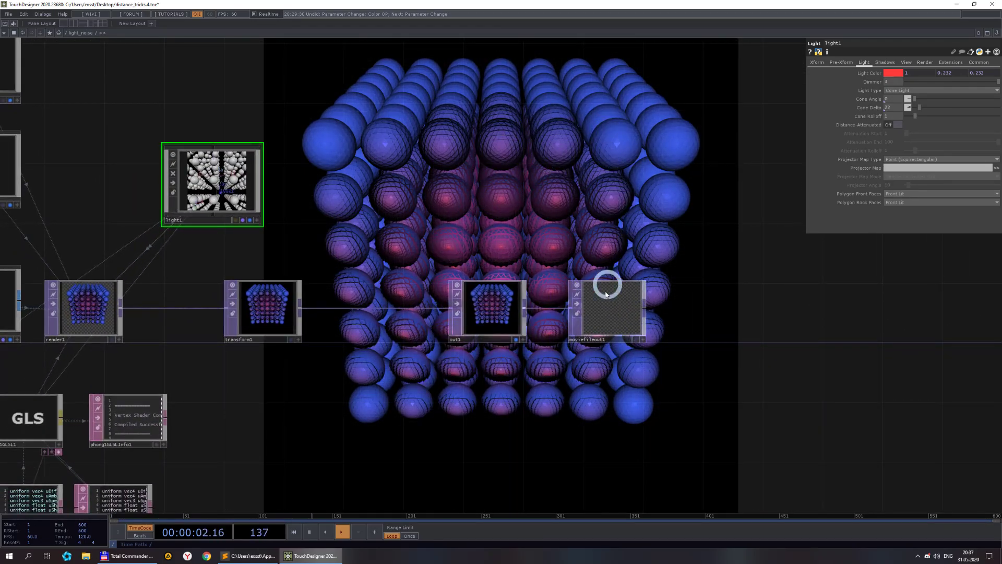
{"action": "left_click_drag", "start_coordinate": [546, 244], "coordinate": [545, 302]}
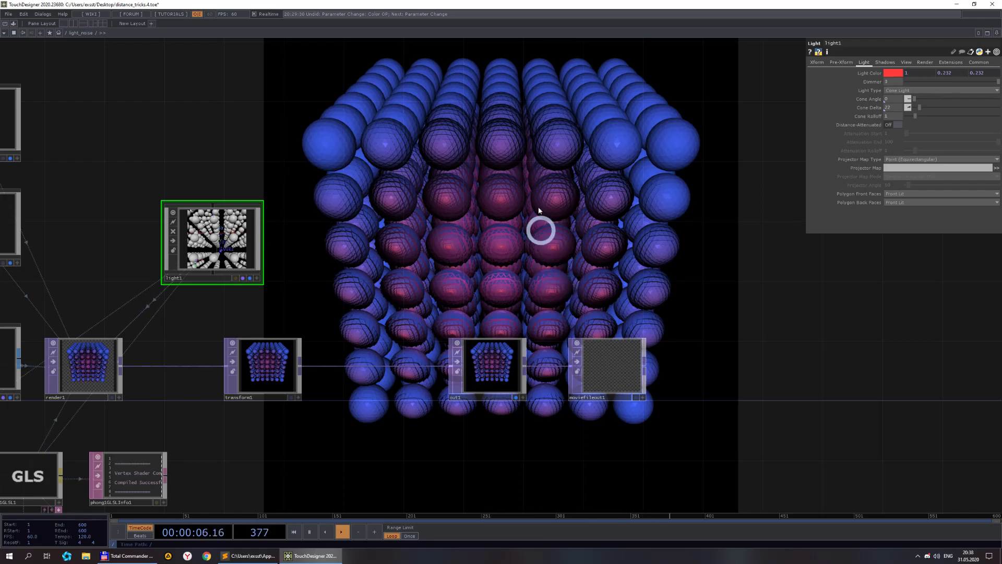
Return to the project root and view the pre_made, record and light_noise containers side by side
{"action": "left_click", "coordinate": [65, 35]}
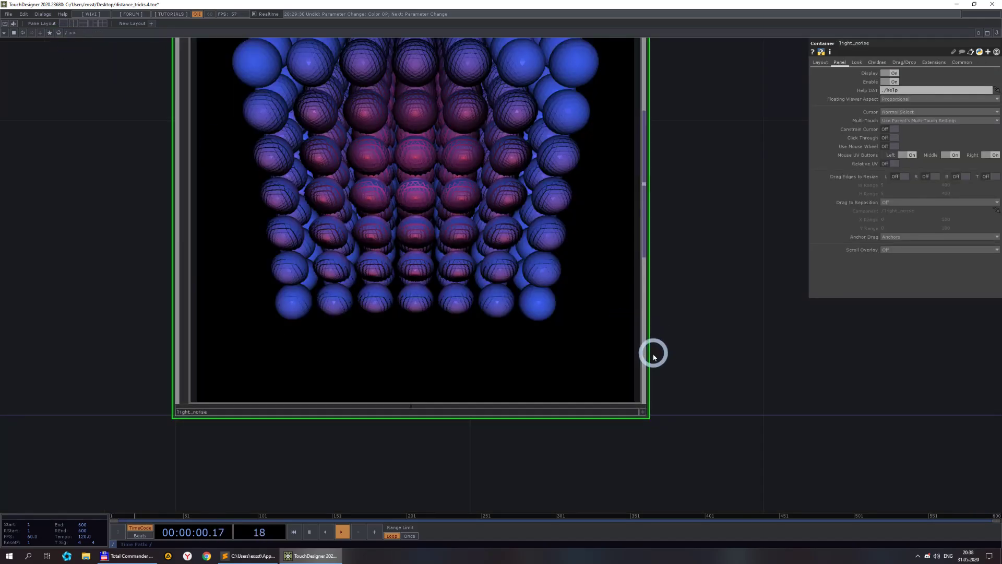
{"action": "scroll", "coordinate": [653, 351], "scroll_direction": "down", "scroll_amount": 4}
{"action": "left_click_drag", "start_coordinate": [486, 418], "coordinate": [588, 388]}
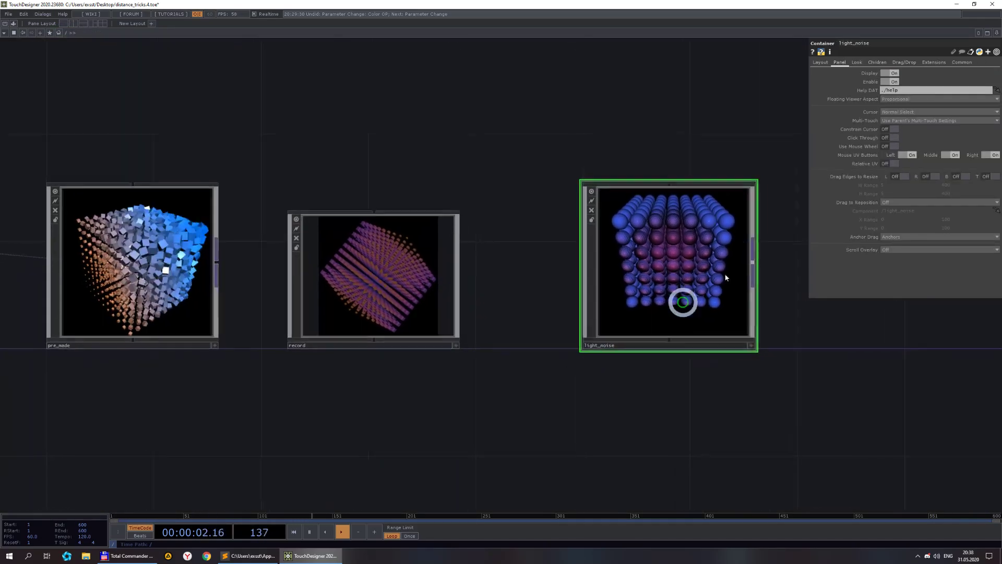
{"action": "left_click_drag", "start_coordinate": [324, 405], "coordinate": [410, 395]}
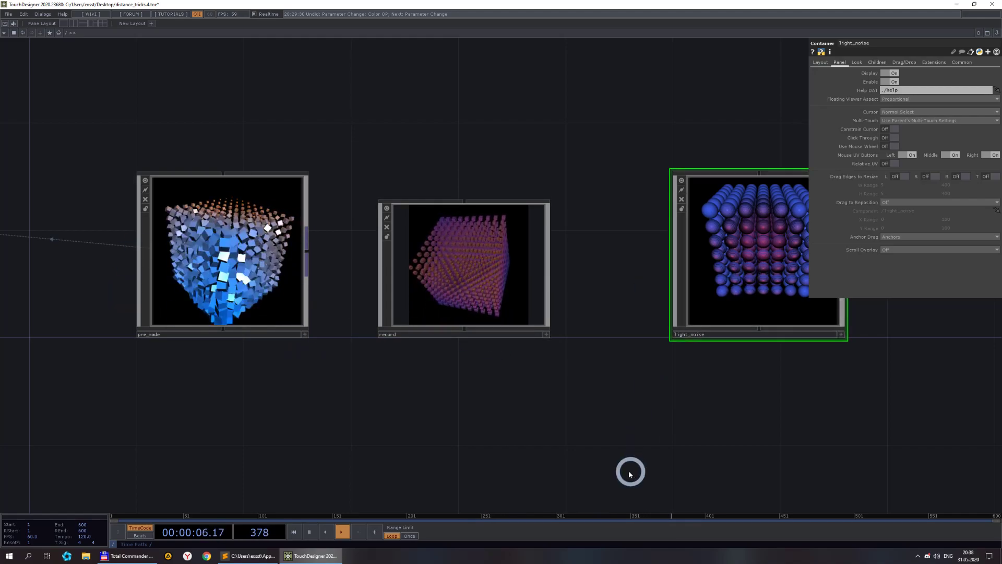
Examine the record container's rotating box grid up close and compare it with the neighbouring pre_made container
{"action": "scroll", "coordinate": [465, 302], "scroll_direction": "up", "scroll_amount": 4}
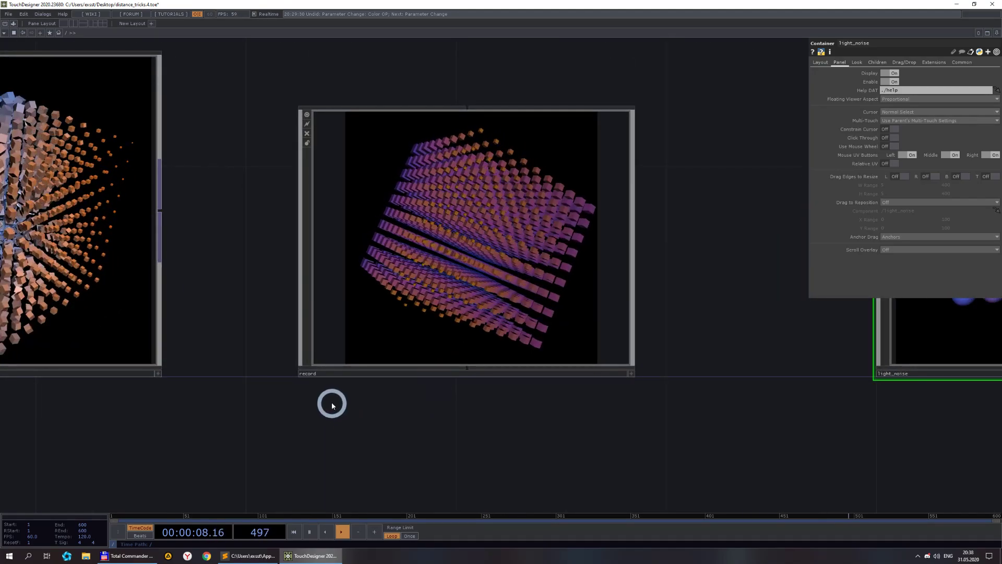
{"action": "left_click_drag", "start_coordinate": [315, 411], "coordinate": [428, 423]}
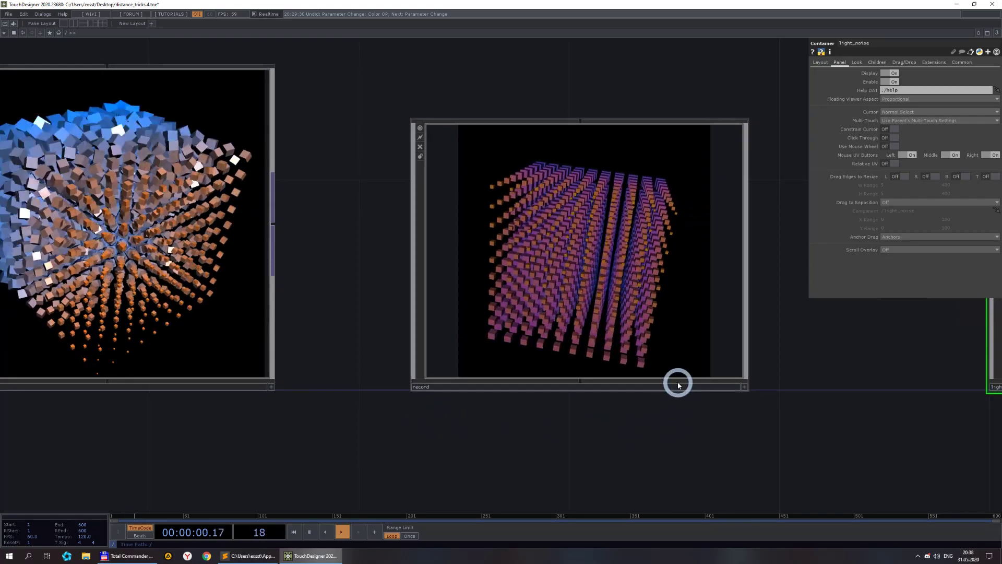
{"action": "left_click_drag", "start_coordinate": [559, 431], "coordinate": [464, 429]}
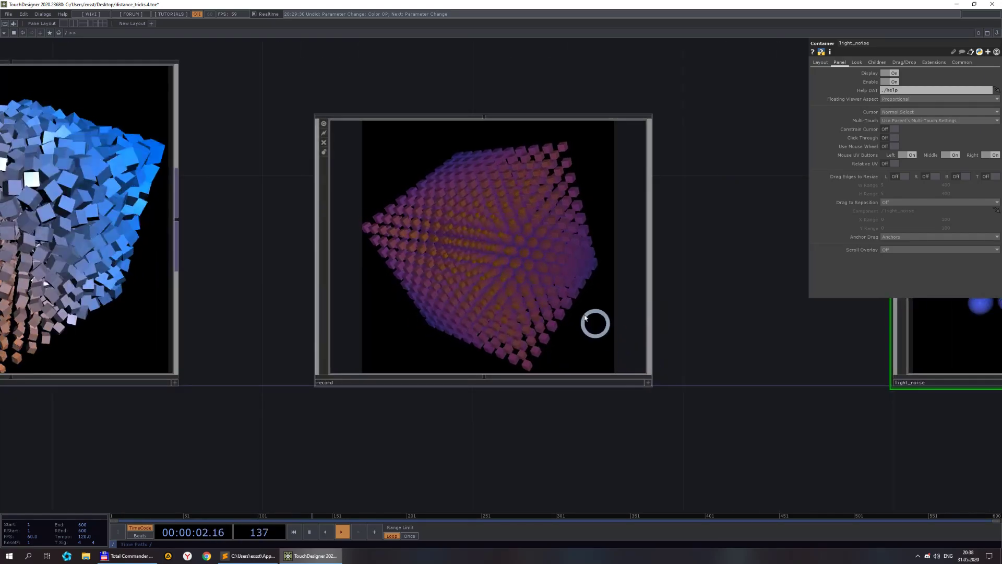
{"action": "scroll", "coordinate": [570, 285], "scroll_direction": "up", "scroll_amount": 4}
{"action": "scroll", "coordinate": [719, 338], "scroll_direction": "down", "scroll_amount": 2}
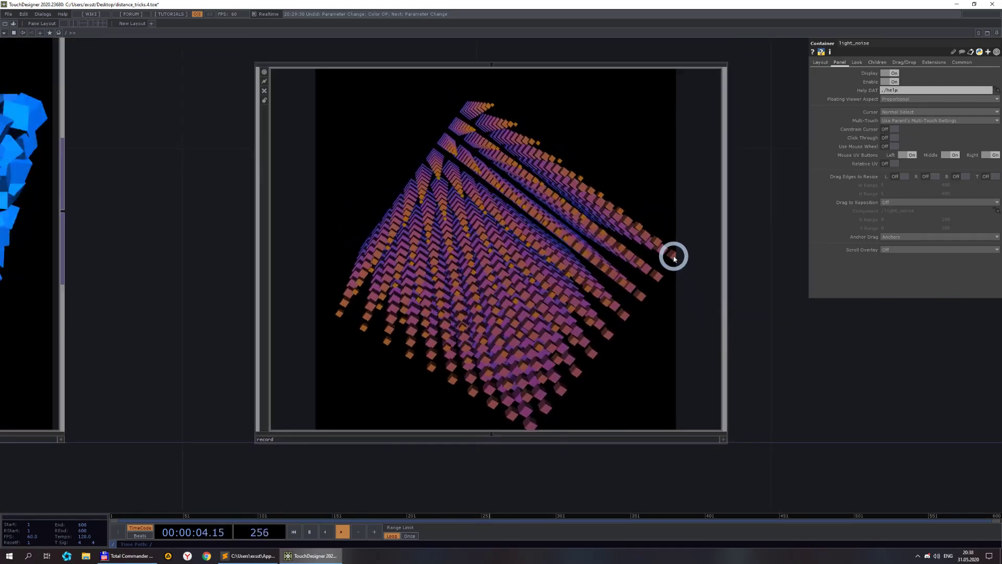
{"action": "scroll", "coordinate": [674, 255], "scroll_direction": "up", "scroll_amount": 2}
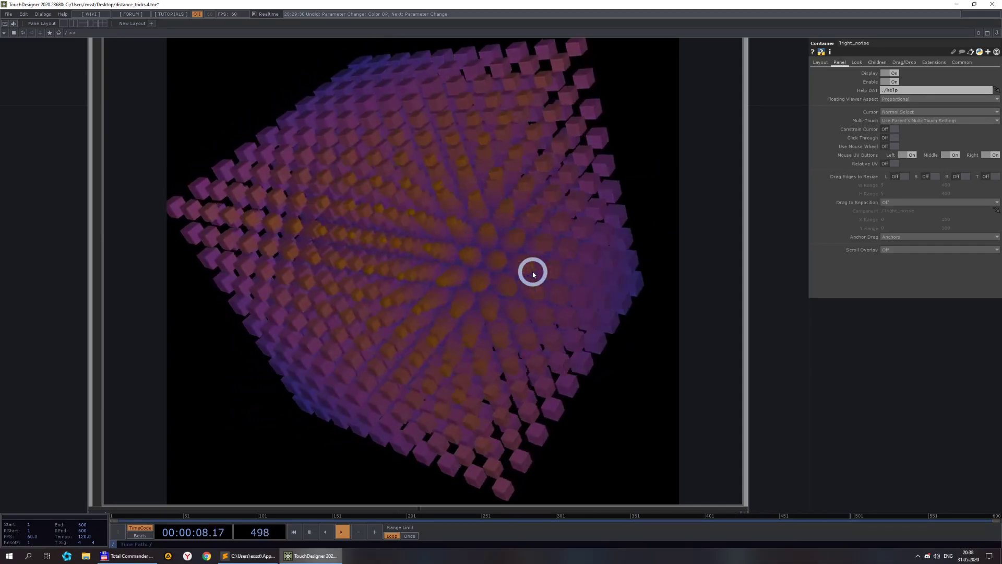
{"action": "scroll", "coordinate": [533, 274], "scroll_direction": "down", "scroll_amount": 3}
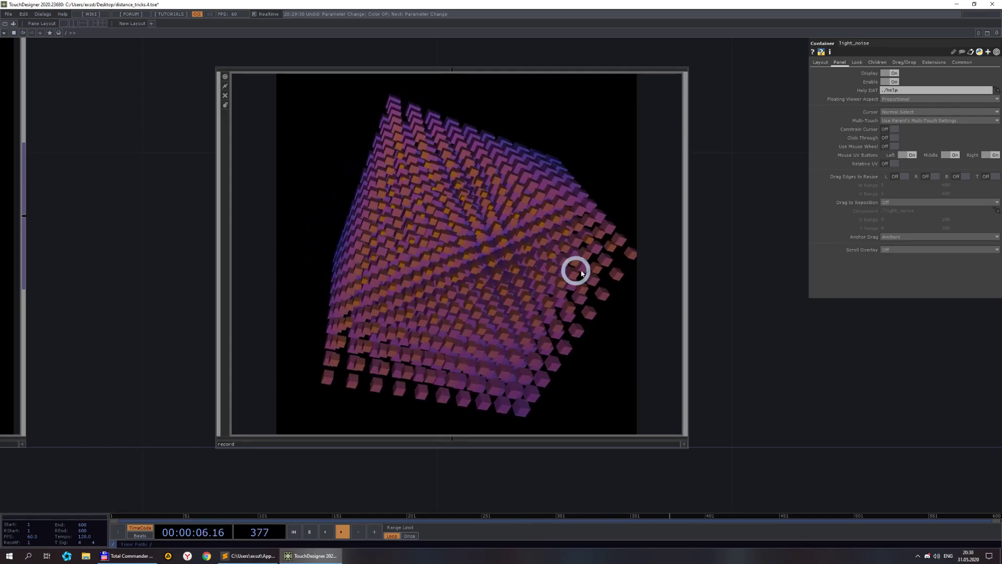
{"action": "scroll", "coordinate": [587, 238], "scroll_direction": "down", "scroll_amount": 3}
{"action": "left_click_drag", "start_coordinate": [711, 302], "coordinate": [580, 280]}
{"action": "scroll", "coordinate": [580, 282], "scroll_direction": "down", "scroll_amount": 2}
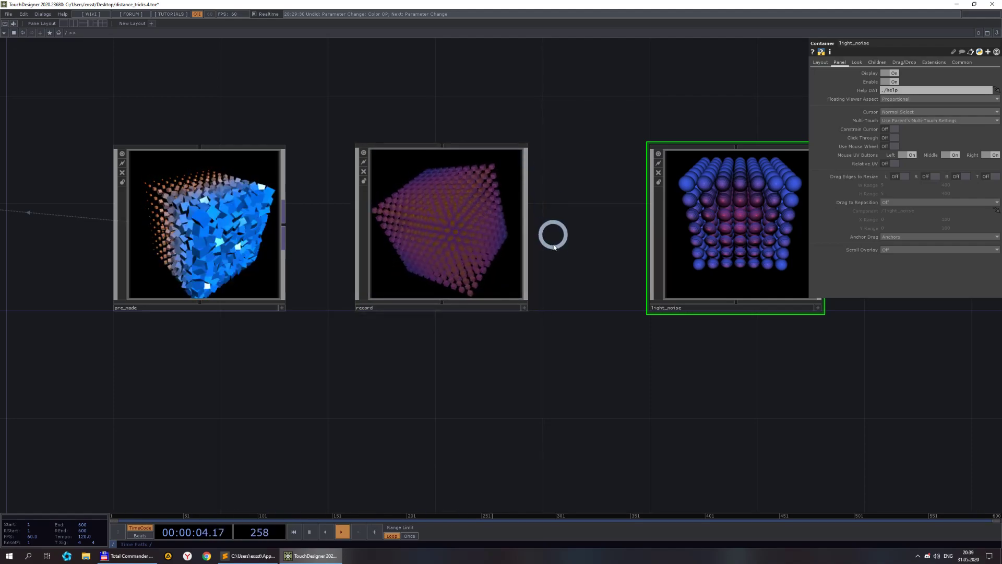
{"action": "scroll", "coordinate": [454, 240], "scroll_direction": "up", "scroll_amount": 6}
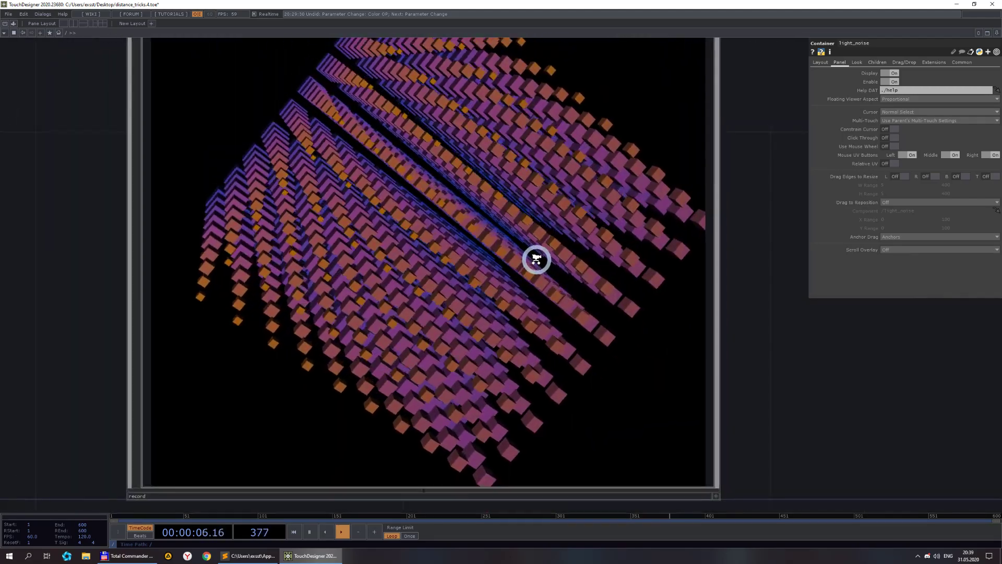
{"action": "scroll", "coordinate": [680, 219], "scroll_direction": "down", "scroll_amount": 3}
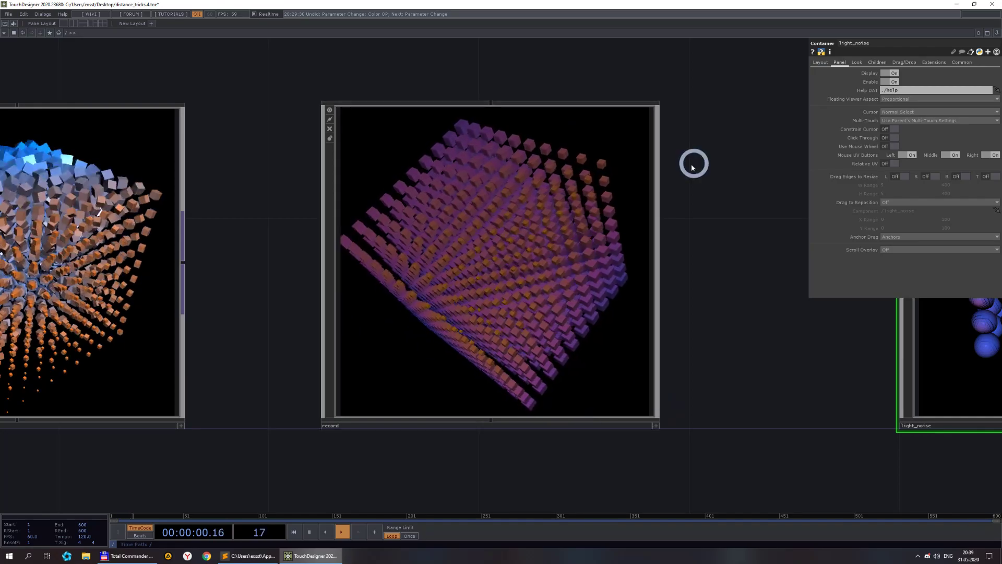
{"action": "scroll", "coordinate": [660, 224], "scroll_direction": "down", "scroll_amount": 2}
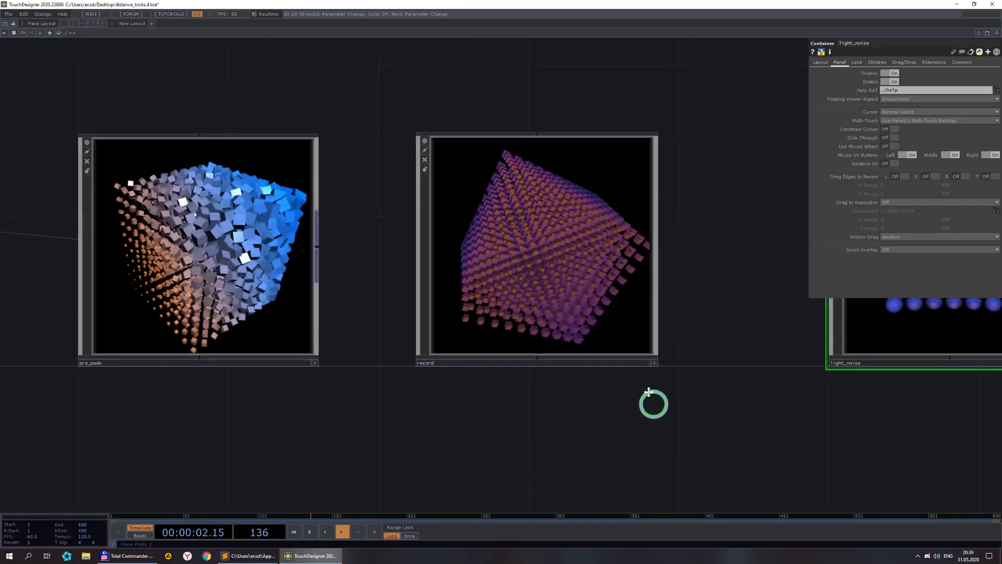
{"action": "left_click_drag", "start_coordinate": [648, 394], "coordinate": [633, 349]}
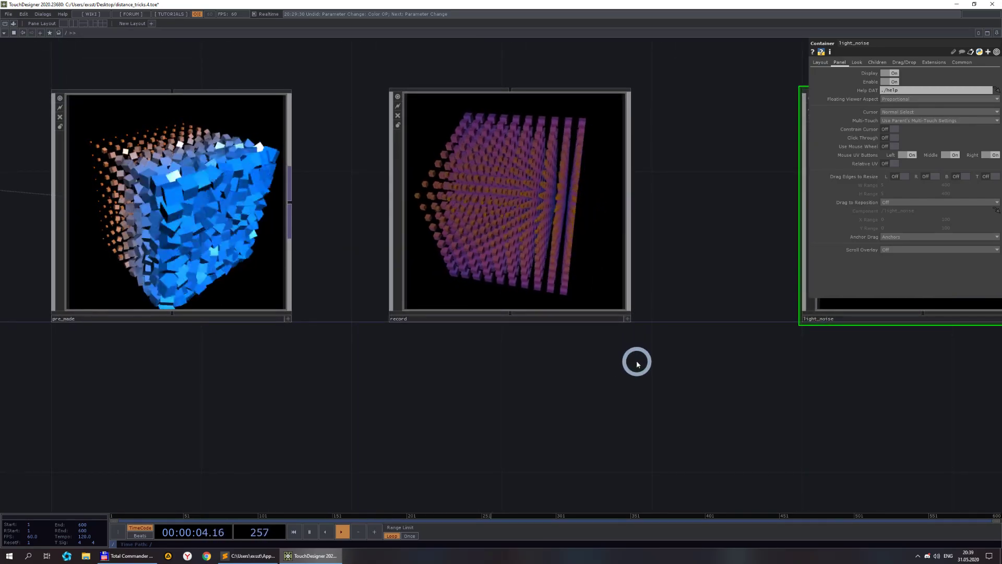